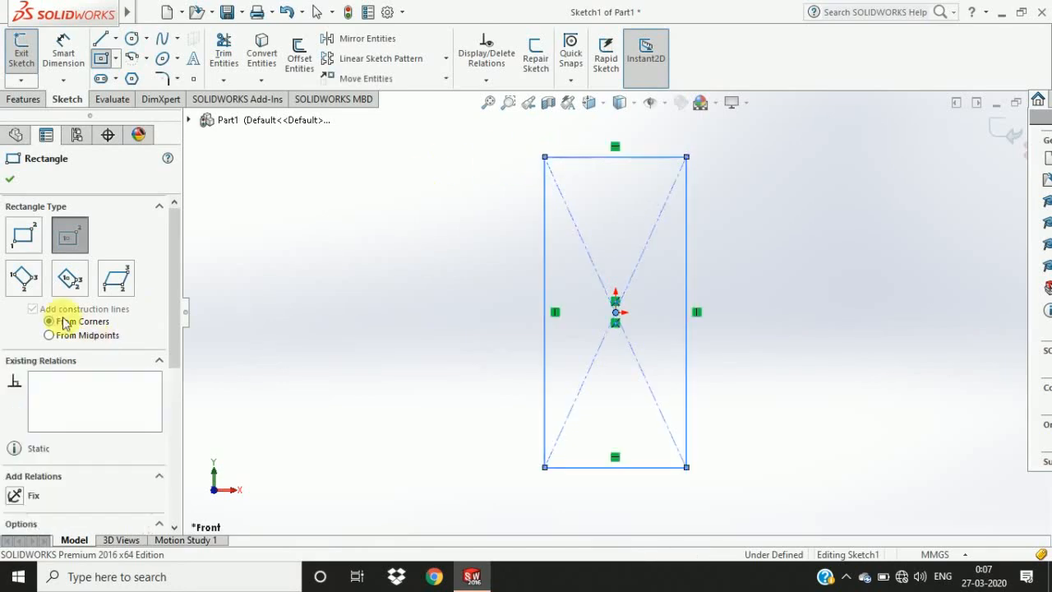
Dimension the centre rectangle to 200 mm high and 100 mm wide.
click(69, 51)
click(545, 347)
click(396, 313)
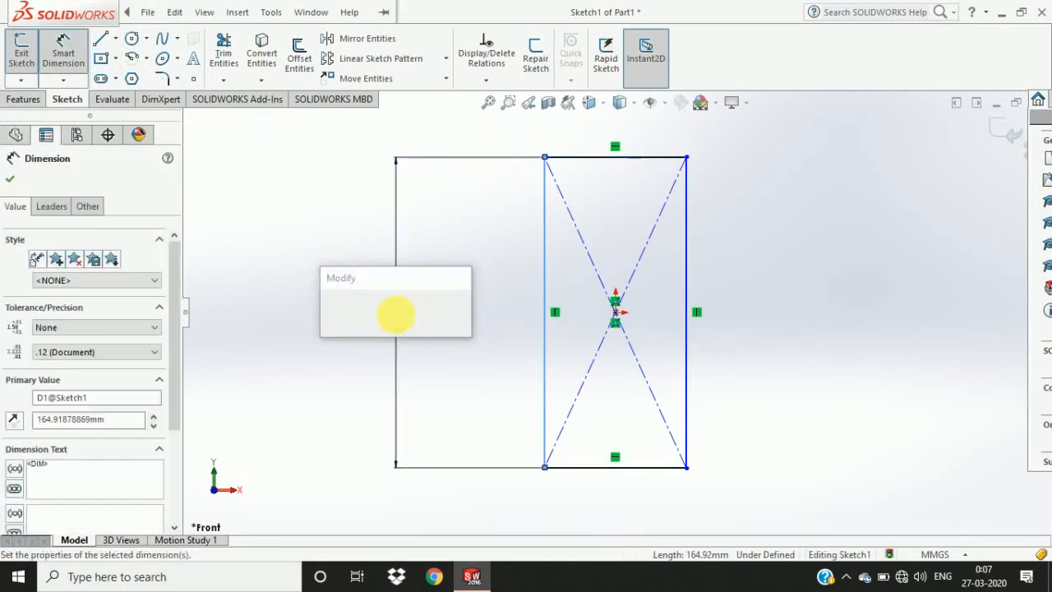
click(634, 157)
click(618, 135)
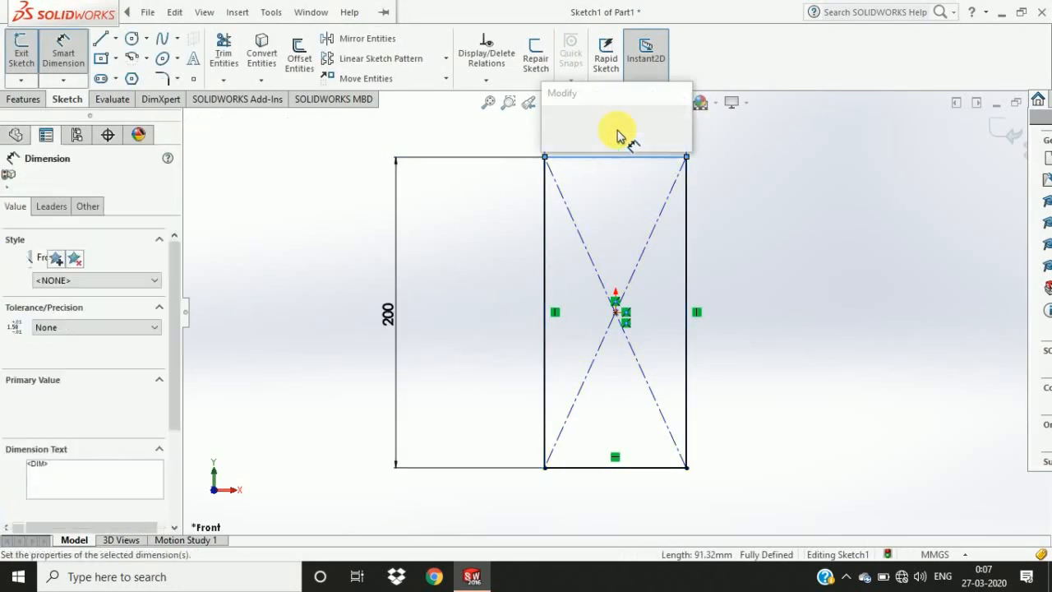
text(100)
key(Return)
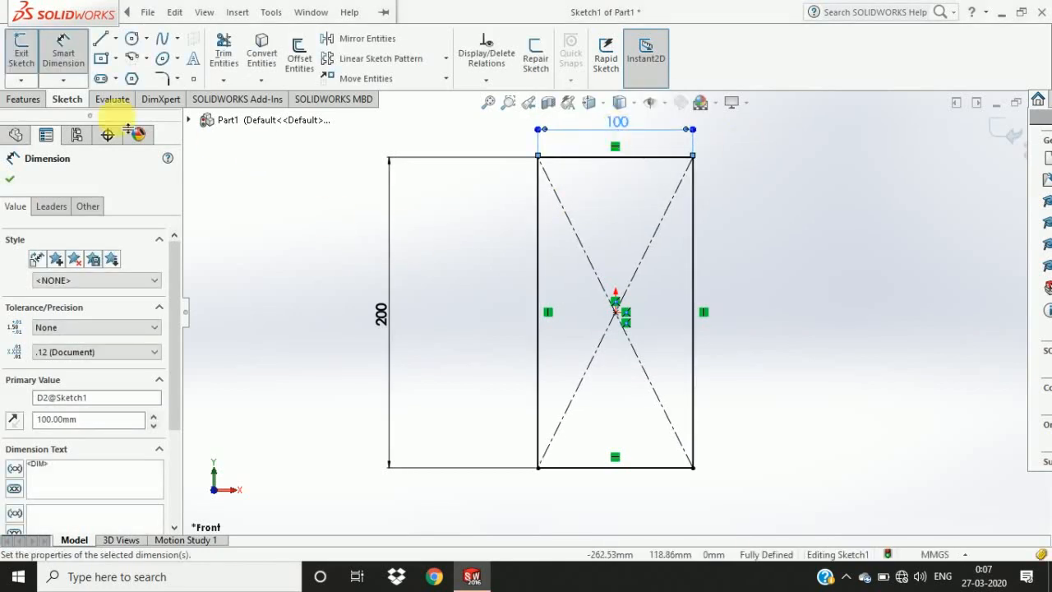
Start an Extruded Boss/Base from the rectangle sketch.
click(23, 98)
click(27, 58)
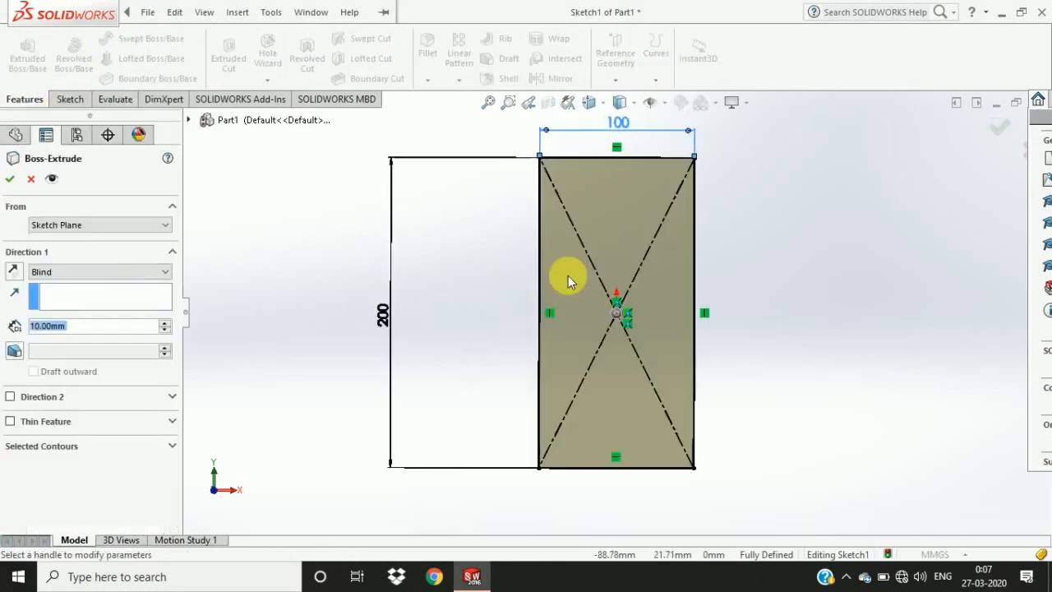
Try the Offset and Surface/Face/Plane start conditions for the extrusion and return to Sketch Plane.
click(129, 226)
click(129, 269)
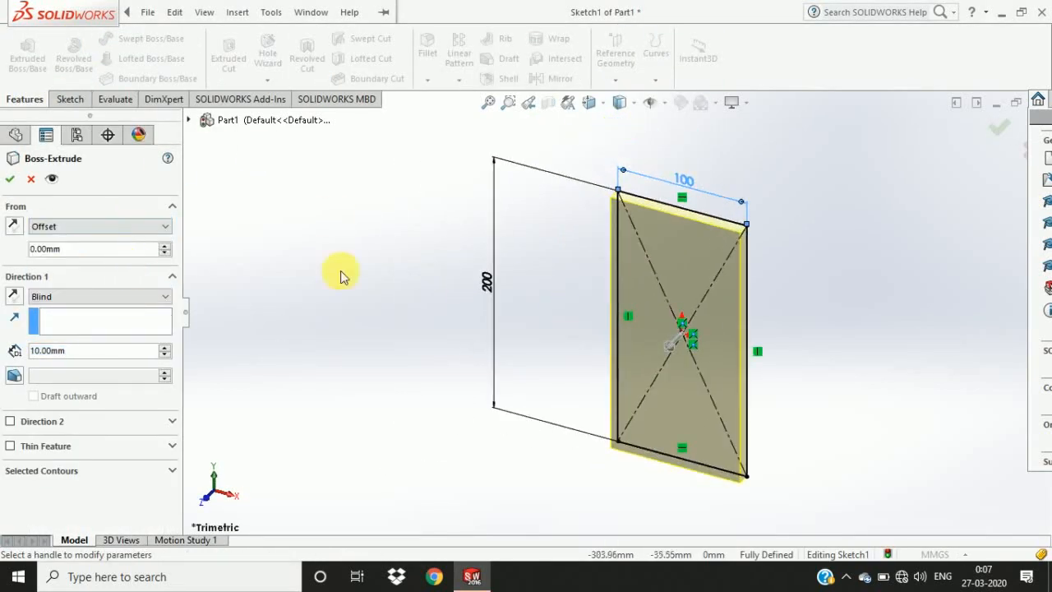
middle_drag(340, 275, 505, 258)
click(123, 226)
click(120, 248)
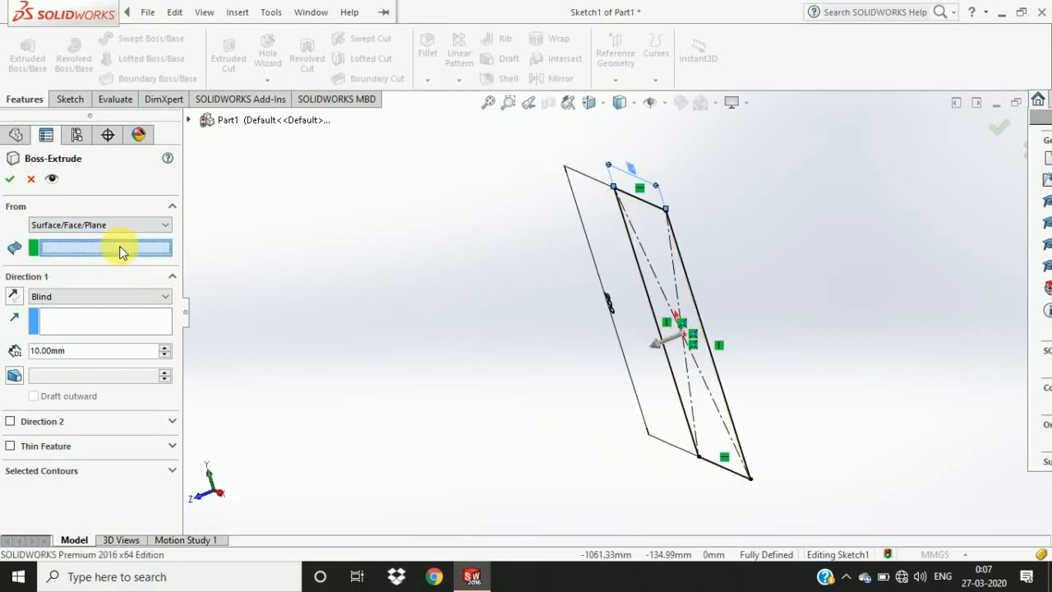
click(123, 224)
click(119, 258)
click(115, 224)
click(116, 239)
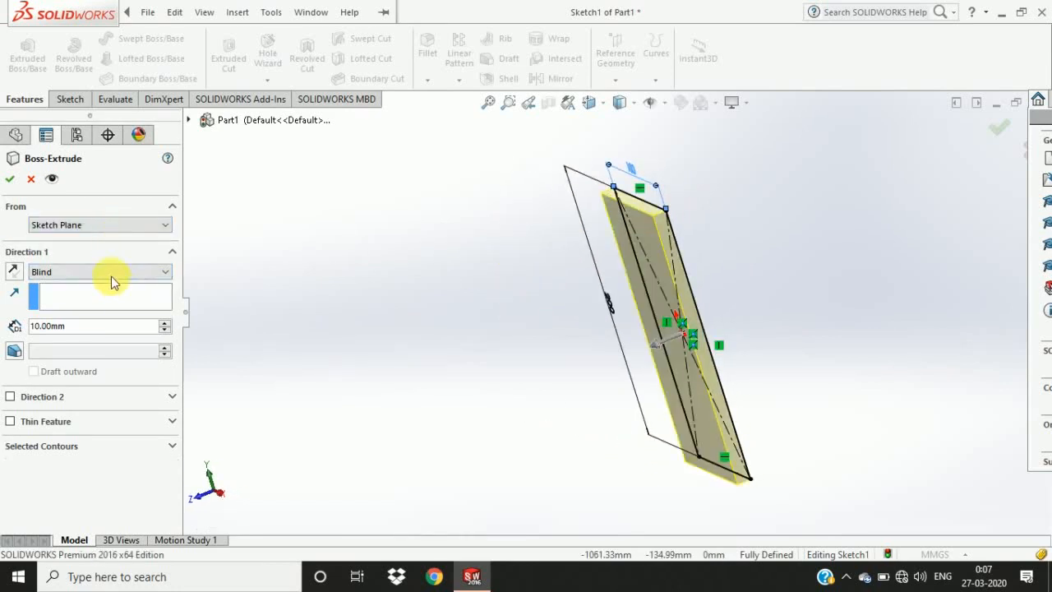
Extrude the rectangle 8 mm with the Mid Plane end condition.
click(113, 277)
click(106, 333)
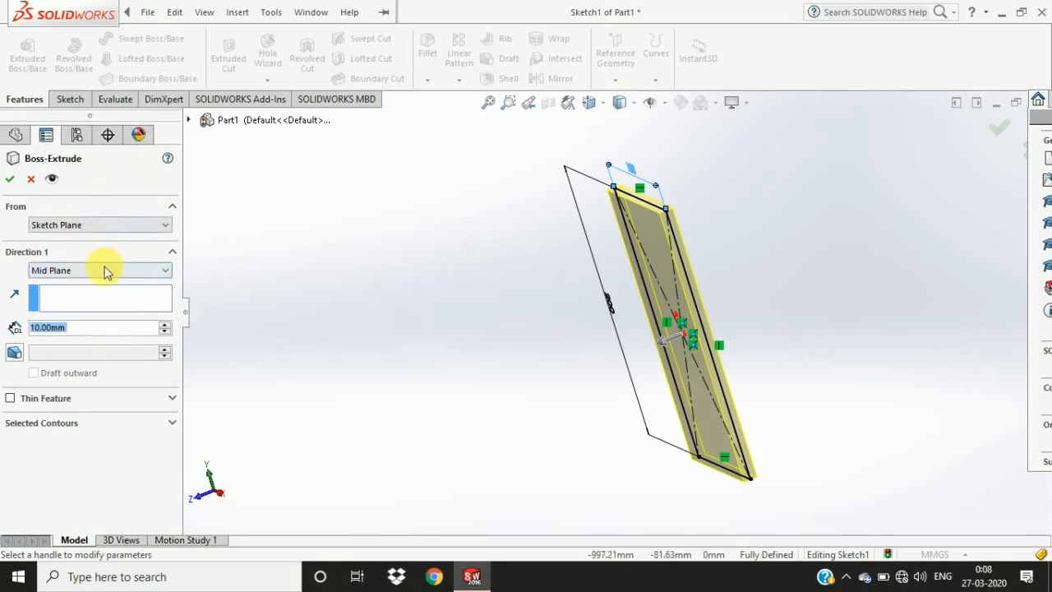
text(8)
key(Return)
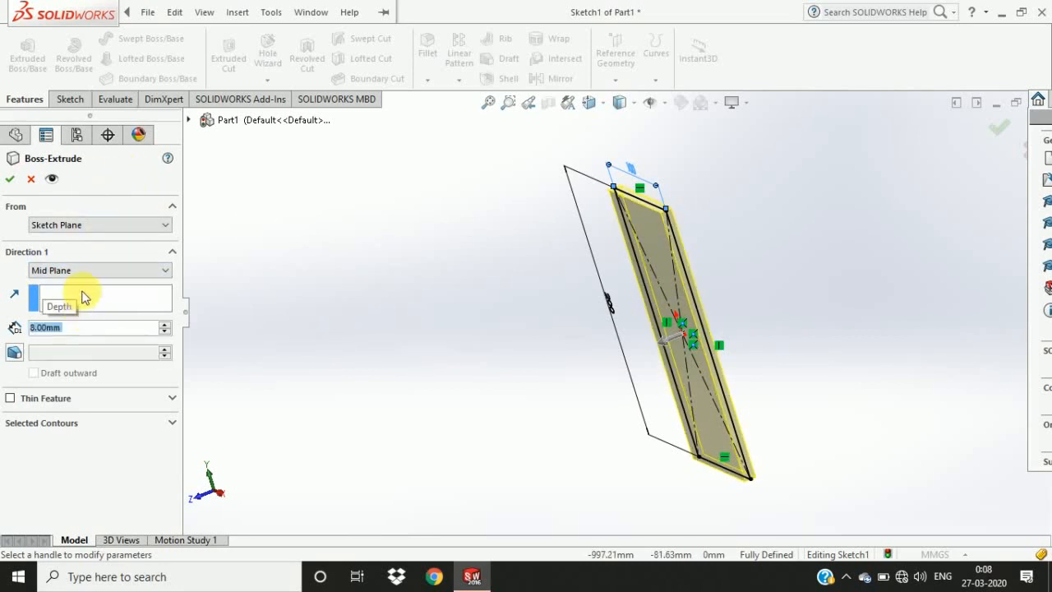
click(8, 179)
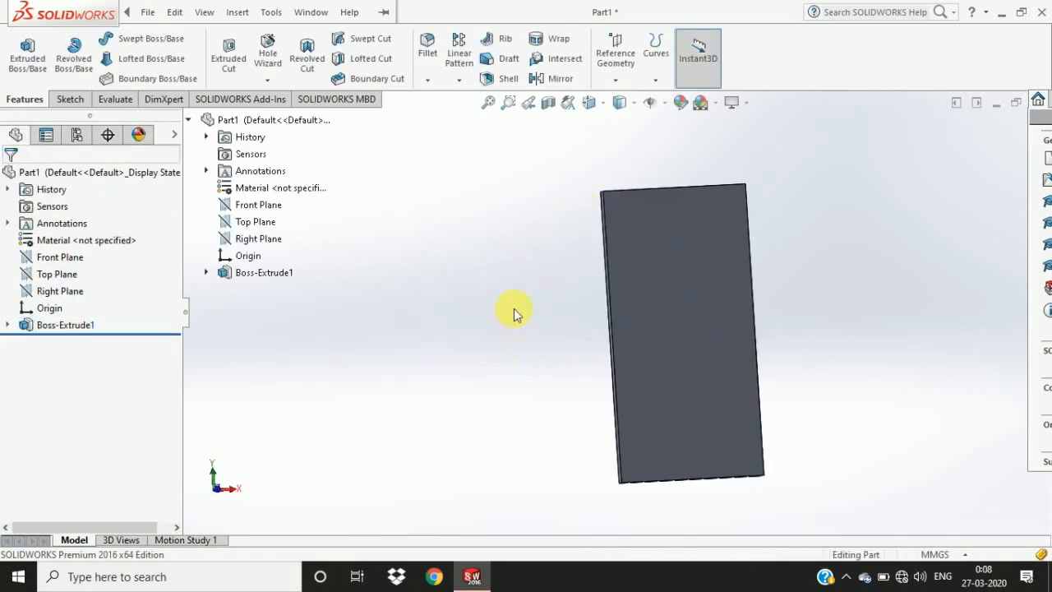
Fillet the four short corner edges of the plate with a 10 mm radius.
click(51, 257)
click(129, 237)
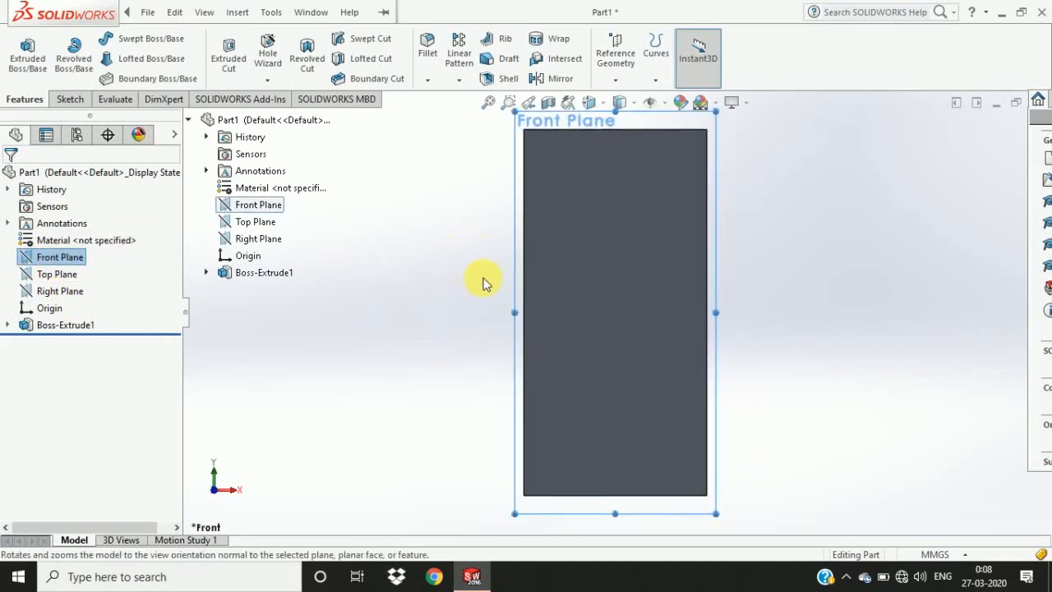
middle_drag(482, 282, 613, 382)
scroll(612, 382, down, 3)
click(429, 49)
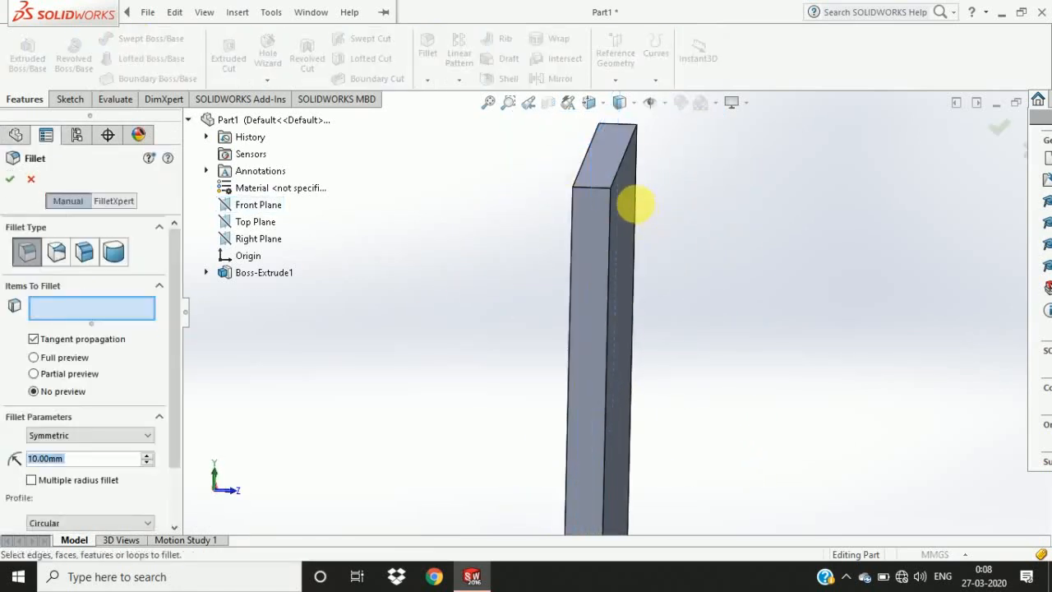
middle_drag(607, 260, 589, 299)
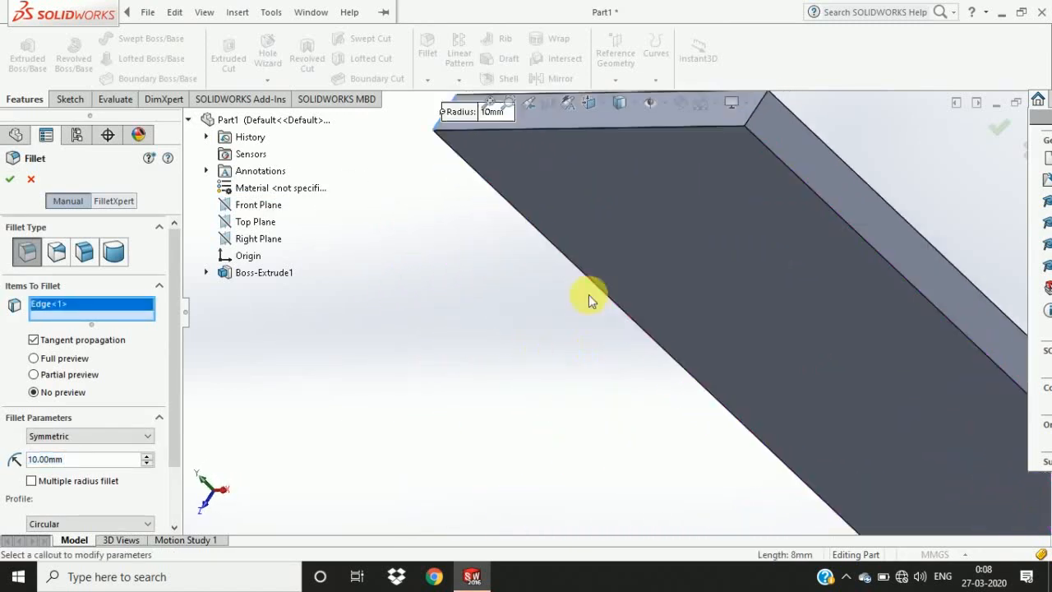
click(742, 110)
middle_drag(743, 110, 761, 388)
click(683, 324)
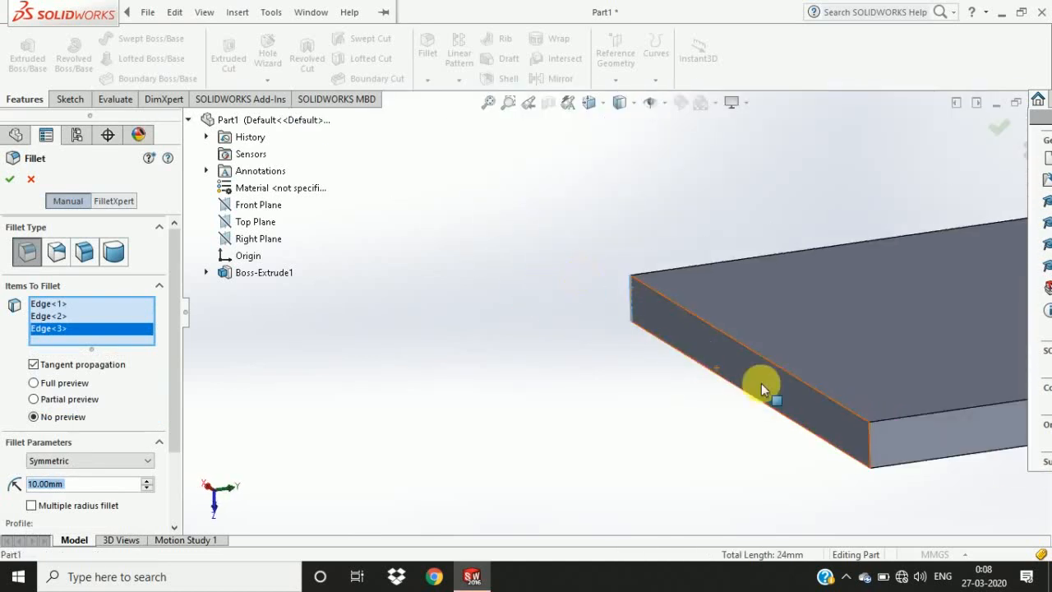
click(869, 433)
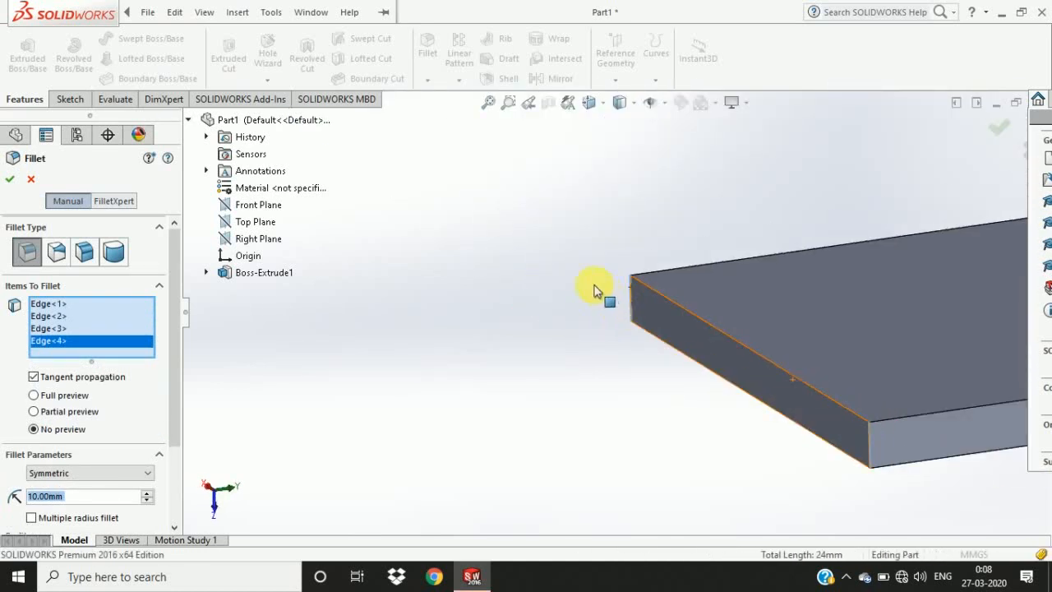
key(Return)
scroll(658, 289, up, 5)
middle_drag(732, 289, 800, 279)
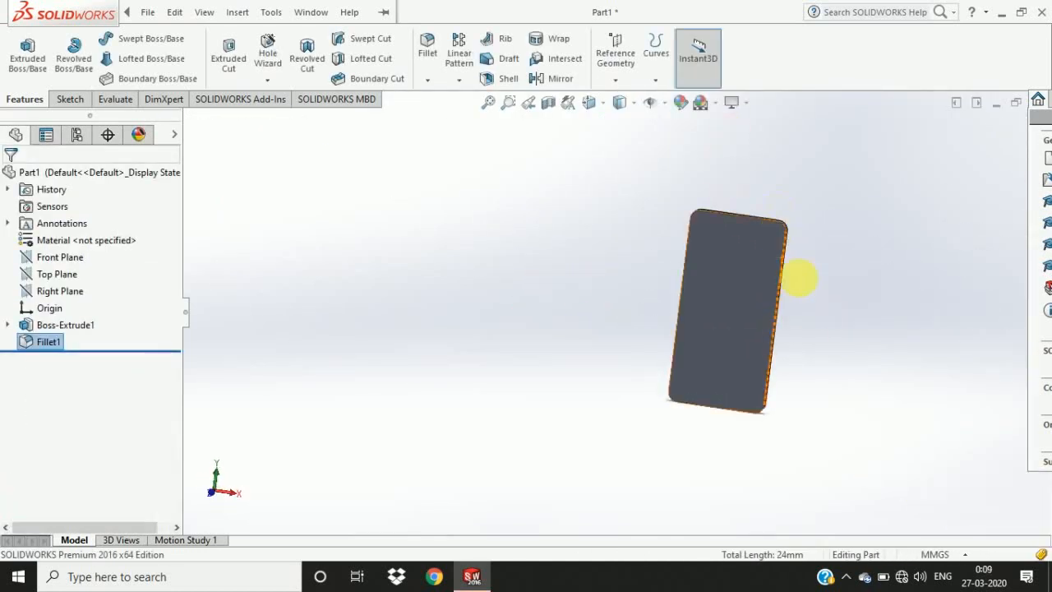
Fillet the front and back perimeter edges of the plate with a 4 mm radius, using tangent propagation.
scroll(679, 259, down, 5)
click(426, 45)
middle_drag(723, 254, 773, 308)
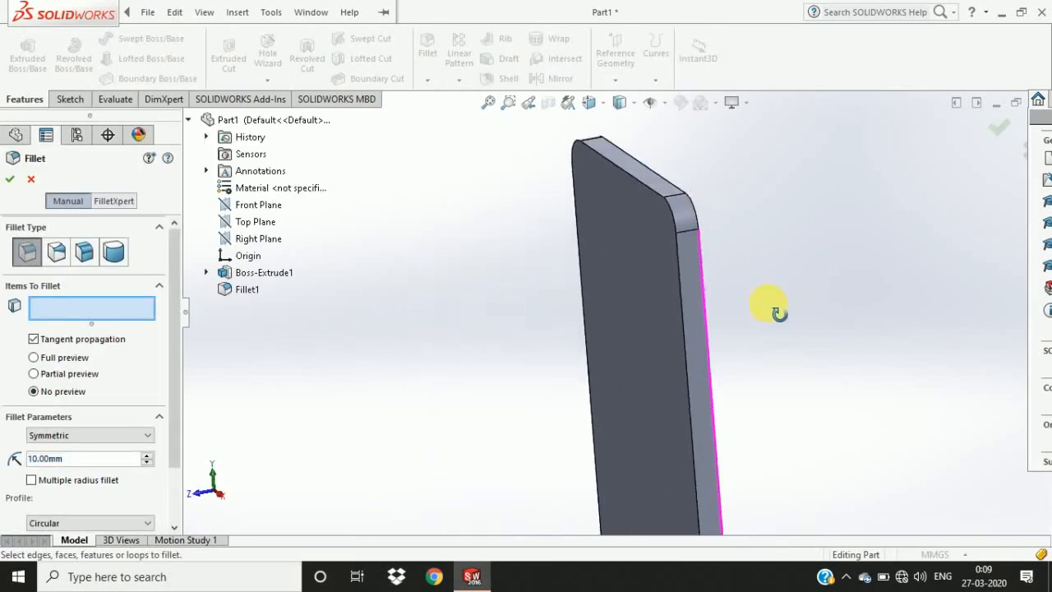
click(654, 190)
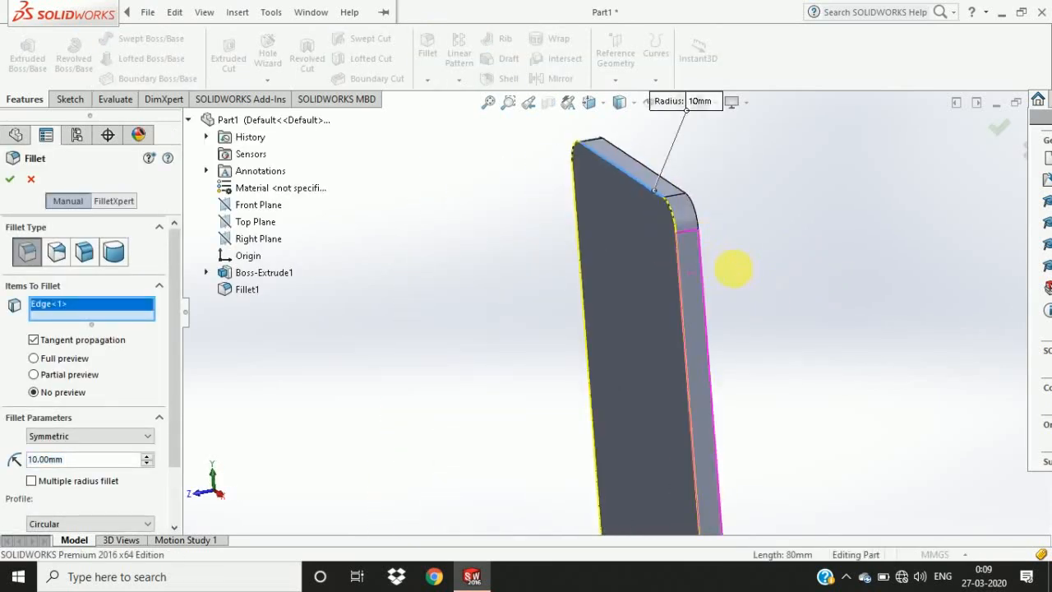
middle_drag(733, 268, 742, 189)
click(716, 183)
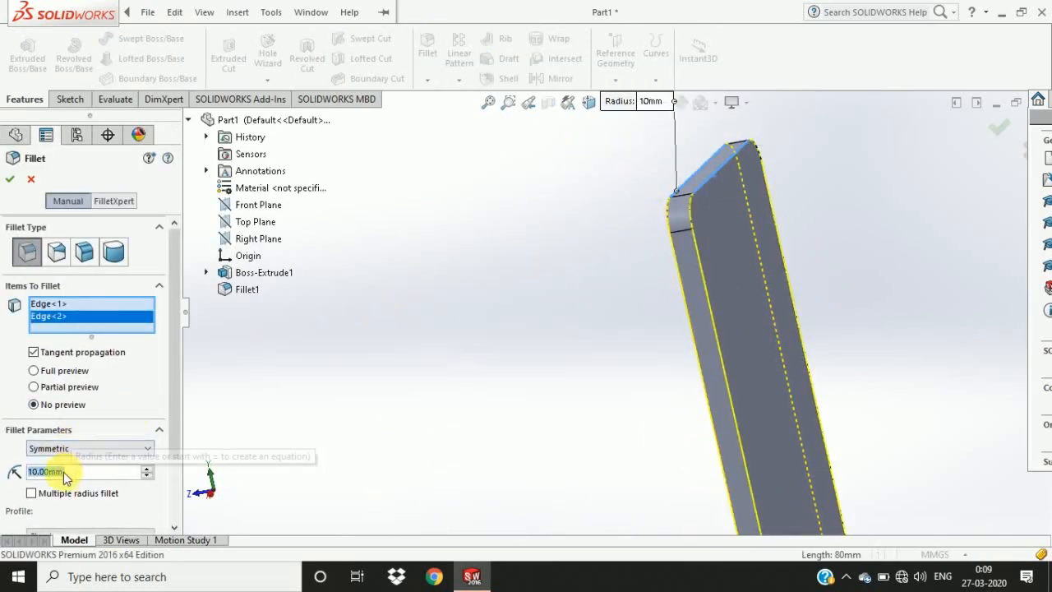
text(5)
key(Return)
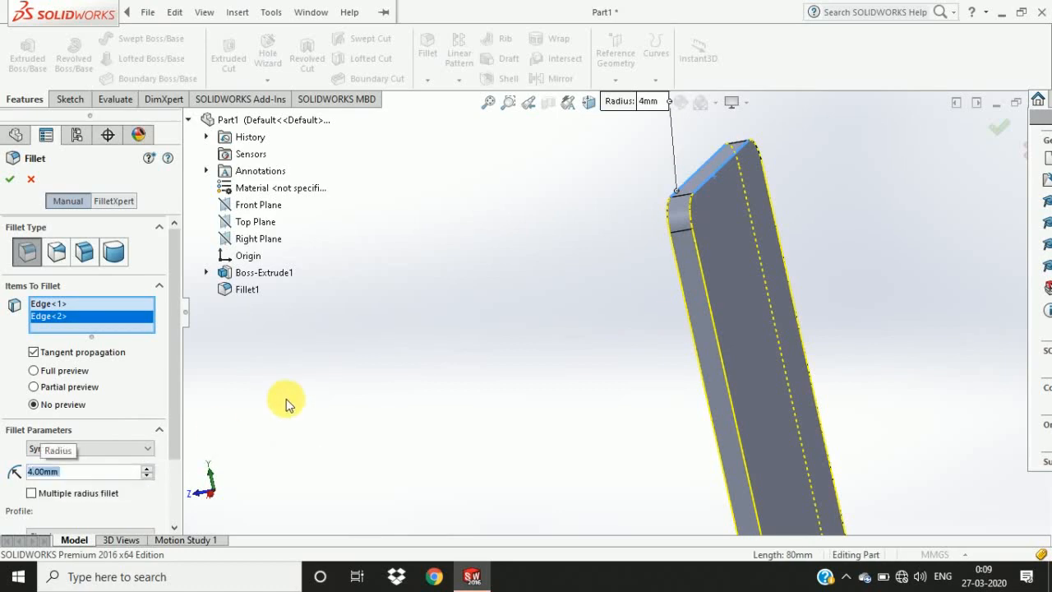
key(Return)
middle_drag(435, 386, 534, 384)
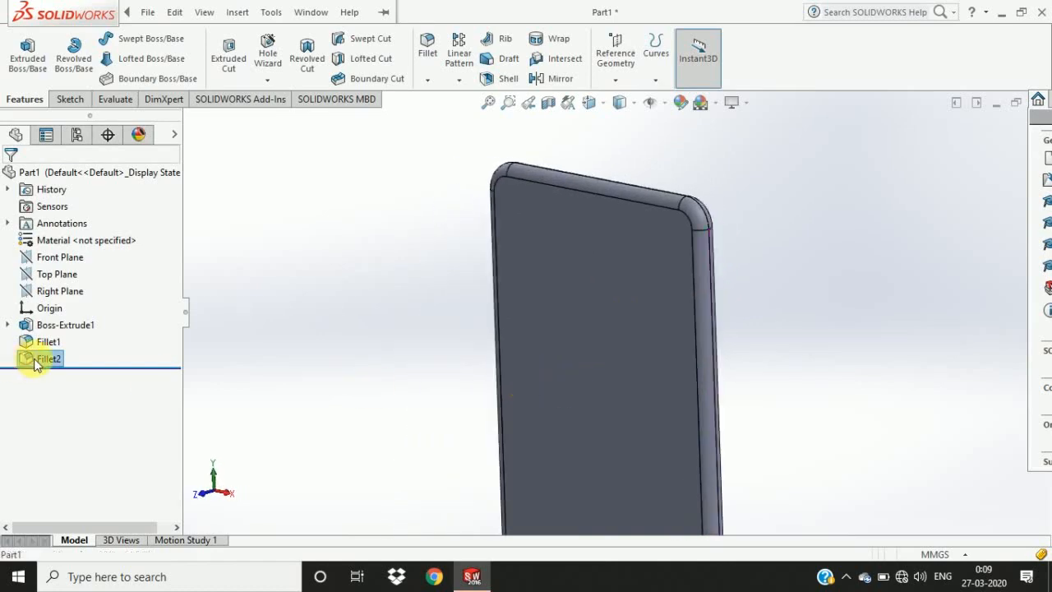
Edit the perimeter fillet and set its radius to 2 mm.
click(47, 359)
click(63, 319)
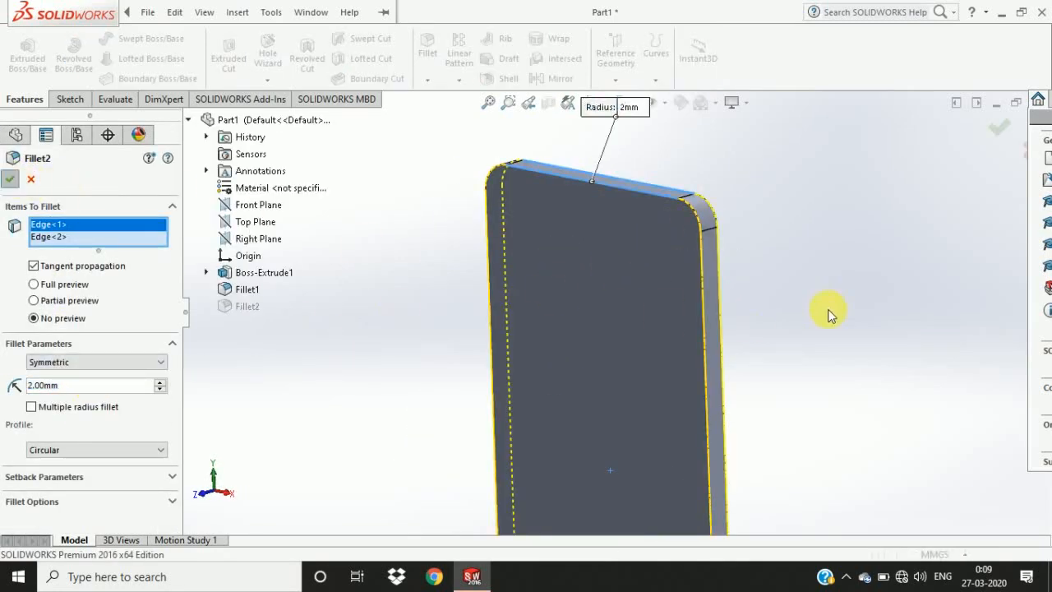
key(Return)
middle_drag(811, 310, 603, 442)
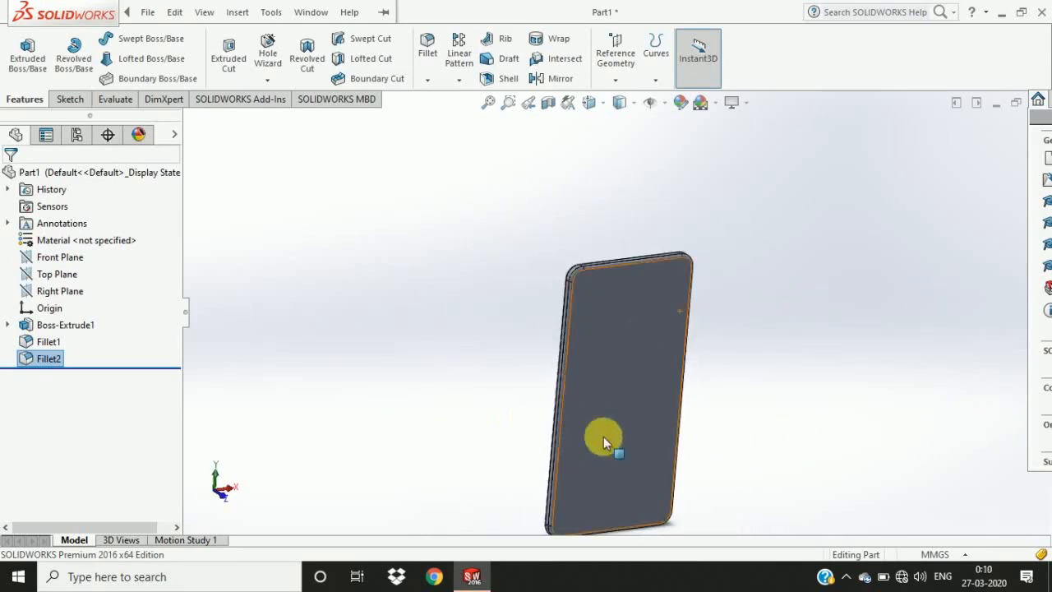
scroll(610, 245, down, 3)
scroll(418, 254, down, 3)
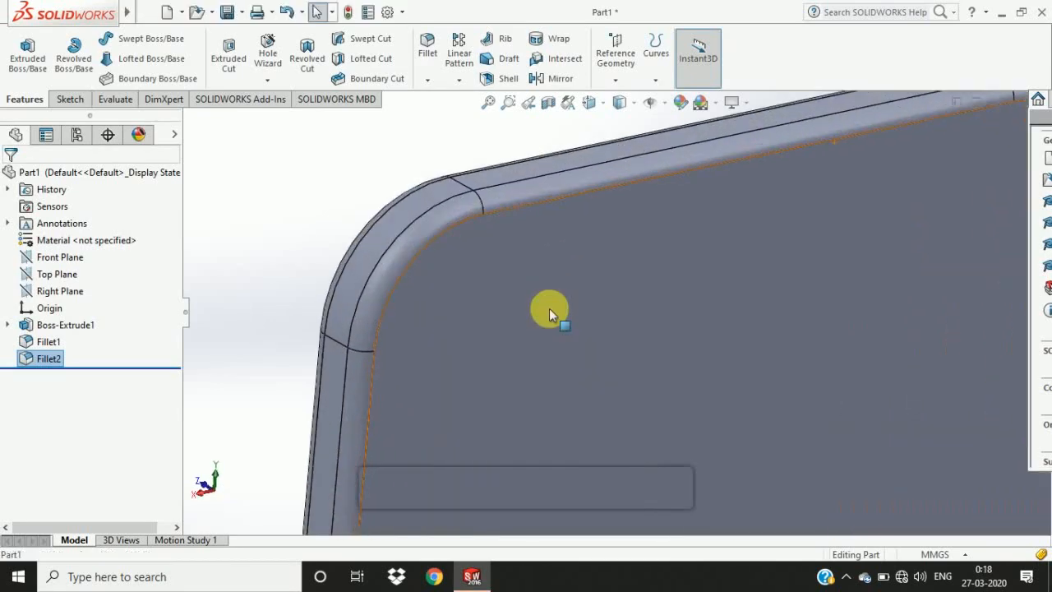
scroll(549, 308, up, 3)
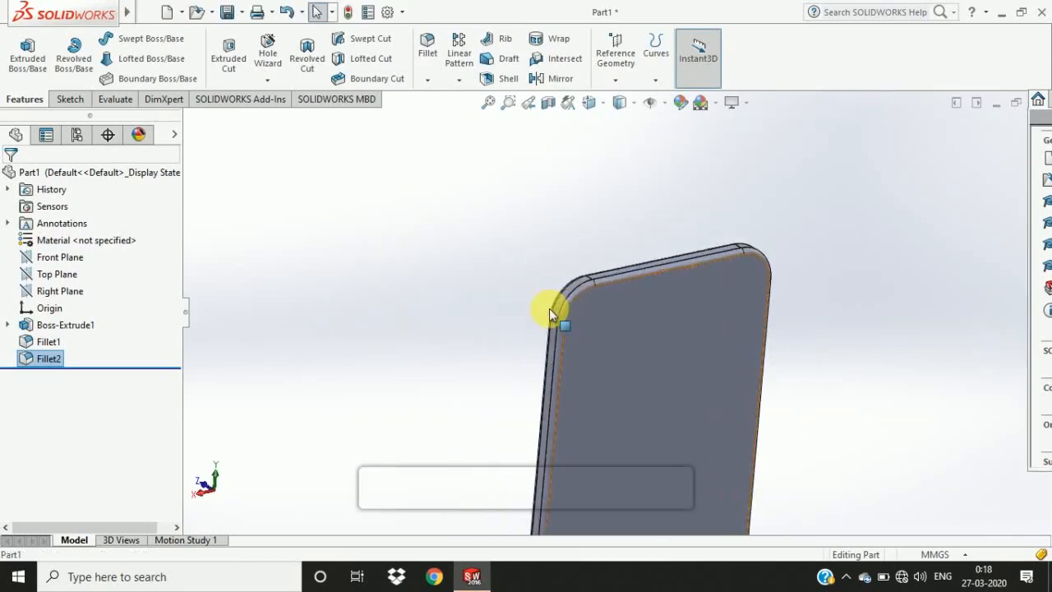
middle_drag(549, 309, 298, 343)
click(59, 258)
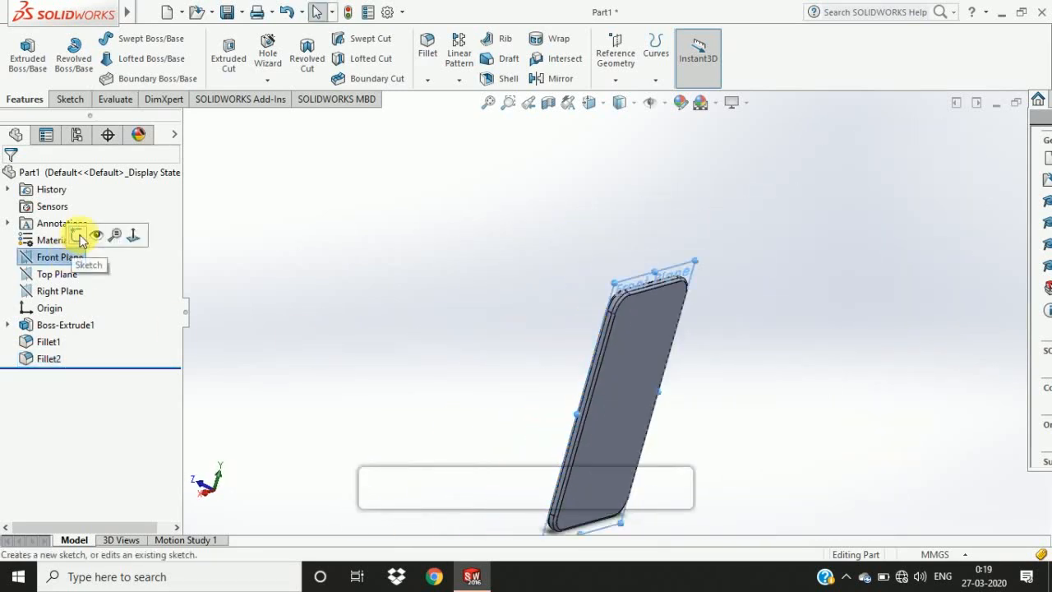
click(133, 235)
middle_drag(672, 198, 538, 225)
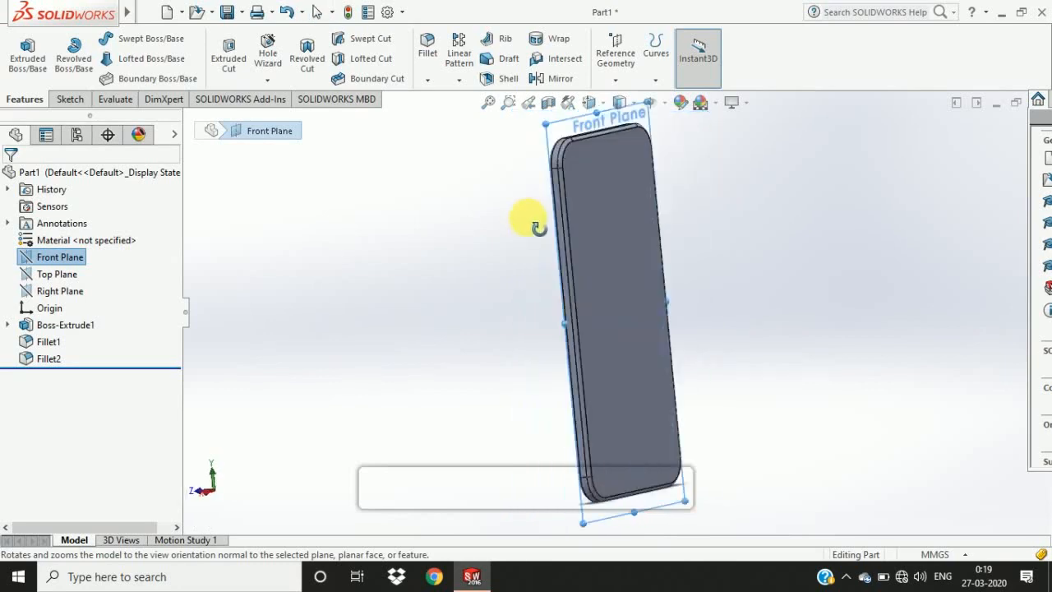
click(643, 189)
click(659, 155)
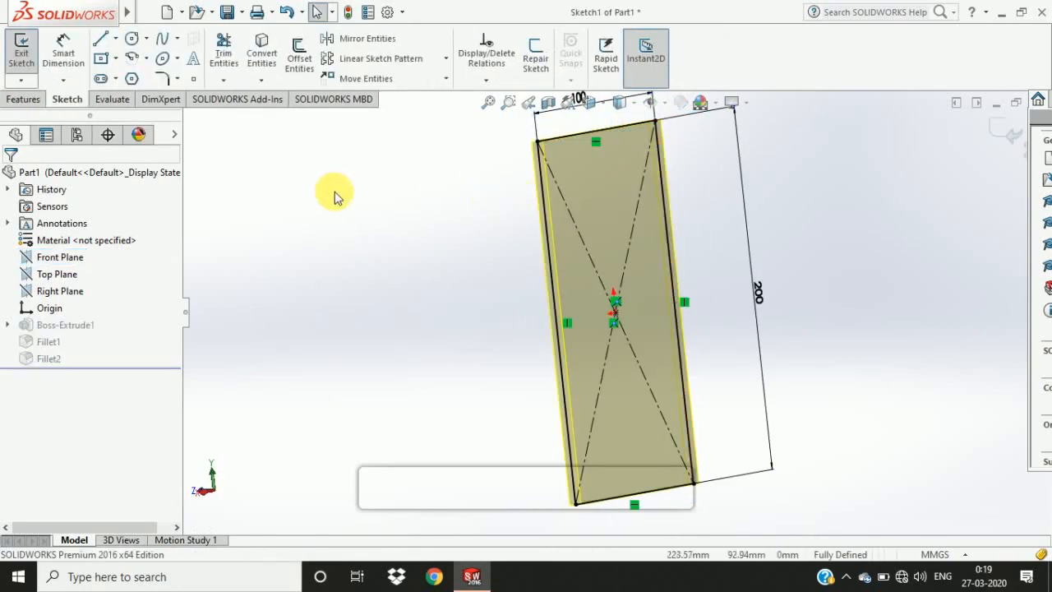
click(1023, 140)
click(629, 294)
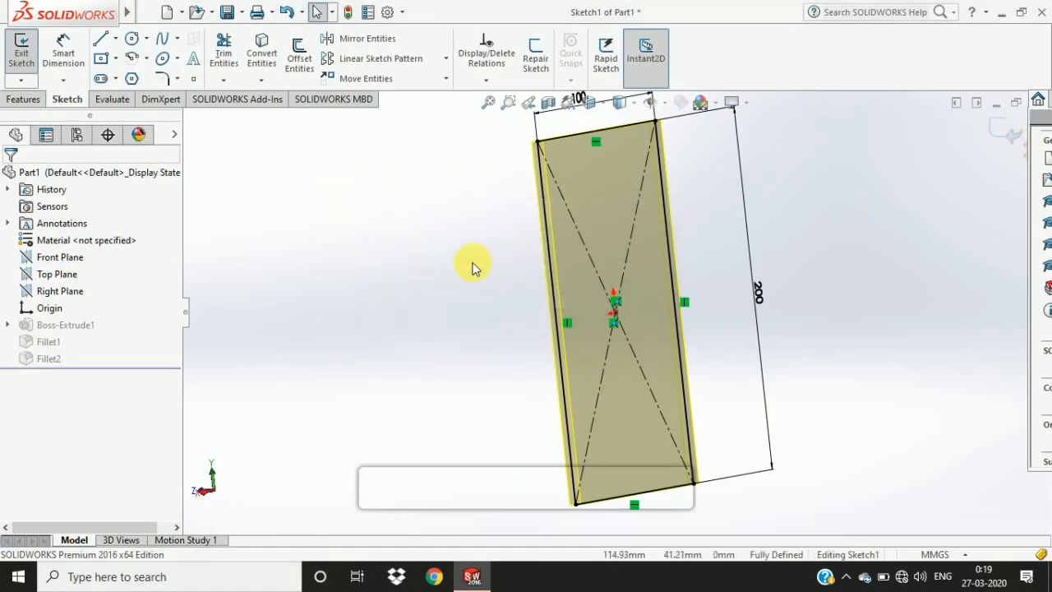
mouse_move(469, 266)
middle_down()
mouse_move(731, 277)
mouse_move(723, 157)
mouse_move(863, 139)
middle_up()
click(1005, 129)
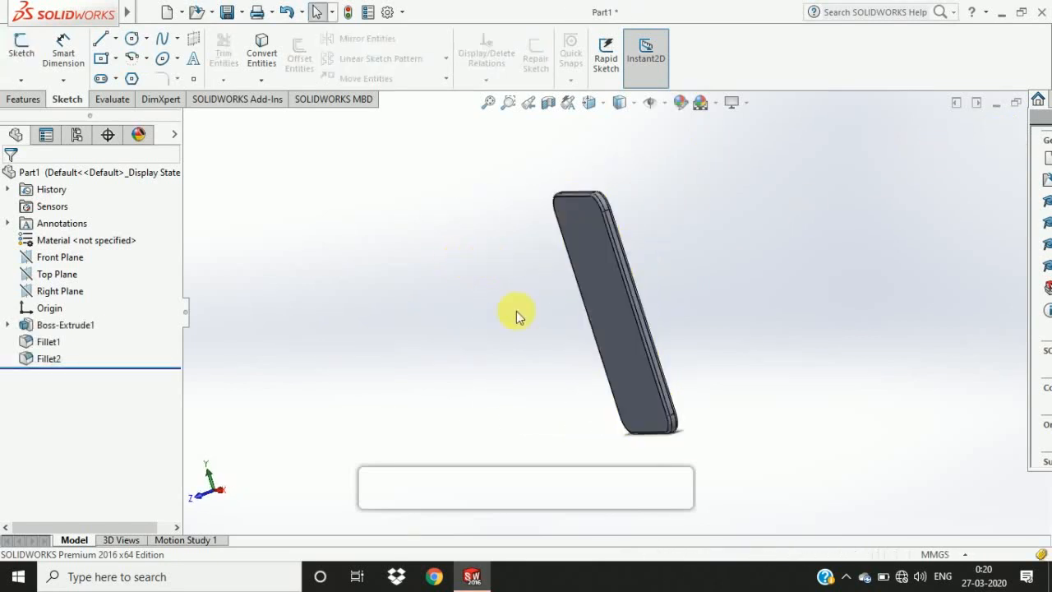
Sketch a centre rectangle on the plate's back face, centred near its upper corner.
click(60, 257)
click(87, 236)
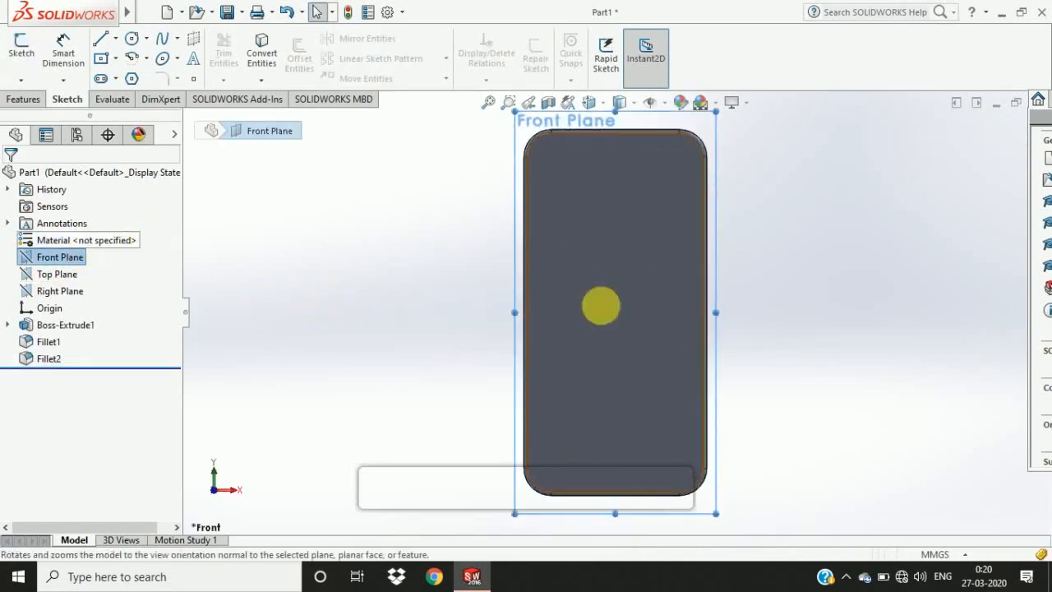
middle_drag(599, 305, 575, 336)
click(625, 263)
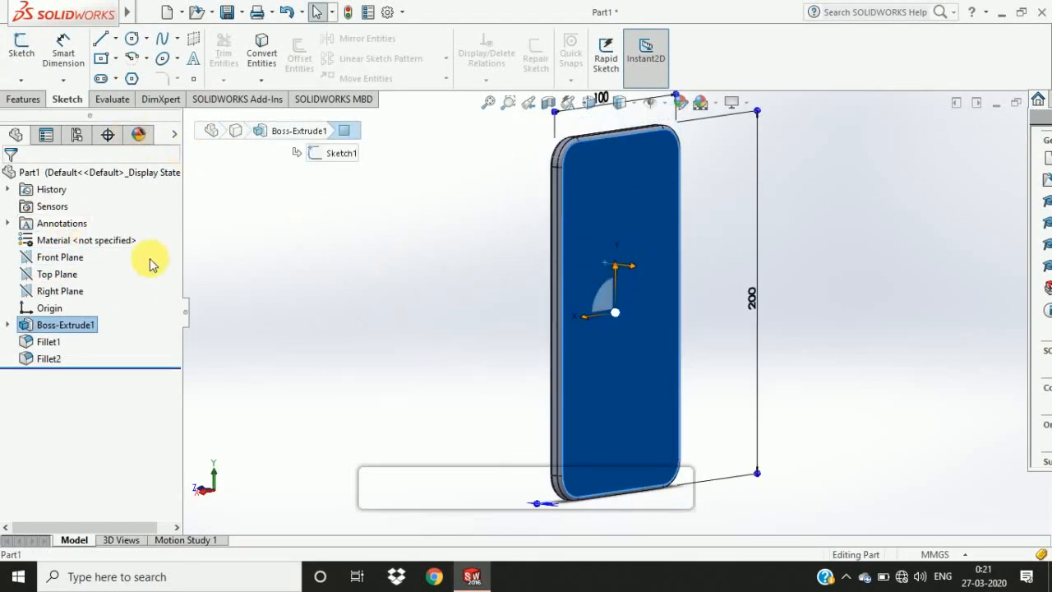
click(594, 237)
click(705, 160)
click(101, 57)
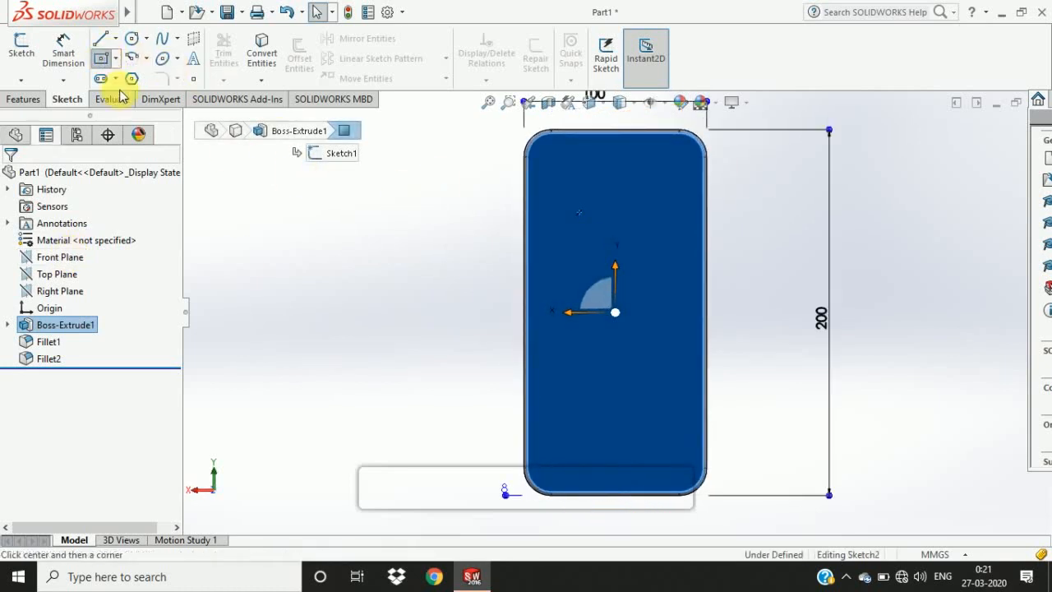
drag(551, 161, 581, 189)
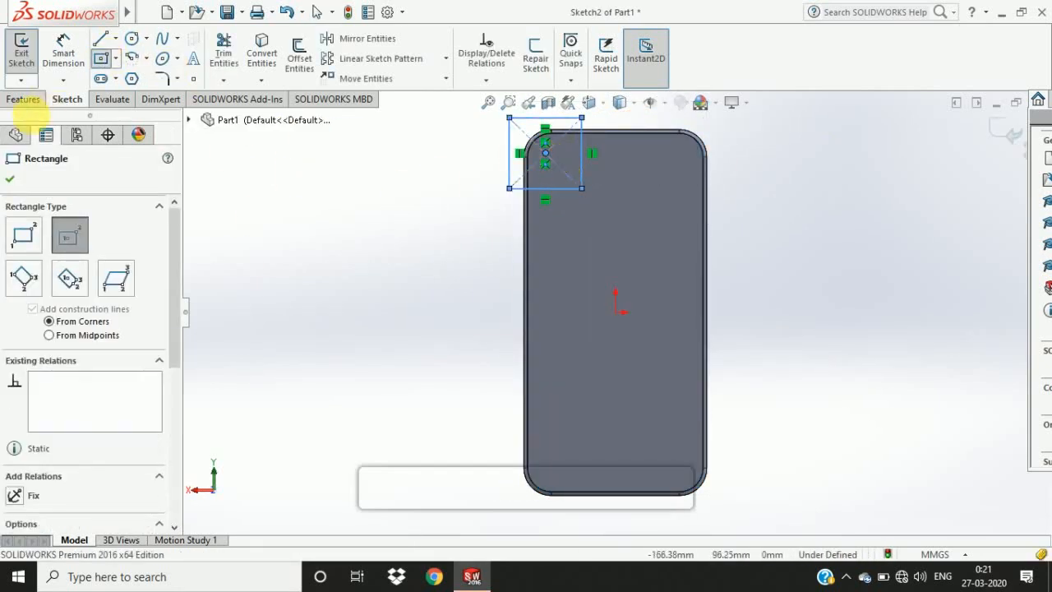
Move the small rectangle by its centre point inward so that it lies entirely within the back face.
key(Escape)
drag(545, 153, 575, 181)
click(11, 179)
click(64, 51)
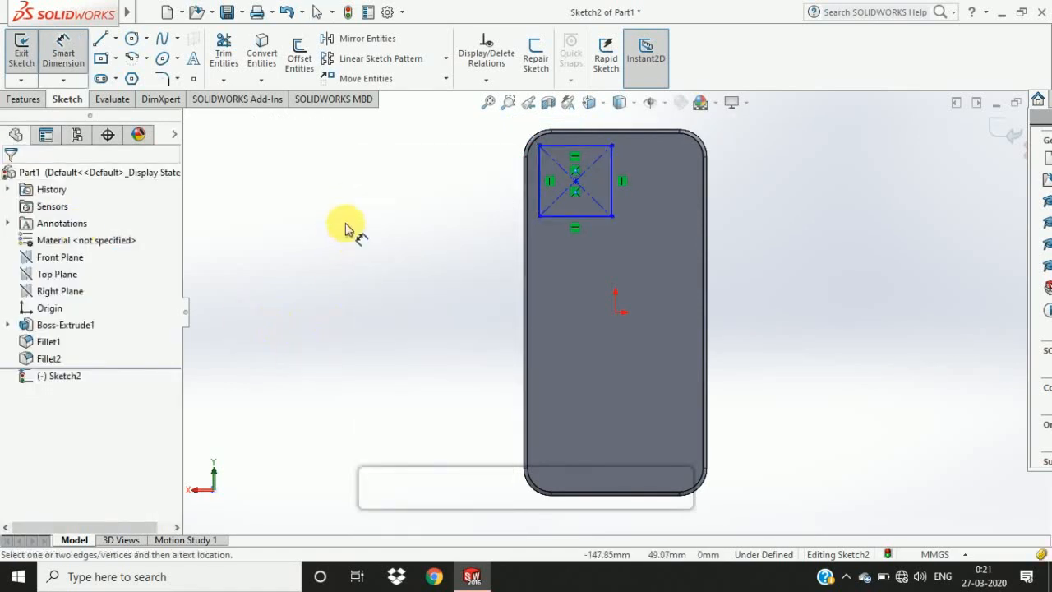
click(618, 317)
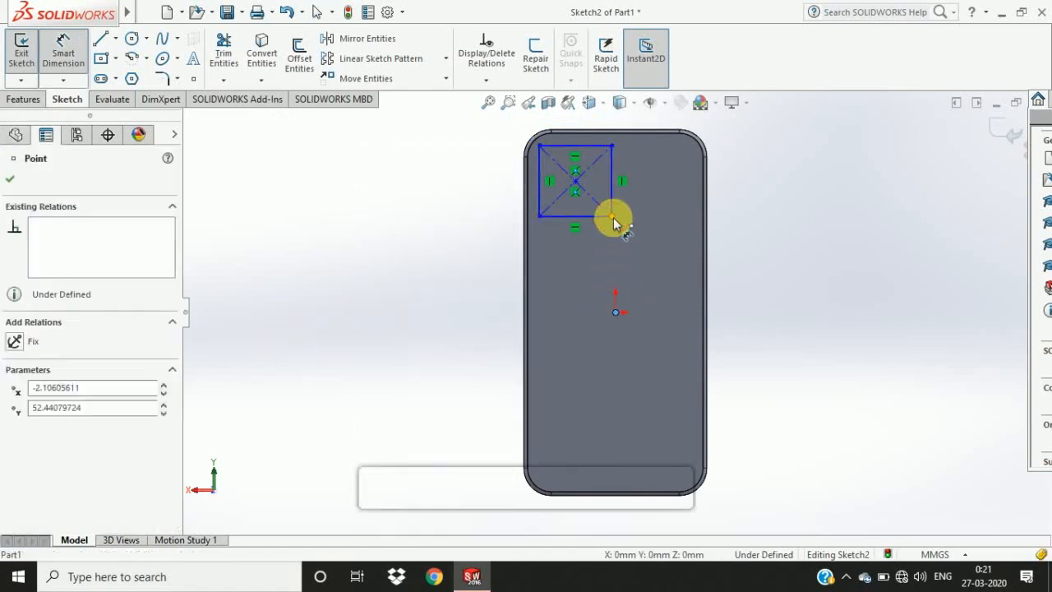
click(576, 182)
click(11, 180)
click(577, 182)
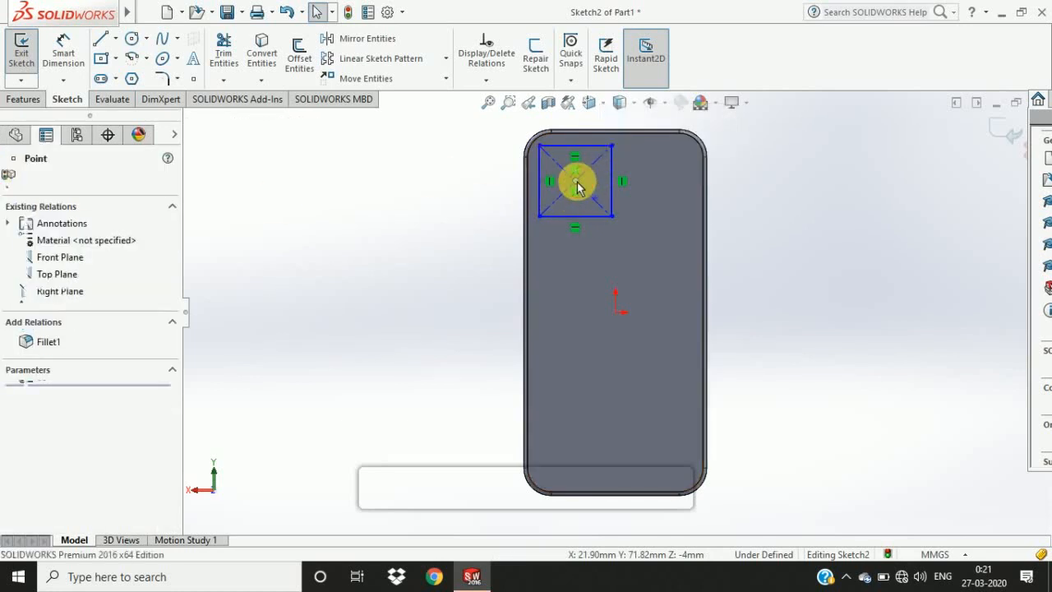
click(12, 179)
click(575, 179)
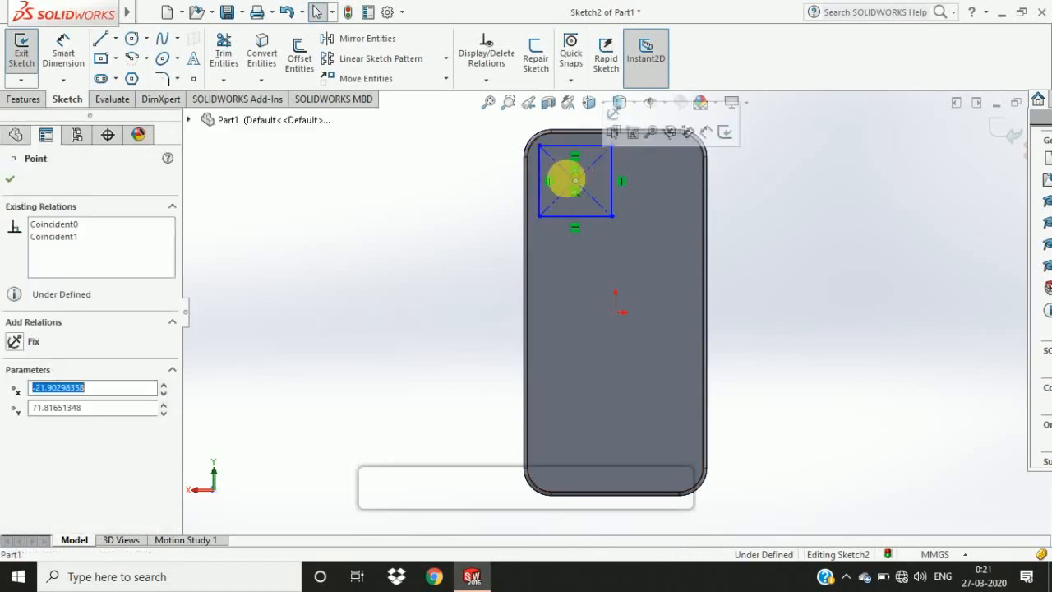
Shorten the small rectangle slightly by moving its lower edge toward its centre.
click(603, 193)
click(596, 219)
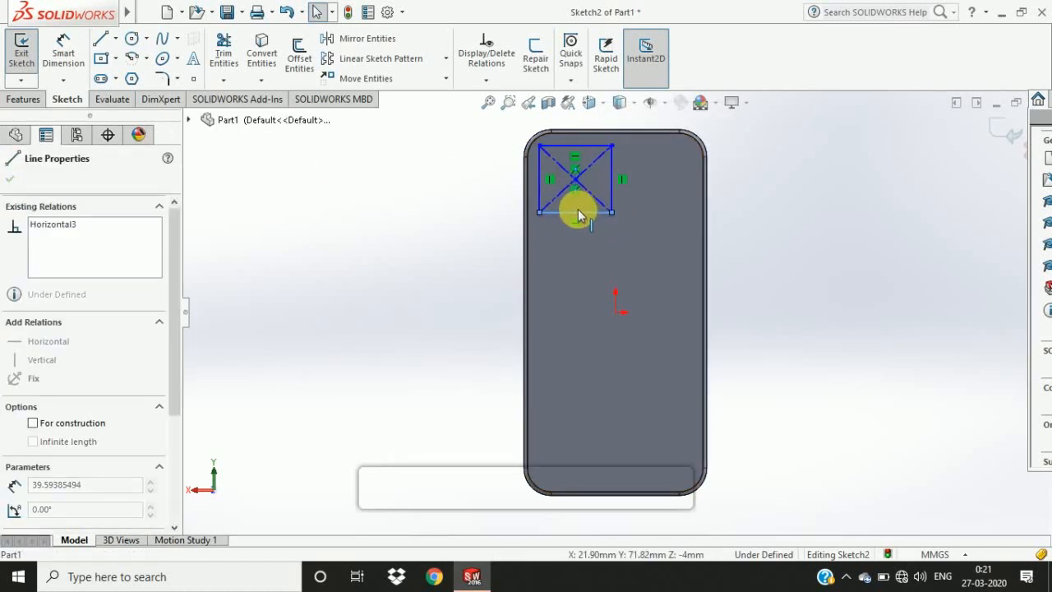
click(564, 146)
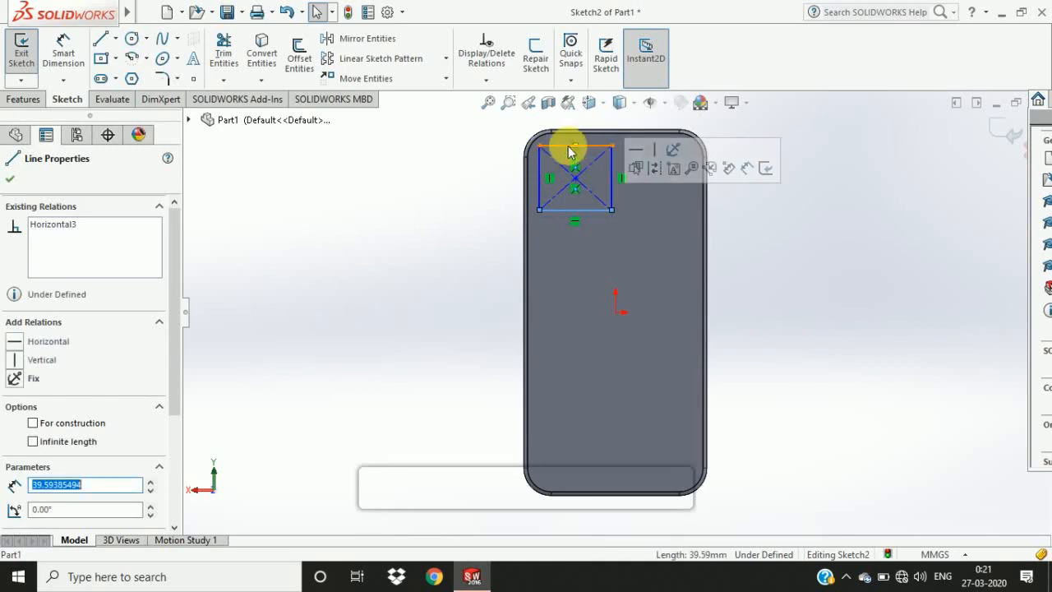
right_click(424, 312)
click(12, 176)
click(64, 54)
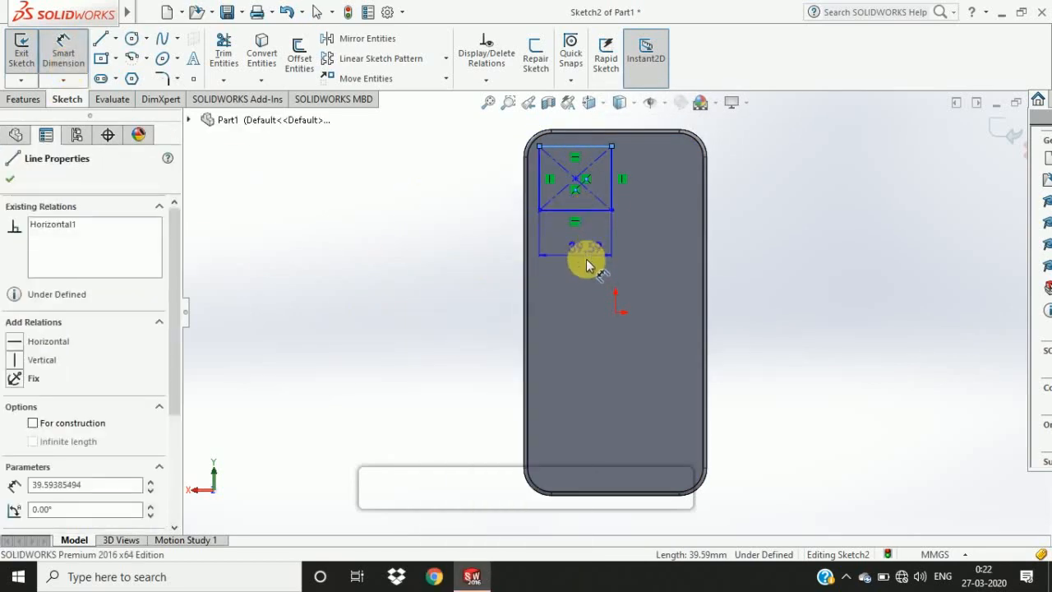
click(615, 312)
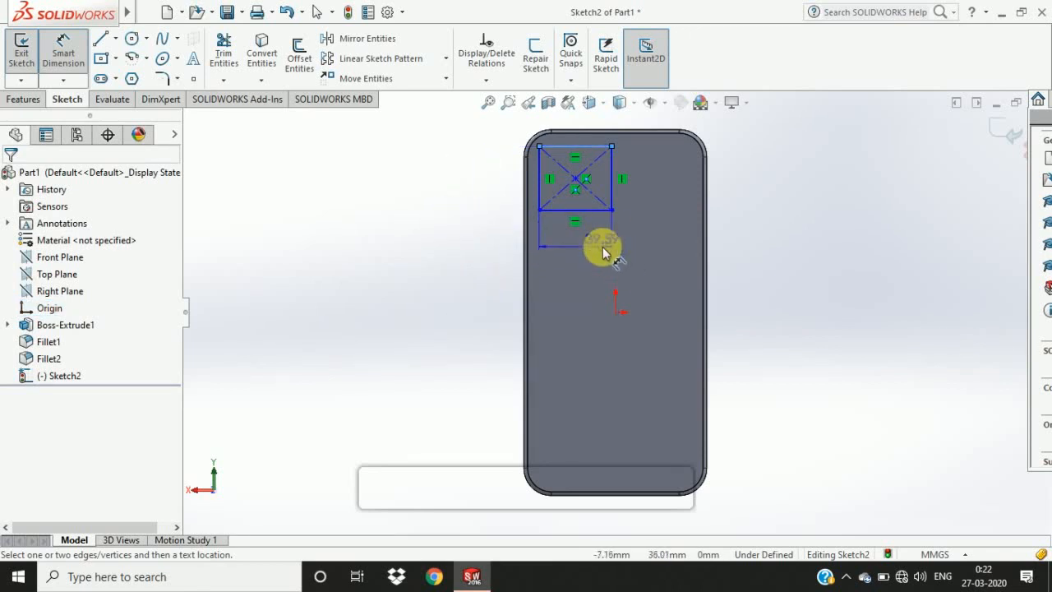
key(Escape)
click(615, 312)
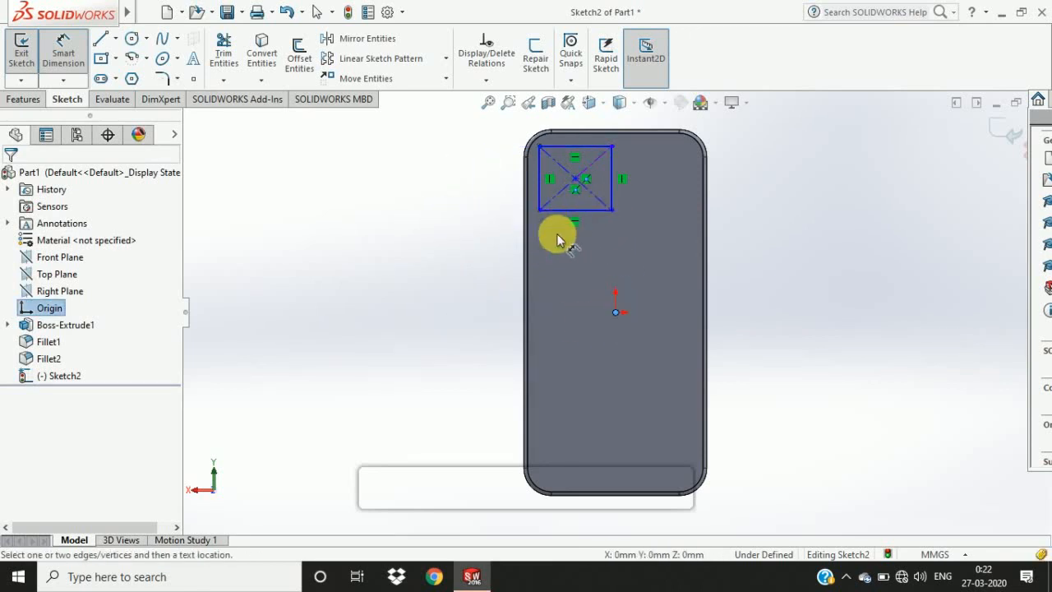
key(Escape)
key(Escape)
Move the small rectangle by its centre point sideways toward the plate's nearby long edge.
drag(578, 188, 561, 183)
right_click(367, 298)
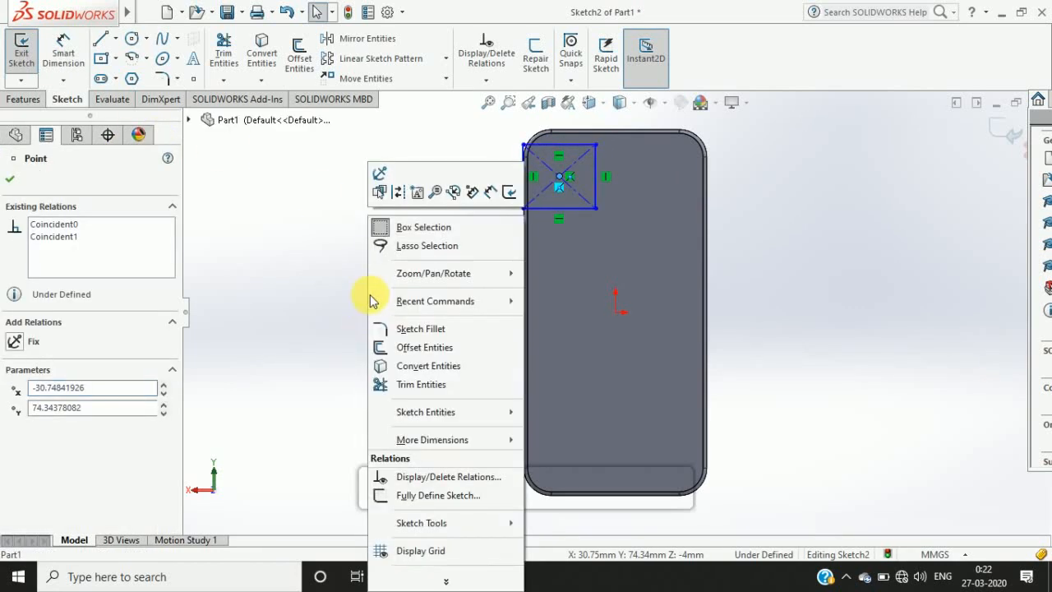
key(Escape)
Dimension the horizontal distance from the origin to the rectangle's nearest corner, first as 15 mm and finally as 10 mm.
right_drag(373, 312, 375, 263)
click(616, 312)
click(595, 210)
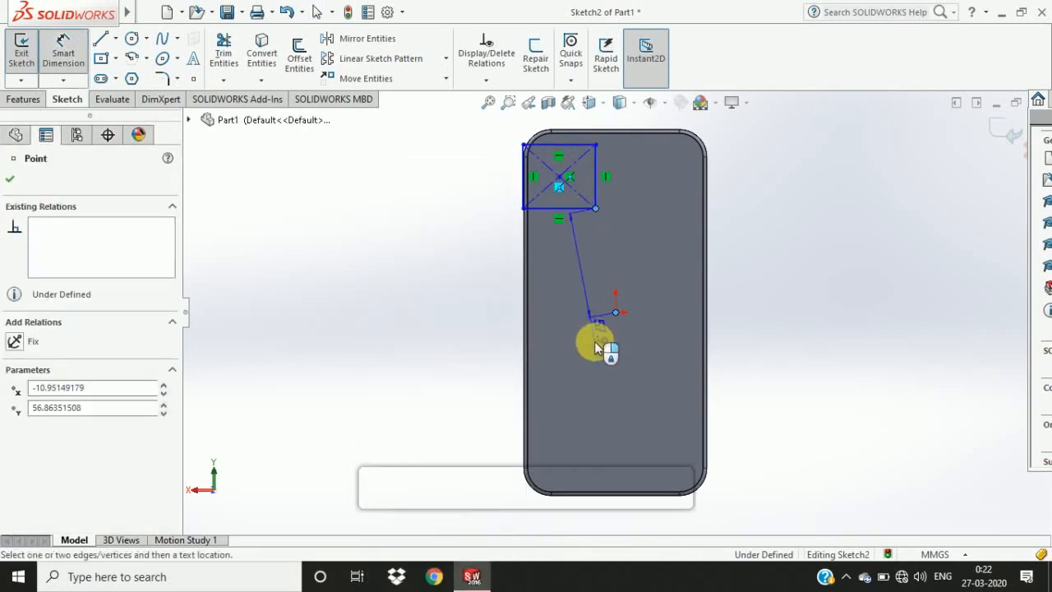
click(598, 396)
key(Return)
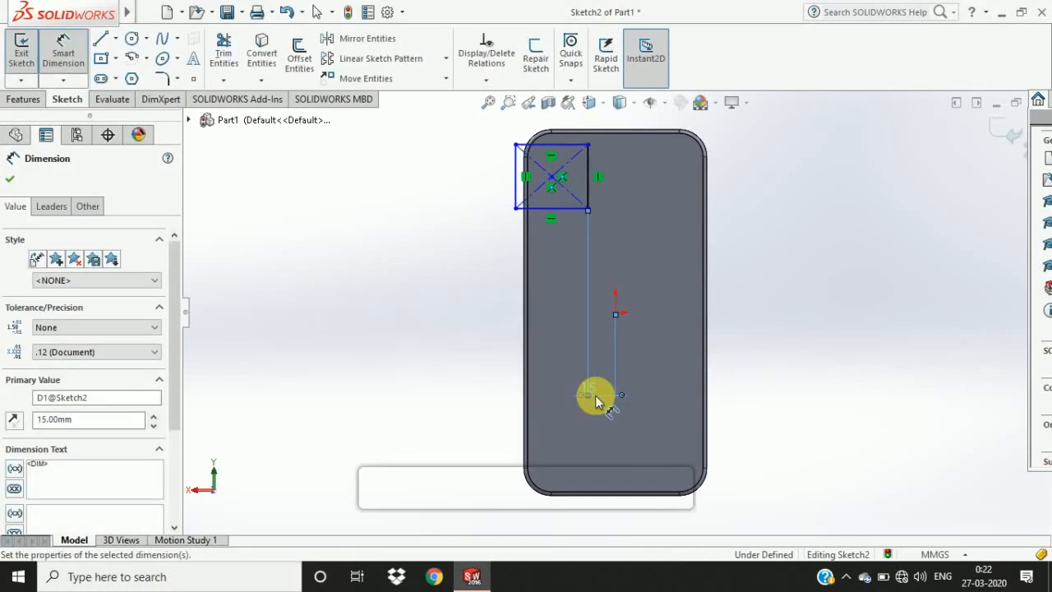
double_click(595, 395)
text(10)
key(Return)
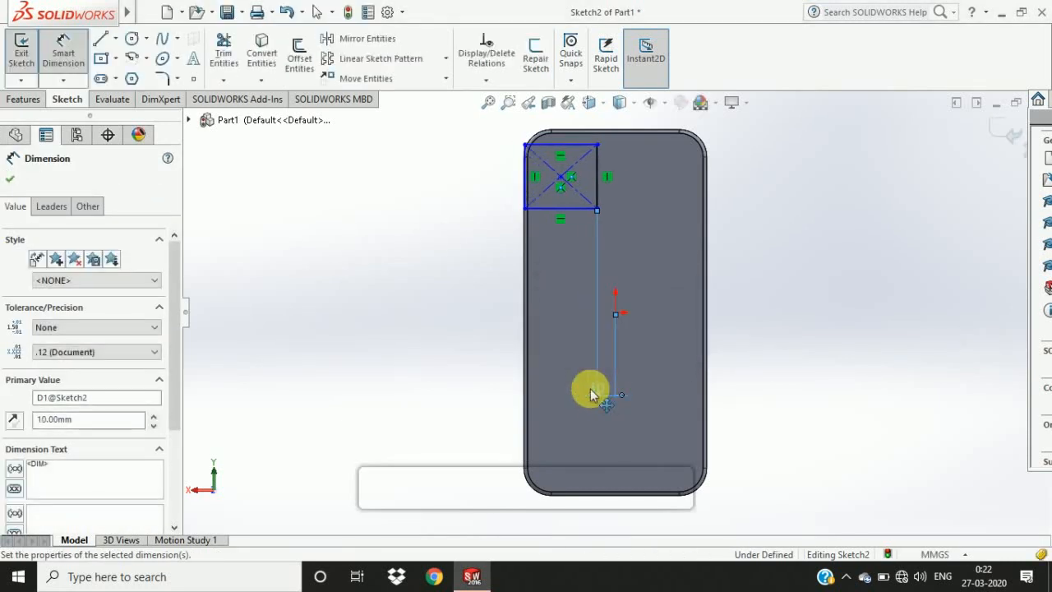
Dimension the small rectangle's width and height, setting both to 35 mm.
click(551, 144)
click(486, 134)
text(35)
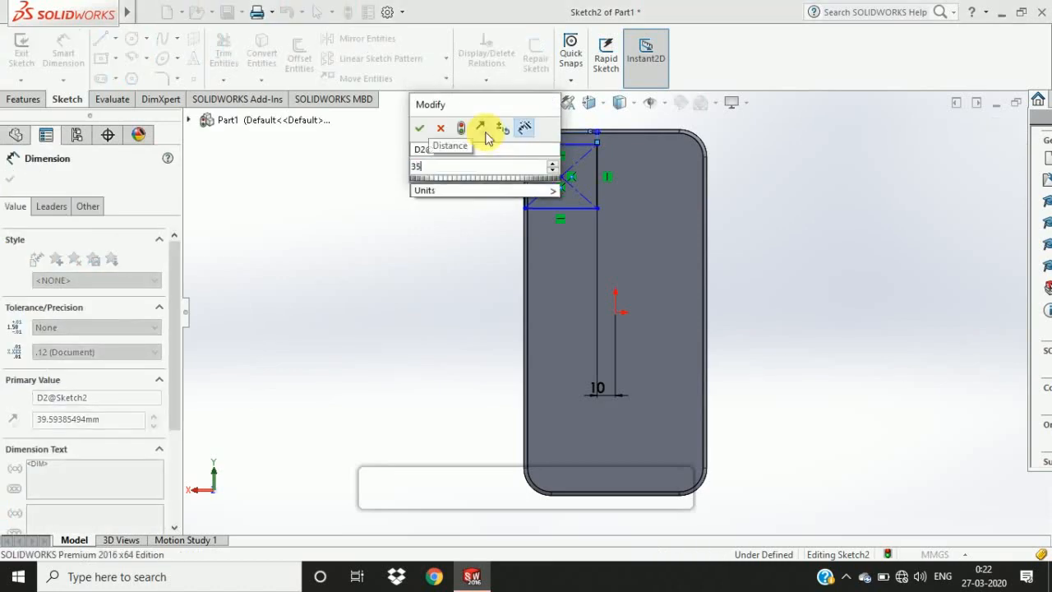
key(Return)
click(533, 186)
click(454, 175)
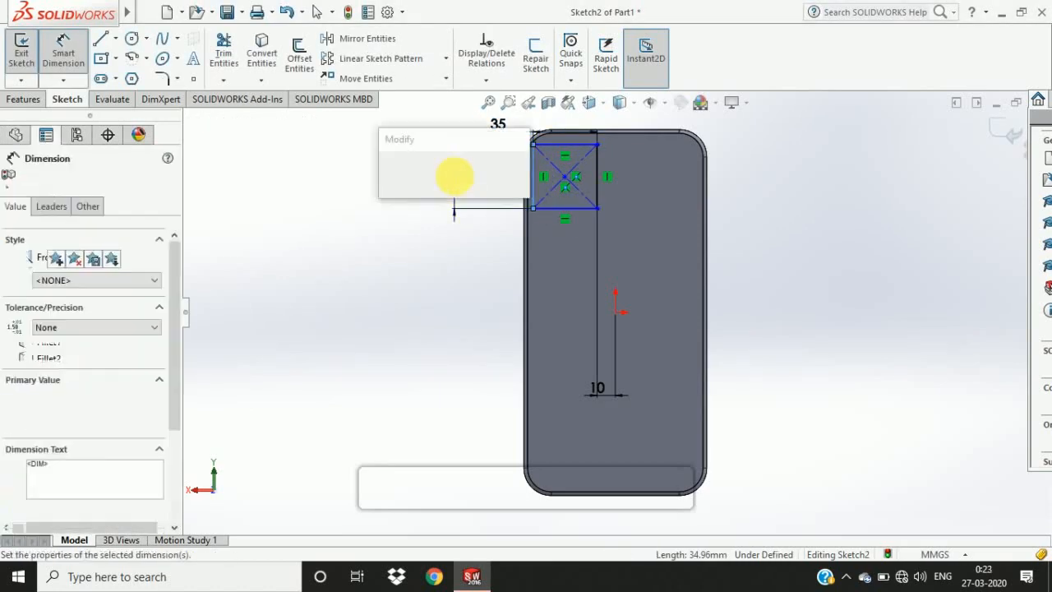
key(Return)
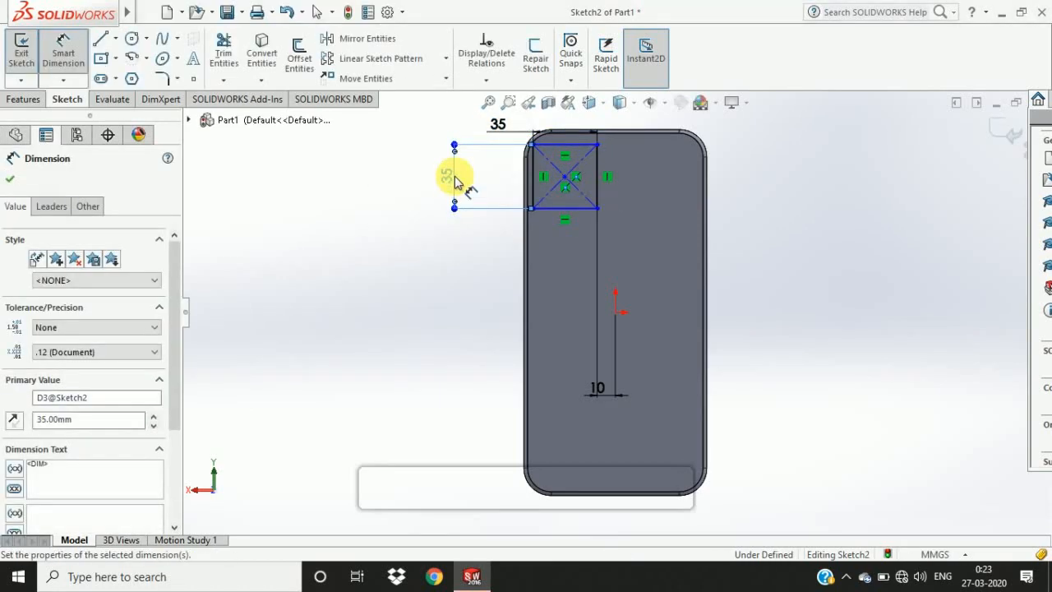
Dimension the vertical distance from the origin to the rectangle's lower edge as 55 mm.
click(568, 210)
click(613, 312)
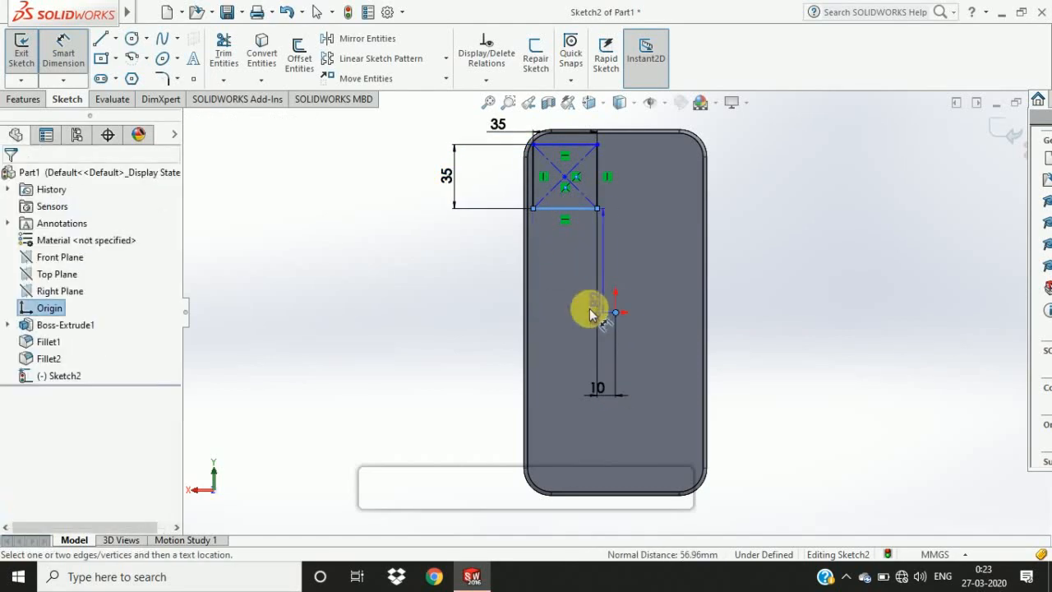
click(446, 276)
text(55)
key(Return)
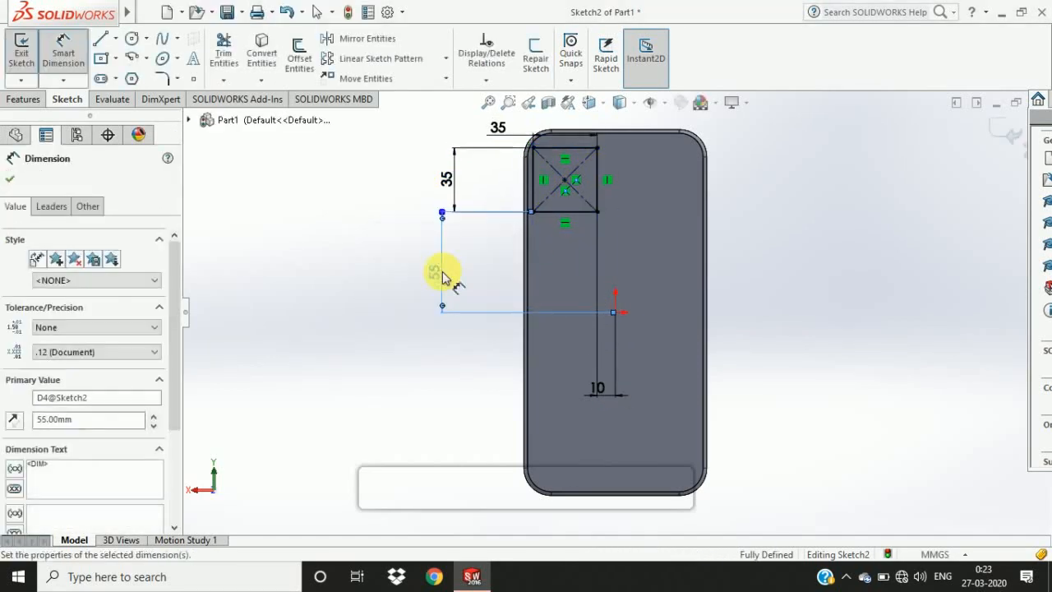
Set the horizontal distance between the origin and the small rectangle to 8 mm.
double_click(598, 388)
text(8)
key(Return)
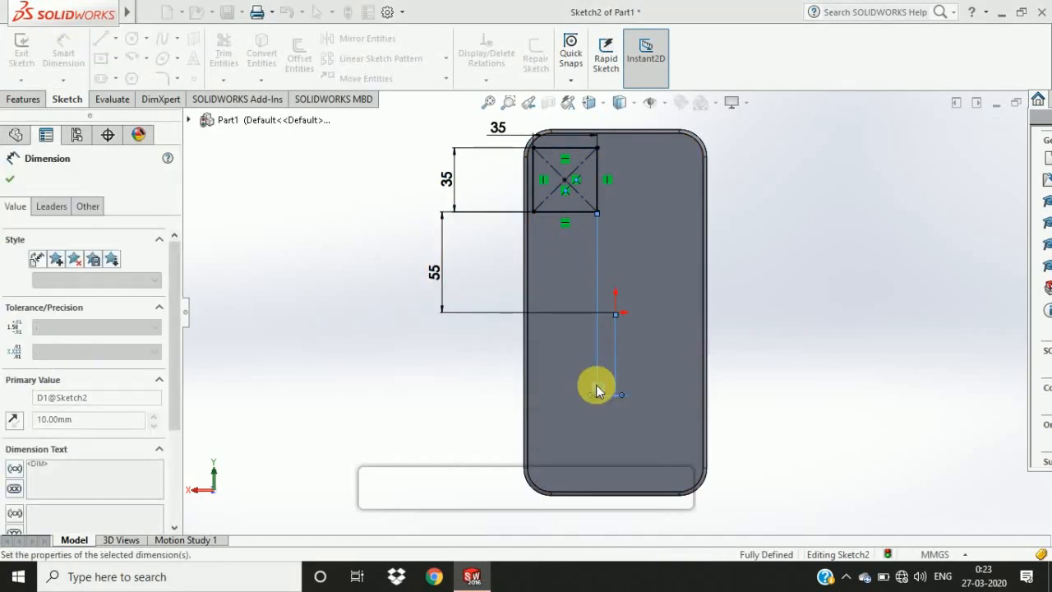
scroll(630, 404, up, 2)
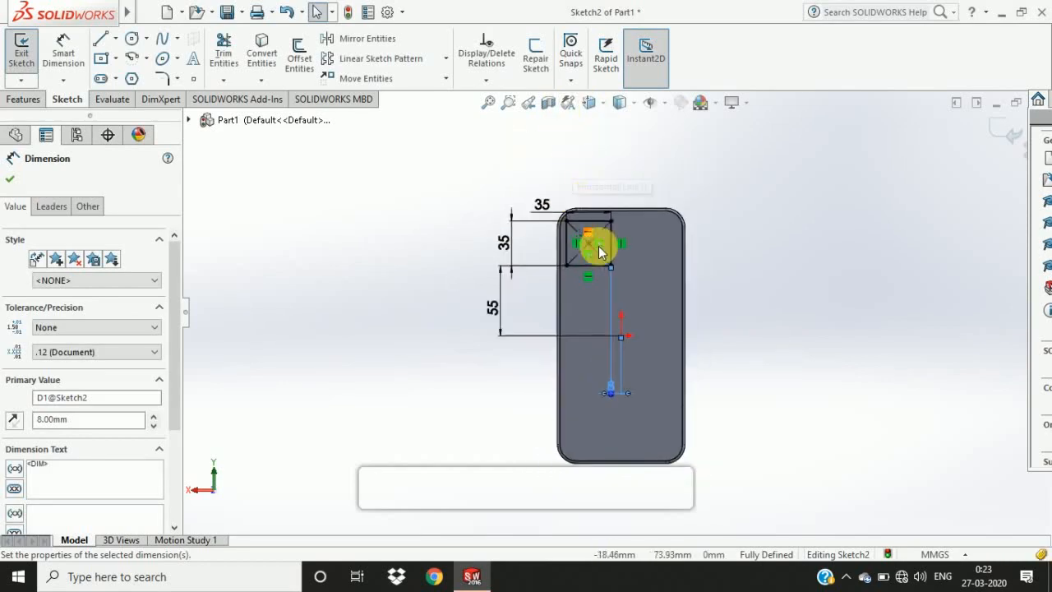
scroll(587, 230, down, 8)
scroll(583, 237, up, 8)
scroll(629, 427, down, 3)
scroll(576, 131, up, 4)
scroll(601, 195, down, 6)
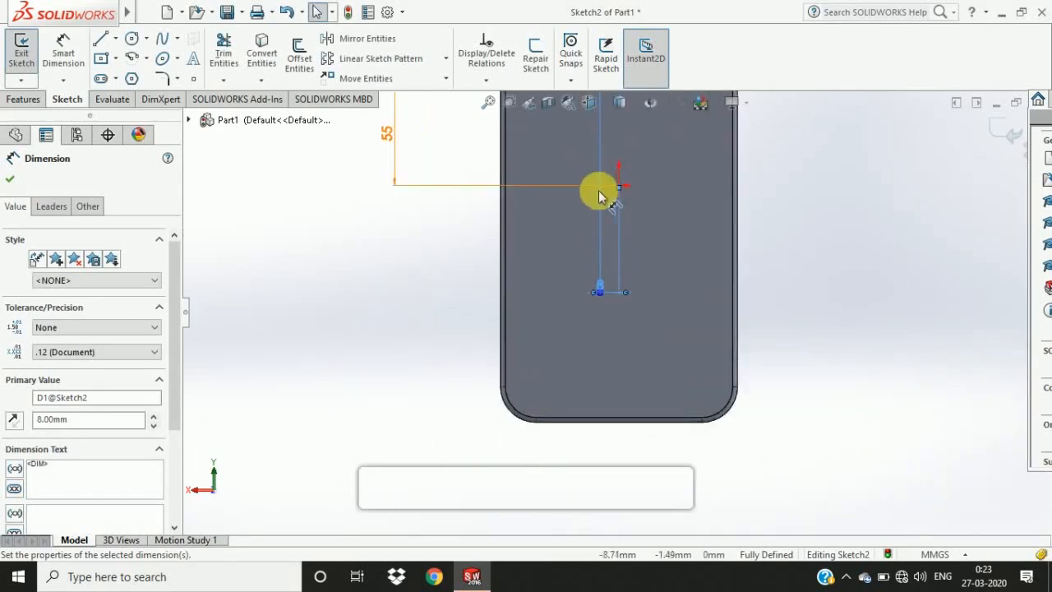
Reduce the horizontal distance between the origin and the small rectangle to 5 mm.
double_click(601, 317)
text(5)
key(Return)
scroll(606, 177, up, 4)
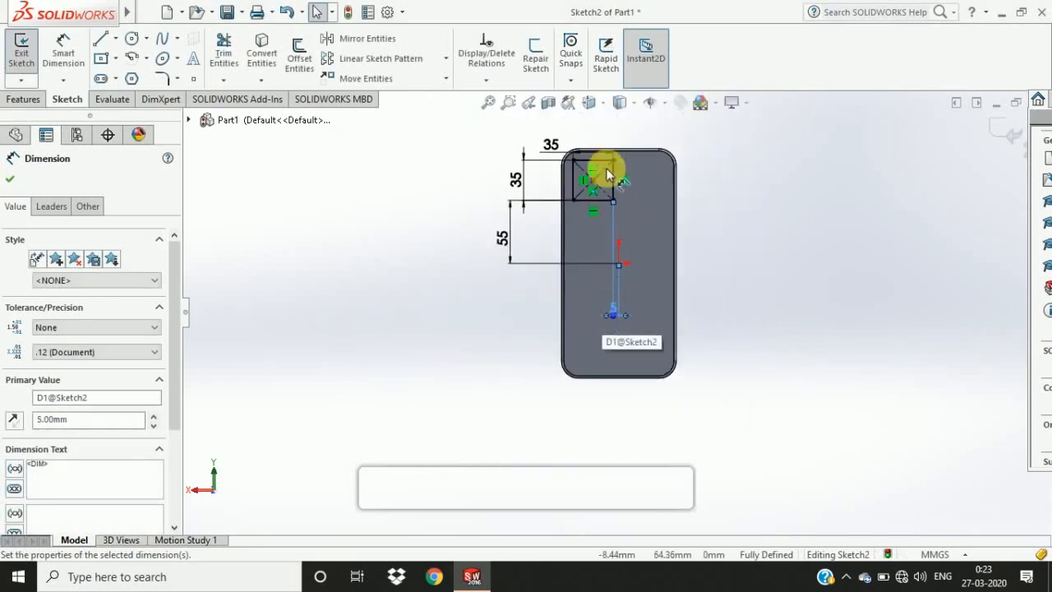
scroll(604, 200, down, 7)
click(303, 257)
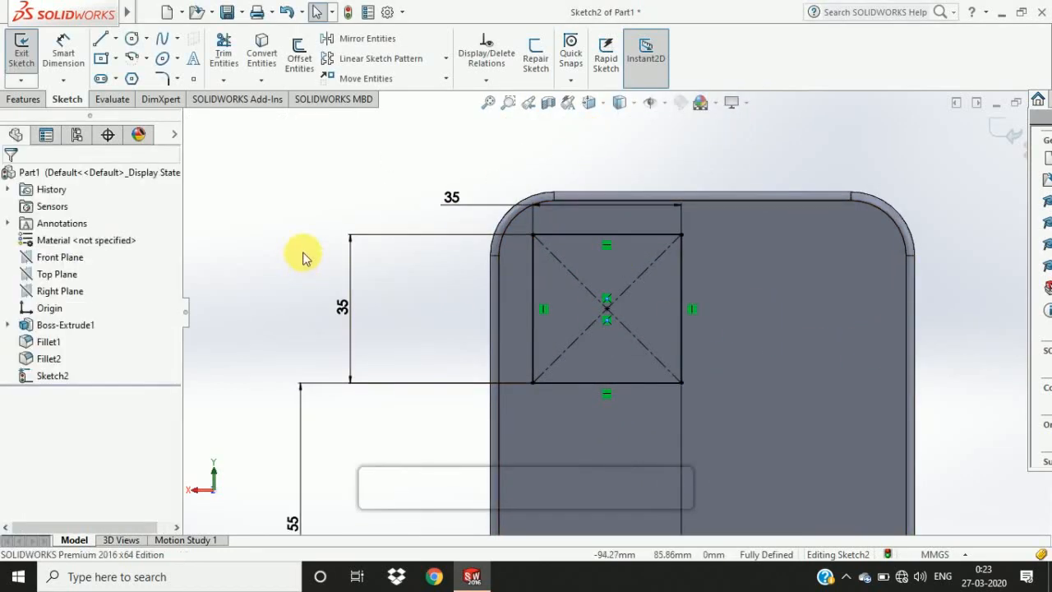
click(25, 98)
click(27, 56)
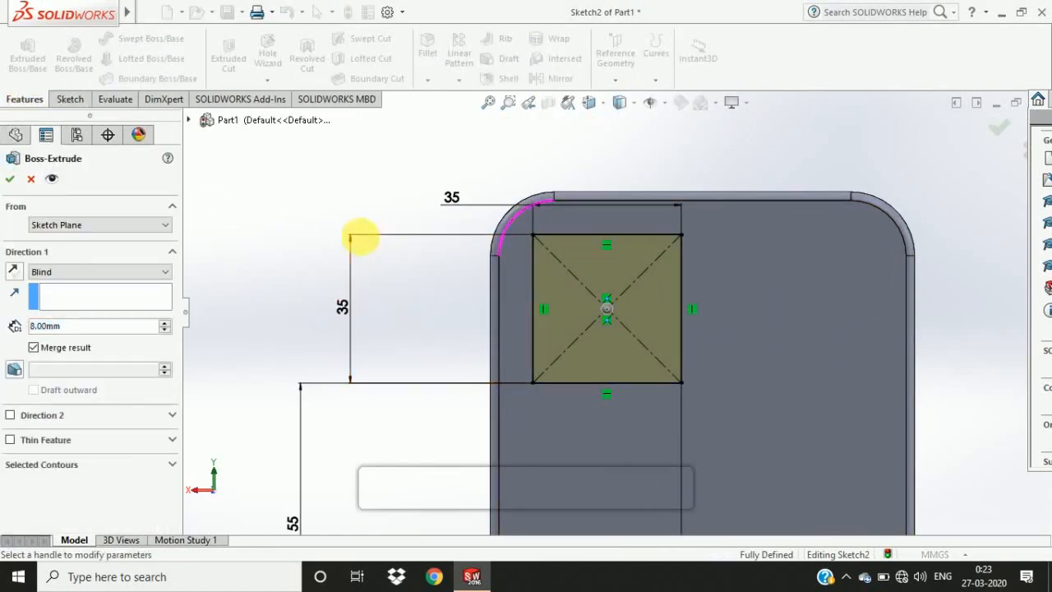
middle_drag(357, 235, 433, 284)
scroll(599, 272, down, 4)
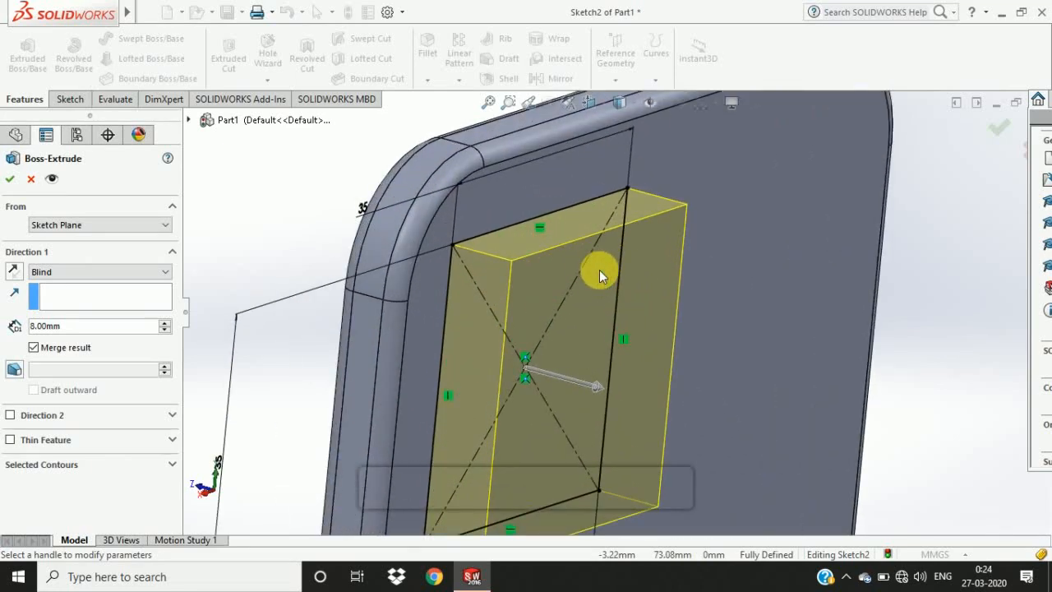
scroll(600, 272, up, 8)
middle_drag(672, 361, 614, 333)
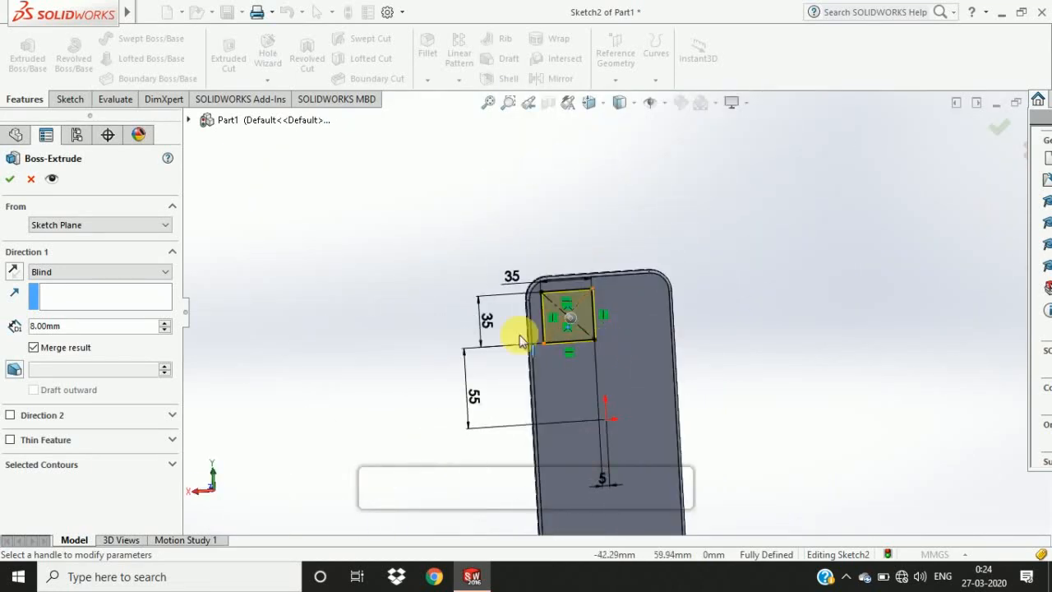
middle_drag(475, 393, 460, 348)
key(Escape)
Set the rectangle's distances from the origin to 60 mm vertically and 10 mm horizontally.
click(523, 409)
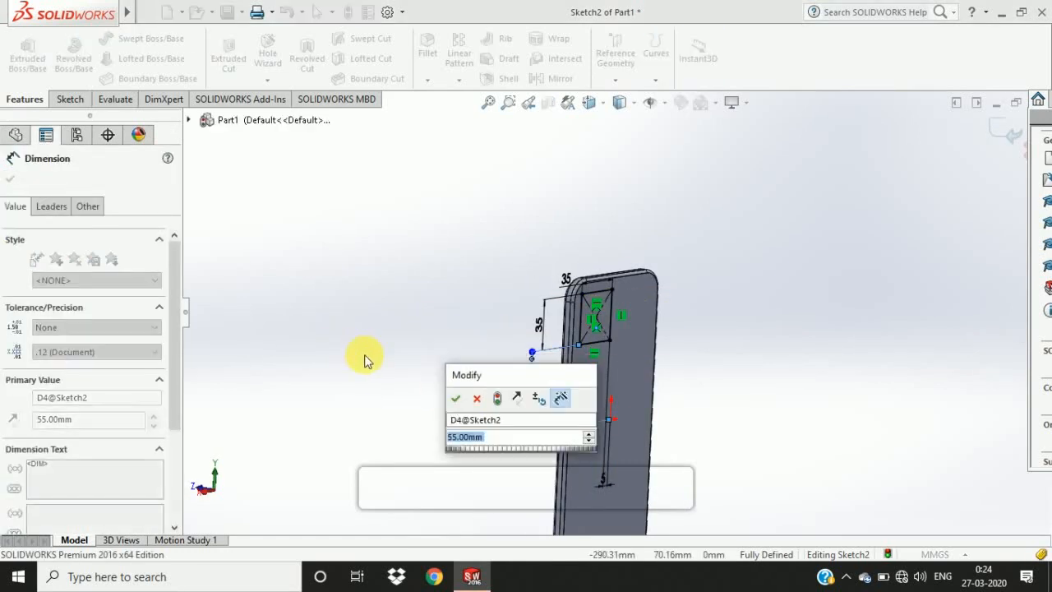
key(Return)
middle_drag(817, 340, 677, 274)
double_click(608, 480)
text(10)
key(Return)
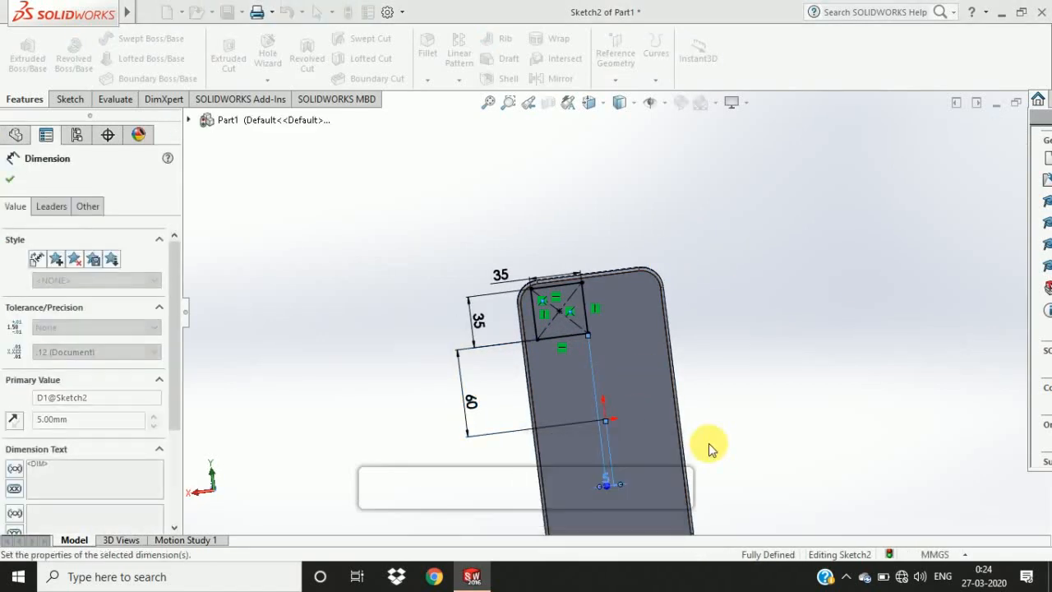
key(Escape)
scroll(544, 294, up, 3)
scroll(544, 297, down, 5)
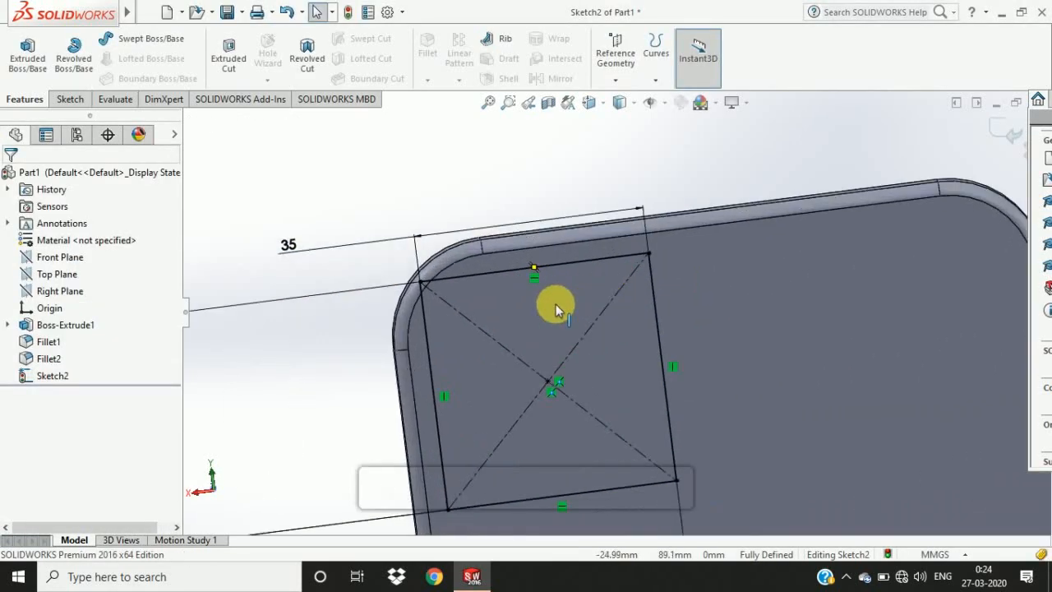
scroll(554, 301, up, 3)
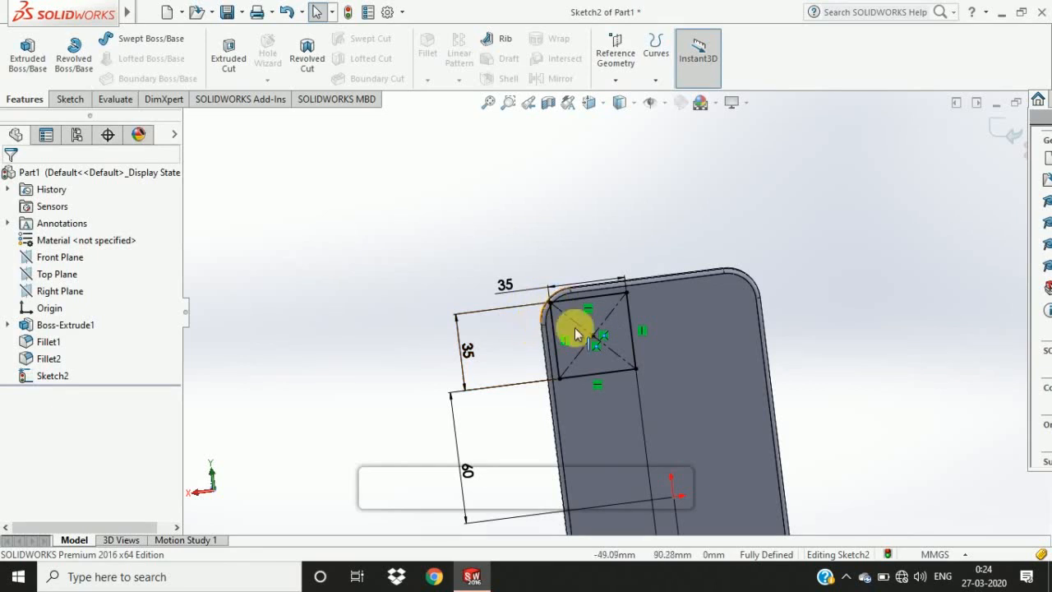
Extrude the 35 mm square sketch outward from the plate's back face as a 2 mm blind boss, merged with the body.
scroll(559, 320, up, 3)
click(27, 53)
middle_drag(223, 218, 322, 263)
click(69, 327)
text(2)
key(Return)
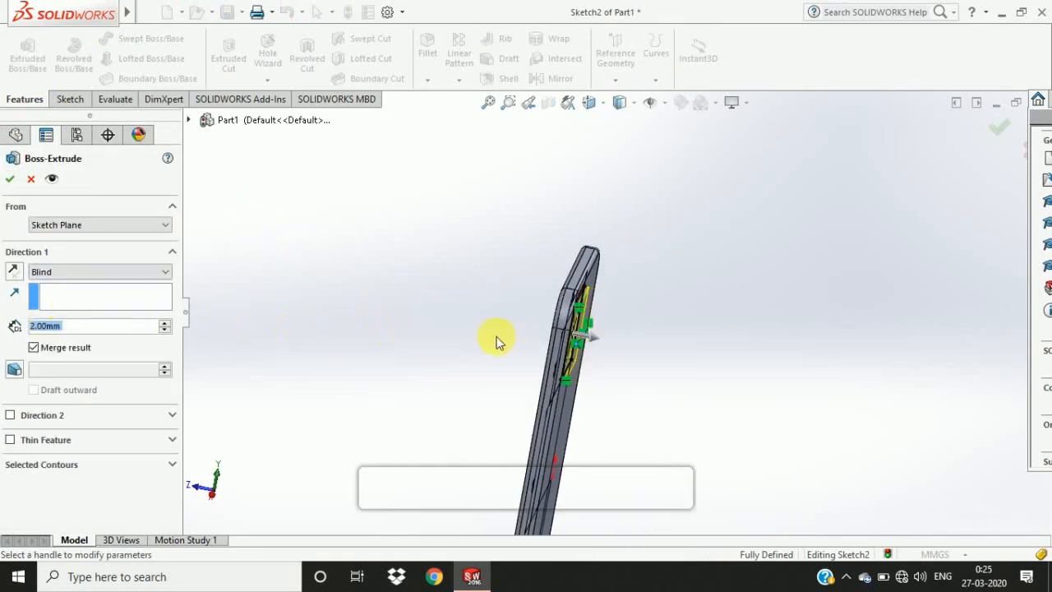
scroll(589, 321, down, 6)
middle_drag(547, 291, 411, 261)
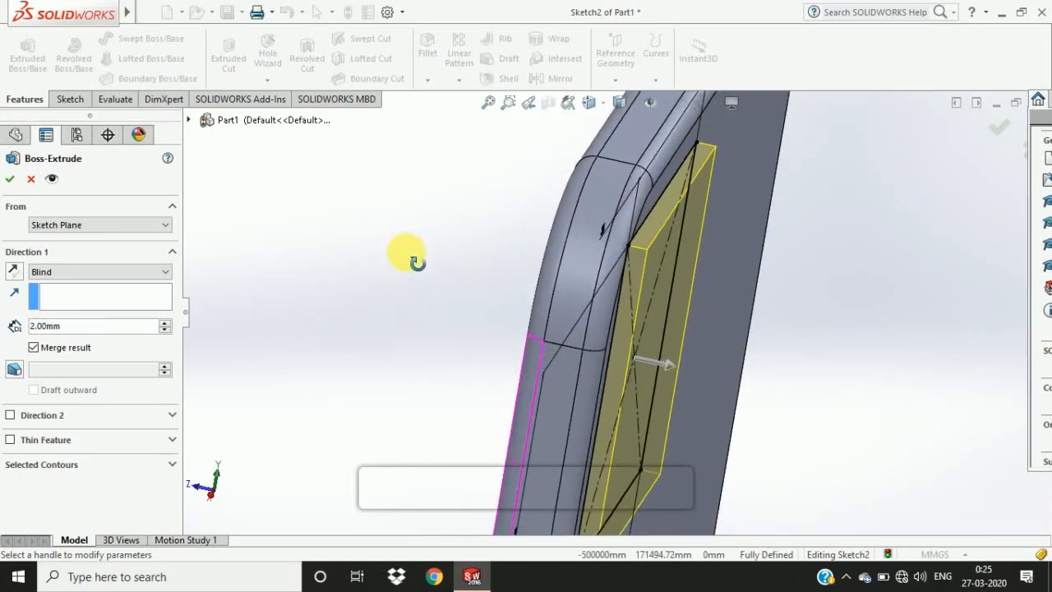
click(14, 181)
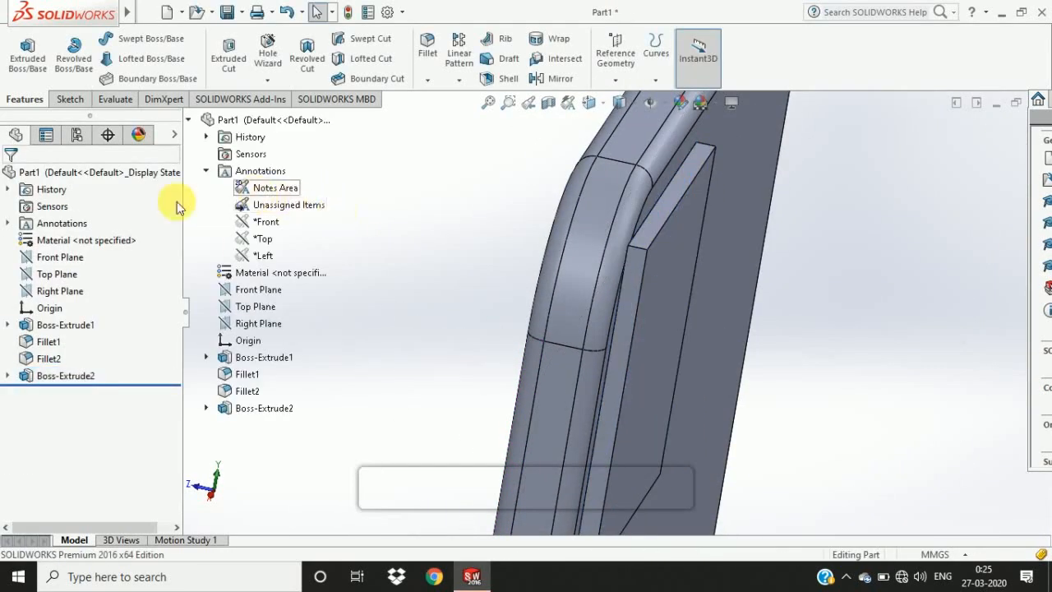
click(49, 359)
click(68, 317)
key(Escape)
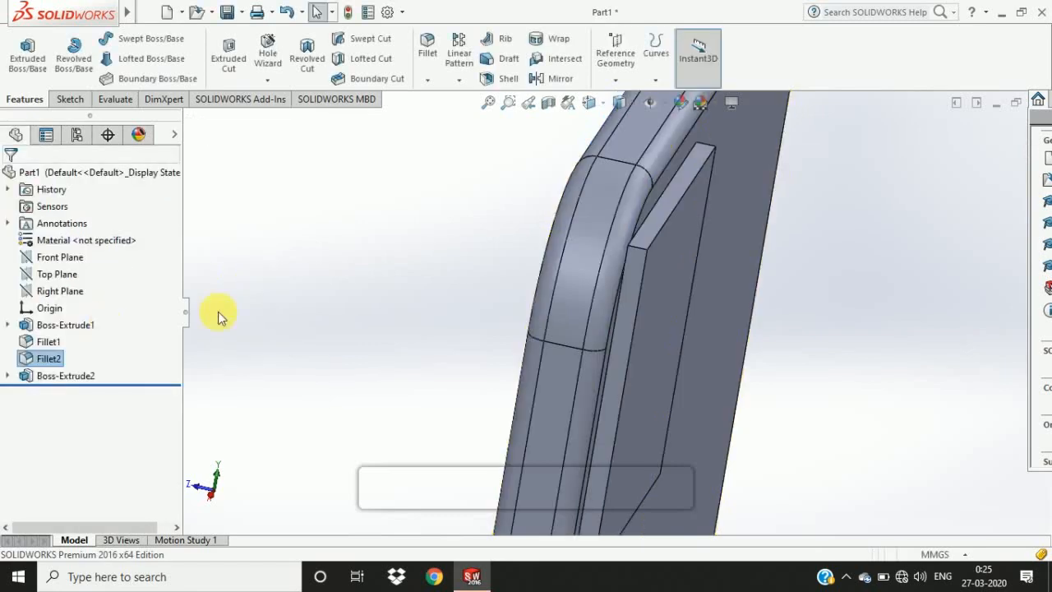
click(49, 341)
key(Escape)
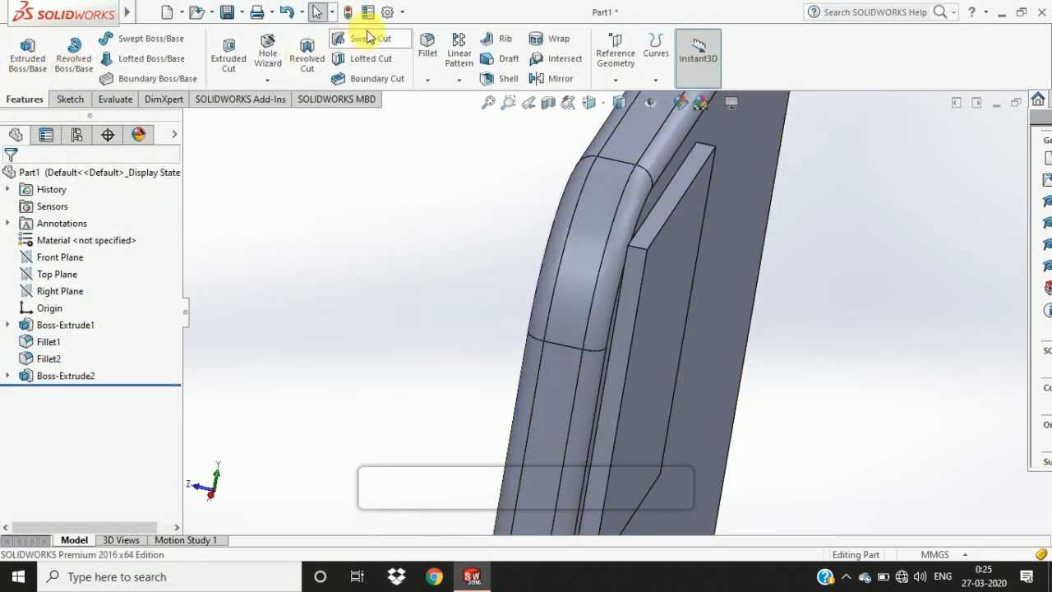
Fillet the four short corner edges of the square boss with a 10 mm radius.
click(641, 248)
click(705, 146)
click(650, 472)
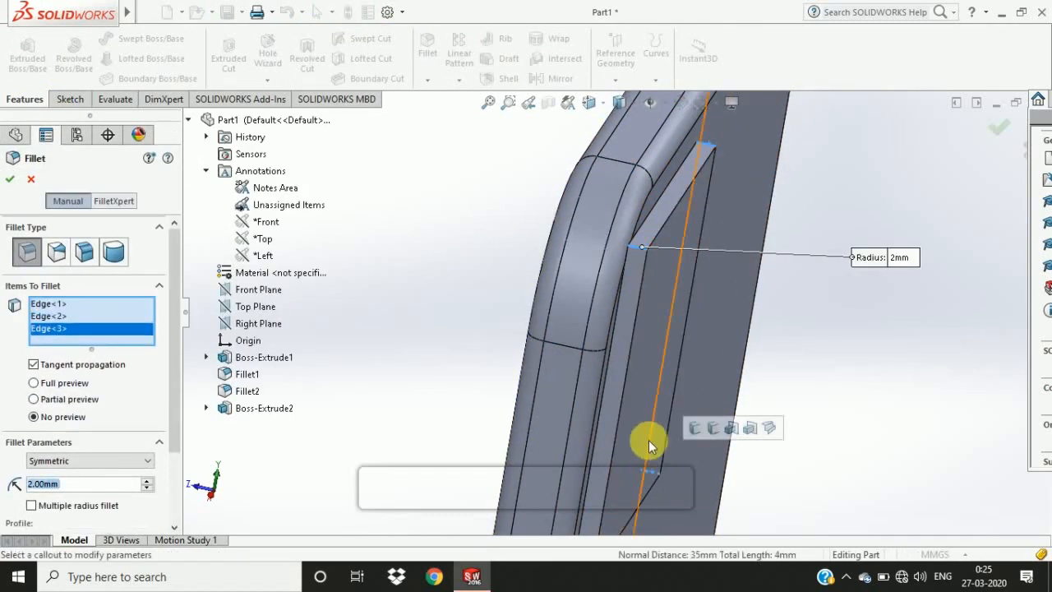
scroll(625, 468, up, 2)
click(586, 462)
middle_drag(780, 436, 712, 402)
scroll(703, 393, up, 5)
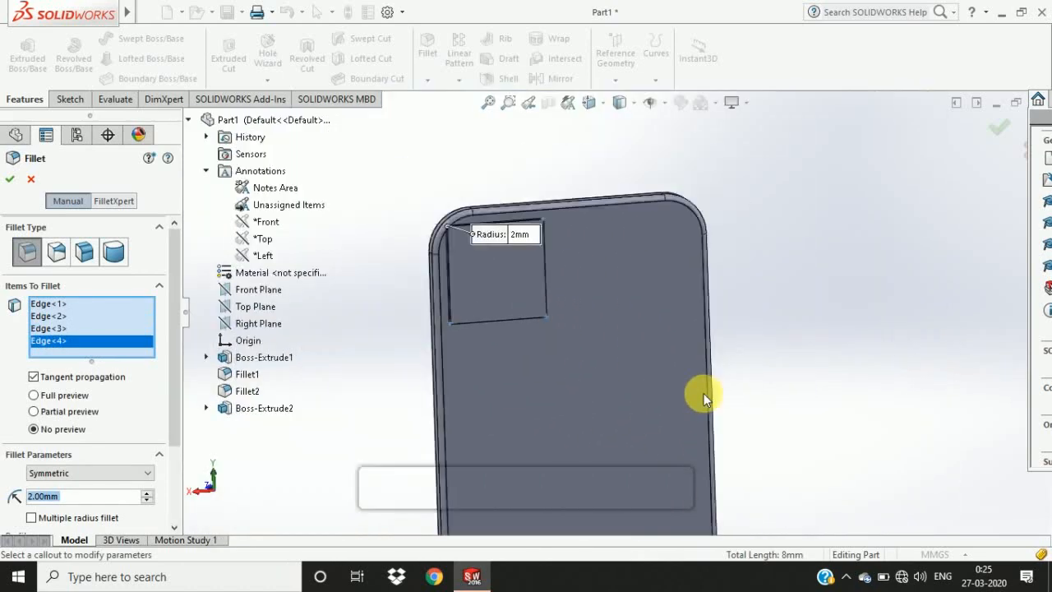
scroll(567, 337, down, 3)
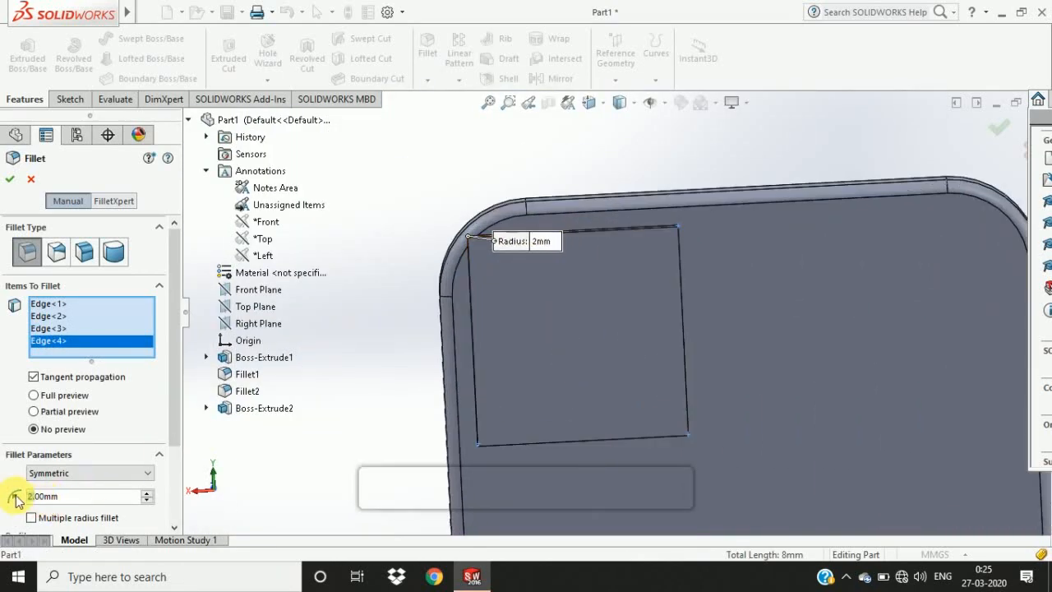
key(BackSpace)
key(BackSpace)
key(BackSpace)
key(BackSpace)
key(BackSpace)
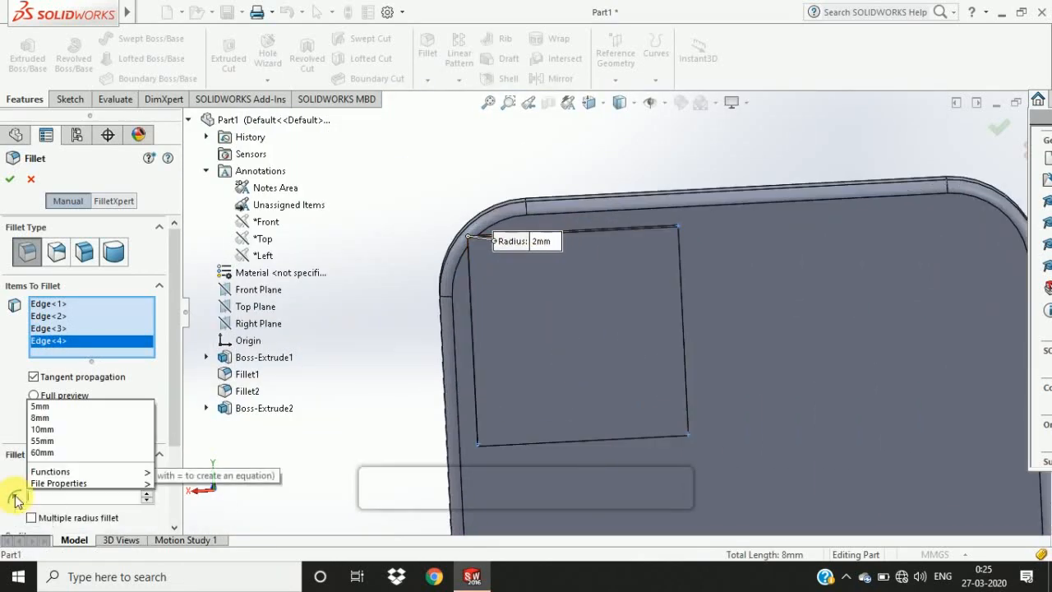
text(10)
key(Return)
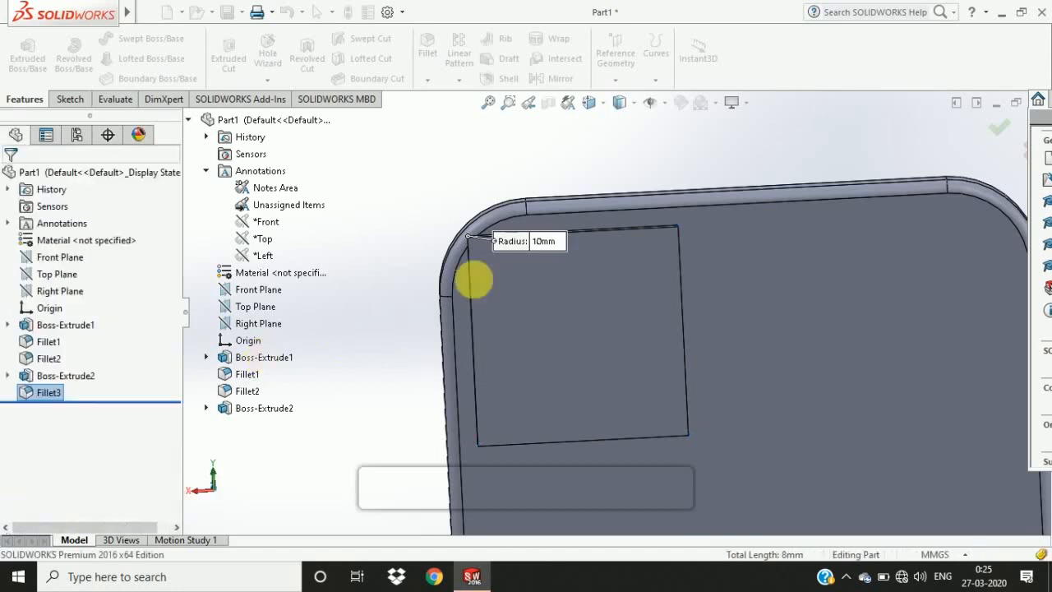
scroll(506, 319, up, 8)
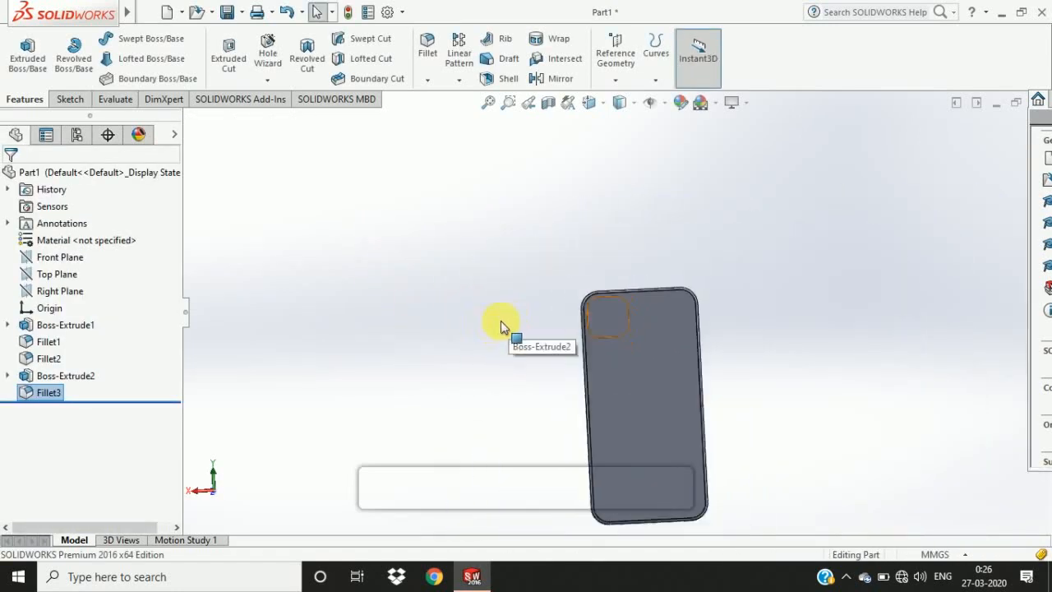
Start a sketch on the boss's outer face and draw a circle about 13 mm in diameter in its upper-left area.
scroll(575, 311, down, 10)
scroll(613, 325, up, 4)
click(593, 323)
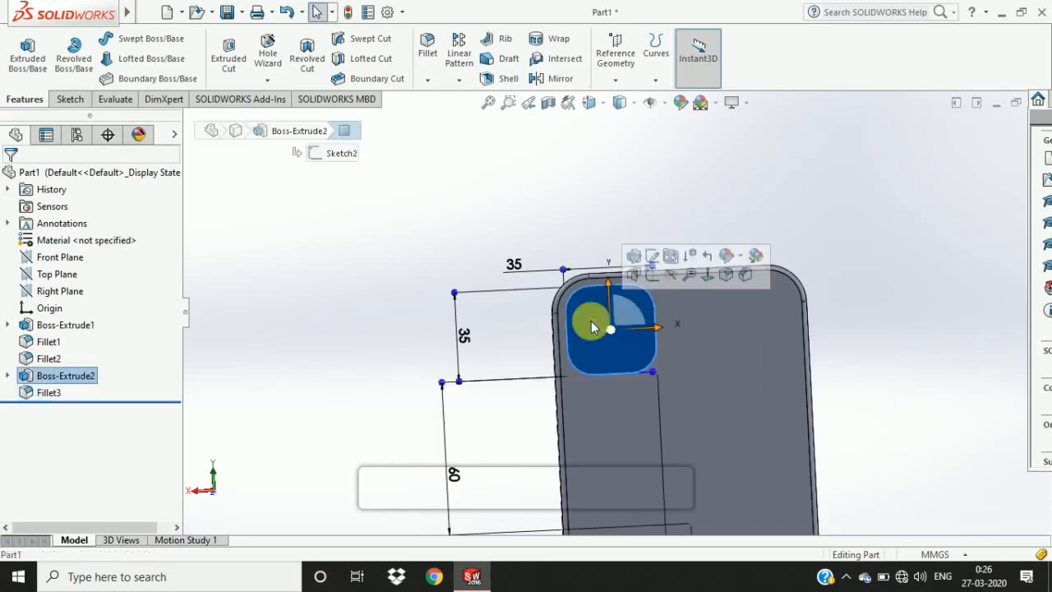
click(706, 275)
scroll(564, 112, down, 3)
scroll(579, 183, down, 5)
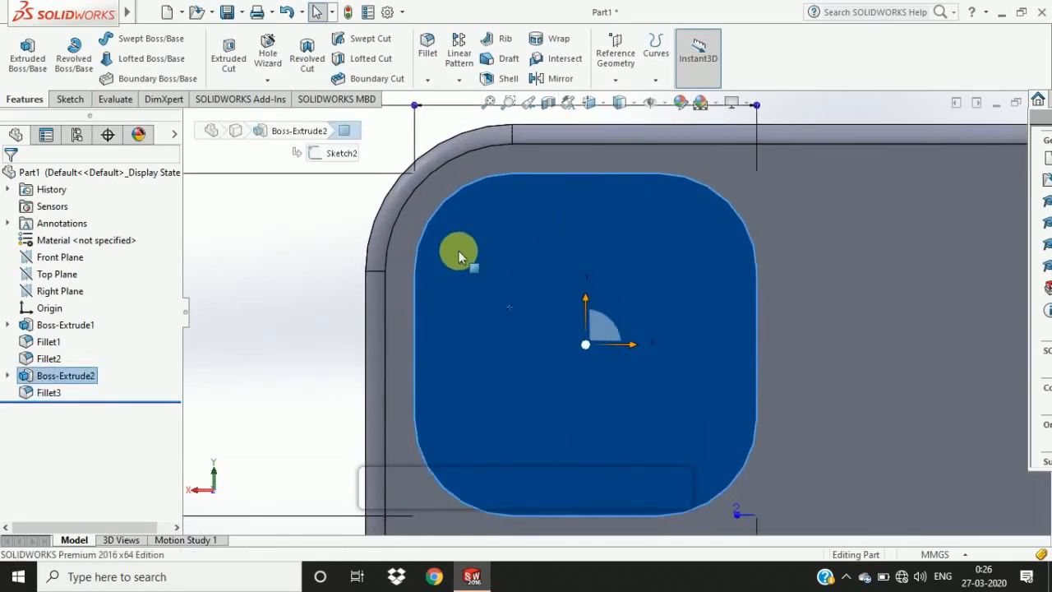
click(69, 98)
click(132, 38)
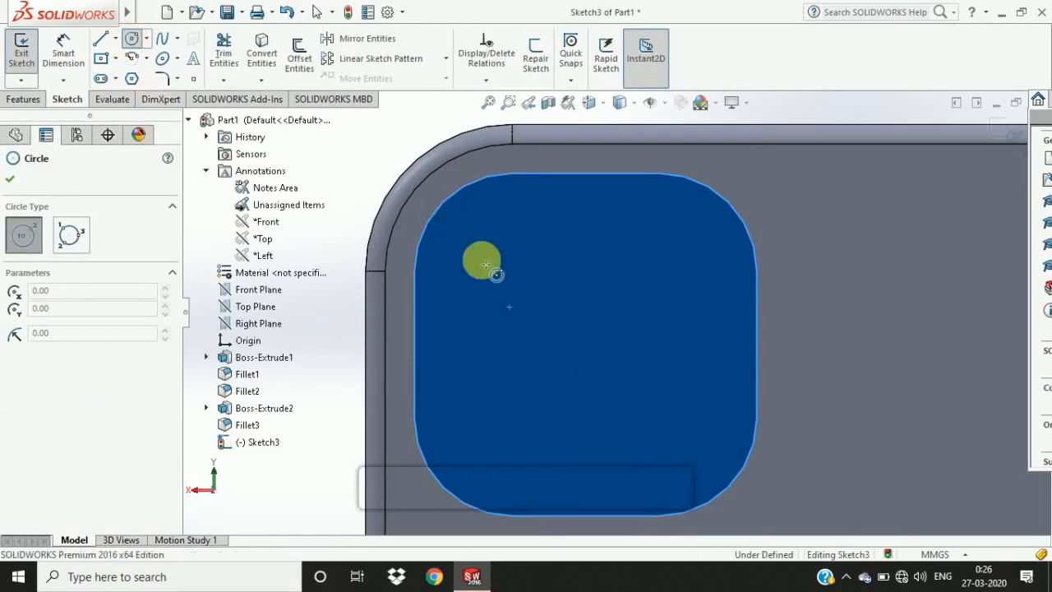
click(521, 283)
click(486, 225)
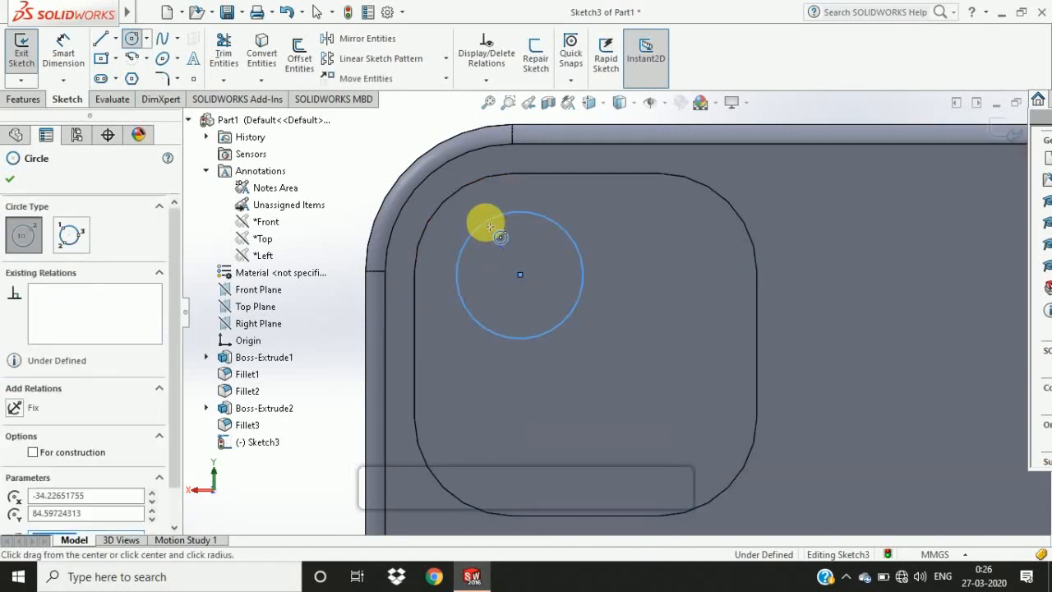
Draw two more large circles about 11.3 mm in diameter, one directly below the first and one near the boss's right edge.
click(518, 440)
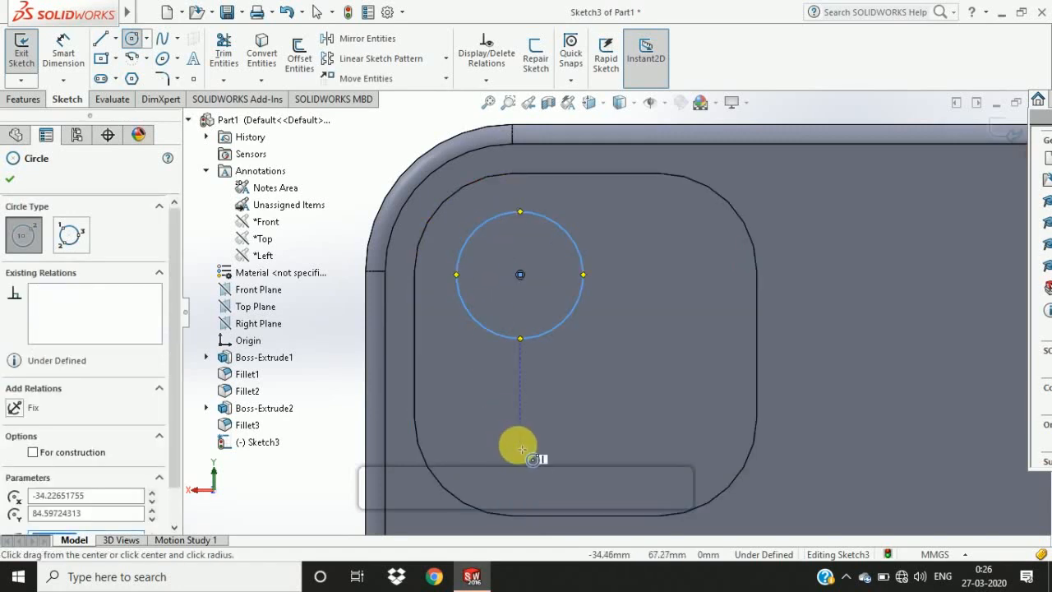
click(496, 401)
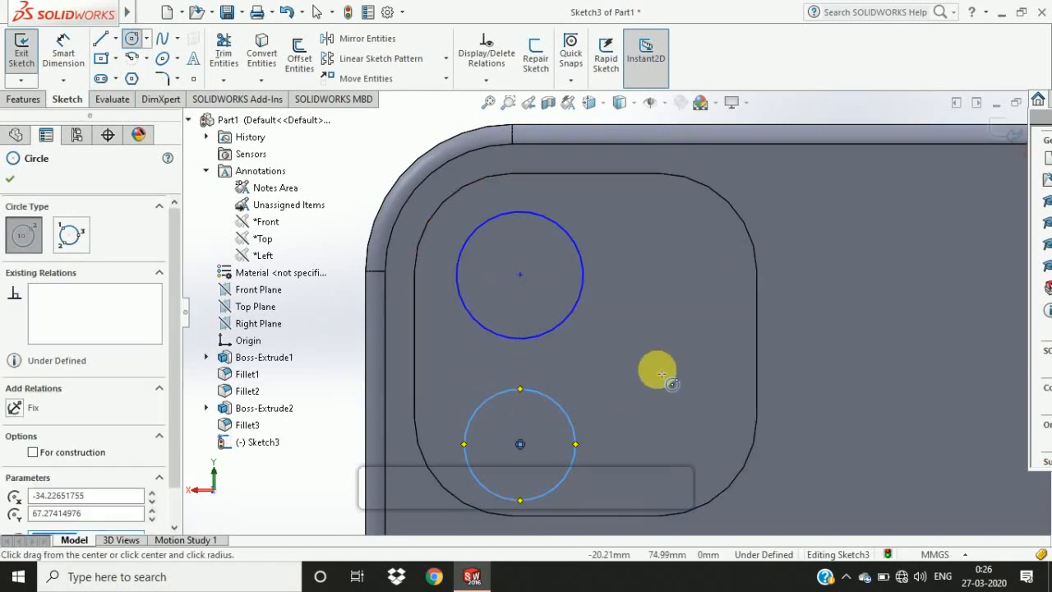
click(700, 353)
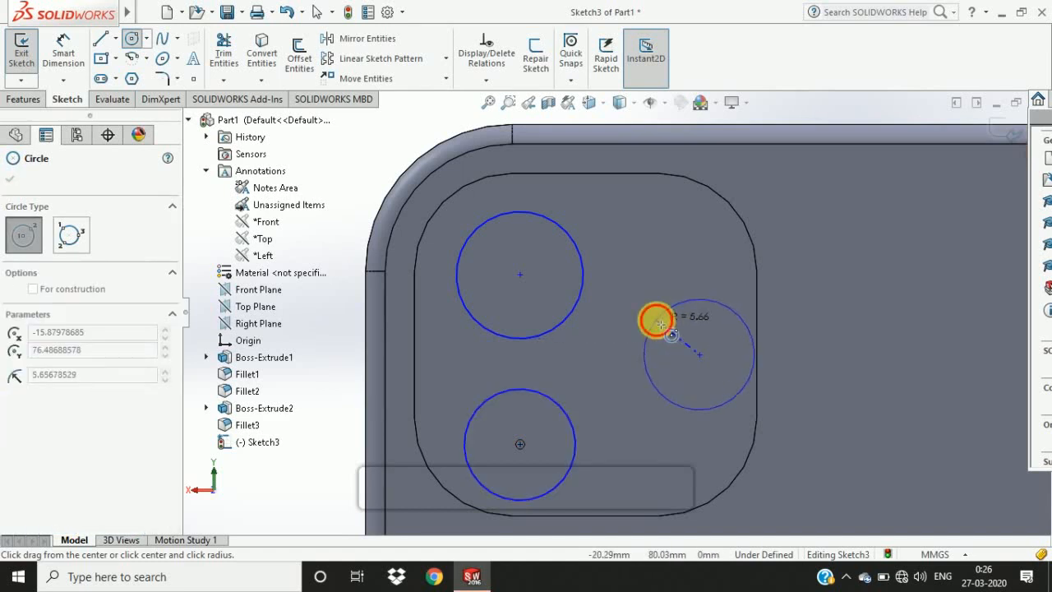
click(657, 323)
Add two small circles above and below the right-hand large circle, the lower one smaller, and close the sketch.
click(675, 234)
click(651, 218)
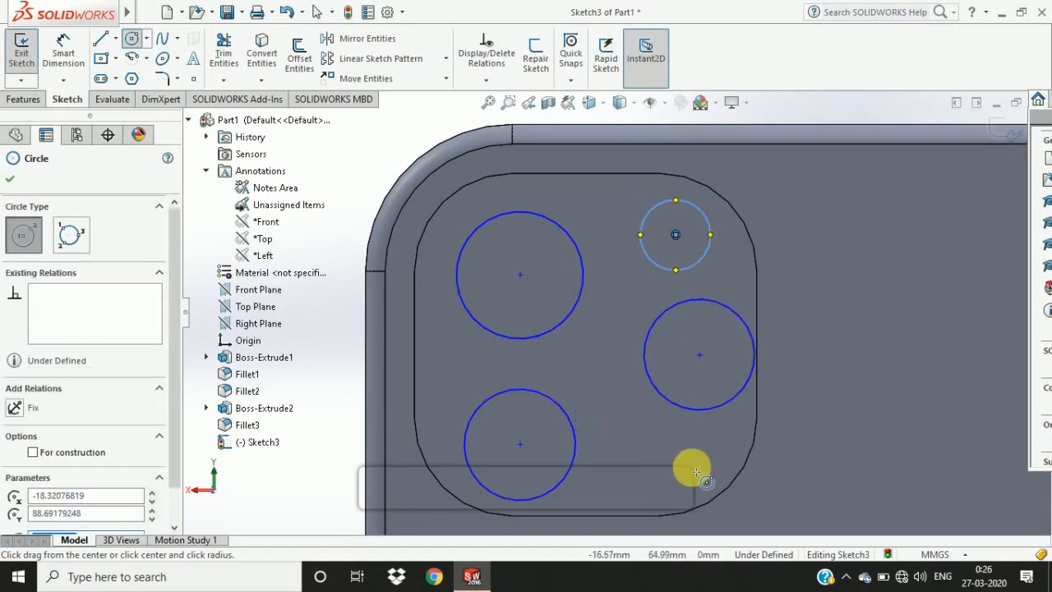
click(692, 469)
click(677, 457)
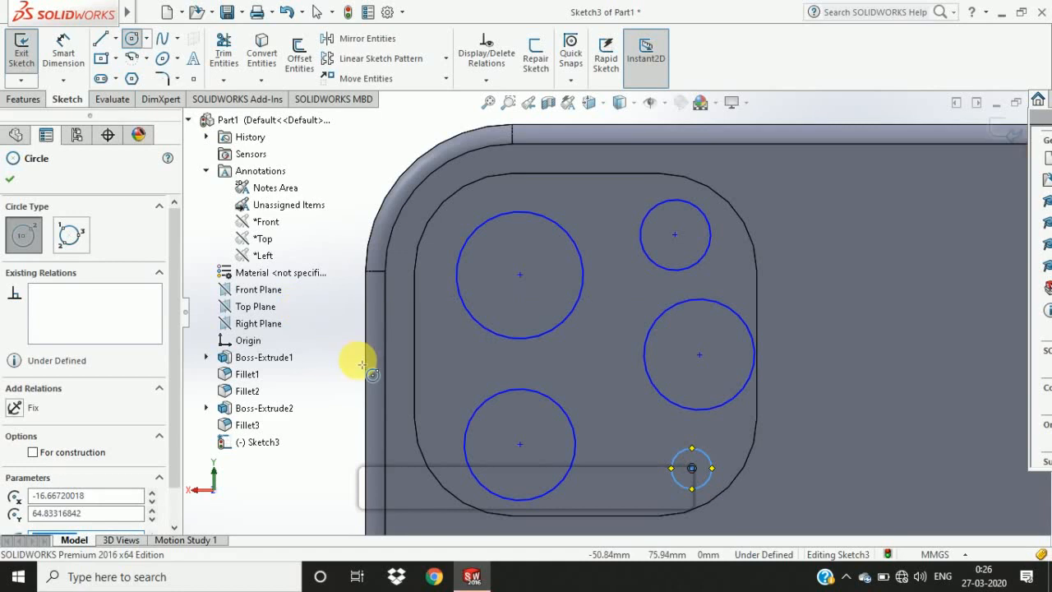
key(Escape)
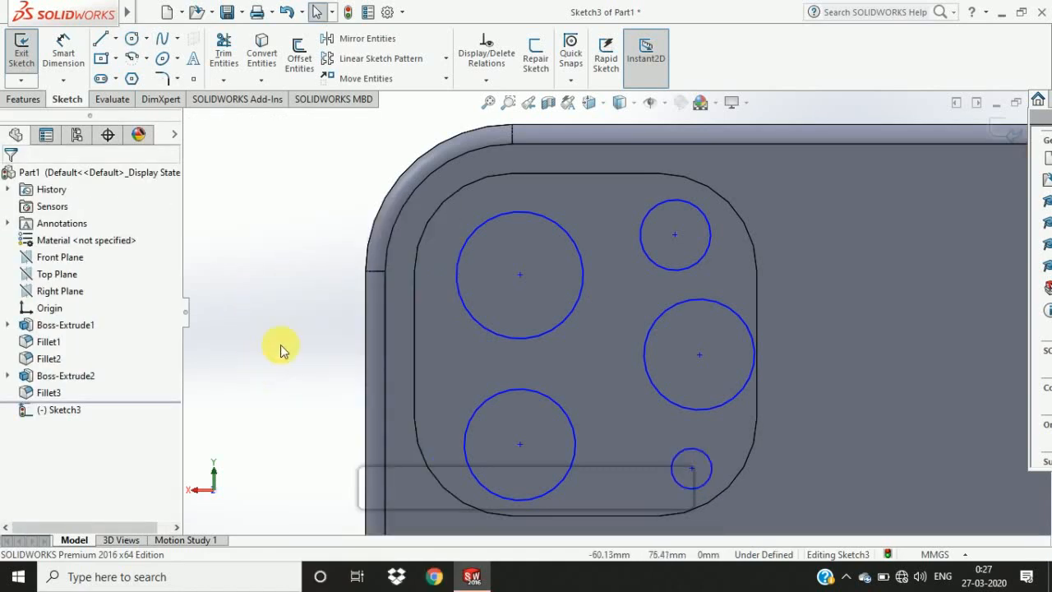
click(1002, 132)
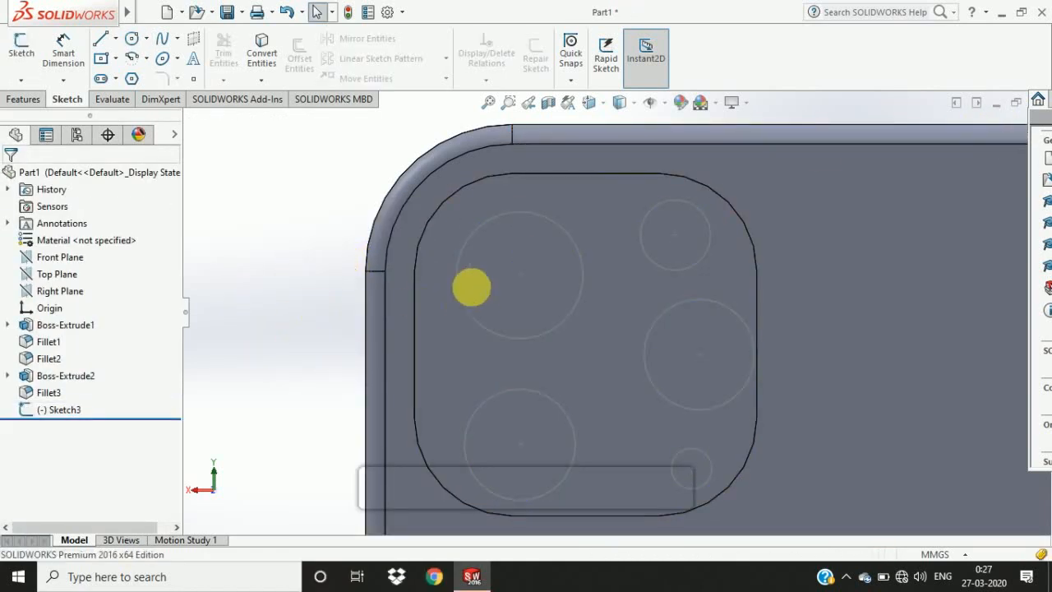
Reopen the circle sketch for editing and dimension the upper-left large circle's diameter at 13 mm.
right_click(305, 204)
click(59, 49)
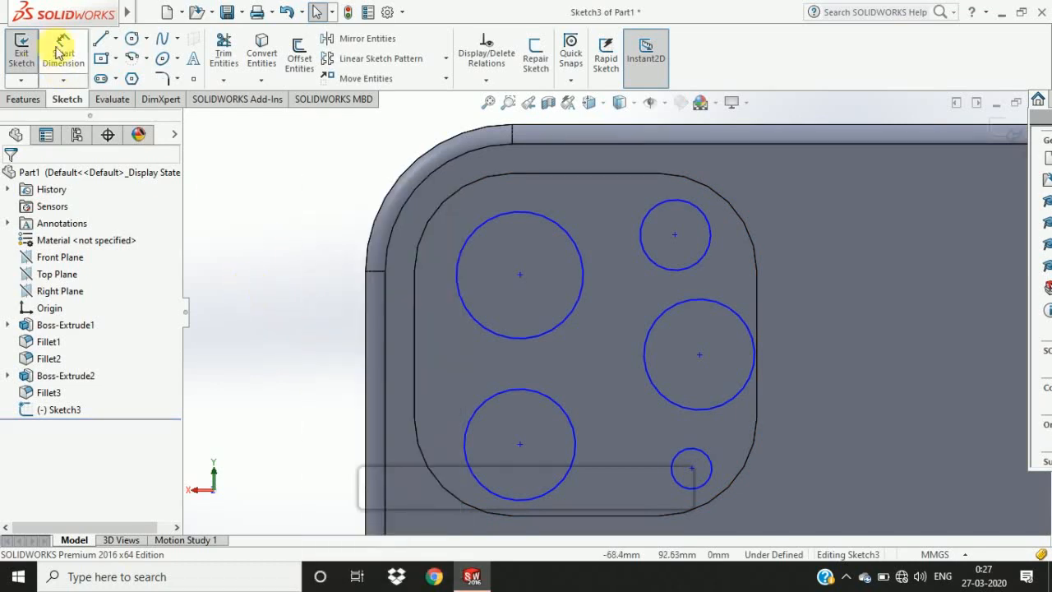
click(458, 291)
click(336, 275)
text(10)
key(Return)
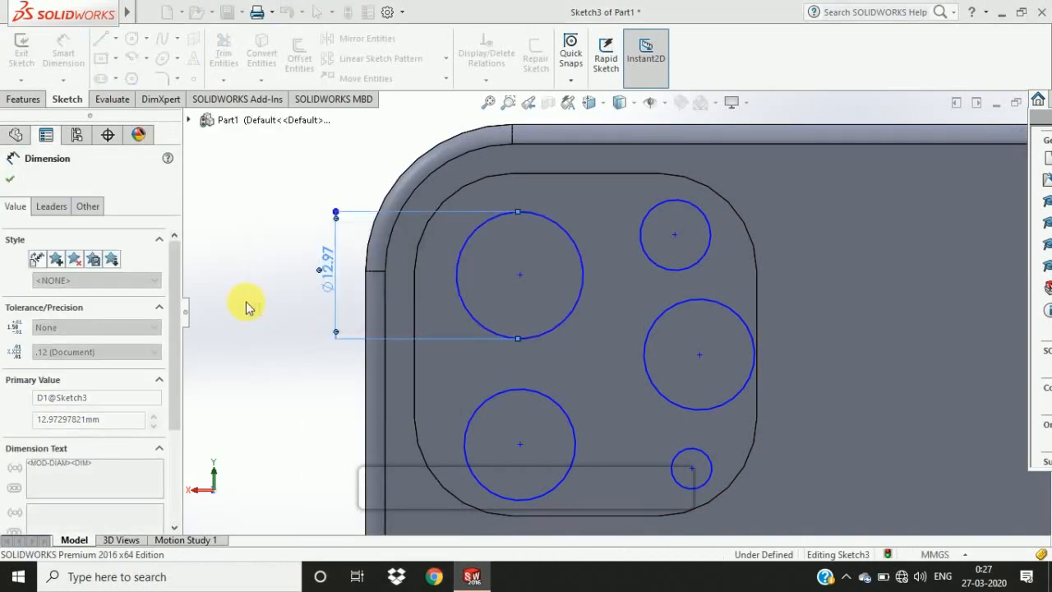
double_click(327, 270)
text(13)
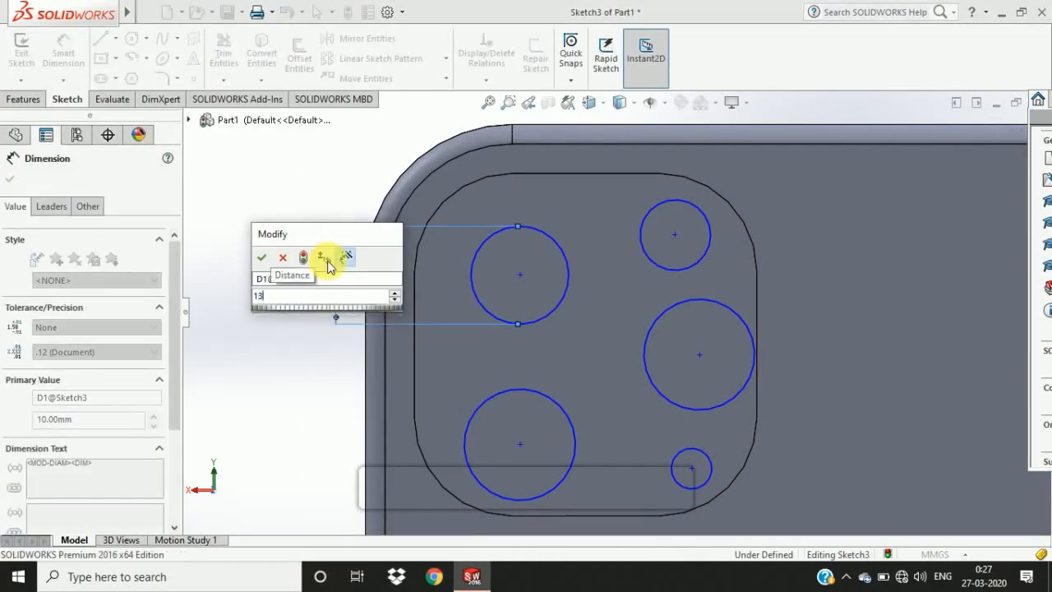
key(Return)
Dimension the lower-left and right-hand large circles at 13 mm diameter each.
click(474, 411)
click(300, 418)
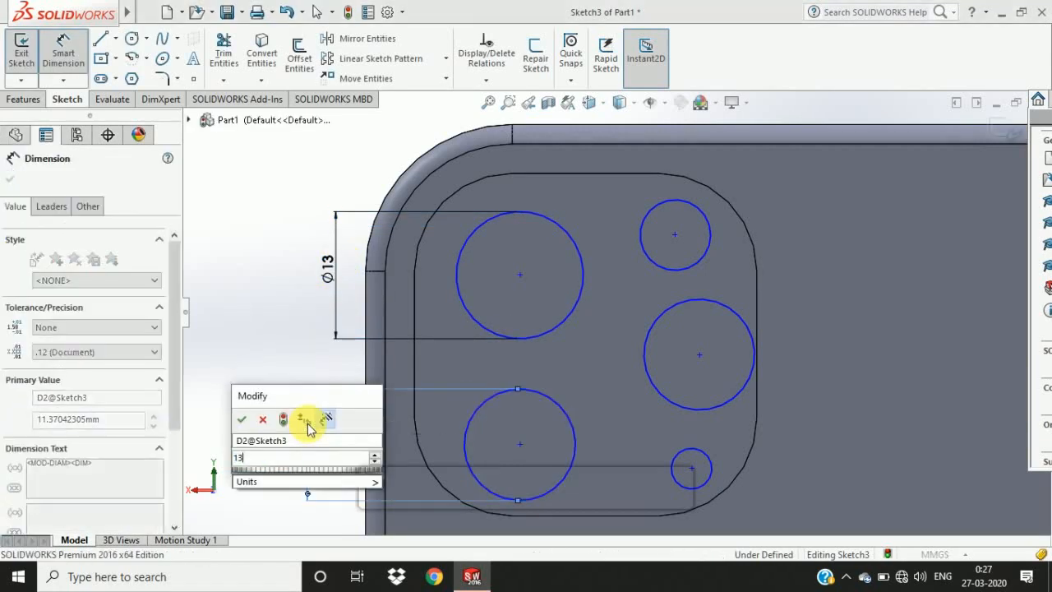
text(13)
key(Return)
click(781, 333)
click(801, 329)
text(13)
key(Return)
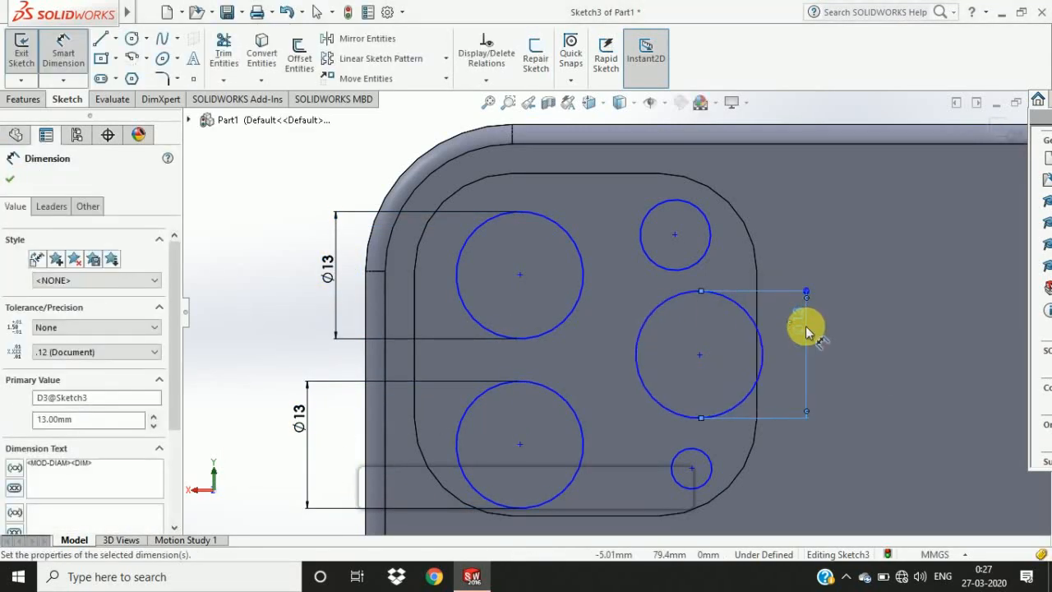
key(Escape)
Align the centres of the two left-hand circles vertically and reposition the pair on the boss, about 15.6 mm apart.
click(520, 443)
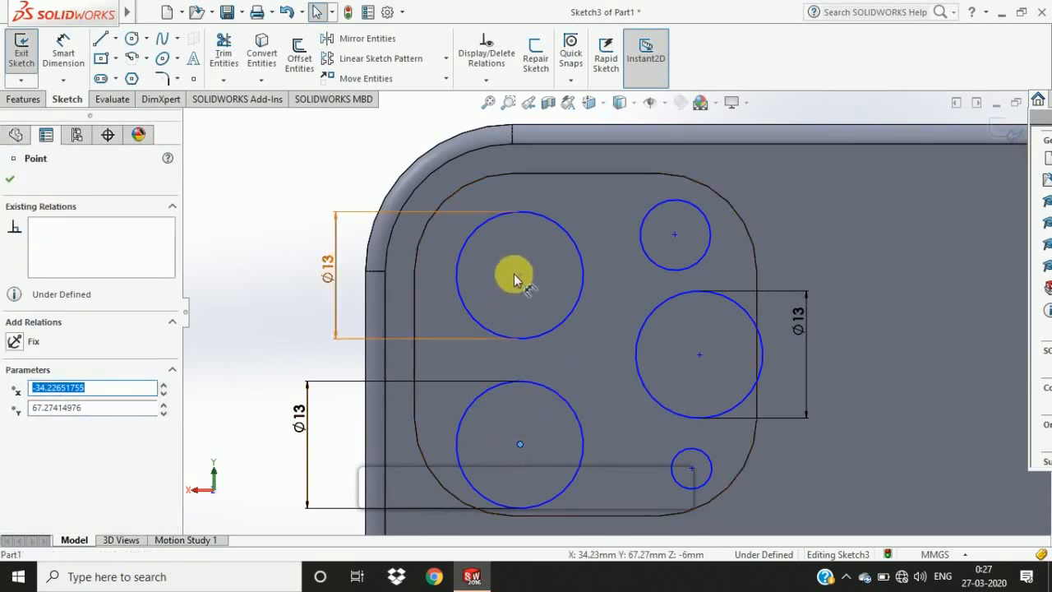
ctrl+click(519, 274)
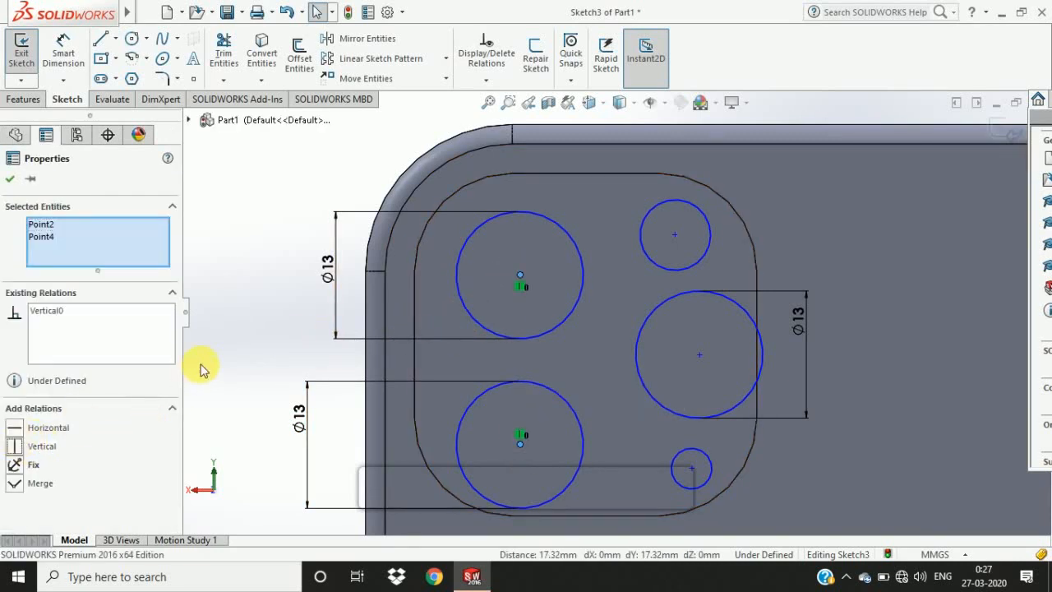
click(10, 180)
drag(518, 273, 508, 265)
drag(508, 443, 512, 418)
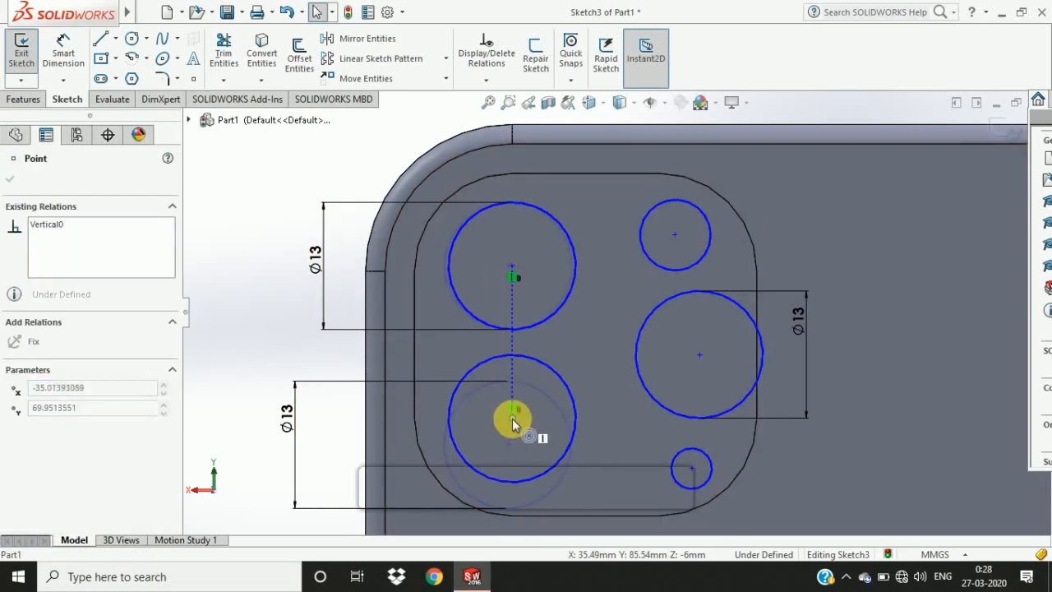
click(277, 364)
Try to align the centres of the right-hand and lower-left large circles horizontally, and undo the relation.
click(698, 355)
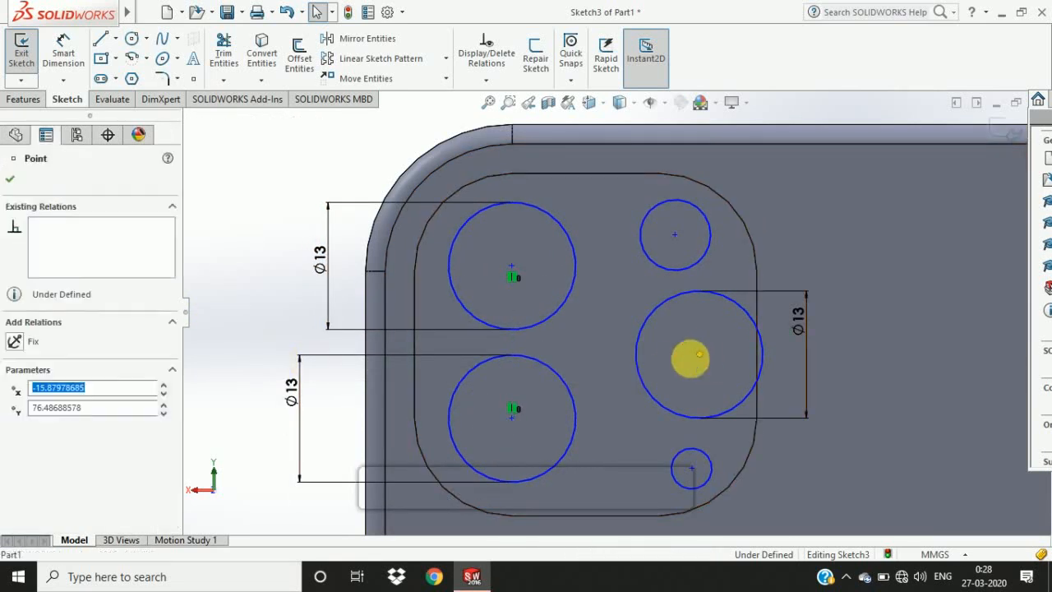
ctrl+click(513, 418)
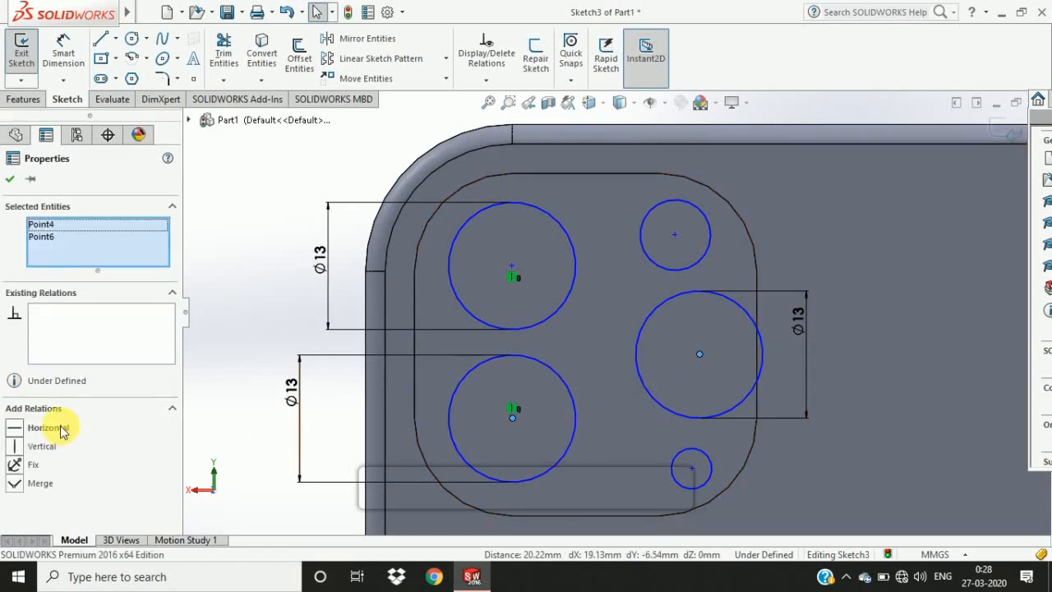
click(60, 426)
key(ctrl+z)
click(217, 382)
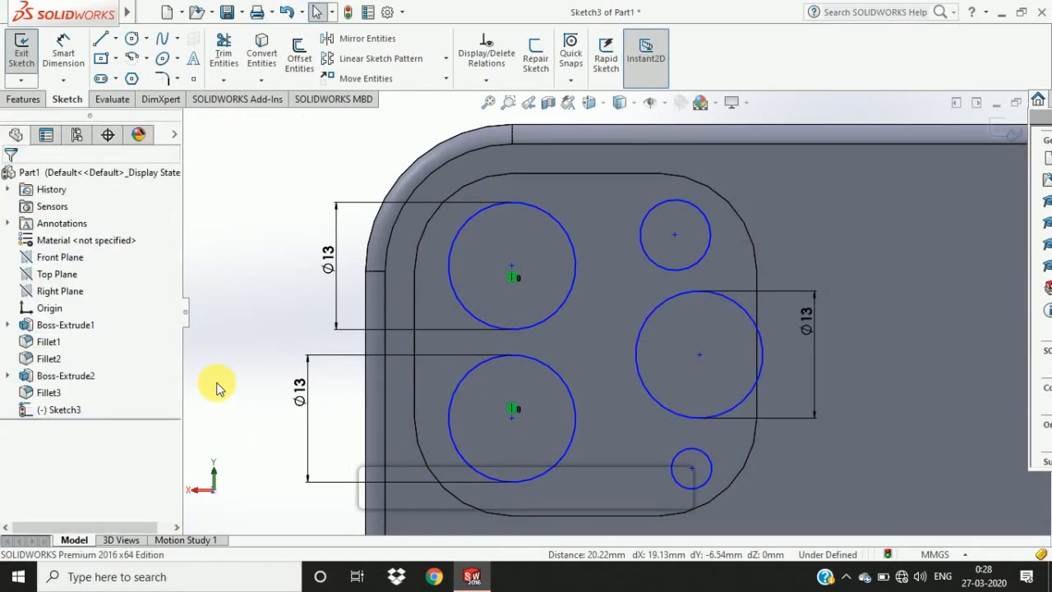
Set the vertical distance between the centres of the two left-hand circles to 16 mm.
click(511, 409)
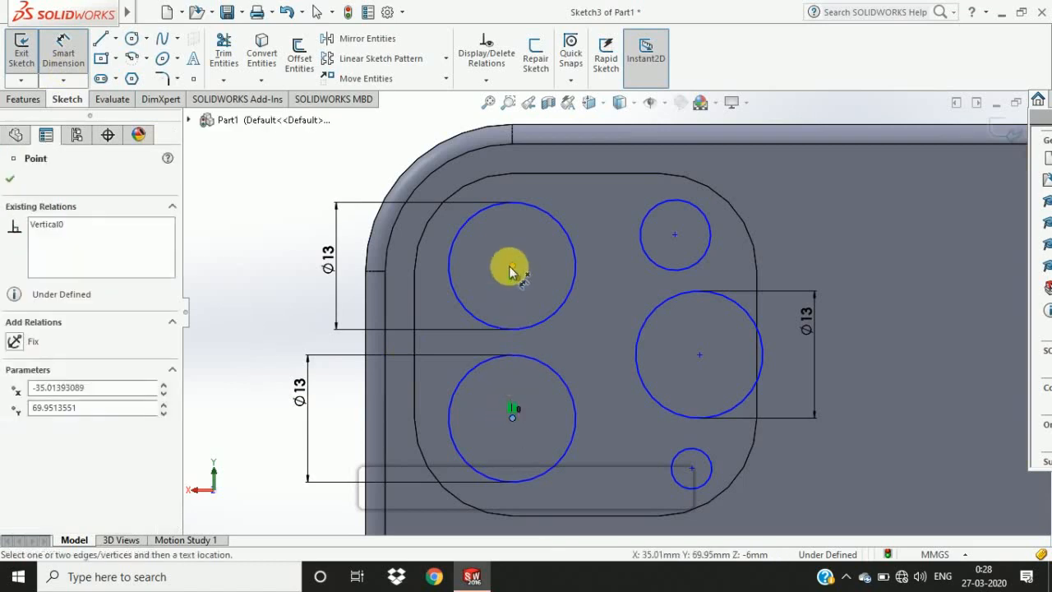
click(510, 266)
click(270, 330)
text(16)
key(Return)
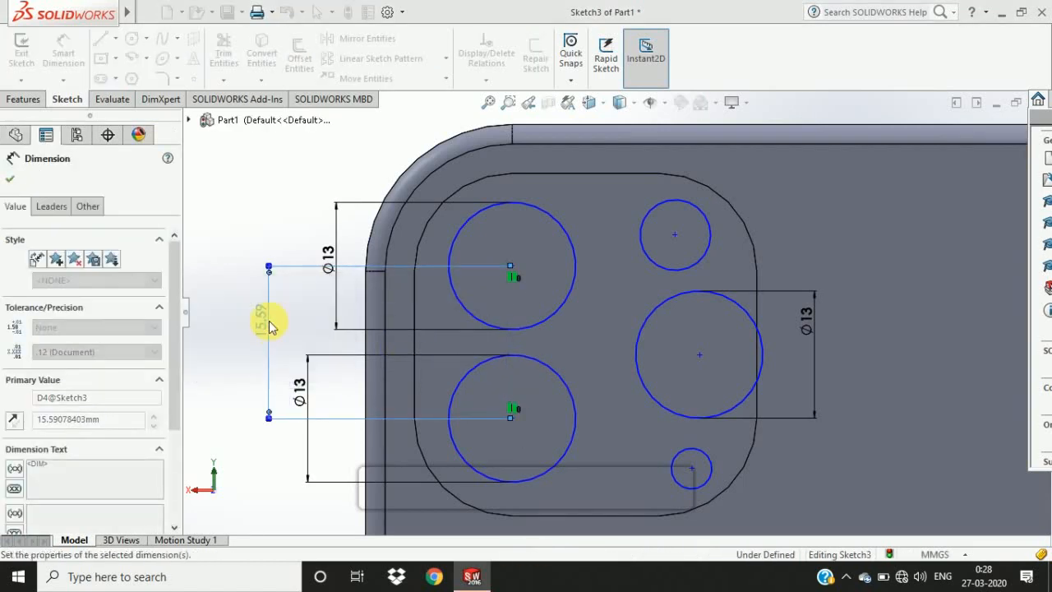
key(Escape)
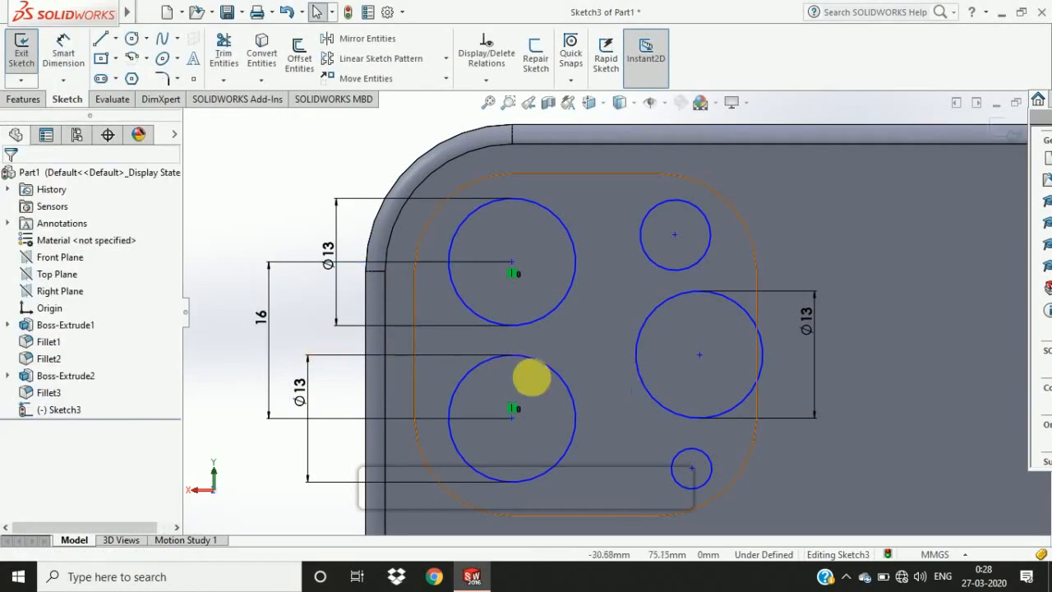
Nudge the left-hand circle pair slightly and move the right-hand large circle inward, centred directly below the upper small circle.
mouse_move(510, 419)
mouse_down()
mouse_move(501, 429)
mouse_move(513, 421)
mouse_up()
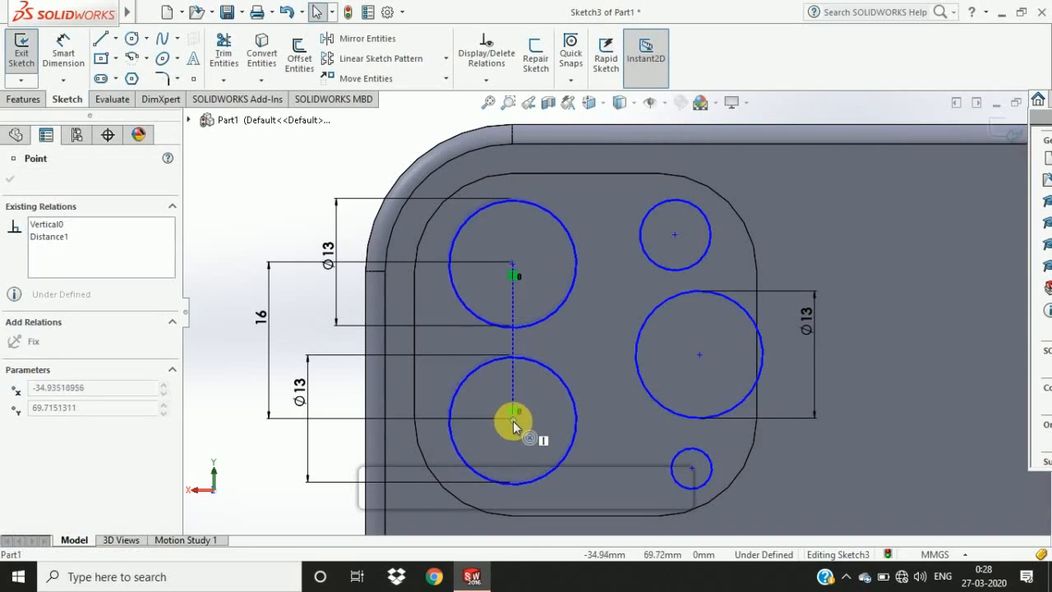
click(305, 336)
click(510, 266)
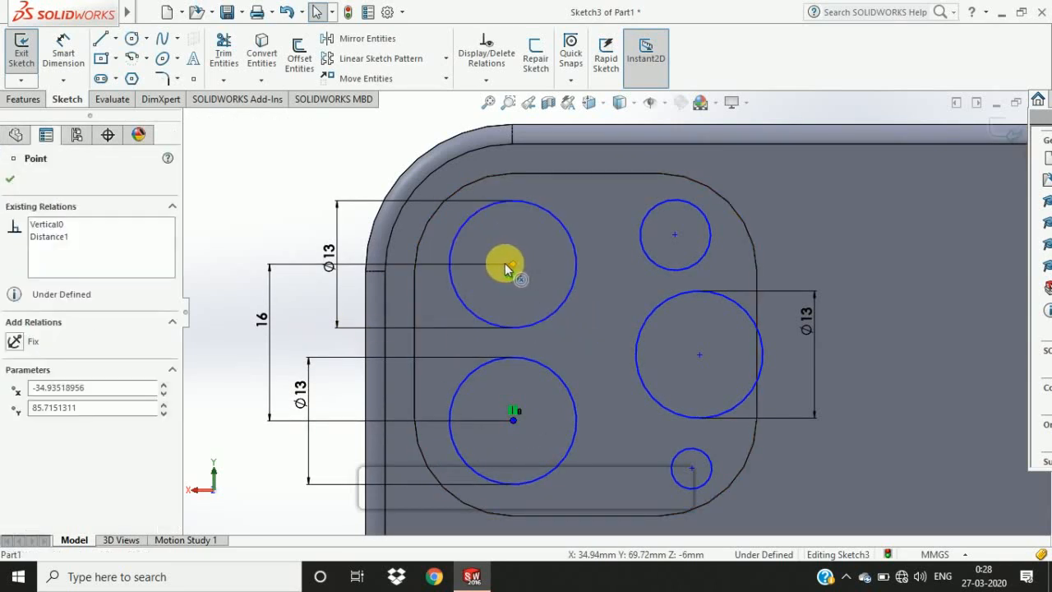
drag(700, 354, 675, 348)
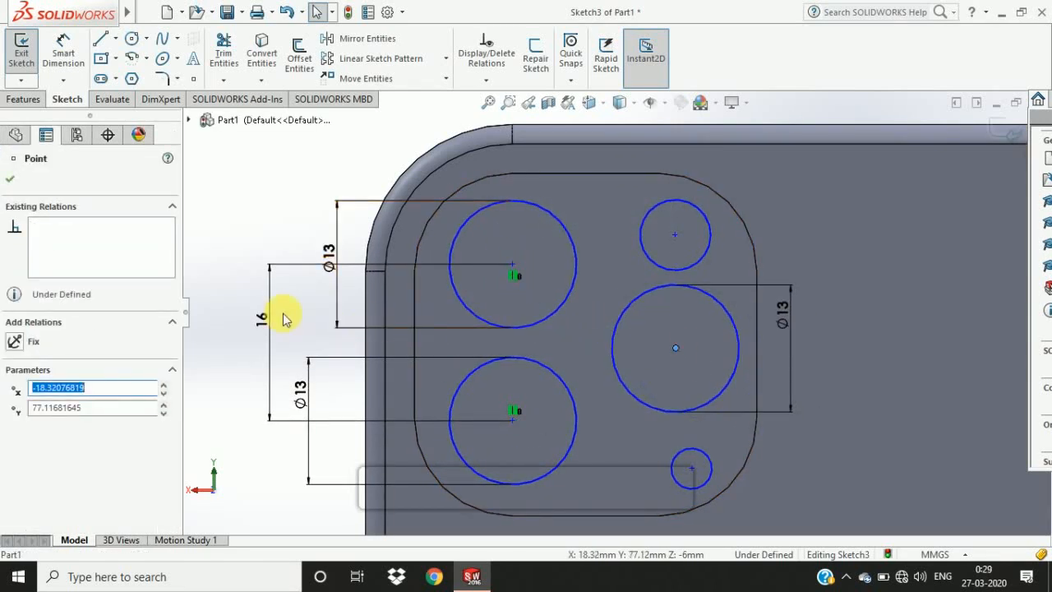
click(283, 319)
scroll(305, 315, down, 2)
scroll(319, 314, up, 10)
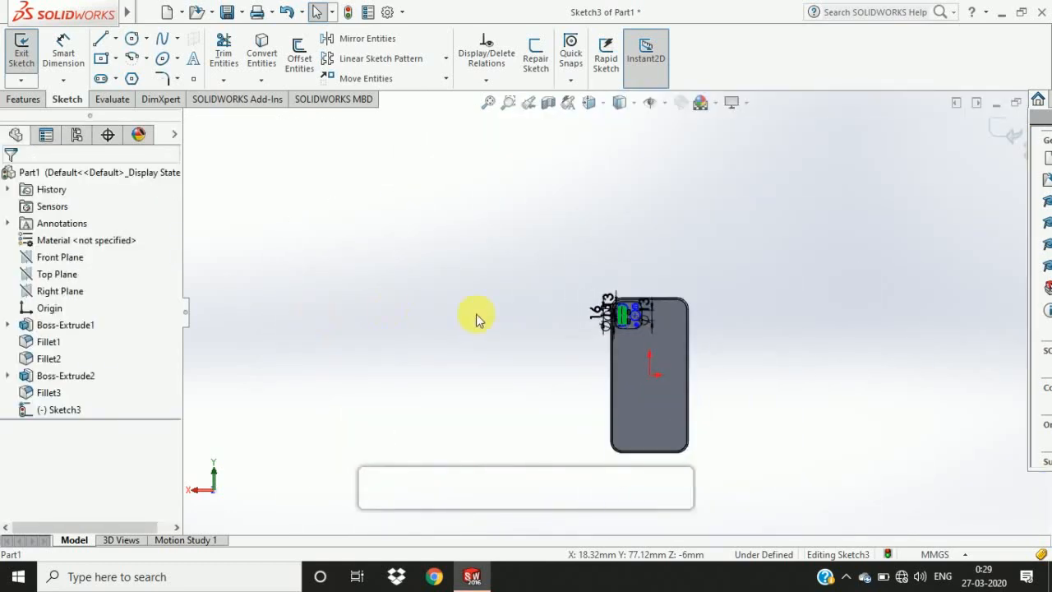
Set the vertical distance between the centres of the lower-left and right-hand large circles to 8 mm, and nudge the right-hand circle.
scroll(637, 319, down, 7)
scroll(529, 258, down, 3)
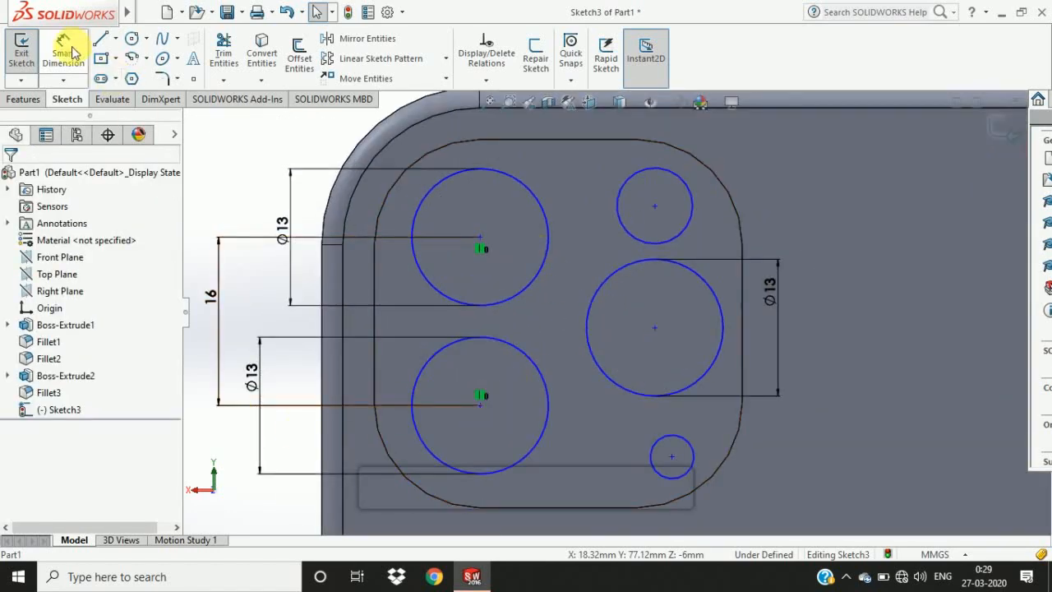
click(66, 50)
click(482, 404)
click(655, 327)
click(773, 361)
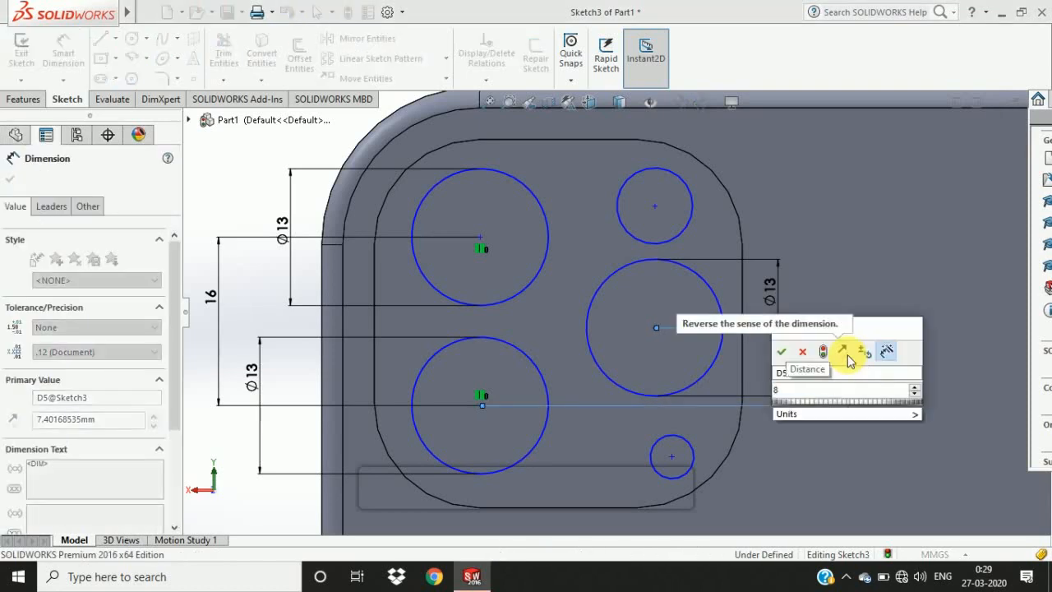
text(8)
key(Return)
key(Escape)
mouse_move(655, 327)
mouse_down()
mouse_move(656, 302)
mouse_move(647, 322)
mouse_up()
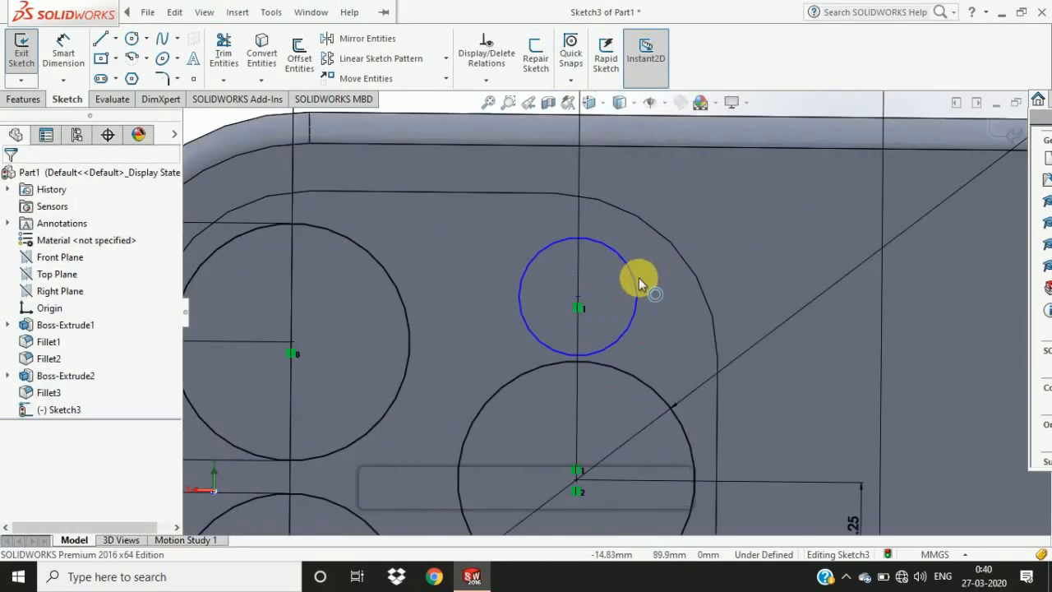
Dimension the upper small circle's diameter as 5 mm.
click(621, 288)
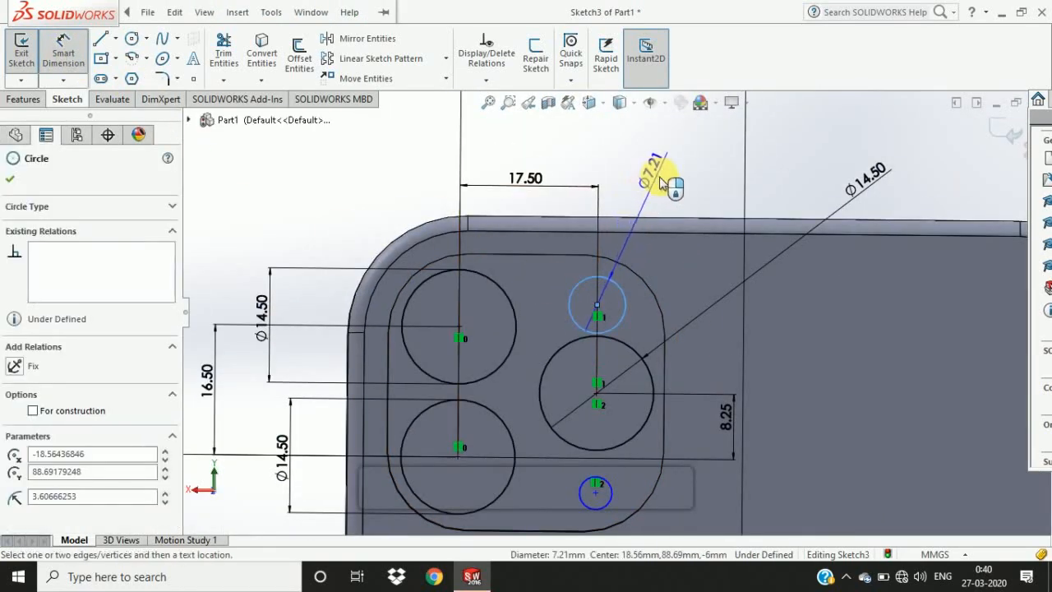
click(663, 178)
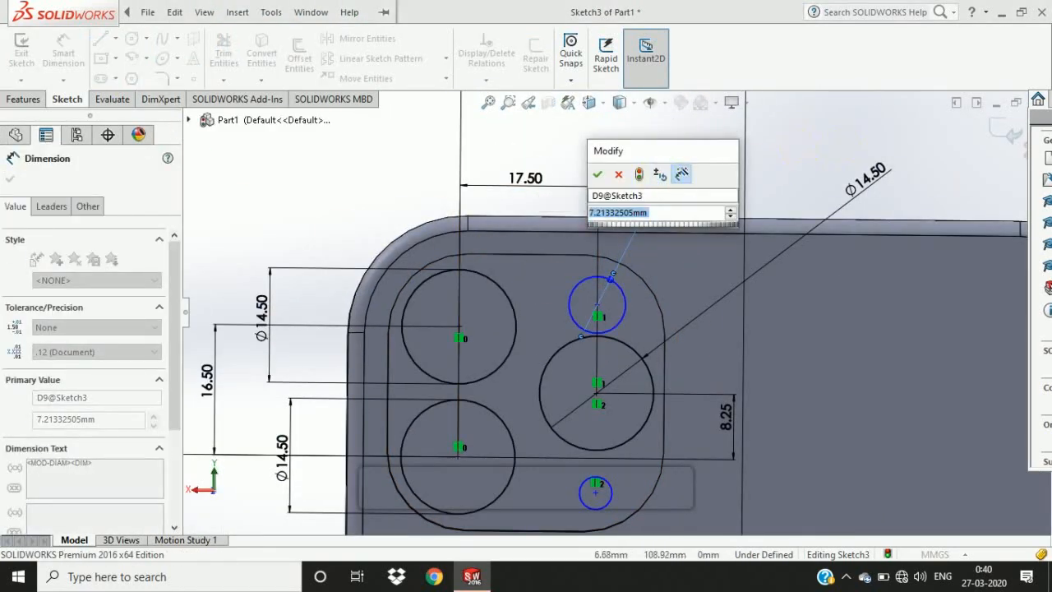
text(5)
key(Return)
key(Escape)
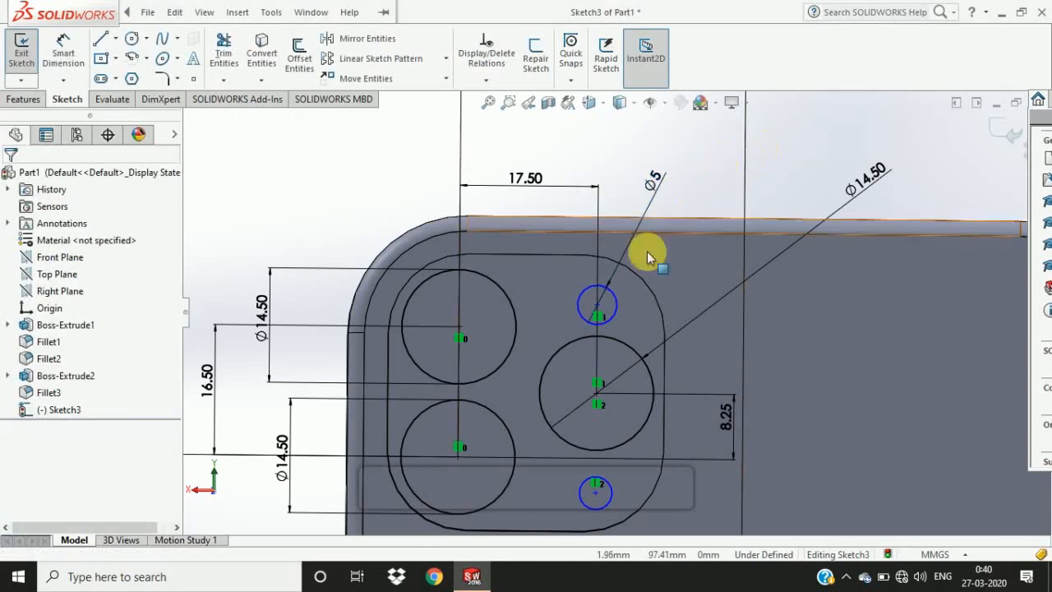
Set the vertical distance between the centres of the upper small circle and the right-hand large circle to 12 mm.
click(595, 394)
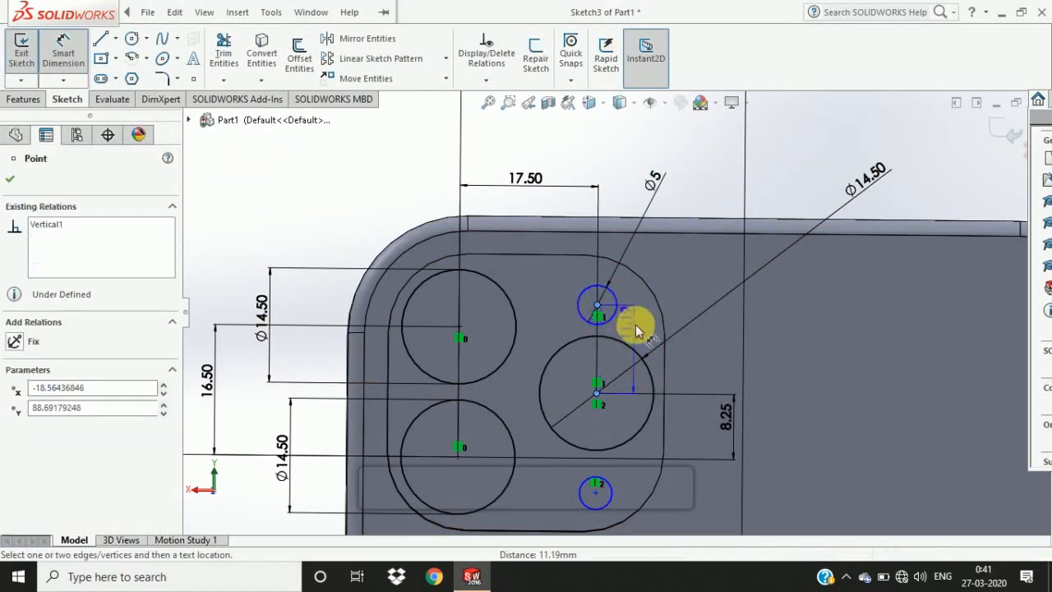
click(789, 148)
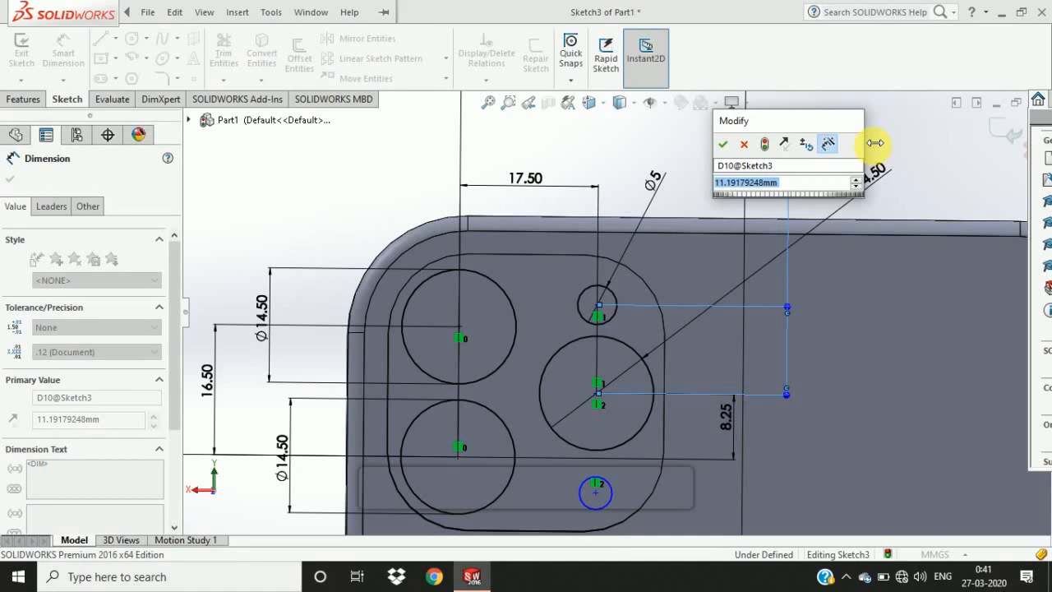
text(12)
key(Return)
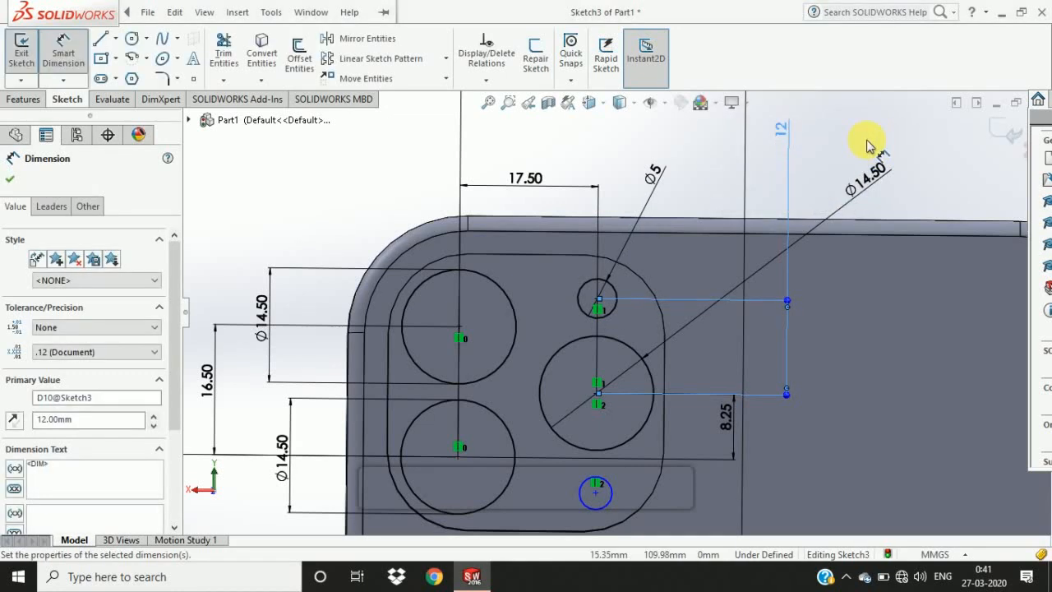
Change the upper small circle's diameter to 5.5 mm.
double_click(651, 169)
click(691, 168)
key(Return)
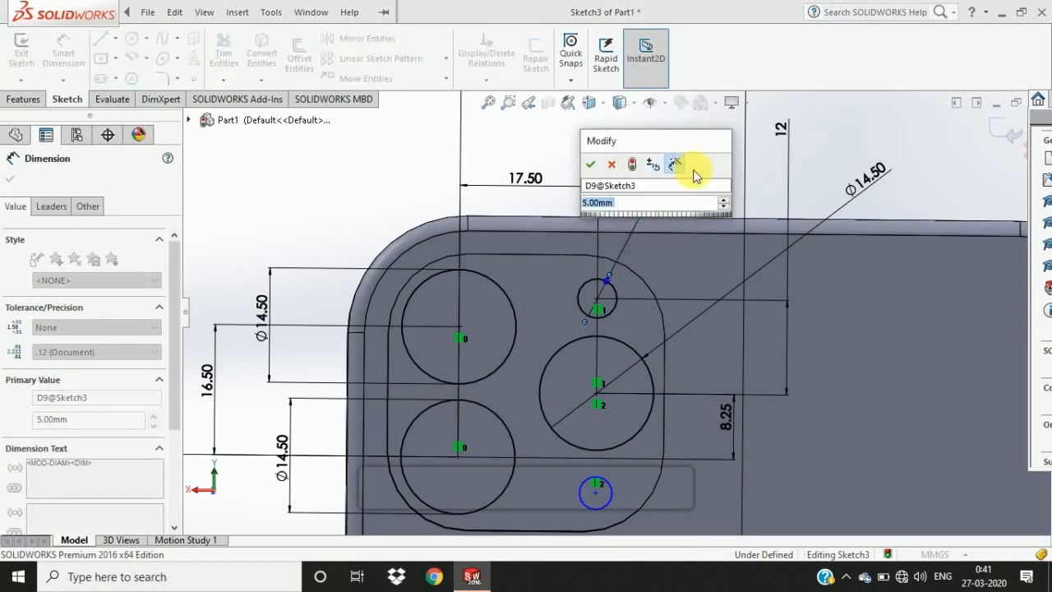
scroll(600, 205, up, 1)
key(Return)
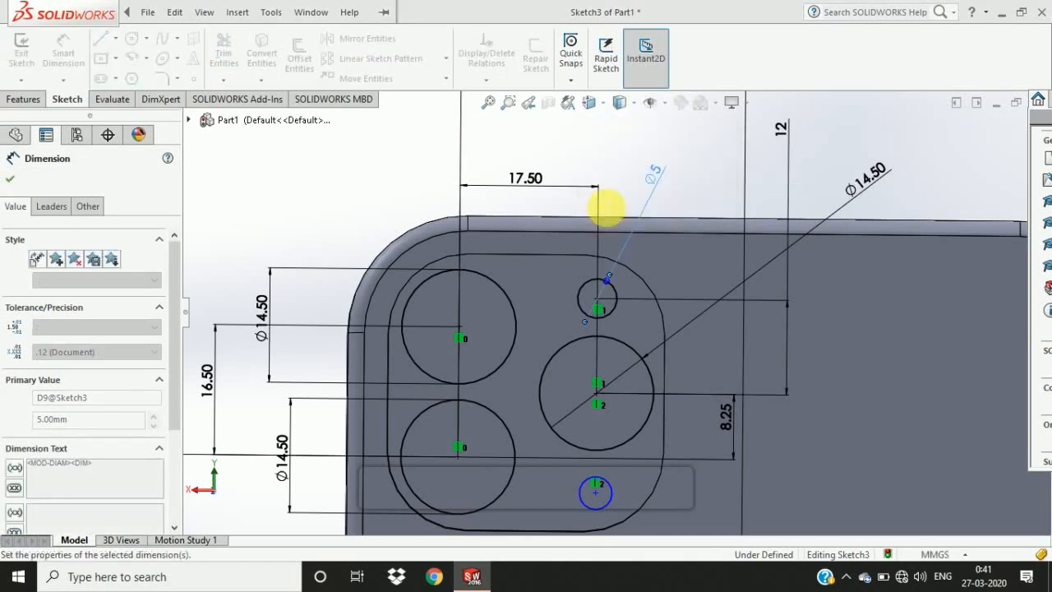
key(Escape)
Set the vertical distance between the centres of the right-hand large circle and the lower small circle to 12.5 mm.
scroll(604, 432, down, 2)
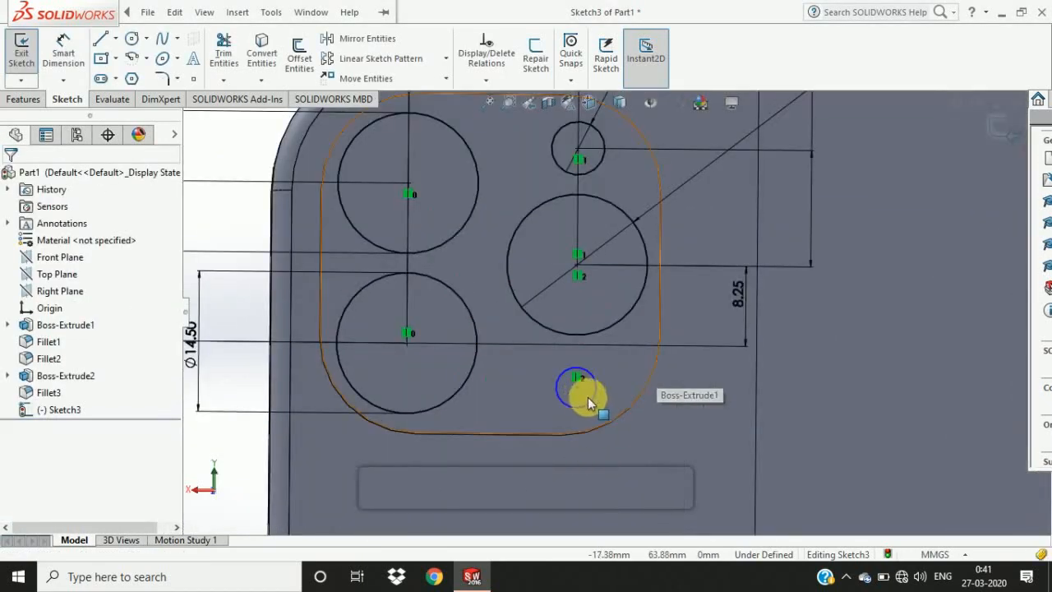
click(59, 48)
click(576, 378)
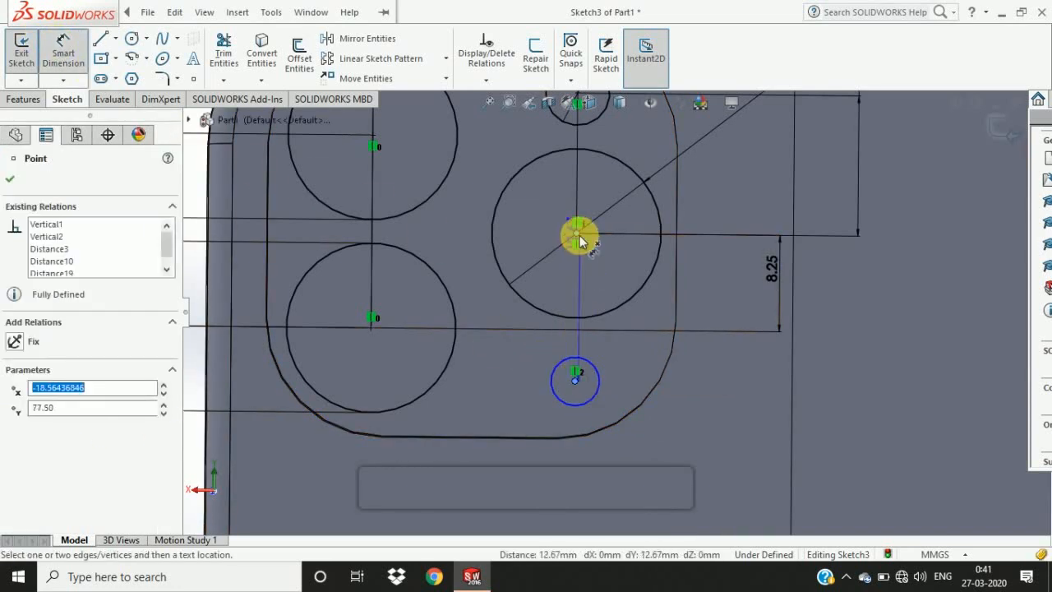
click(696, 284)
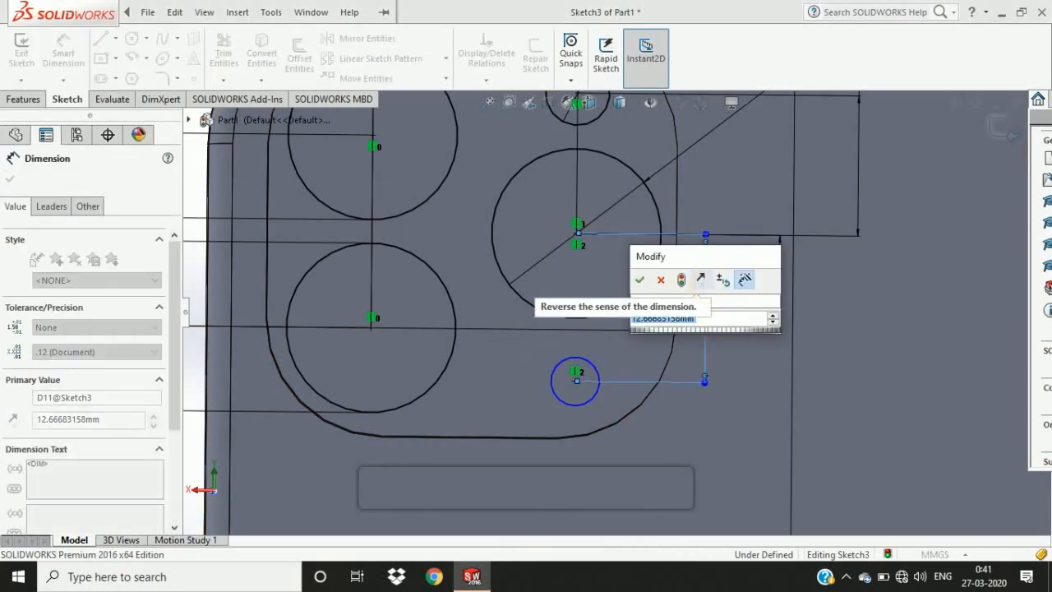
key(Return)
Dimension the lower small circle's diameter as 2 mm.
click(597, 374)
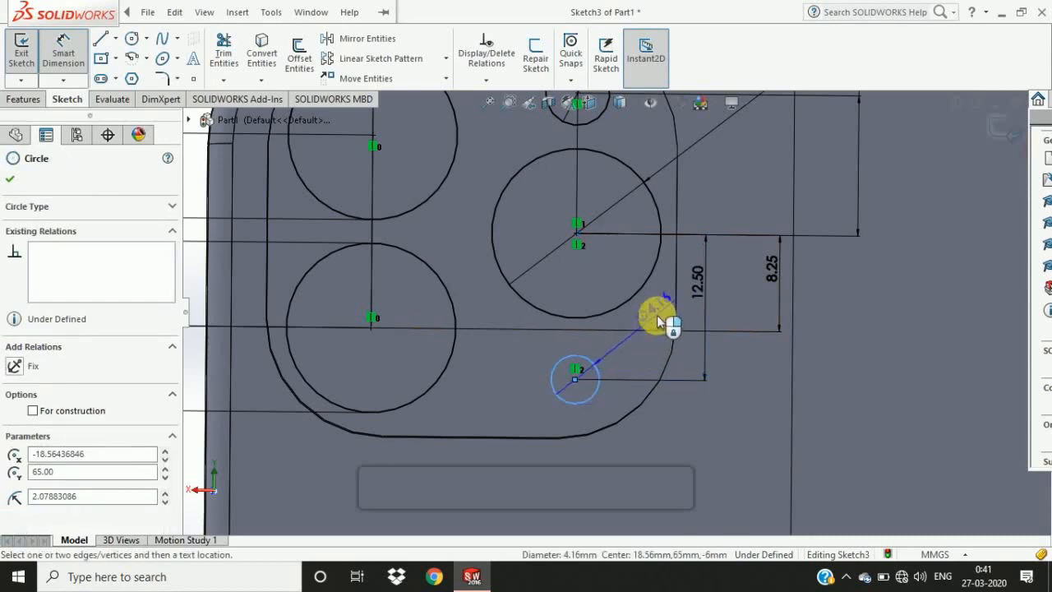
click(665, 313)
text(2)
key(Return)
key(Escape)
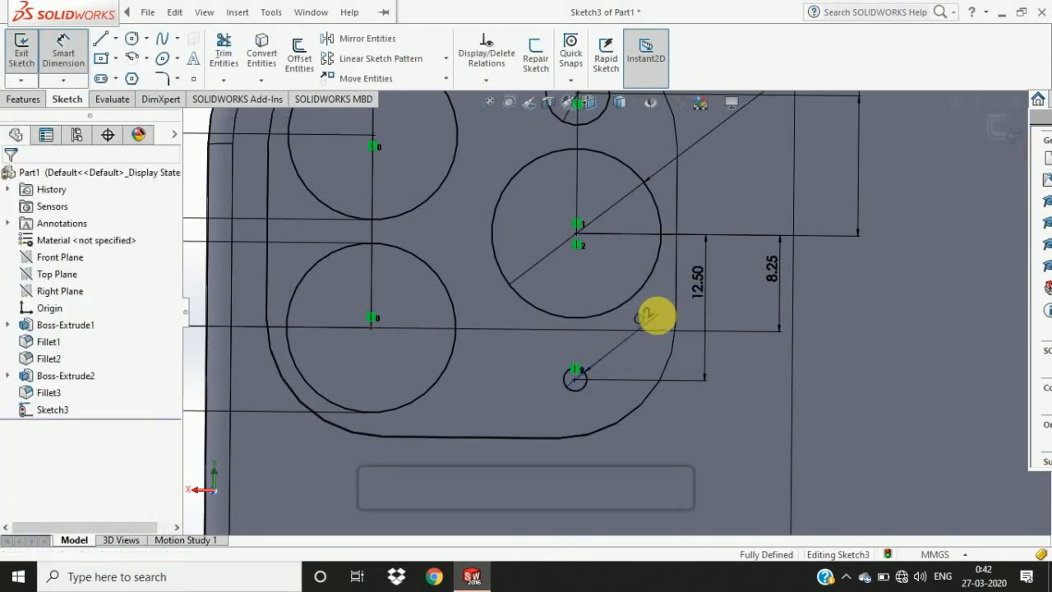
Change the lower small circle's diameter to 1.5 mm.
scroll(657, 315, up, 5)
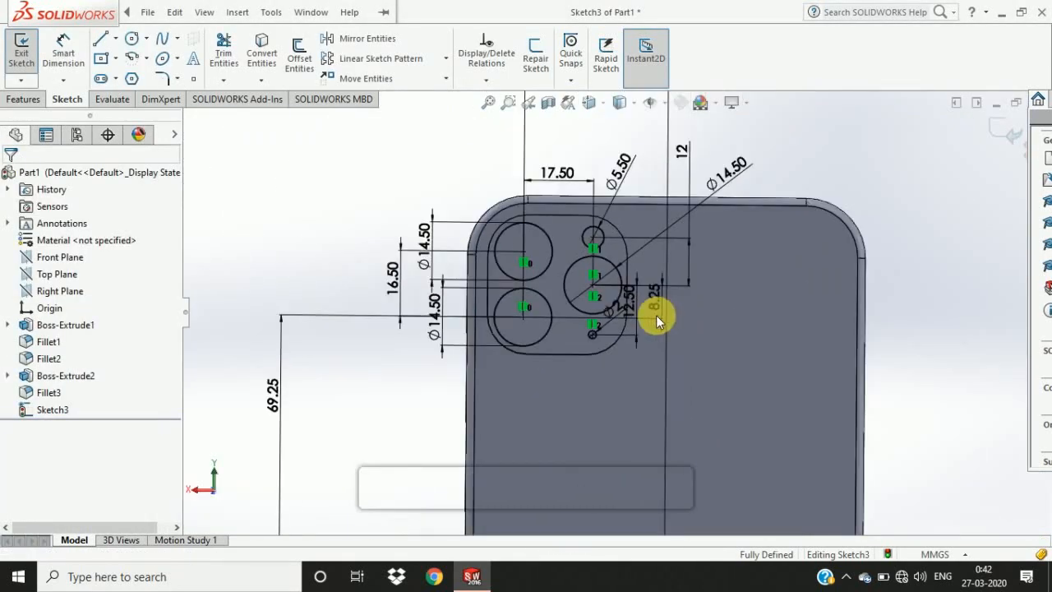
double_click(612, 305)
text(1.5)
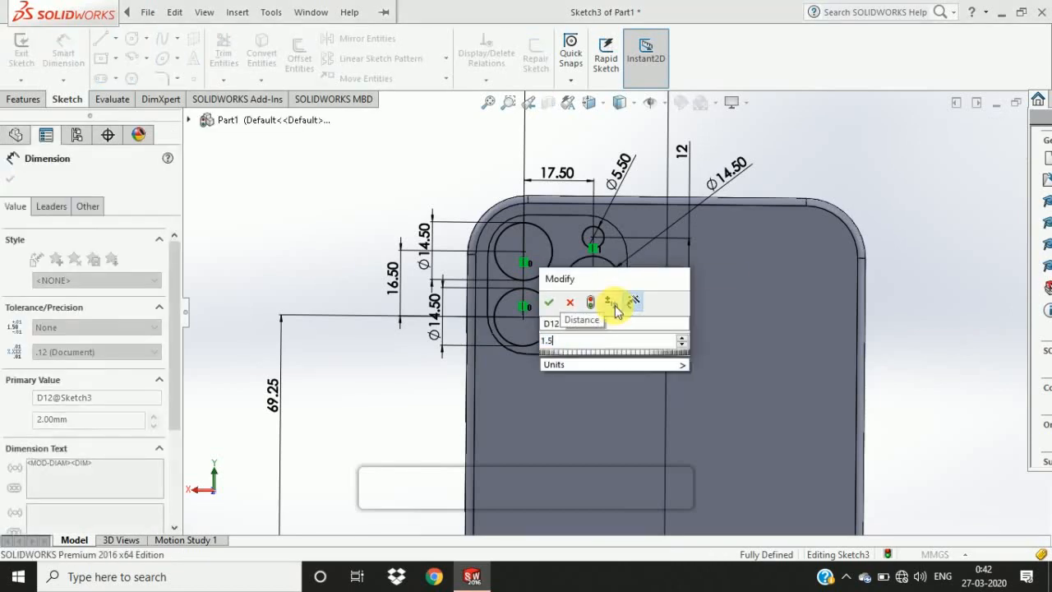
key(Return)
key(Escape)
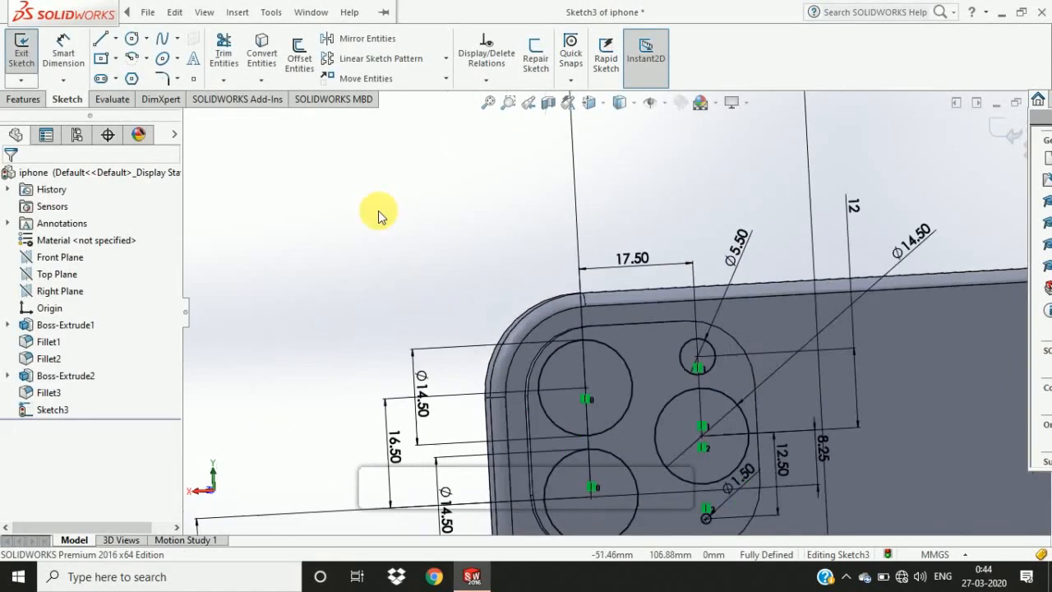
Start an extruded boss from the lens sketch, using only the three large circle regions as contours.
click(66, 257)
click(140, 240)
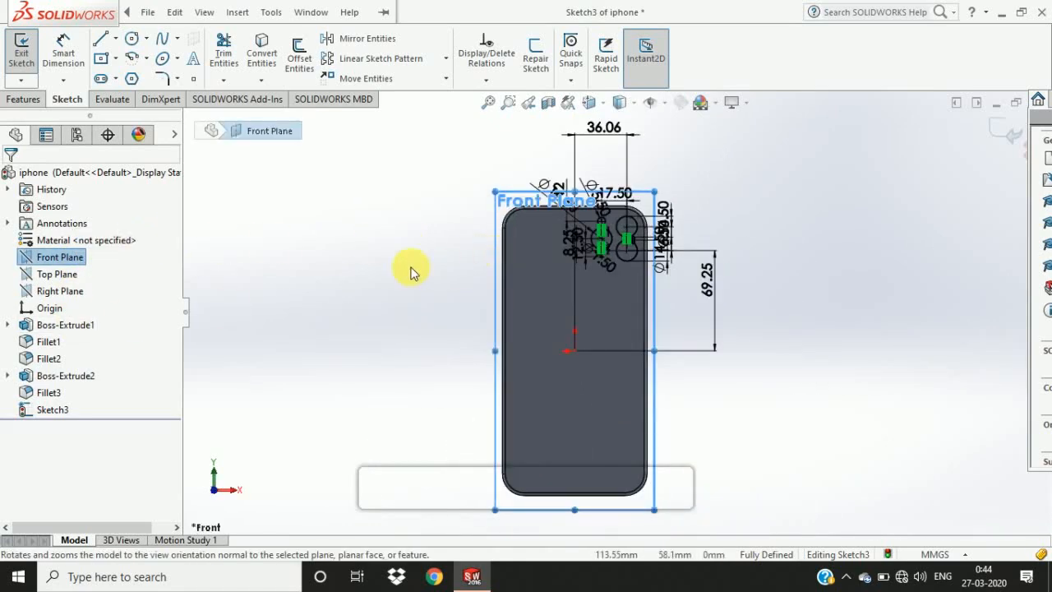
click(411, 272)
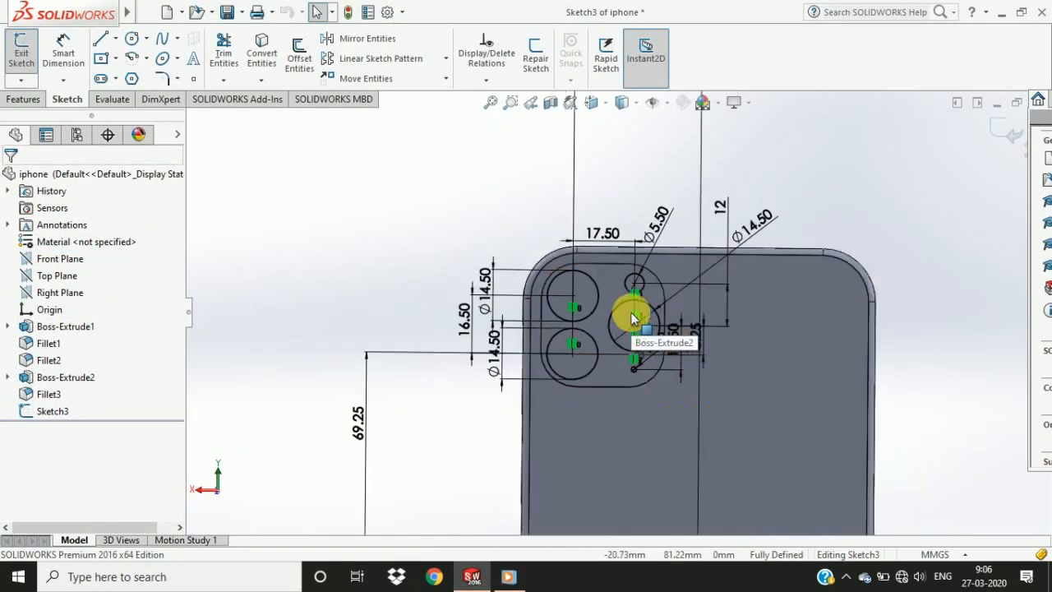
scroll(633, 318, down, 5)
click(23, 98)
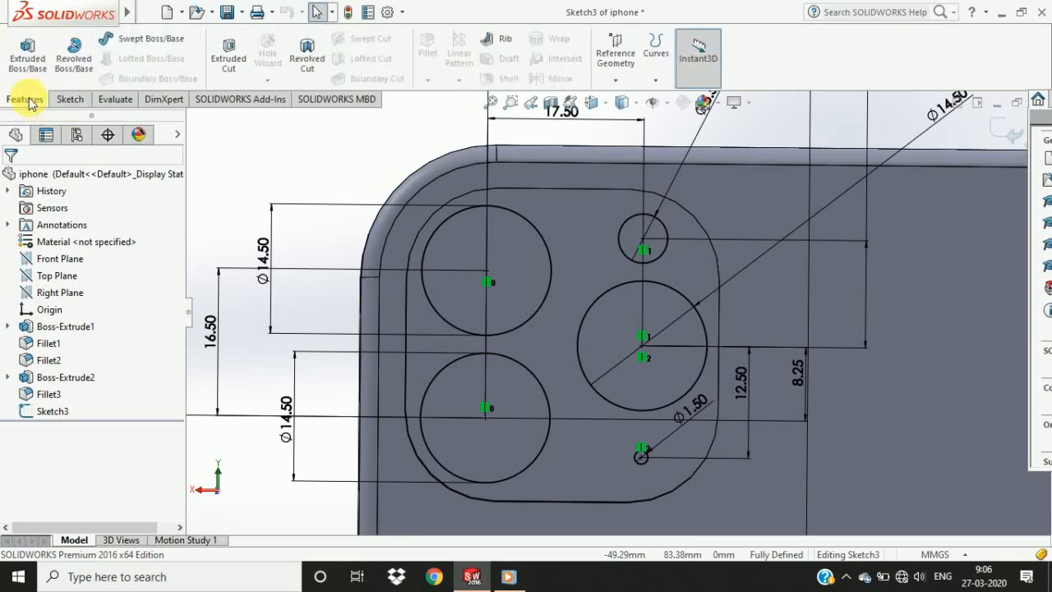
click(33, 63)
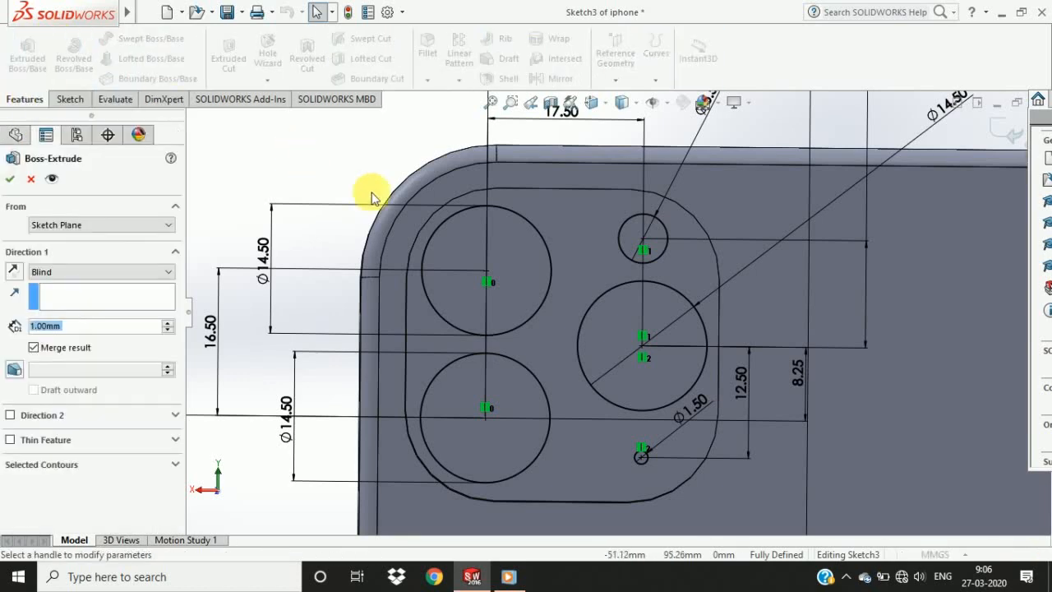
click(487, 271)
click(485, 418)
click(606, 371)
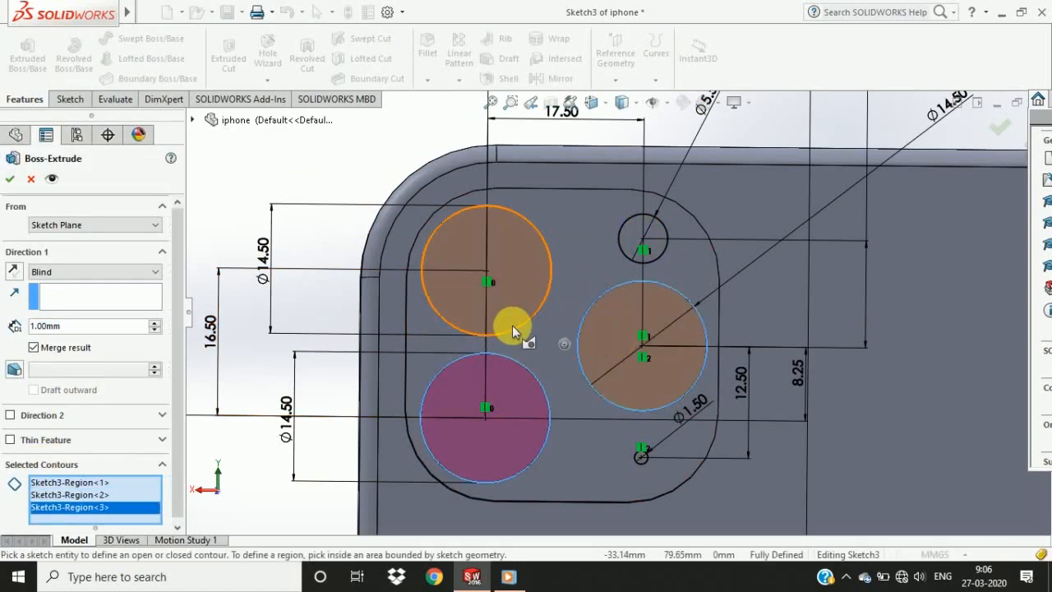
Extrude the three selected lens circles to a blind depth of 0.8 mm.
middle_drag(512, 328, 389, 270)
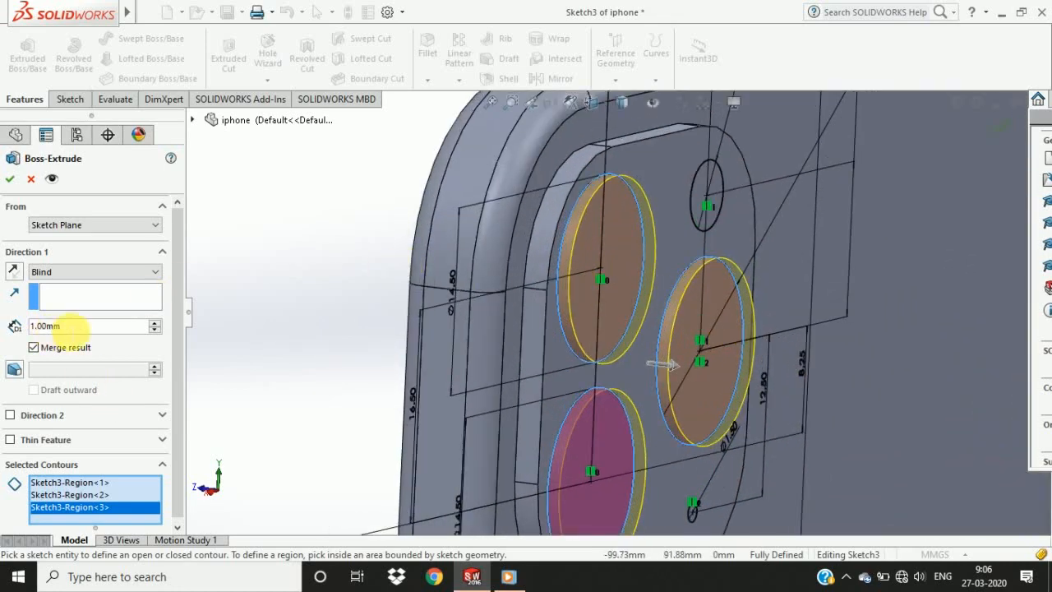
middle_drag(206, 326, 239, 319)
click(71, 329)
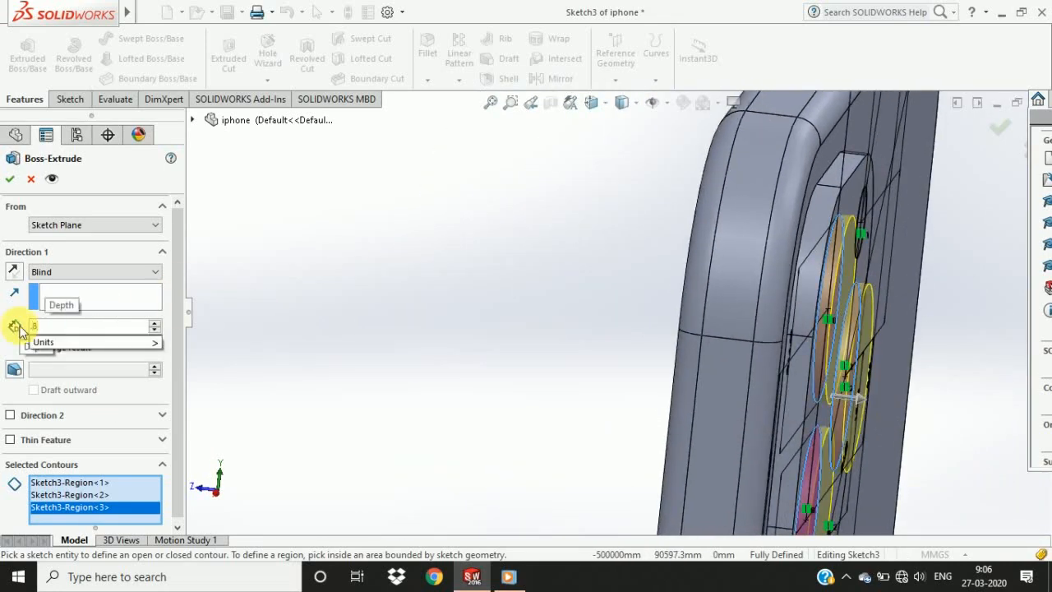
key(Return)
scroll(435, 271, up, 1)
scroll(743, 296, down, 5)
middle_drag(744, 296, 641, 325)
scroll(656, 297, up, 4)
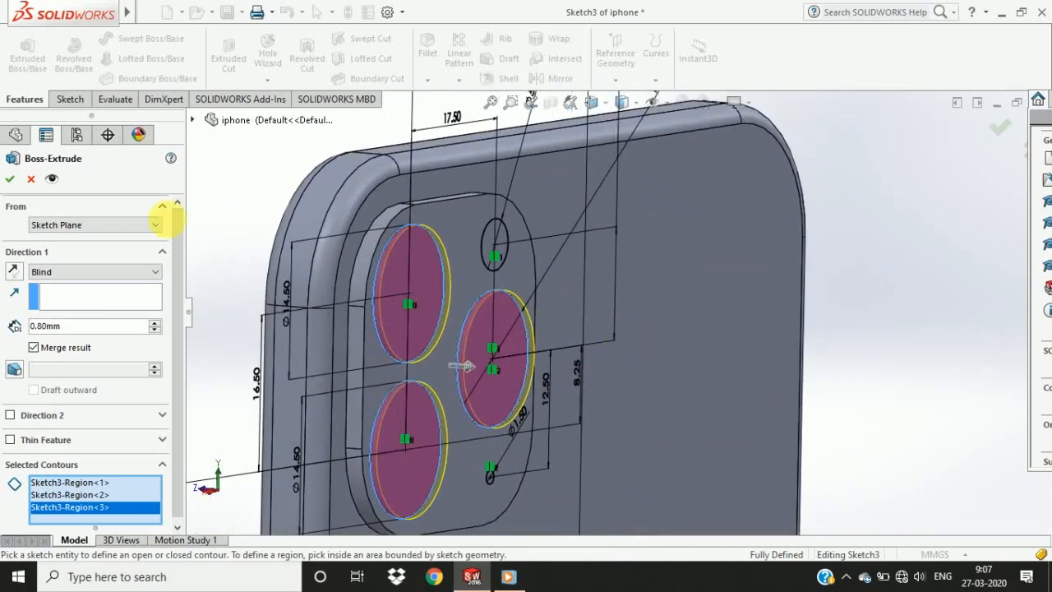
click(9, 178)
Start a sketch on the upper-left lens face and draw one smaller circle inside each of the three raised lenses.
scroll(814, 262, up, 2)
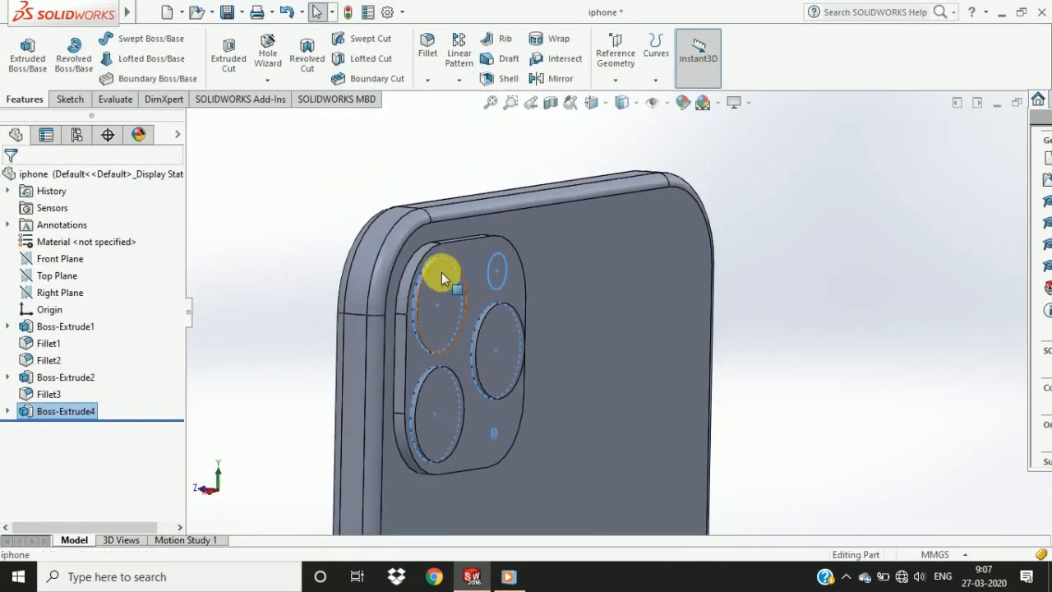
click(441, 278)
click(456, 298)
click(532, 236)
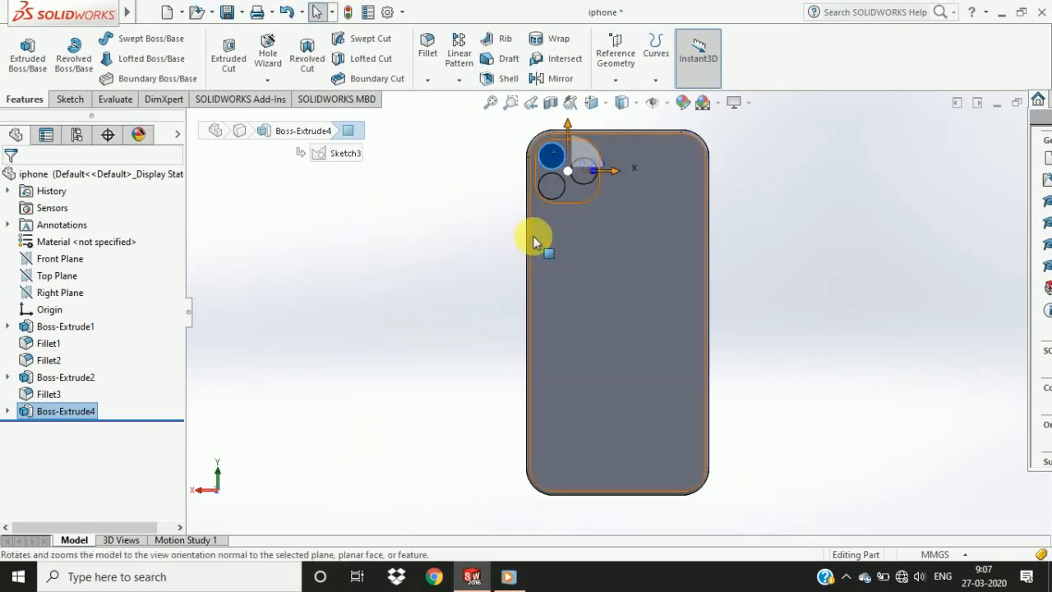
scroll(577, 202, up, 6)
click(69, 99)
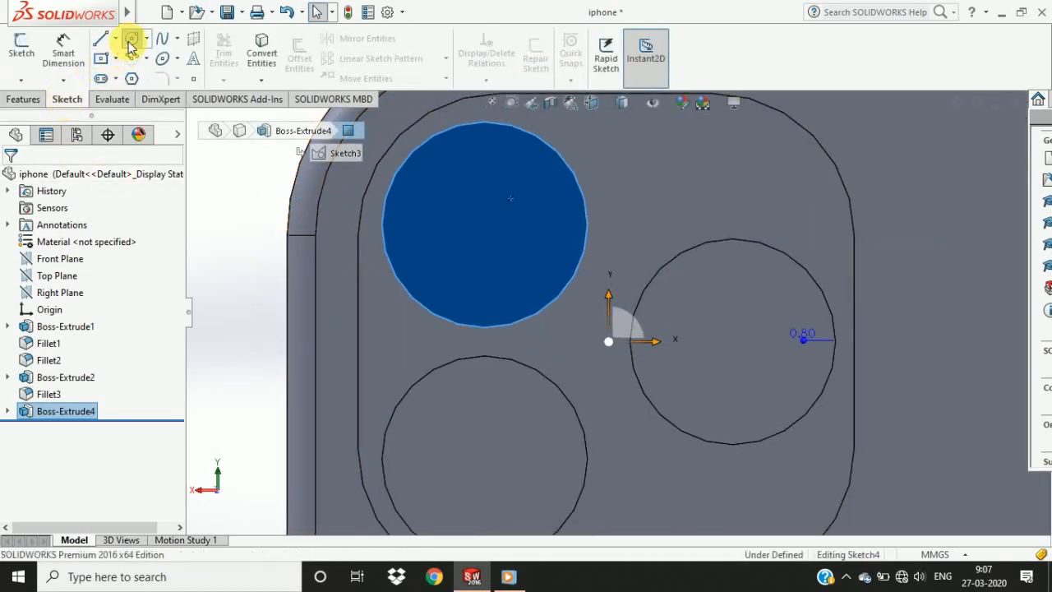
click(132, 39)
click(485, 229)
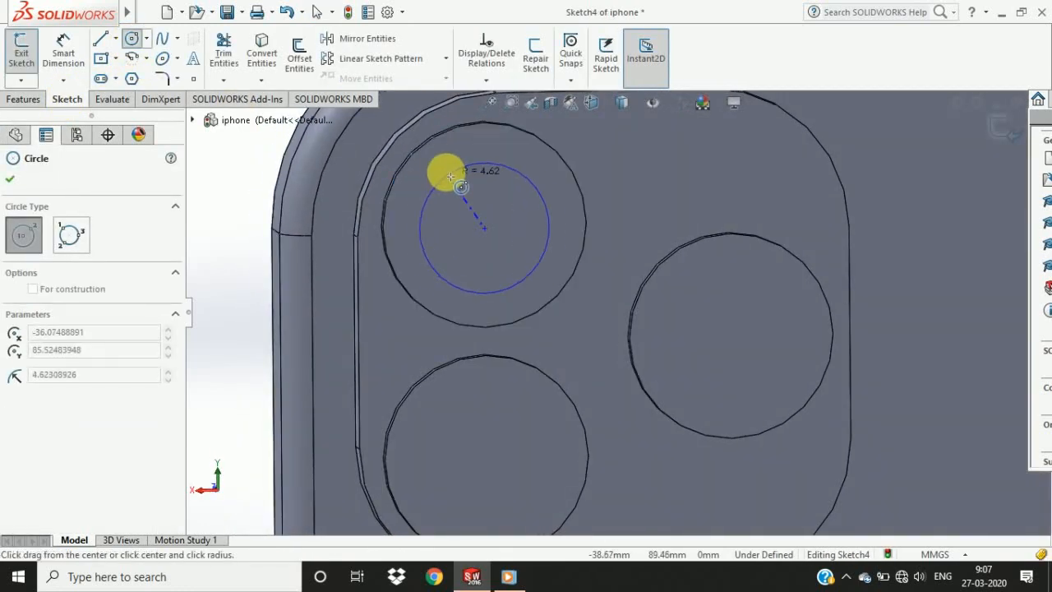
click(464, 303)
click(740, 333)
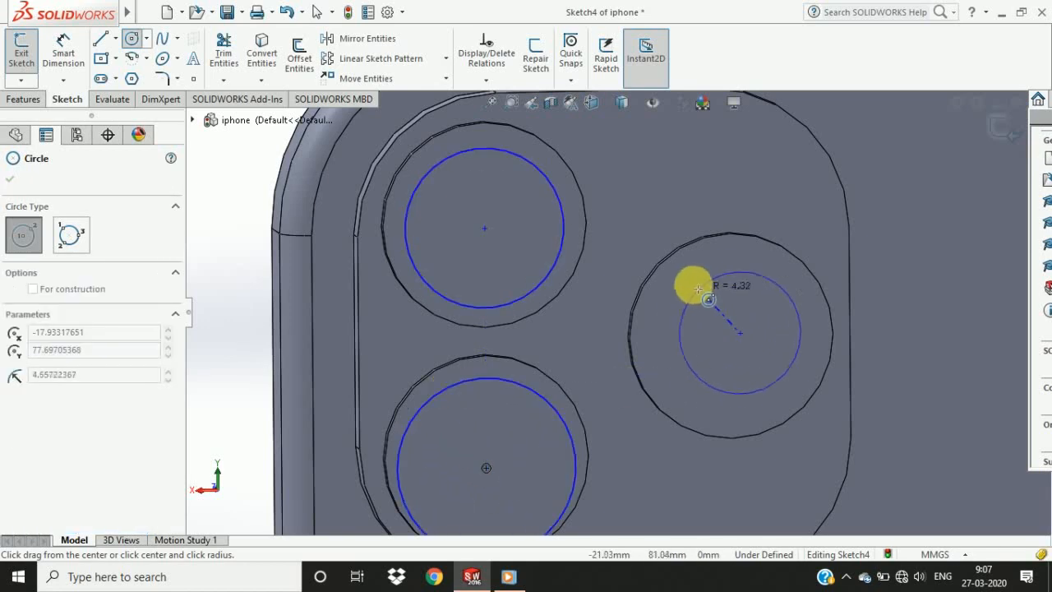
click(683, 274)
key(Escape)
Make the inner circle of the upper-left lens concentric with that lens's outer edge.
click(524, 187)
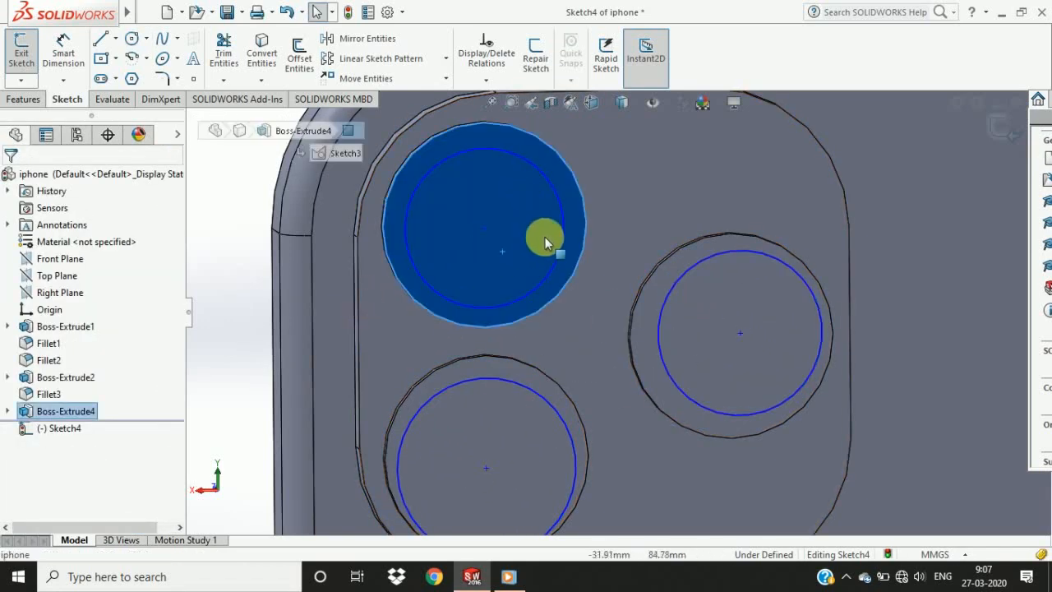
key(Escape)
click(62, 53)
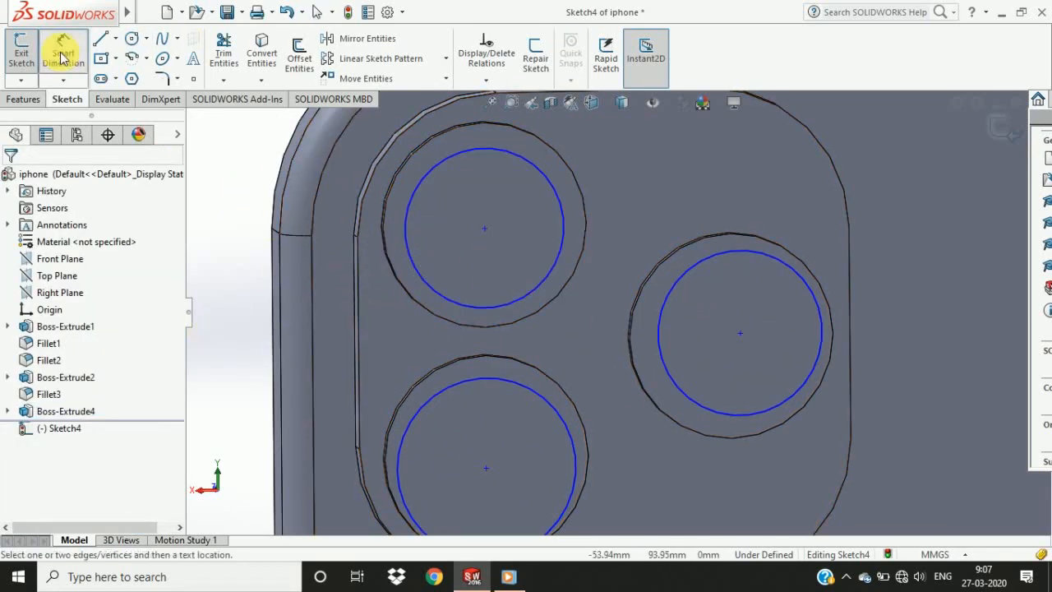
key(Escape)
click(424, 177)
ctrl+click(403, 160)
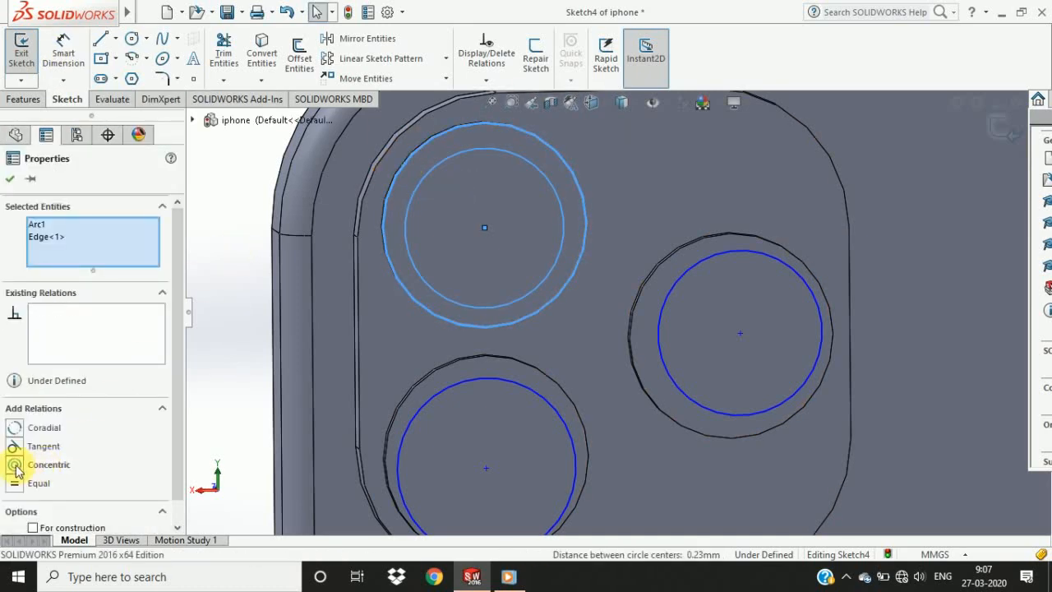
key(Escape)
Make the inner circles of the lower-left and right lenses concentric with their lens edges.
click(437, 396)
ctrl+click(422, 381)
click(48, 464)
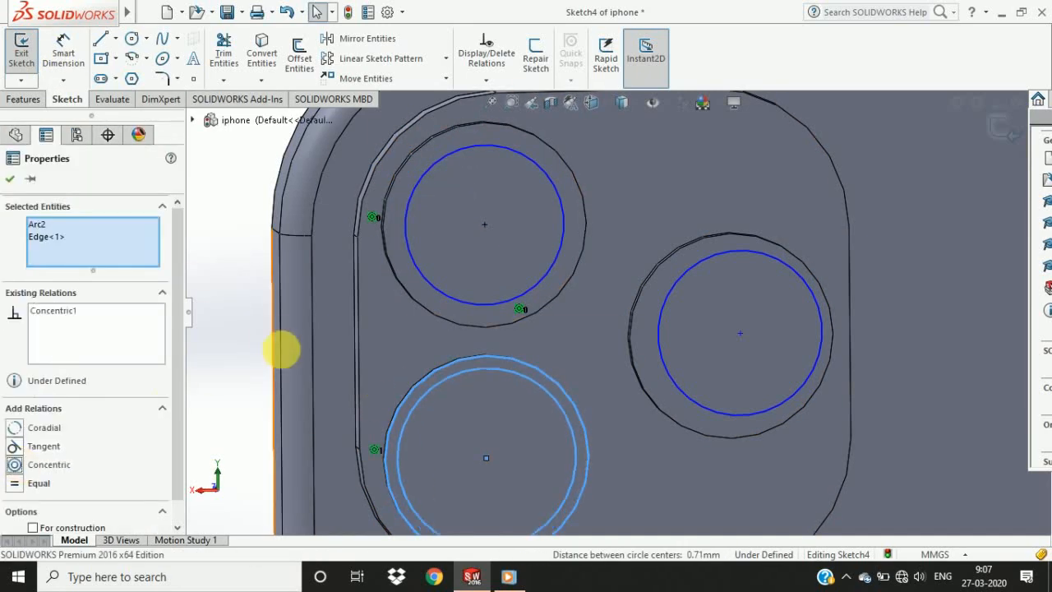
key(Escape)
click(673, 283)
ctrl+click(639, 296)
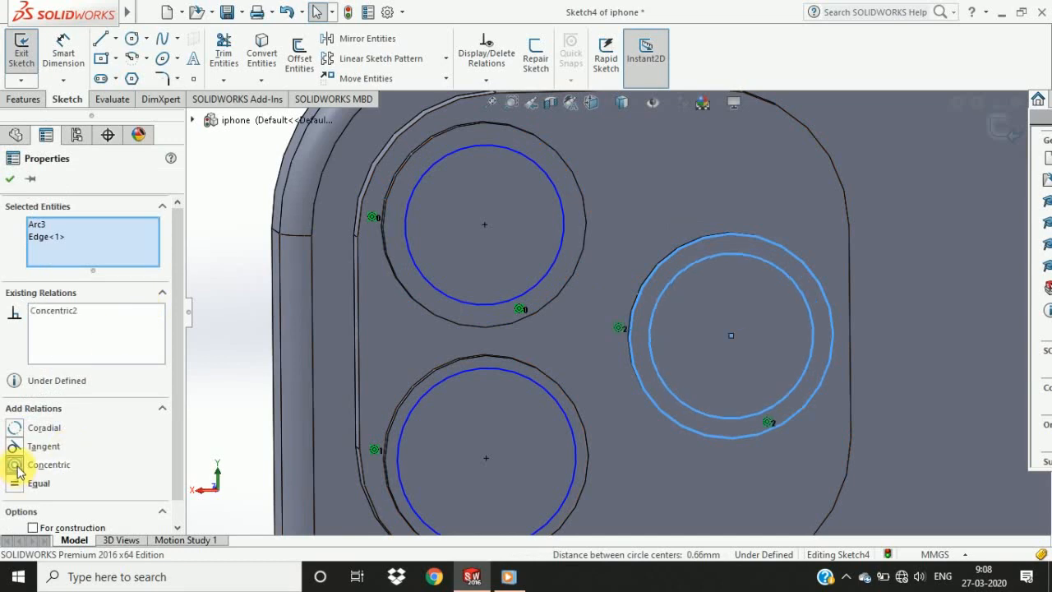
key(Escape)
Dimension the upper-left lens's inner circle to a diameter of 11.5 mm.
click(61, 62)
click(403, 218)
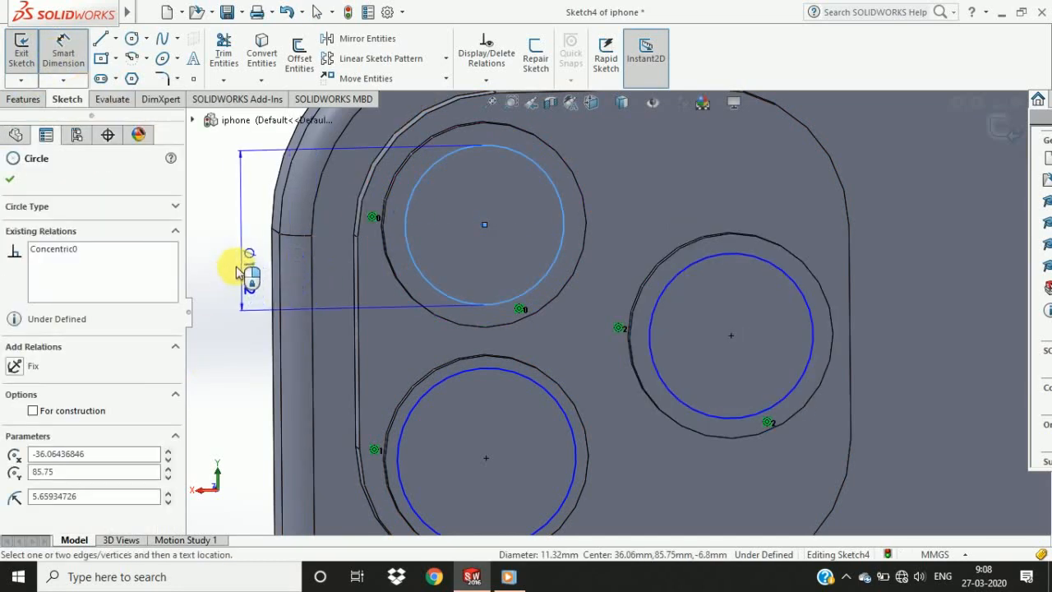
click(235, 336)
text(11.5)
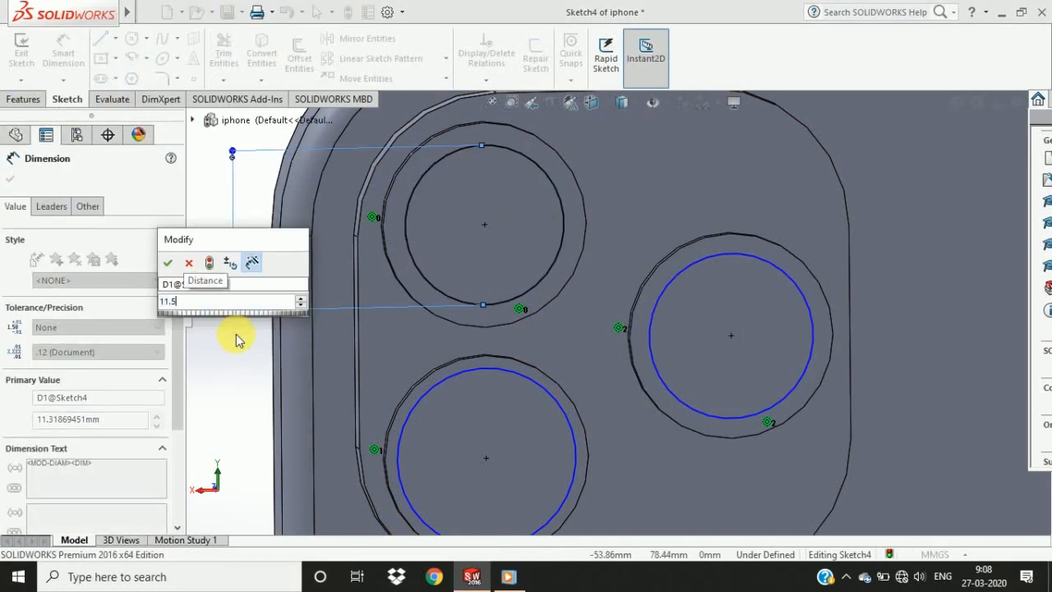
key(Return)
key(Escape)
scroll(419, 365, up, 5)
scroll(567, 362, down, 5)
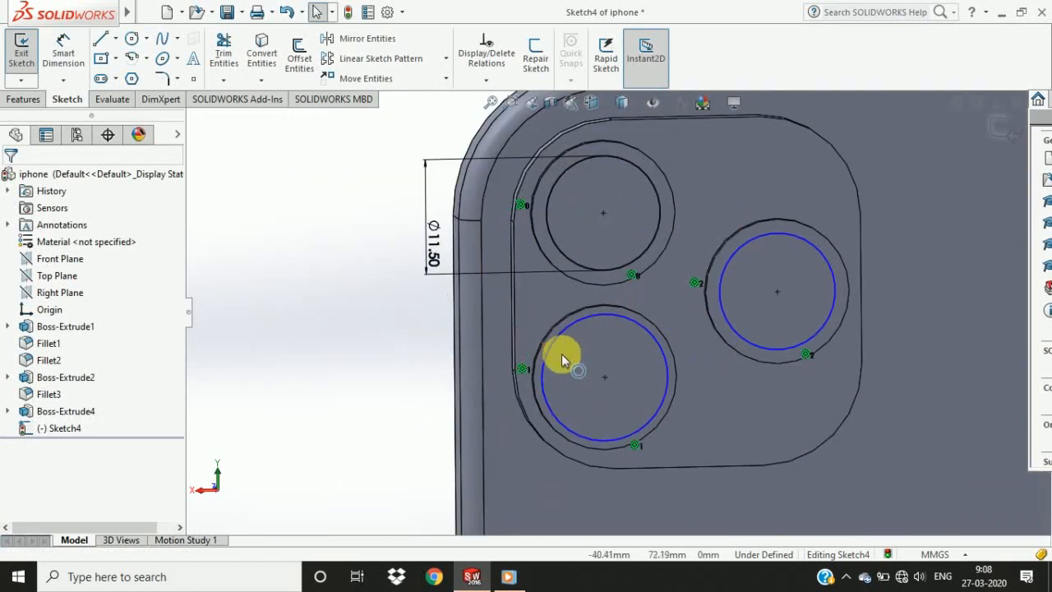
Dimension the inner circles of the lower-left and right lenses to a diameter of 11.5 mm each.
click(63, 50)
click(522, 370)
click(251, 358)
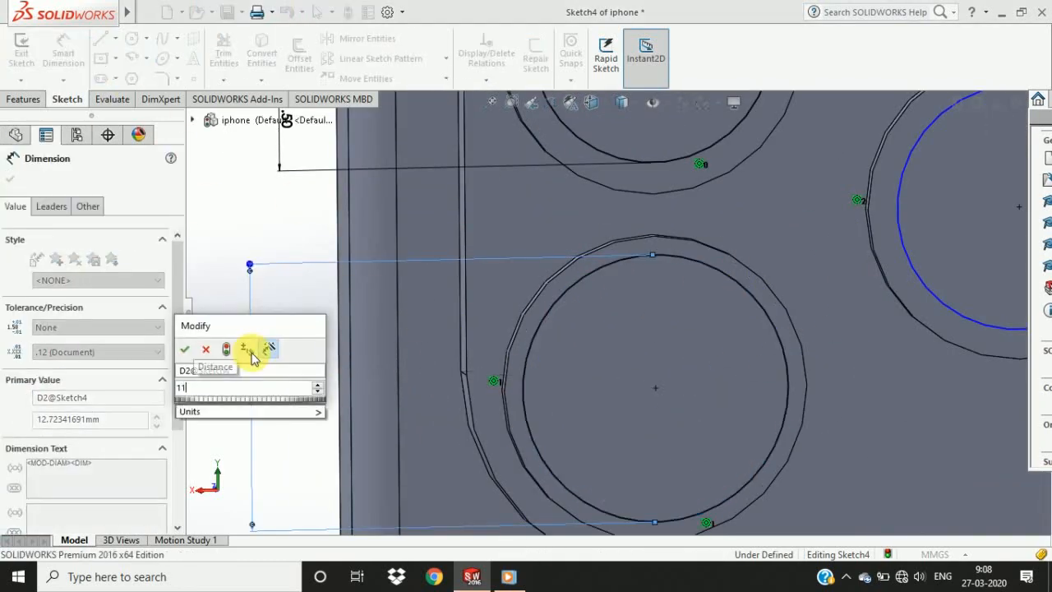
text(11.5)
key(Return)
click(895, 210)
click(298, 229)
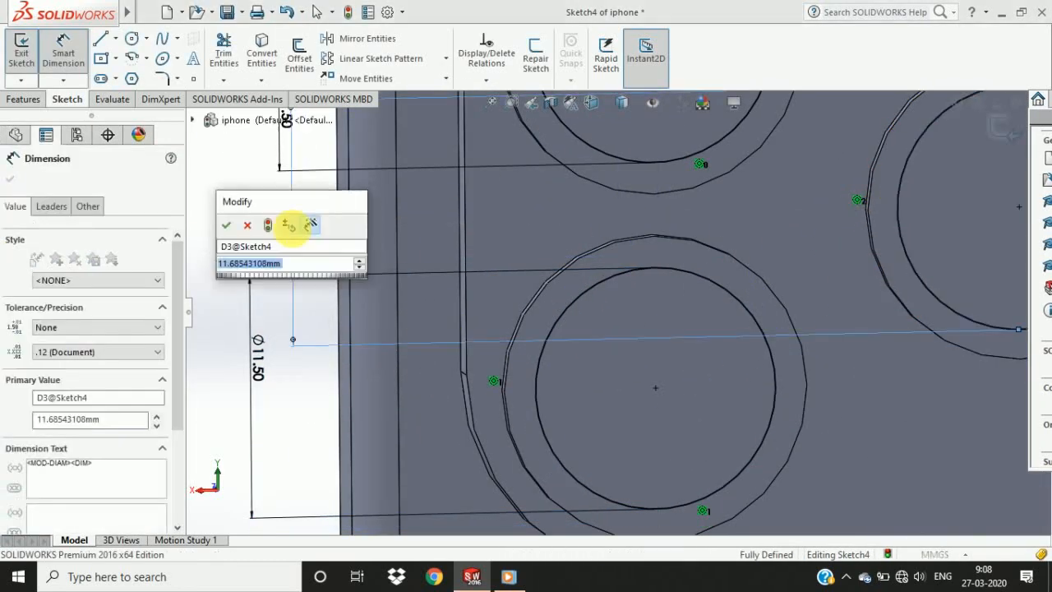
text(11.5)
key(Return)
key(Escape)
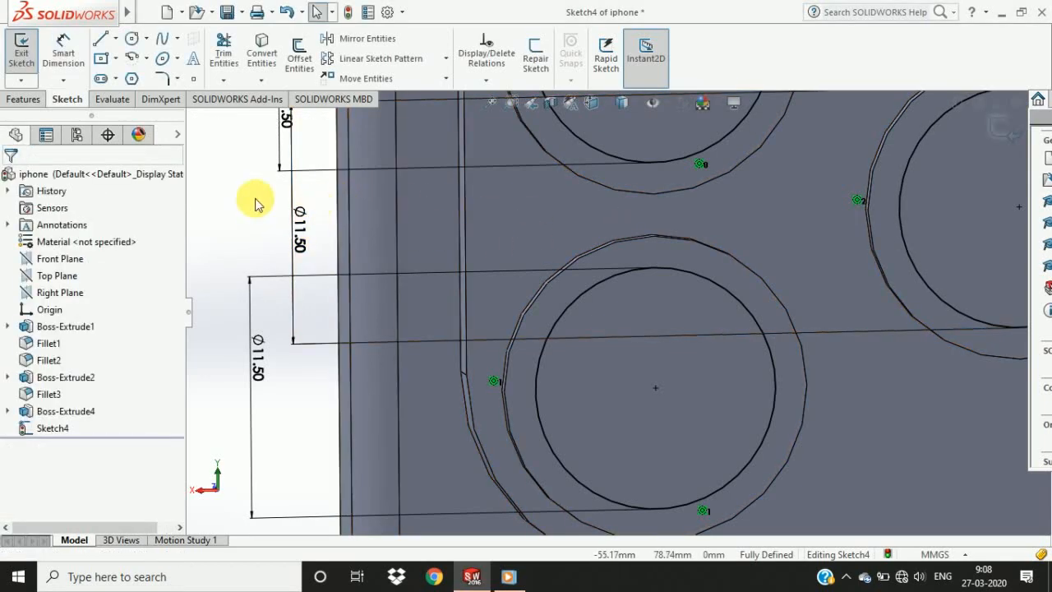
Start an extruded cut from the three inner lens circles with a blind depth of 0.8 mm.
click(23, 99)
click(230, 51)
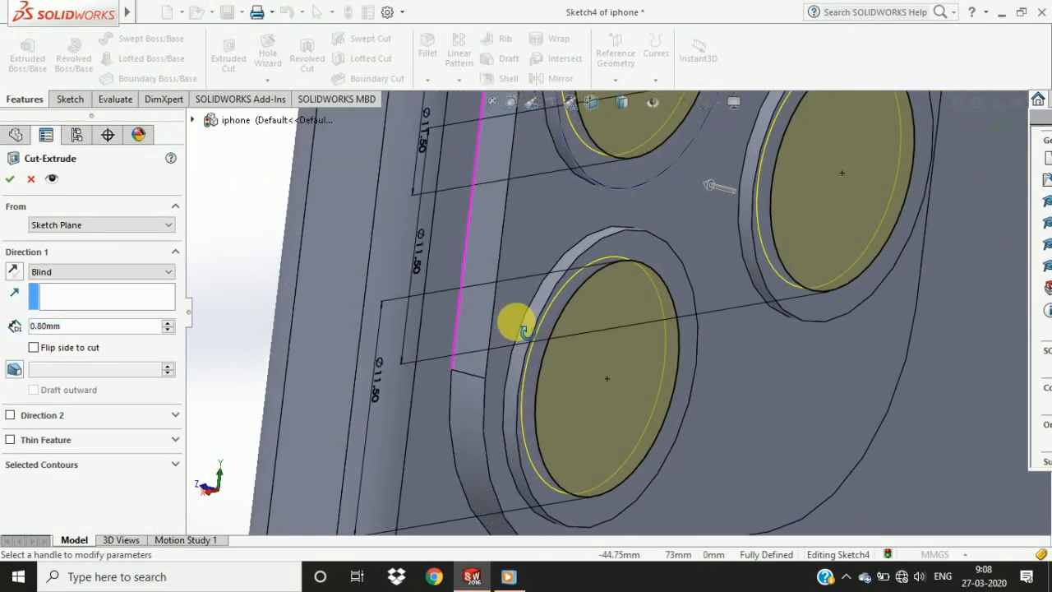
key(BackSpace)
key(BackSpace)
key(BackSpace)
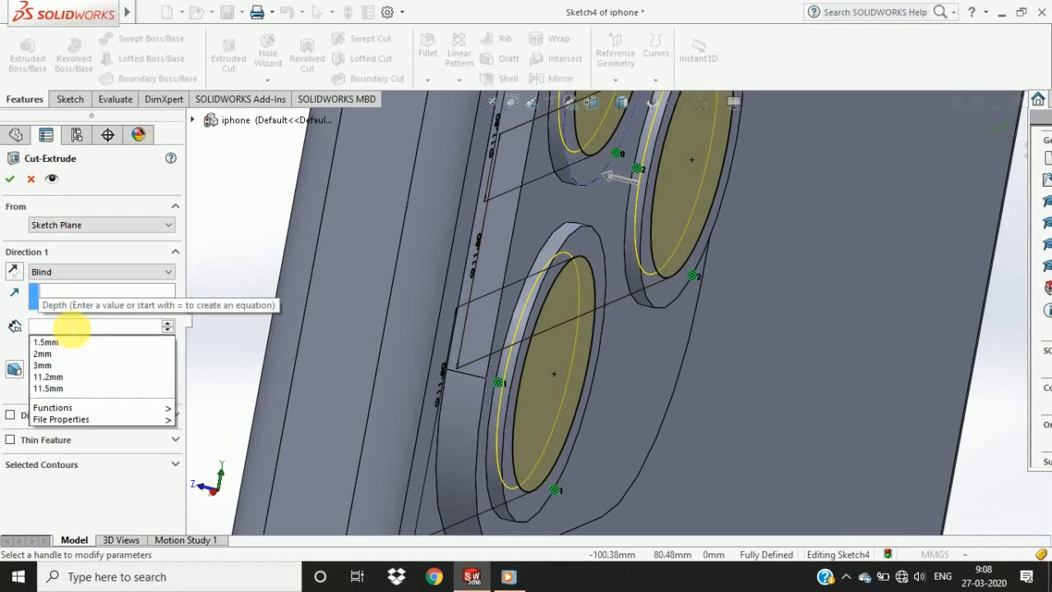
text(.5)
key(Return)
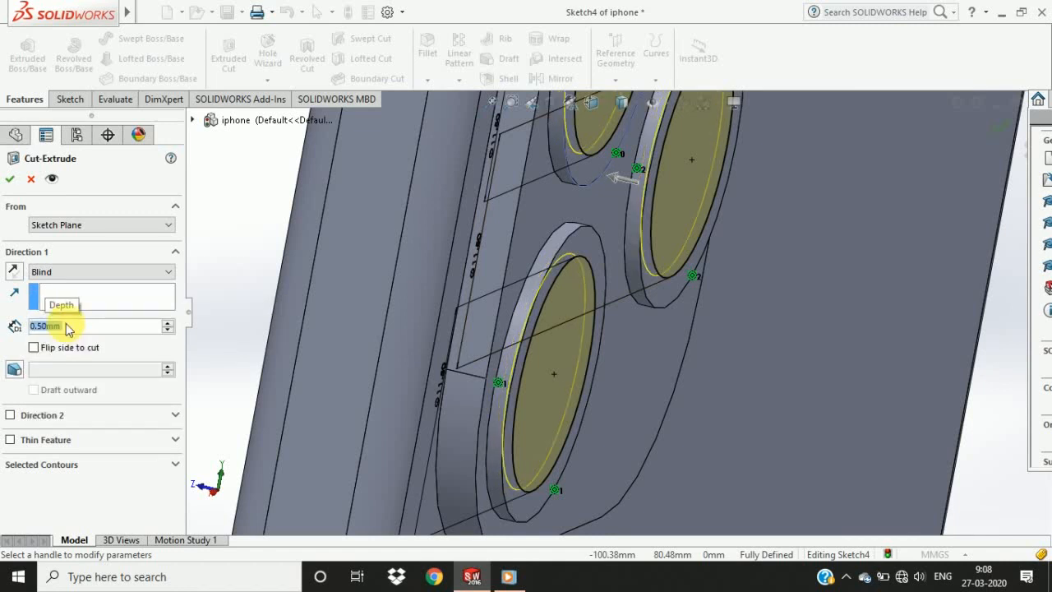
text(.3)
key(Return)
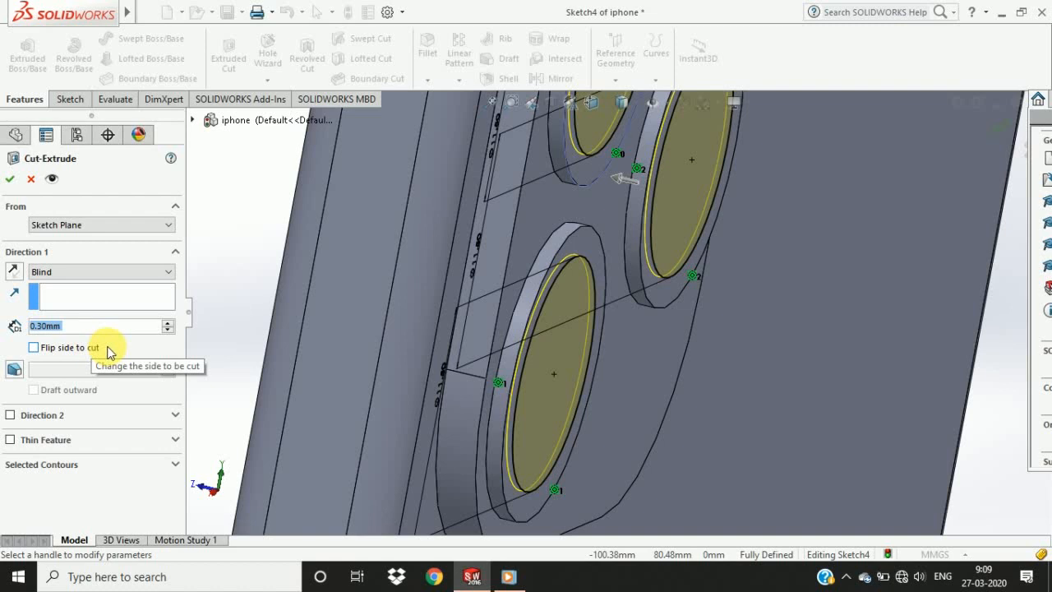
text(.8)
key(Return)
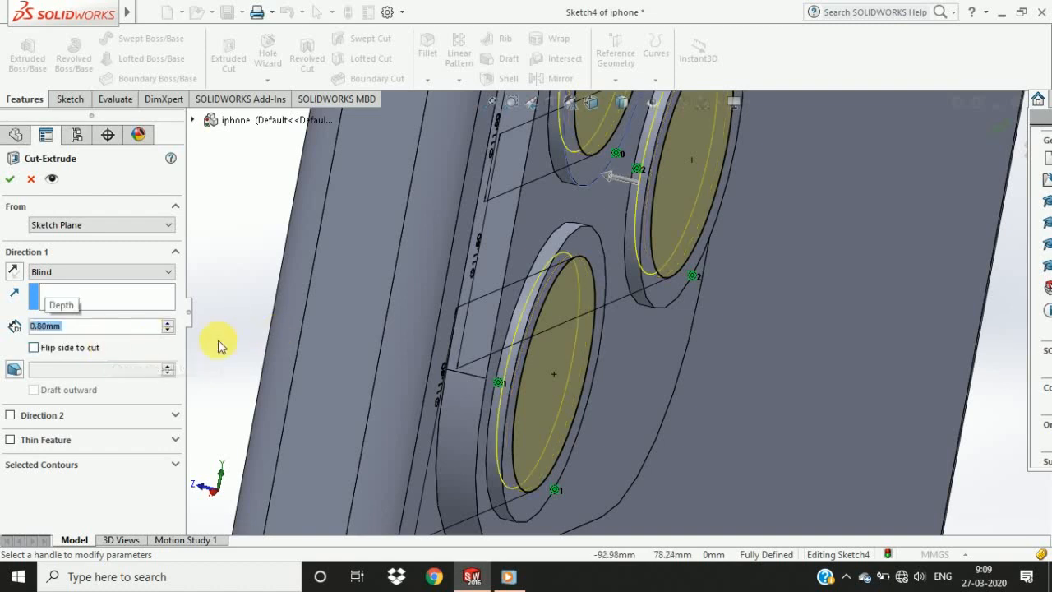
Add a 77° inward draft to the lens cut and complete the feature.
click(14, 369)
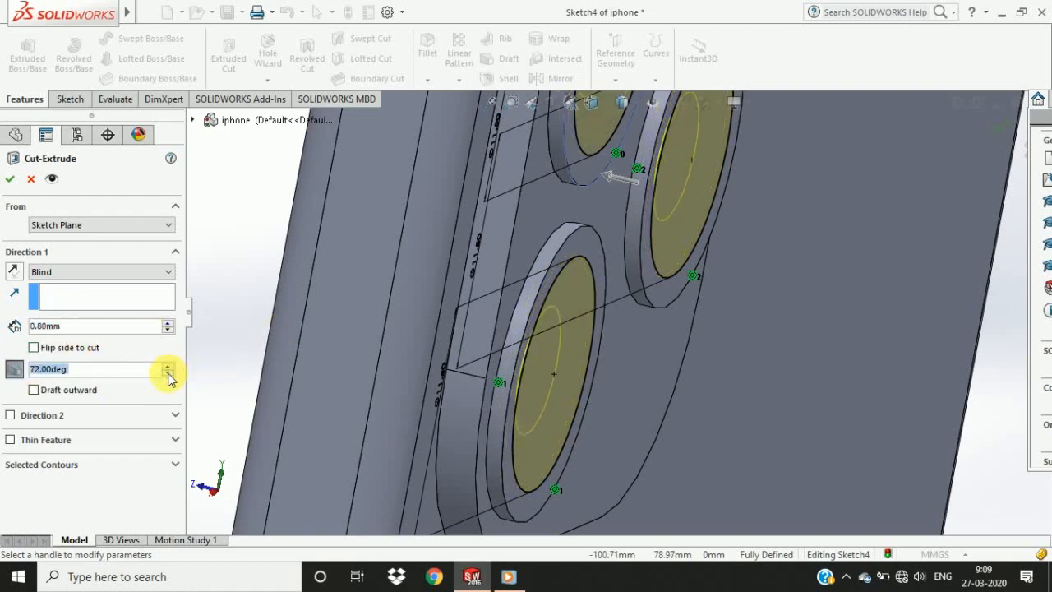
scroll(494, 329, down, 5)
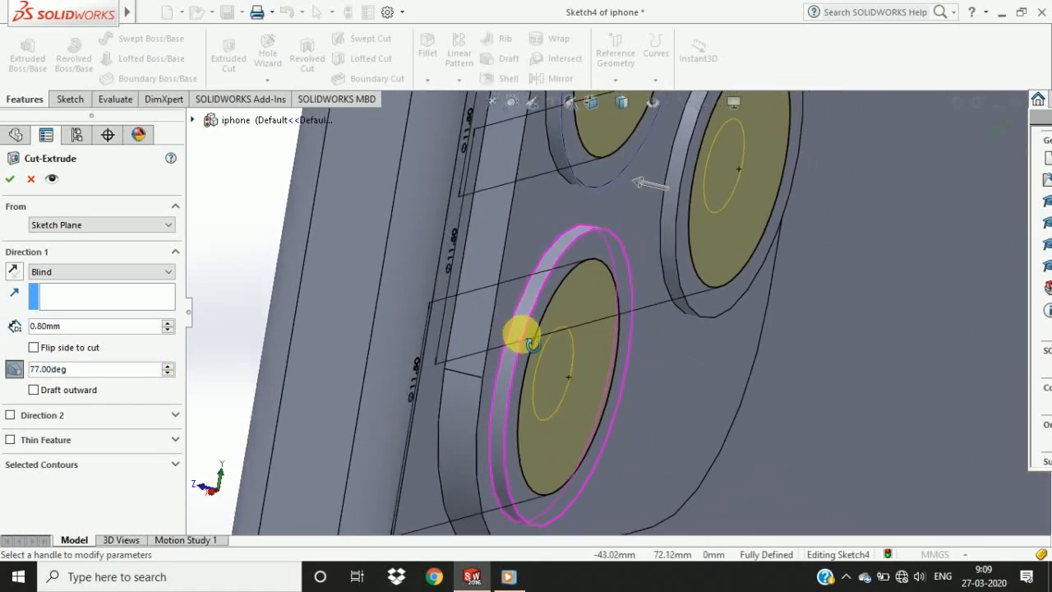
click(10, 179)
Edit the lens cut feature and set its draft angle to 80°.
scroll(388, 250, up, 5)
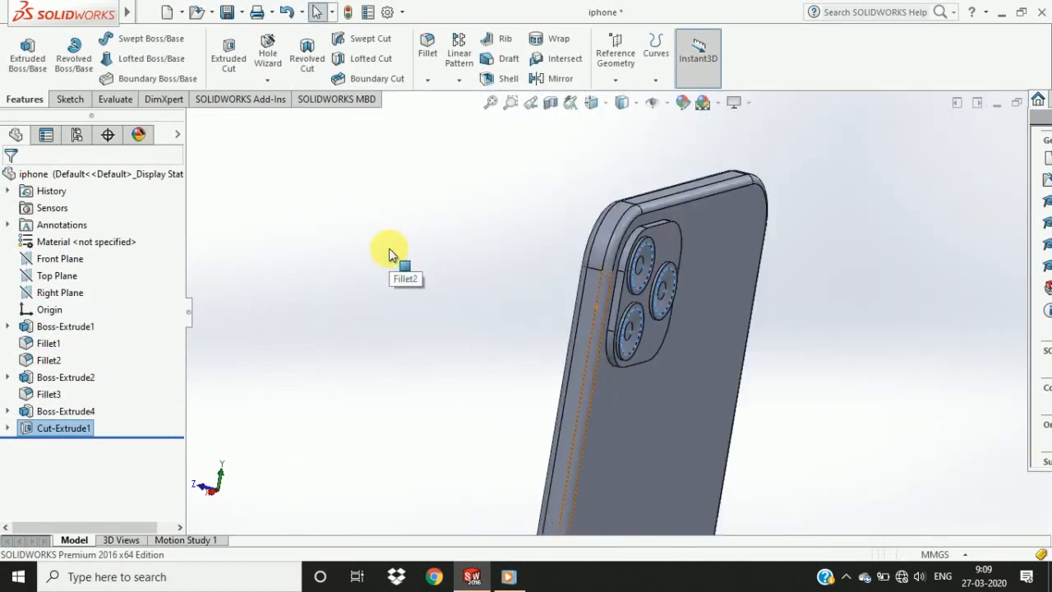
middle_drag(388, 258, 659, 353)
scroll(659, 355, down, 6)
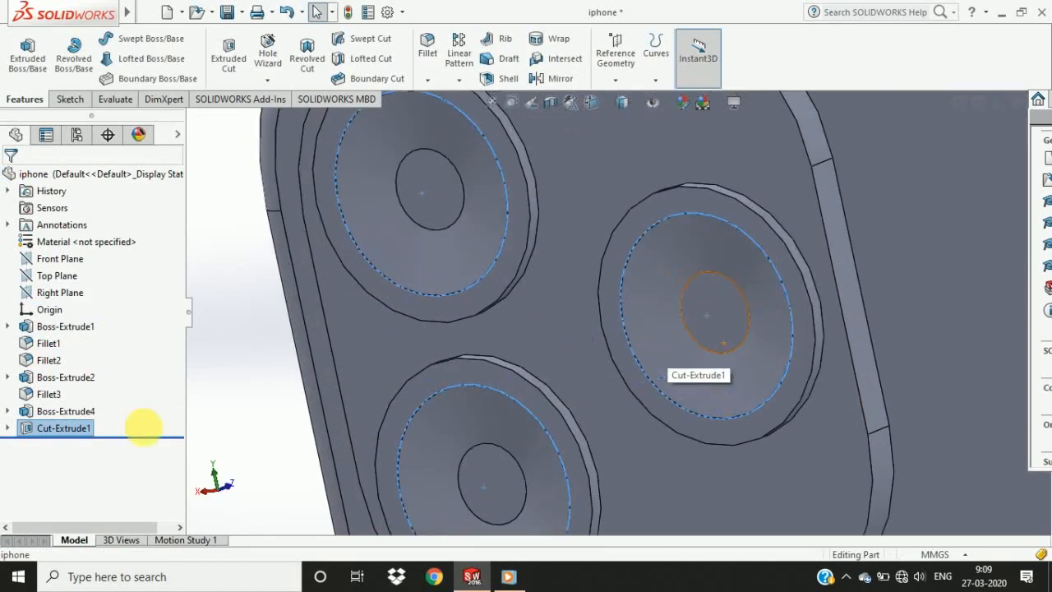
click(87, 427)
click(87, 383)
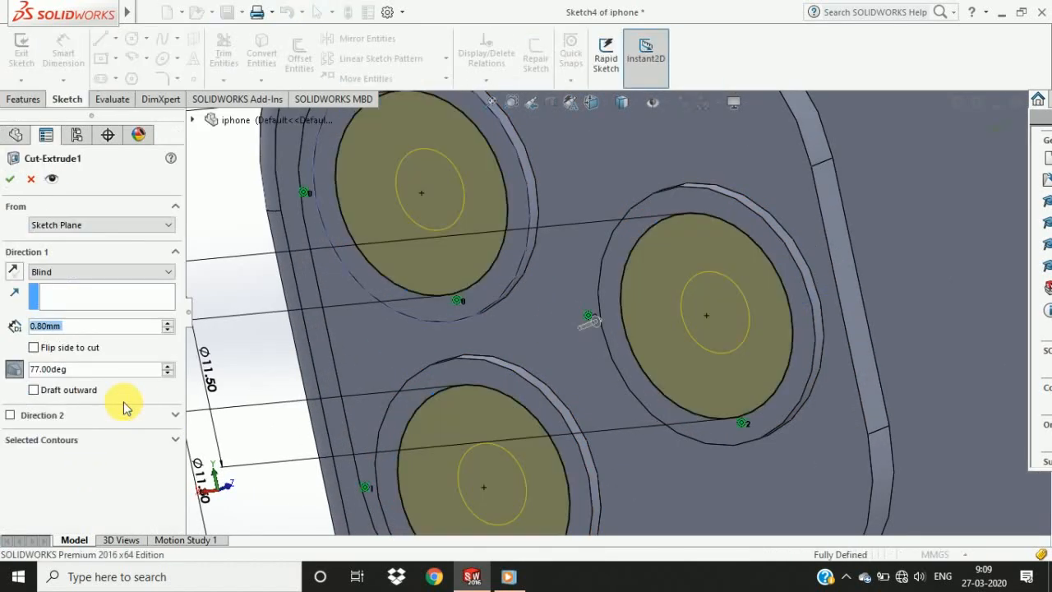
triple_click(170, 366)
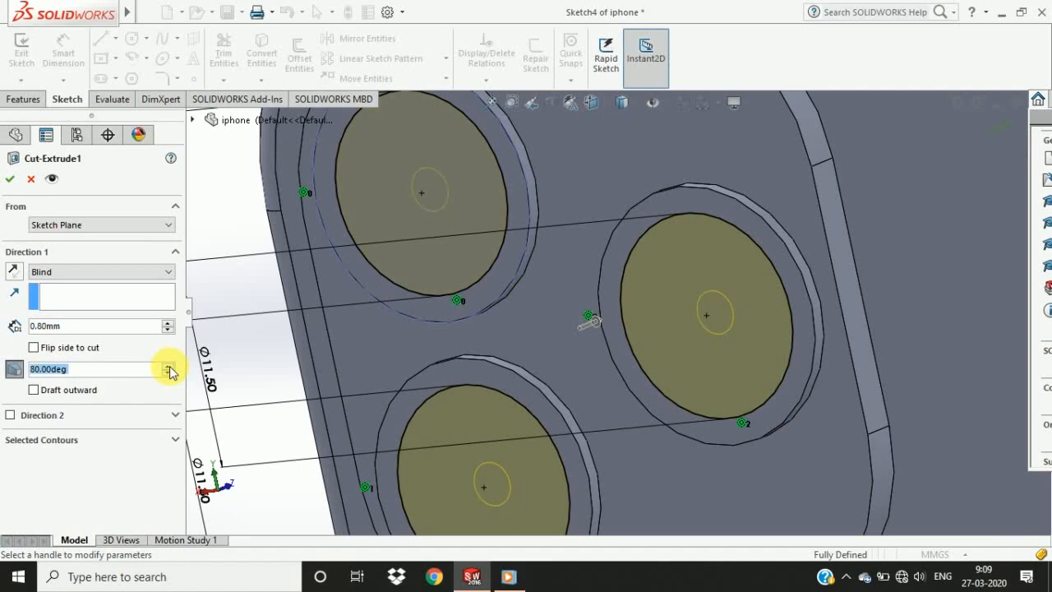
scroll(471, 337, down, 4)
scroll(471, 337, up, 10)
middle_drag(471, 341, 467, 346)
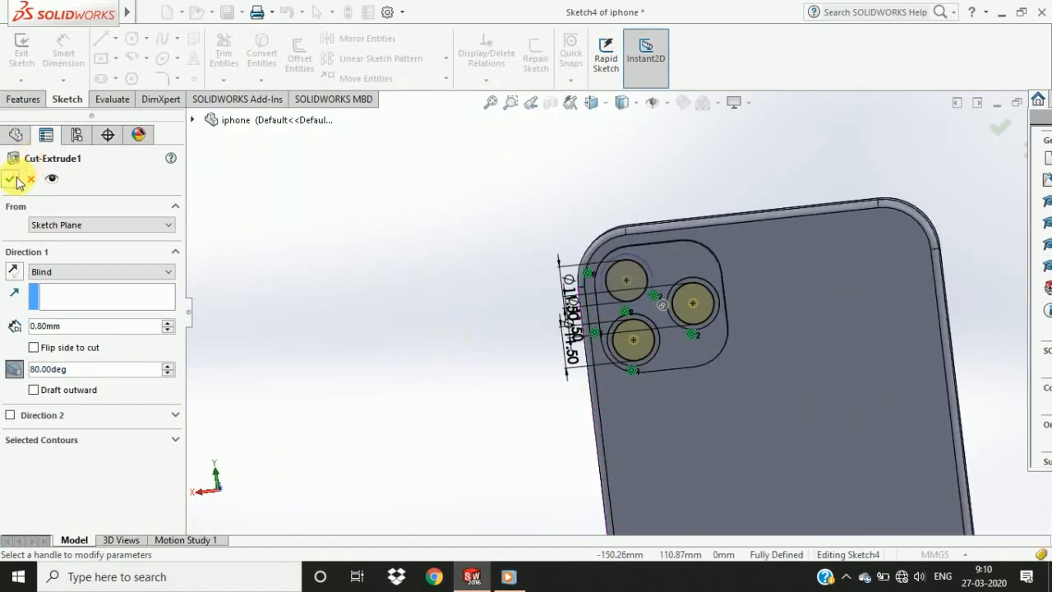
click(11, 180)
Start an extruded cut that reuses Sketch3 from the raised lens extrusion and open its contour selection.
scroll(742, 312, down, 6)
scroll(692, 296, up, 4)
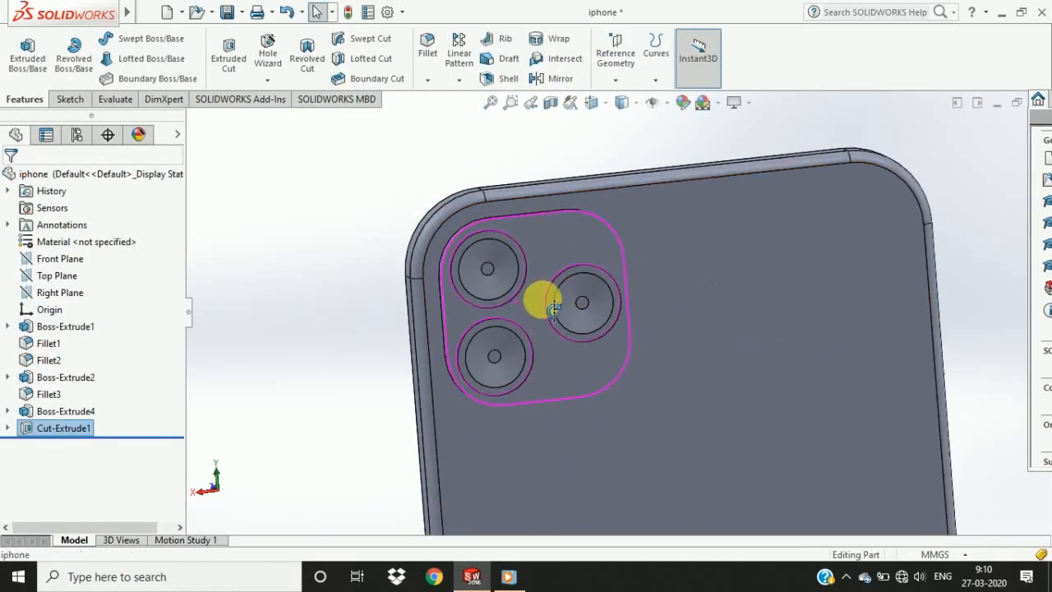
scroll(567, 300, down, 5)
mouse_move(382, 215)
middle_down()
mouse_move(578, 222)
mouse_move(420, 250)
middle_up()
click(7, 411)
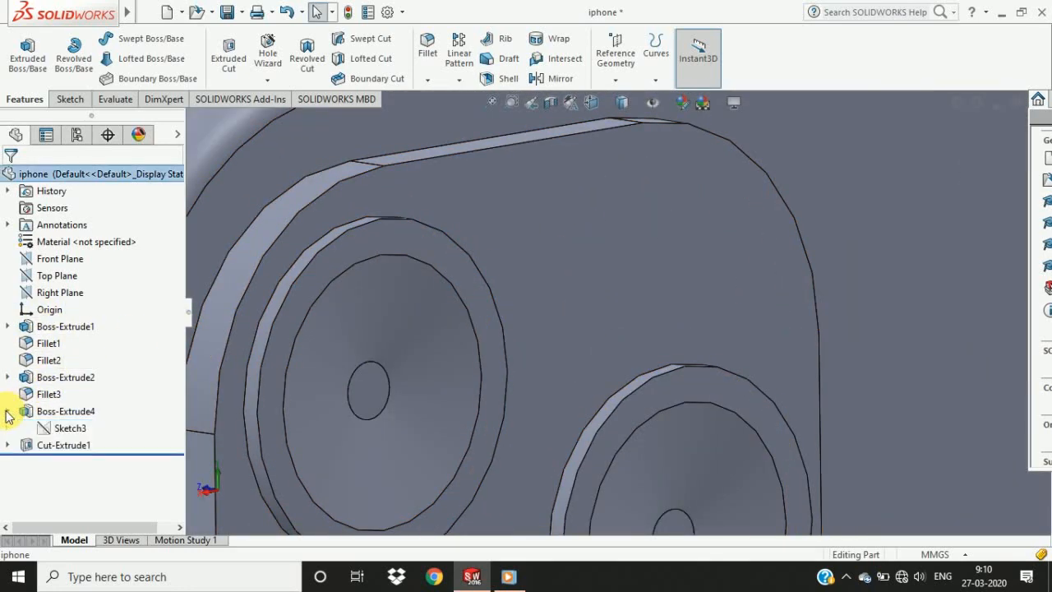
click(72, 427)
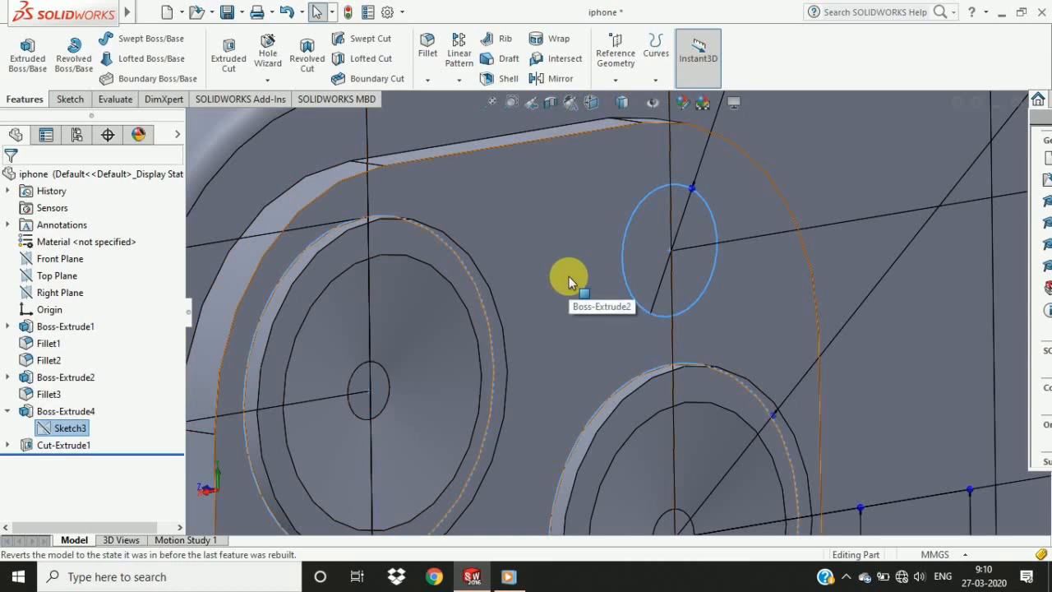
scroll(420, 239, up, 3)
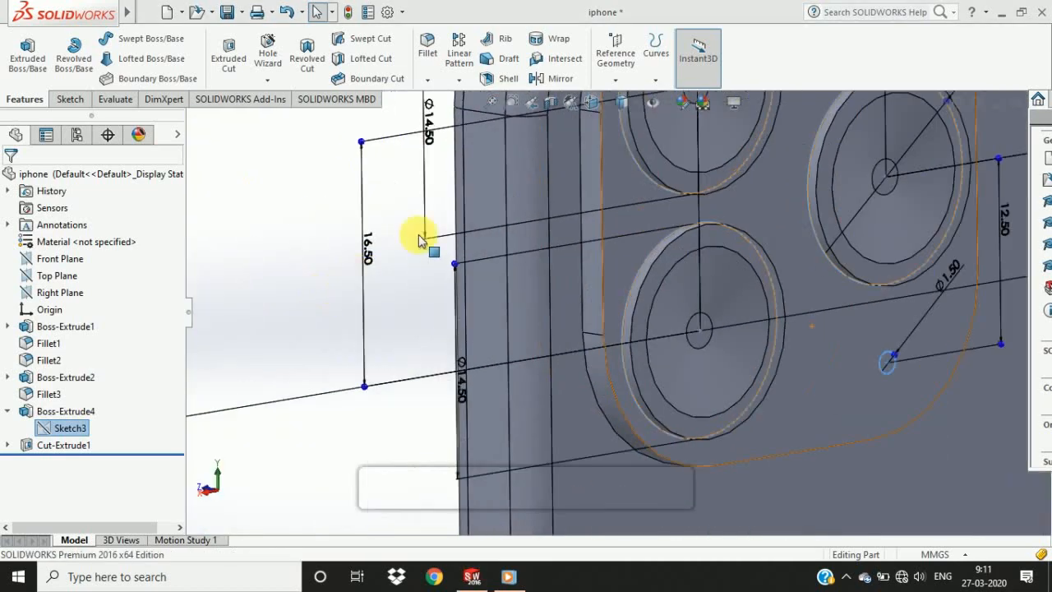
scroll(860, 329, down, 6)
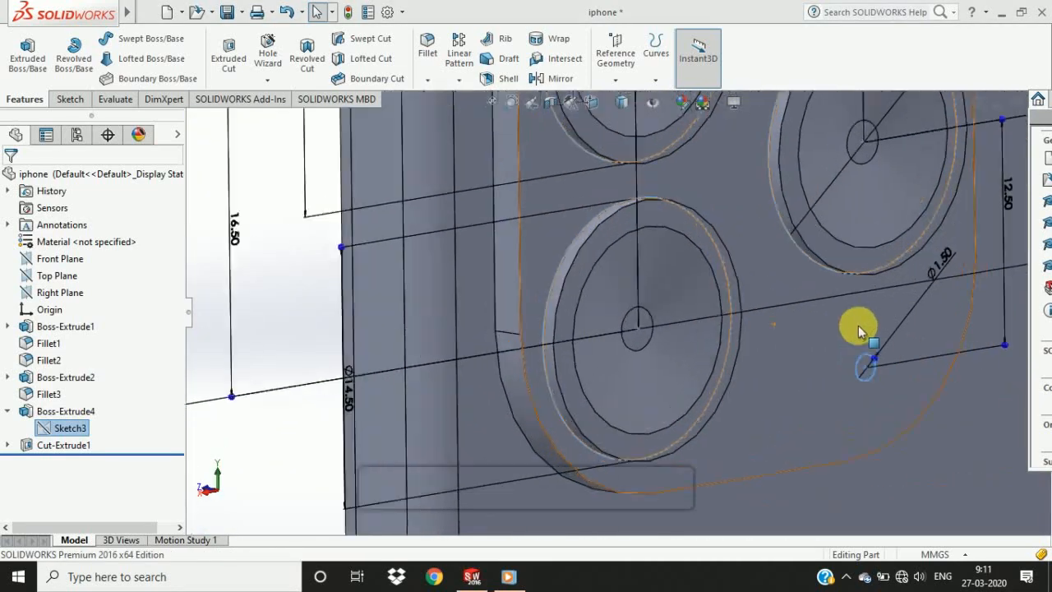
click(229, 56)
click(18, 464)
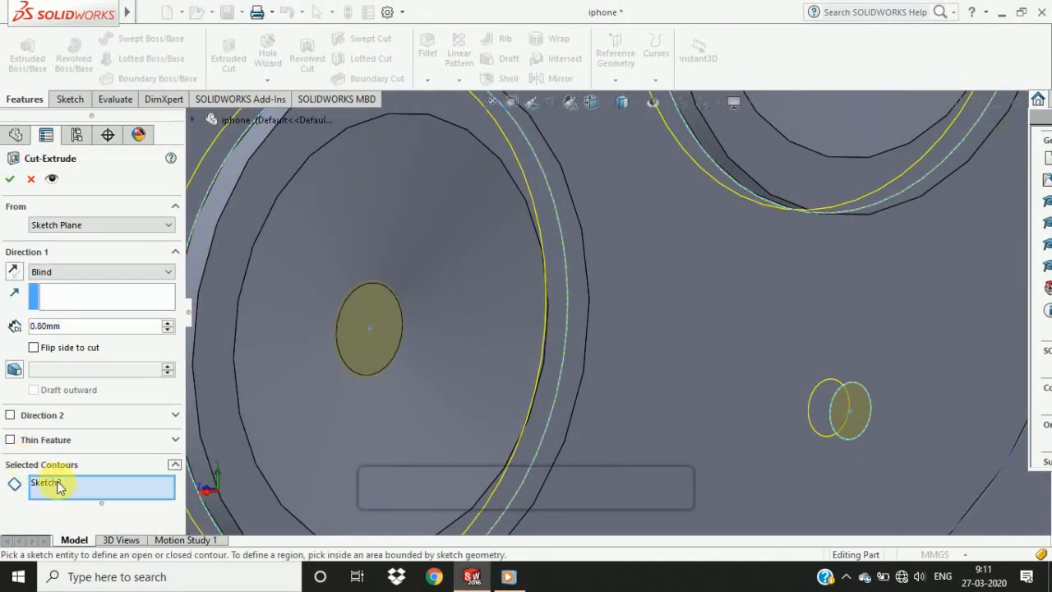
Replace the contour selection with the 1.5 mm circle region and cut it to a blind depth of 0.8 mm.
click(80, 486)
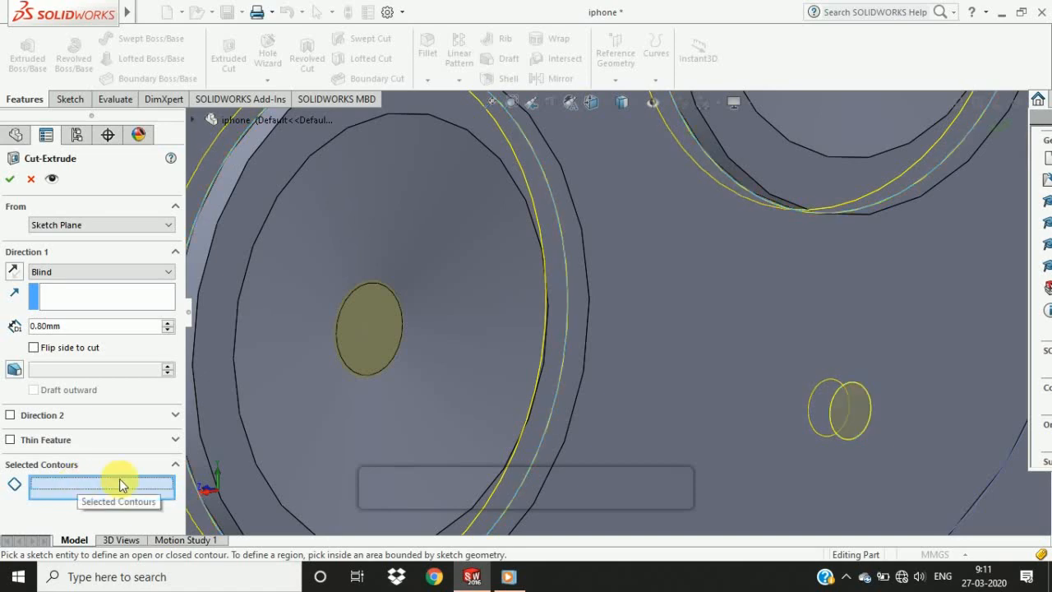
click(844, 404)
click(62, 326)
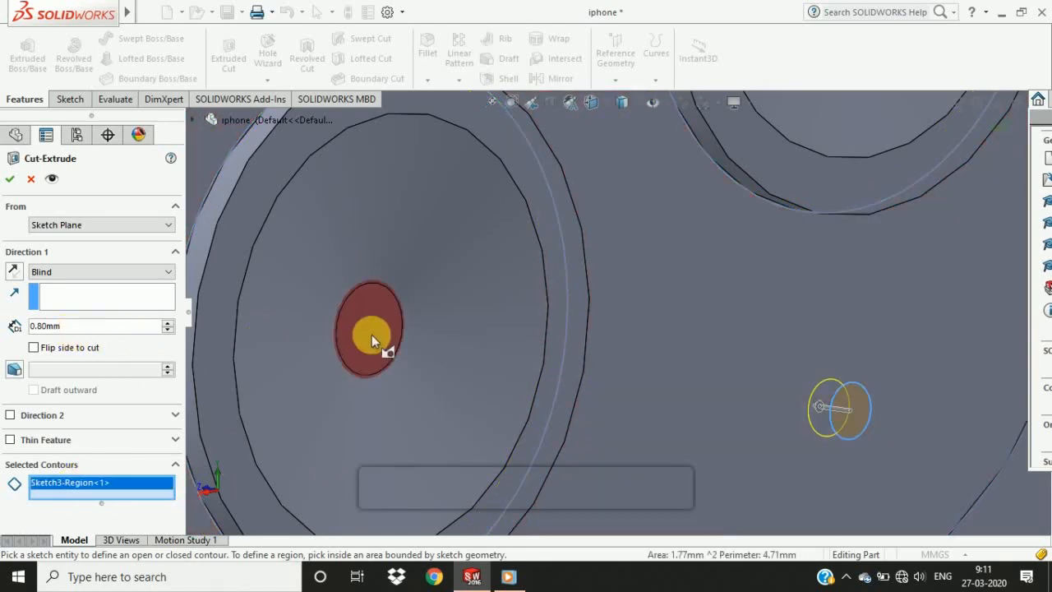
middle_drag(371, 335, 432, 357)
click(13, 184)
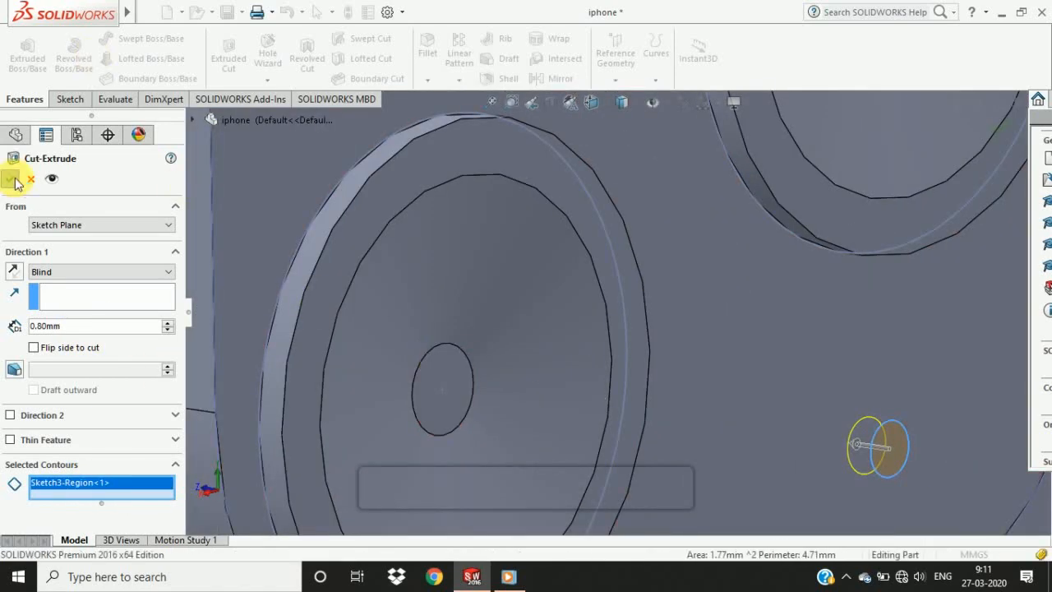
scroll(670, 298, up, 5)
scroll(685, 345, down, 1)
click(305, 327)
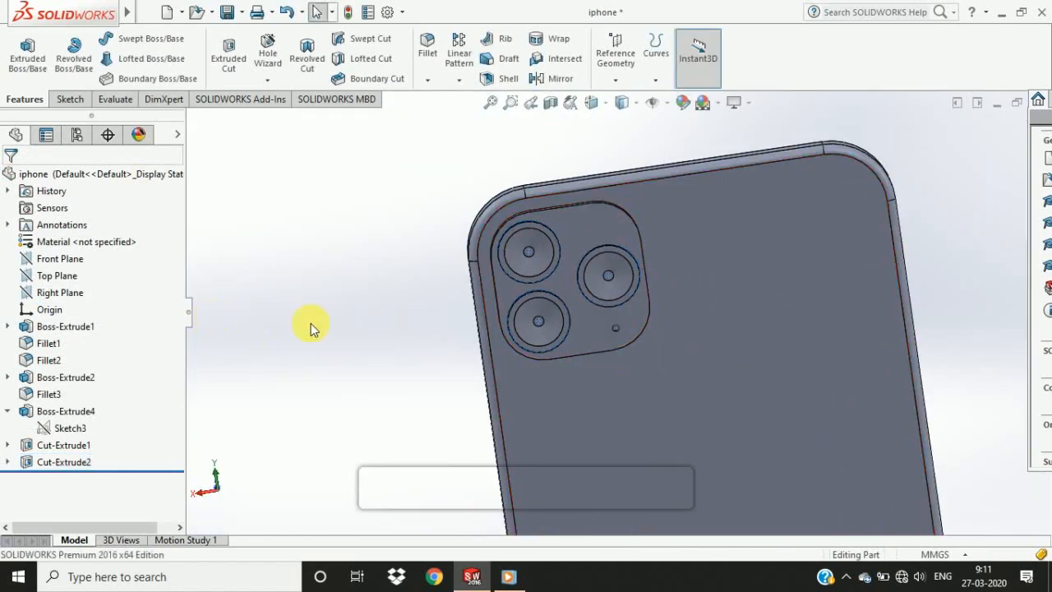
Start an extruded cut from Sketch3 and replace its contour selection with the circle region above the right-hand lens.
scroll(642, 225, down, 6)
click(228, 58)
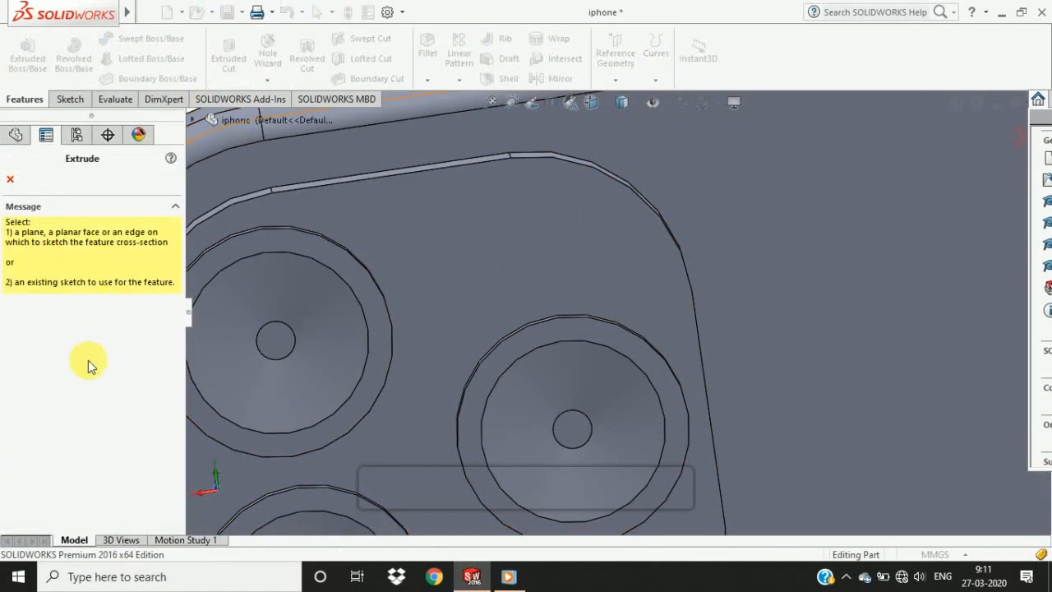
click(14, 178)
click(70, 427)
click(245, 68)
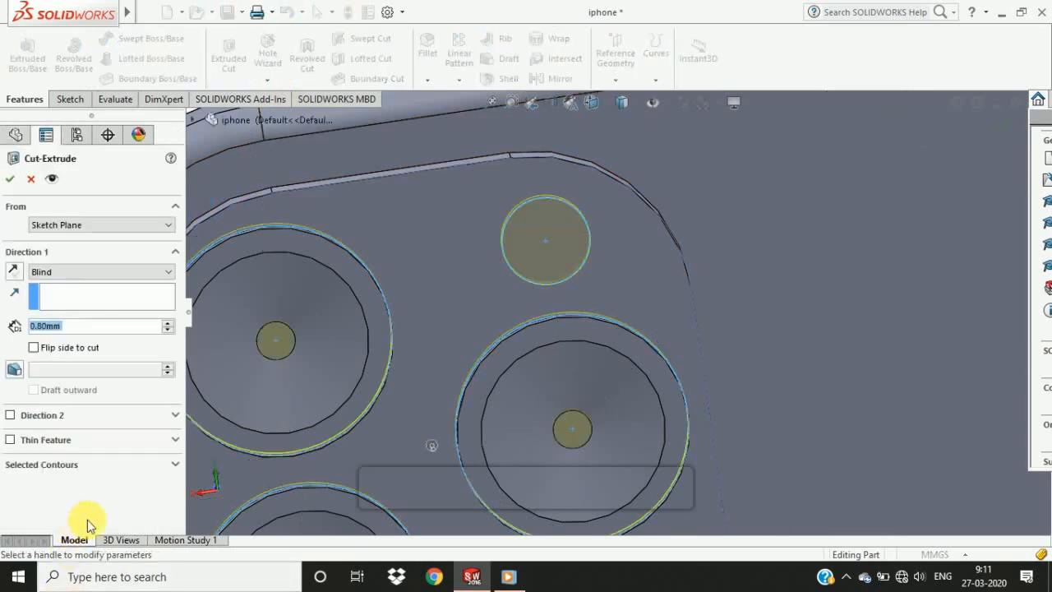
click(56, 467)
click(125, 487)
key(Delete)
click(540, 245)
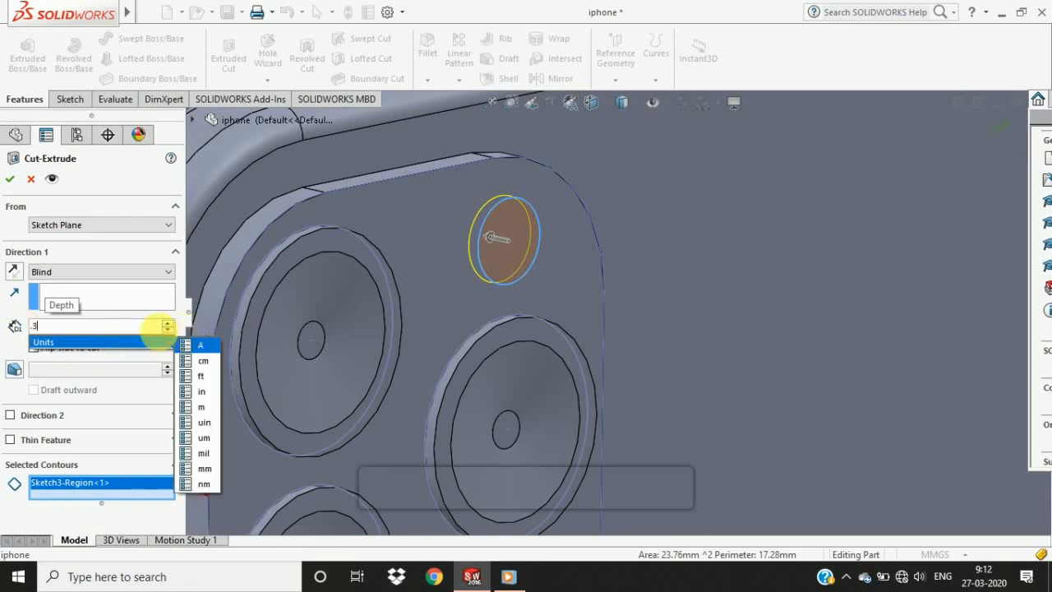
Set the circle region's cut to a blind depth of 0.3 mm and complete the feature.
key(BackSpace)
text(.2)
key(Return)
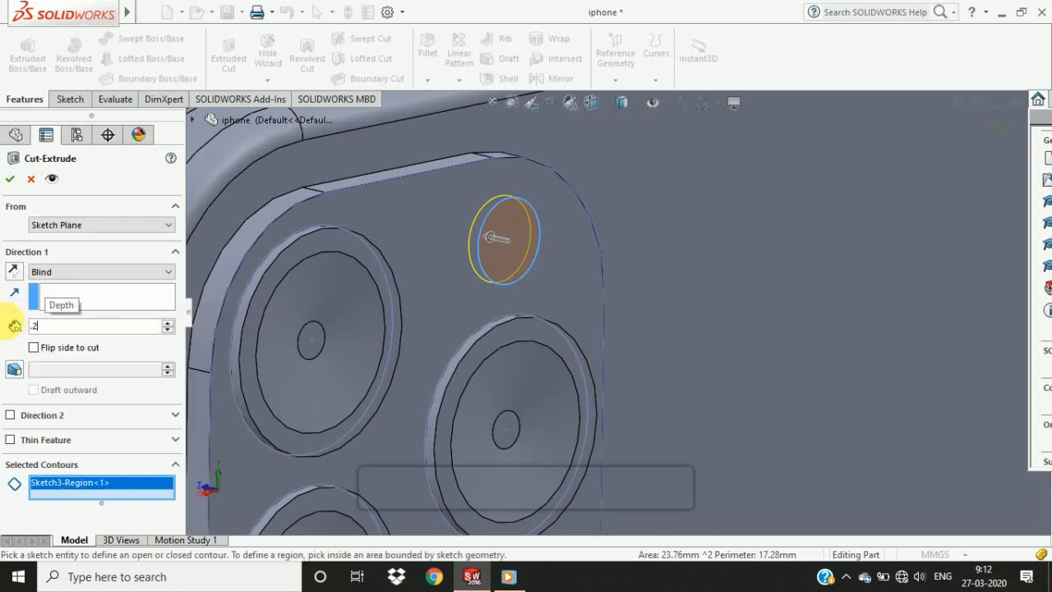
key(Return)
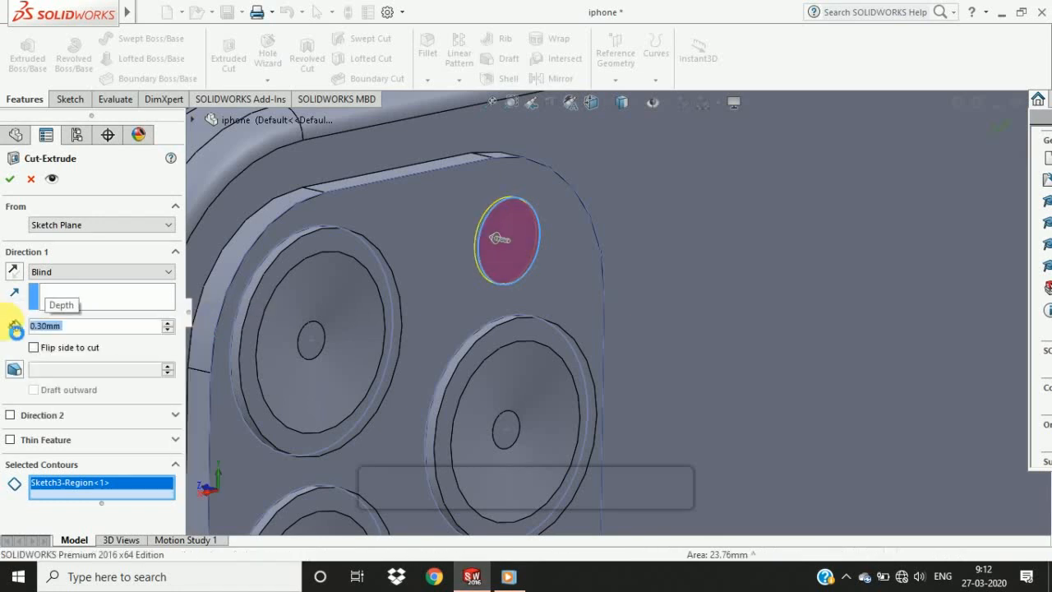
scroll(523, 332, up, 7)
click(455, 341)
middle_drag(455, 341, 693, 315)
scroll(413, 287, down, 10)
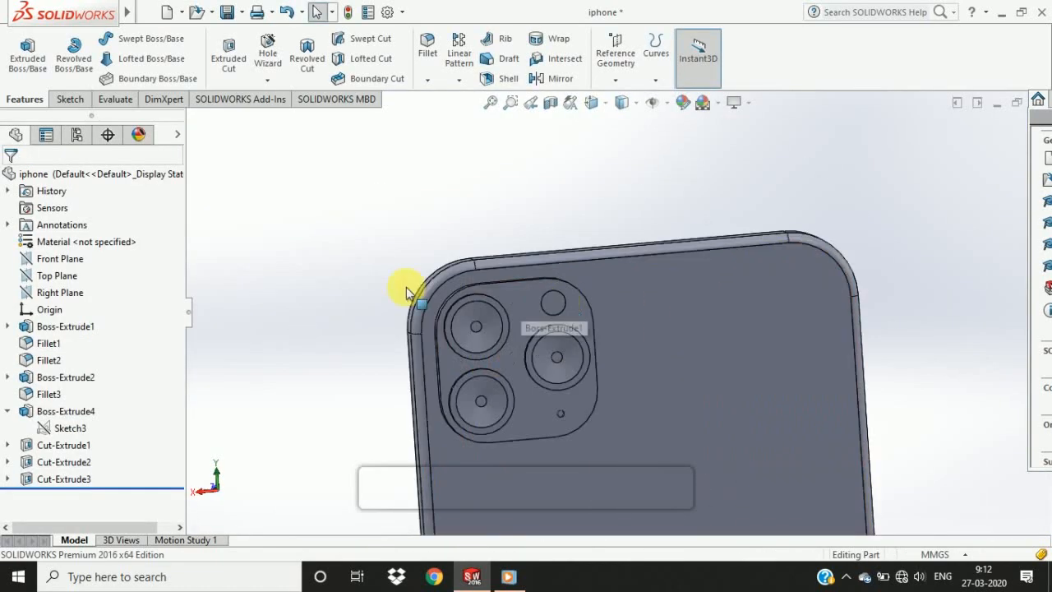
Fillet the outer top edge of the raised camera boss with a 0.6 mm radius.
click(436, 55)
click(592, 285)
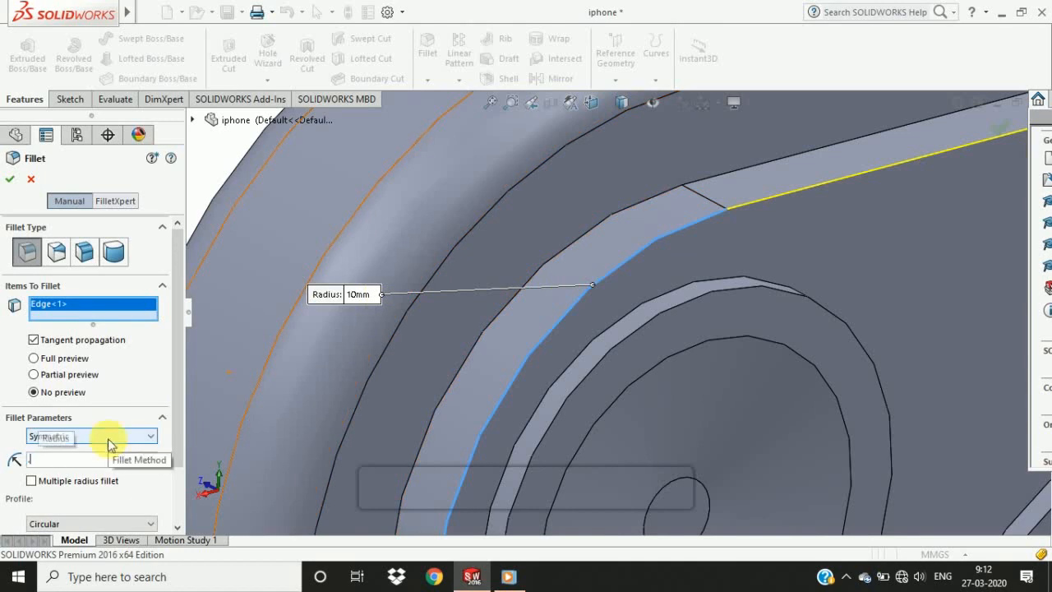
key(Return)
key(Return)
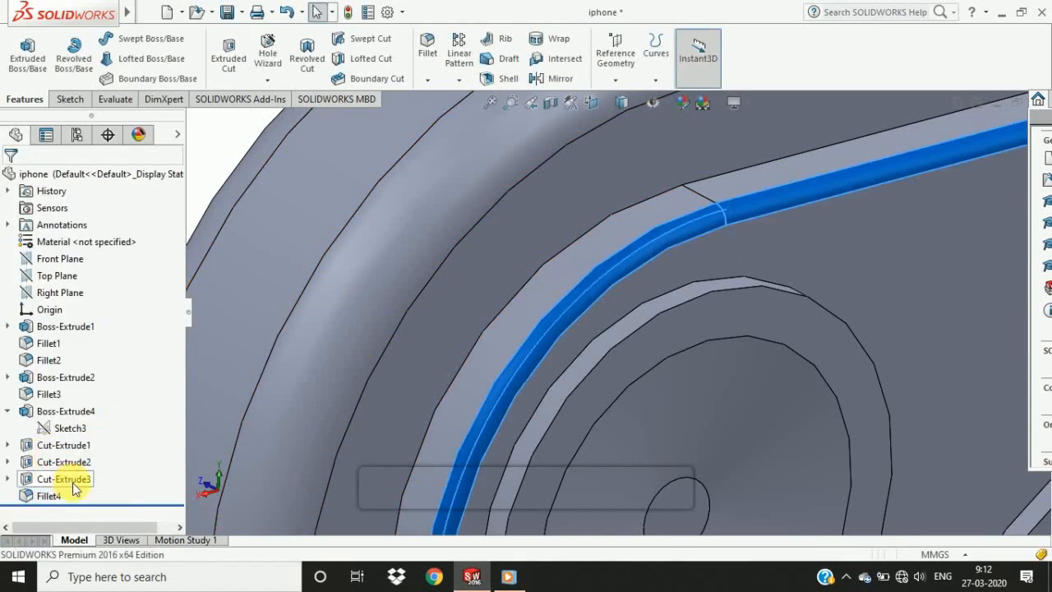
click(72, 482)
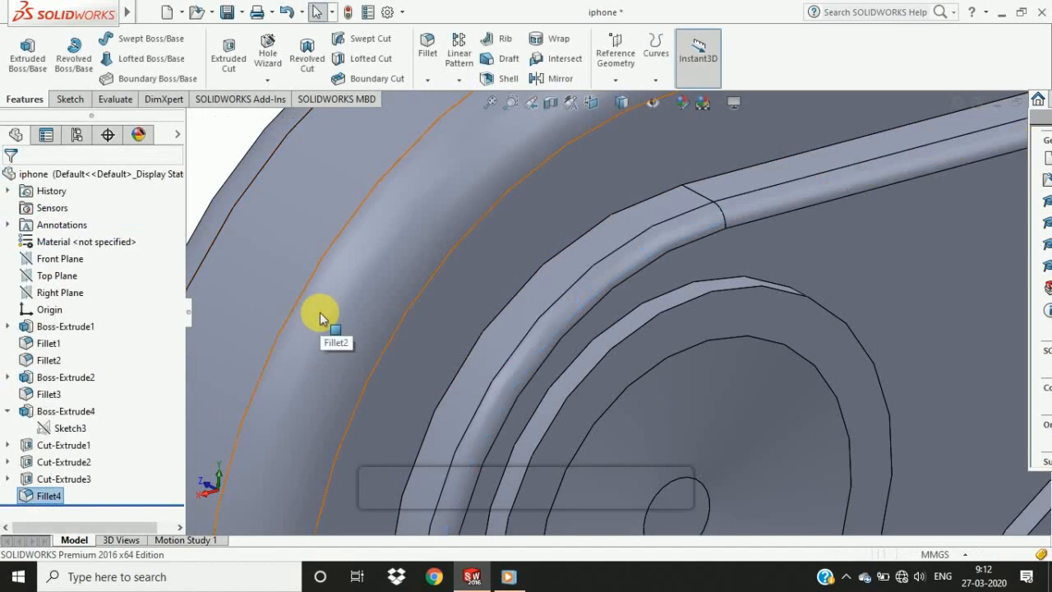
scroll(320, 312, up, 8)
middle_drag(319, 312, 561, 411)
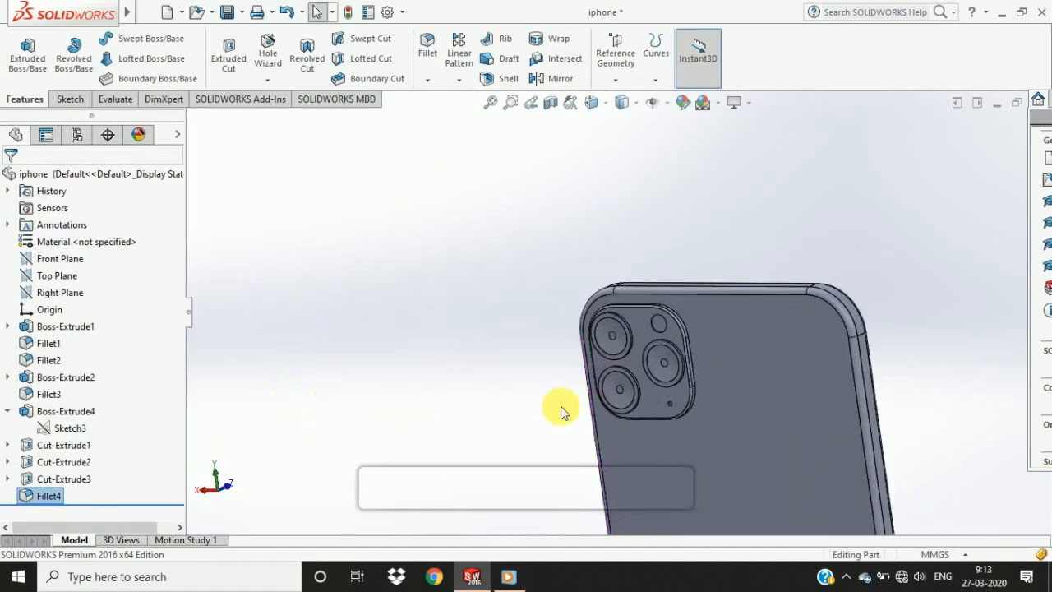
Start a 0.6 mm fillet and select the outer rim edges of the upper-left and right lenses.
scroll(575, 329, down, 10)
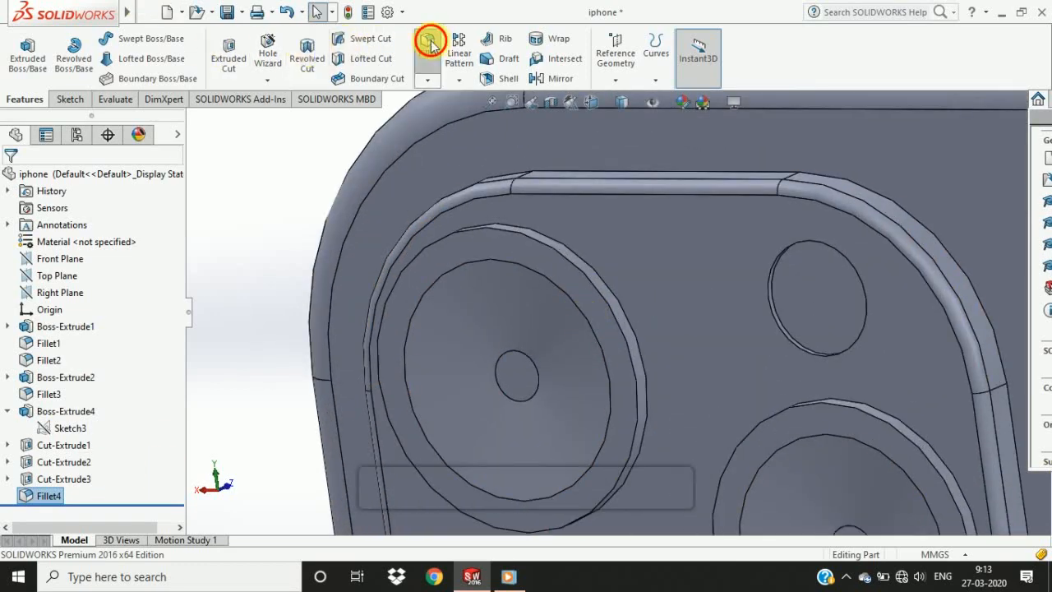
click(429, 46)
scroll(618, 287, down, 4)
click(603, 322)
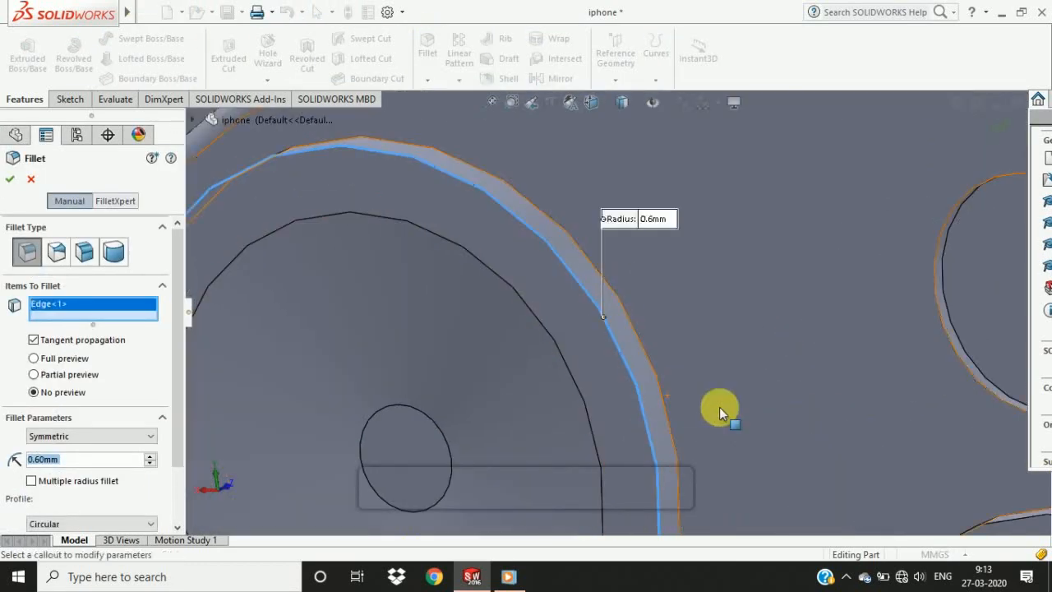
scroll(720, 408, up, 5)
scroll(904, 505, down, 3)
click(912, 480)
click(913, 478)
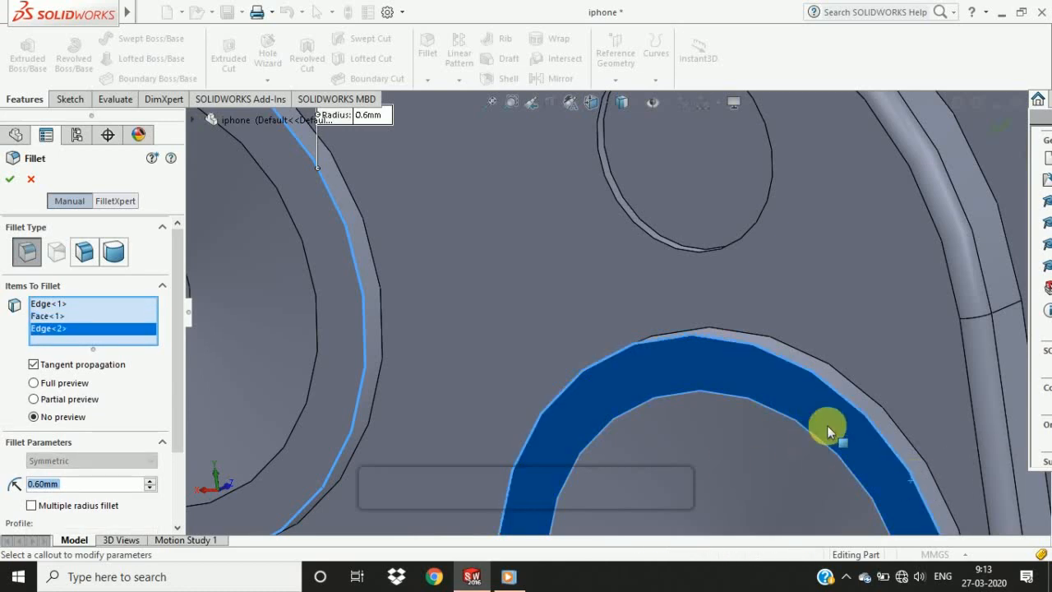
click(827, 425)
Add the lower-left lens's outer rim edge to the selection and complete the 0.6 mm fillet.
scroll(592, 464, up, 4)
scroll(592, 427, down, 4)
click(623, 403)
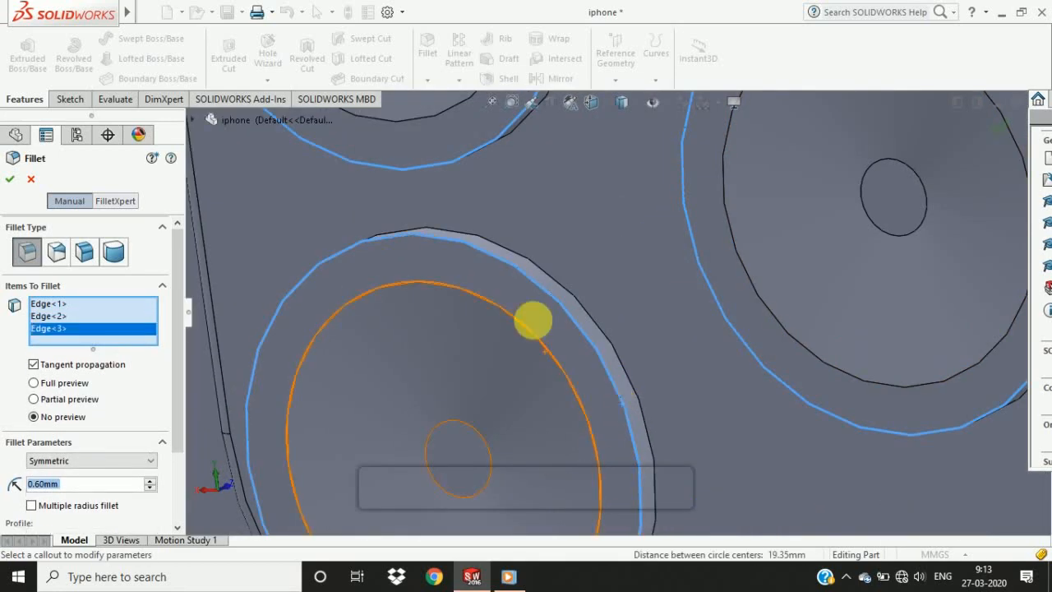
key(Return)
scroll(345, 288, up, 6)
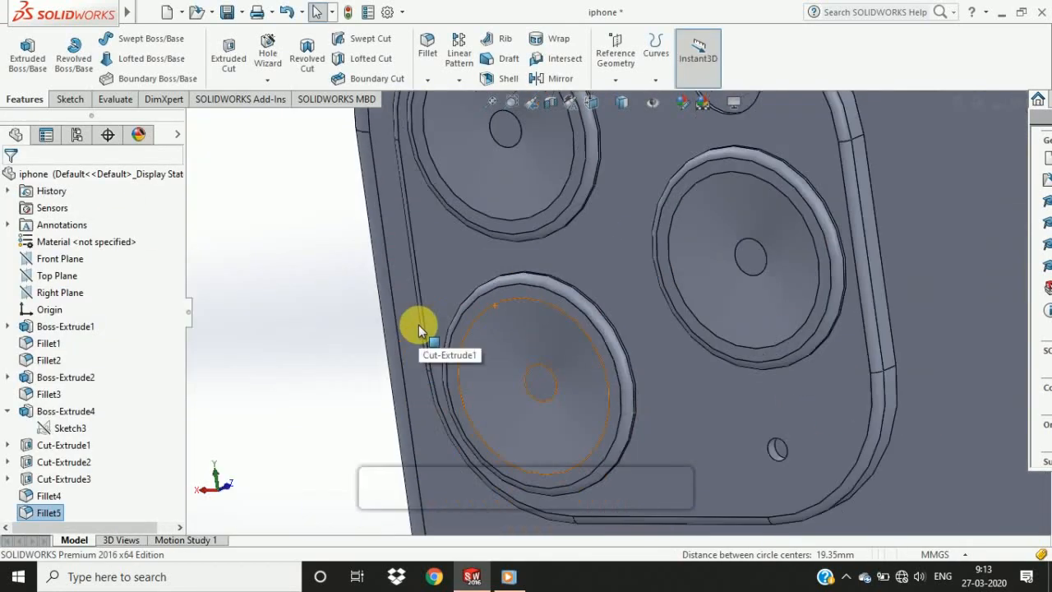
middle_drag(719, 342, 844, 331)
scroll(798, 343, down, 8)
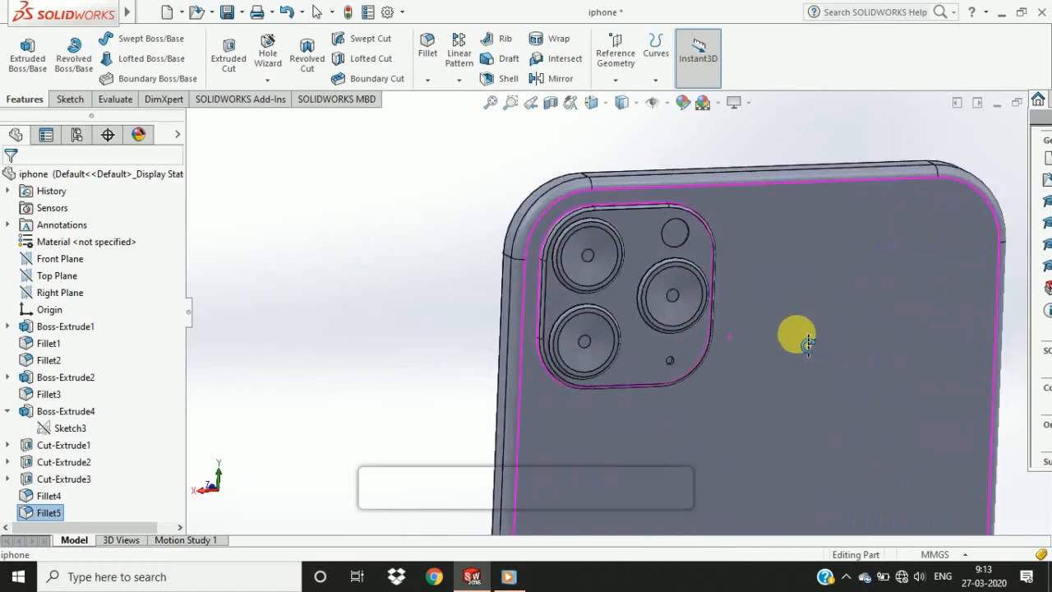
Fillet the rim of the small hole in the camera boss with a 0.2 mm radius.
middle_drag(467, 243, 501, 308)
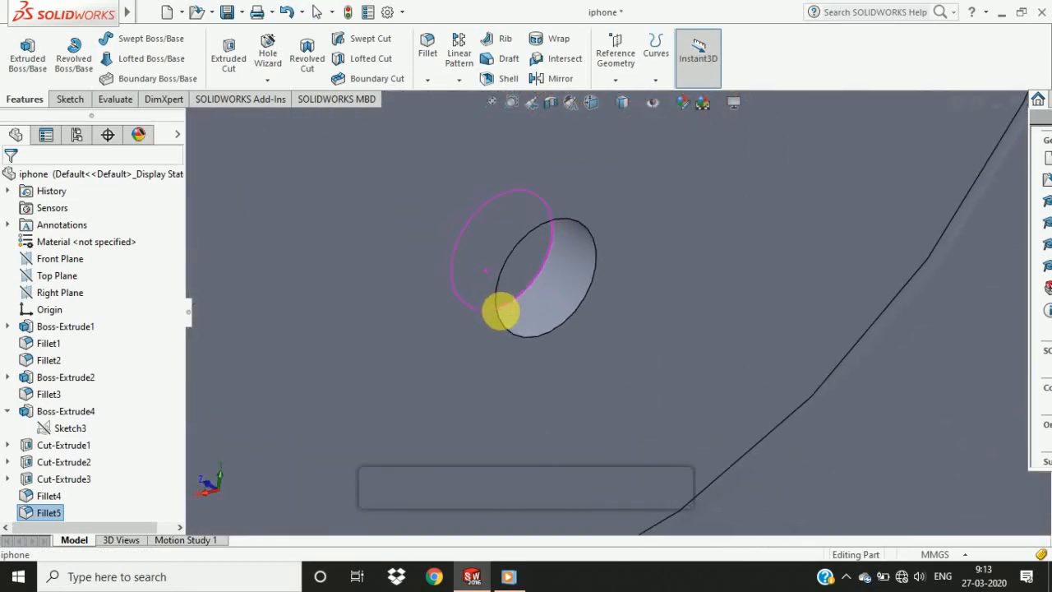
click(428, 41)
click(531, 315)
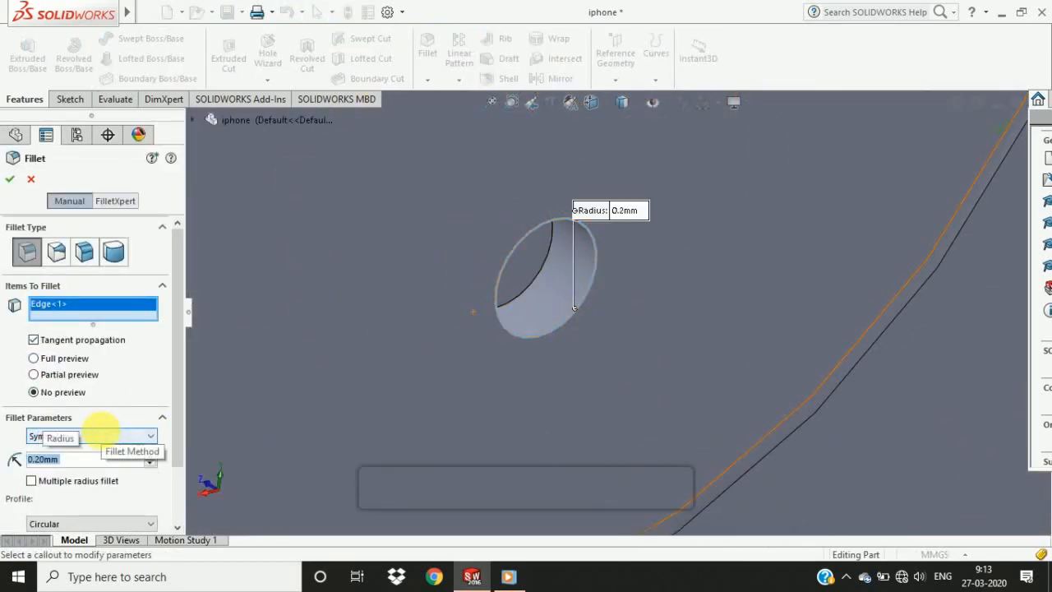
key(Return)
scroll(270, 375, up, 10)
scroll(640, 199, down, 12)
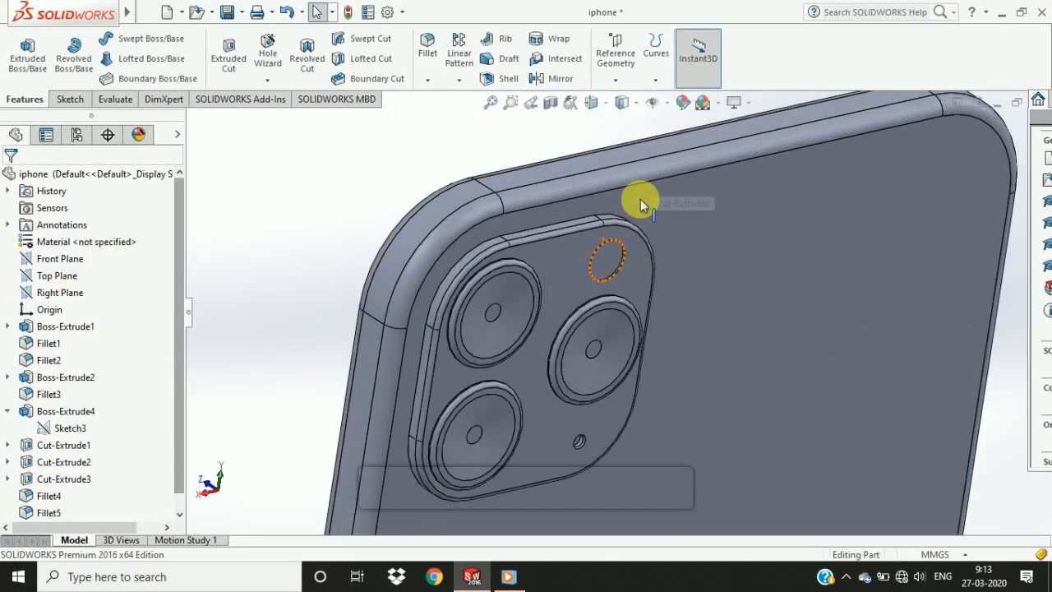
Fillet the outer edge of the shallow circular recess above the right-hand lens with a 0.1 mm radius.
click(427, 49)
click(648, 355)
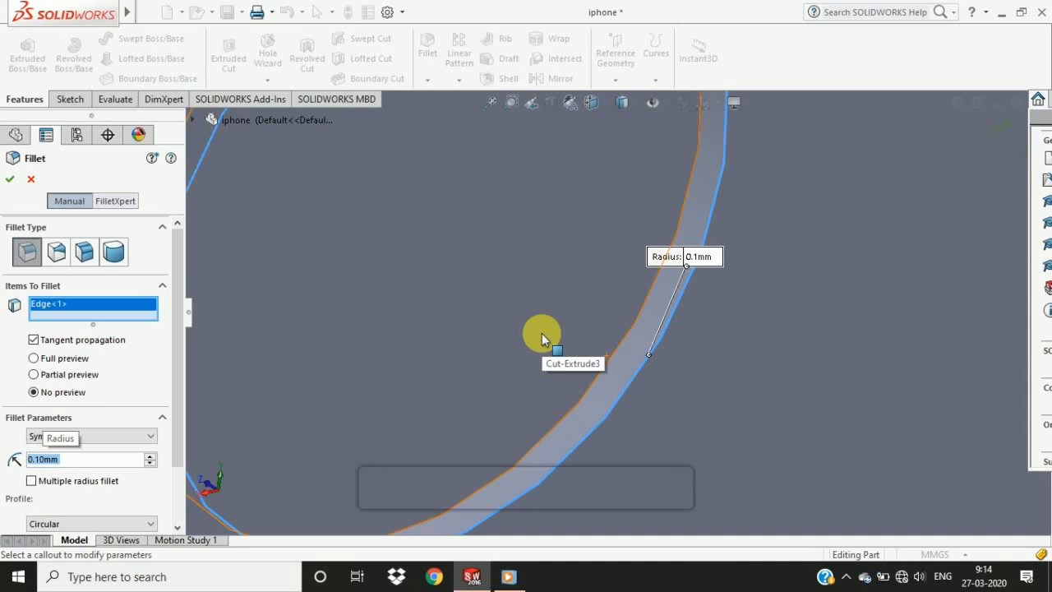
click(9, 179)
scroll(538, 284, up, 10)
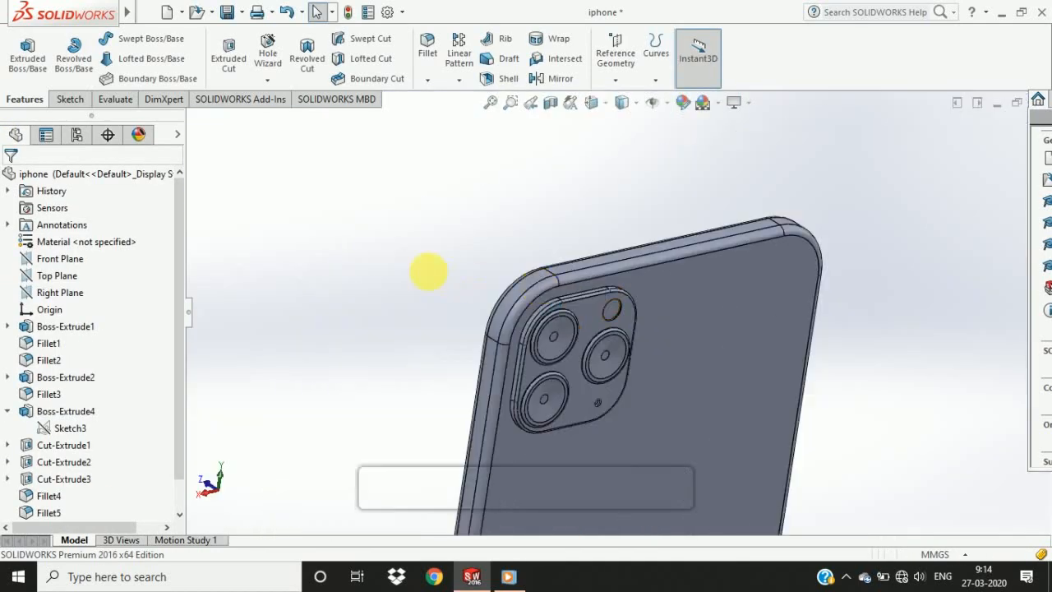
Examine the phone's back and camera module from several angles and restore the regular shaded rendering.
middle_drag(707, 353, 641, 295)
scroll(612, 345, up, 5)
scroll(607, 378, down, 3)
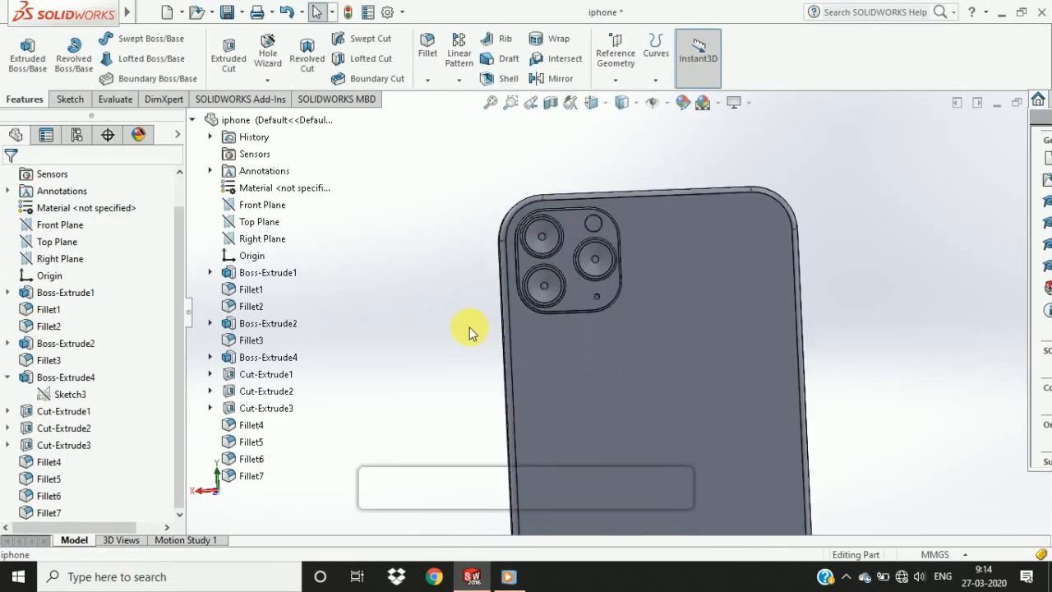
middle_drag(503, 346, 513, 378)
scroll(512, 379, up, 5)
mouse_move(750, 109)
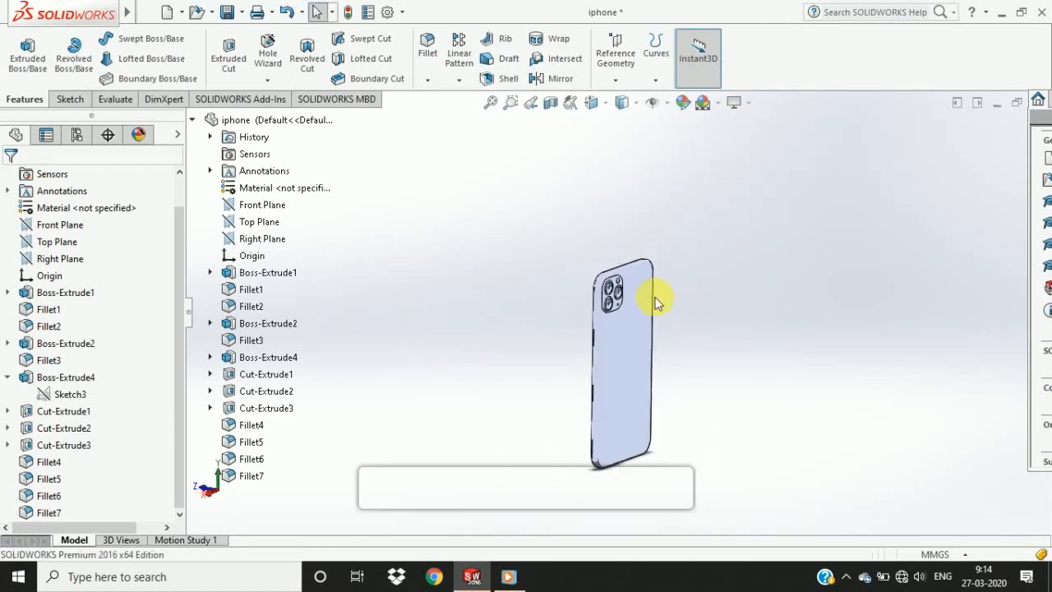
scroll(542, 337, down, 6)
middle_drag(508, 355, 482, 300)
scroll(737, 370, up, 5)
middle_drag(738, 369, 709, 364)
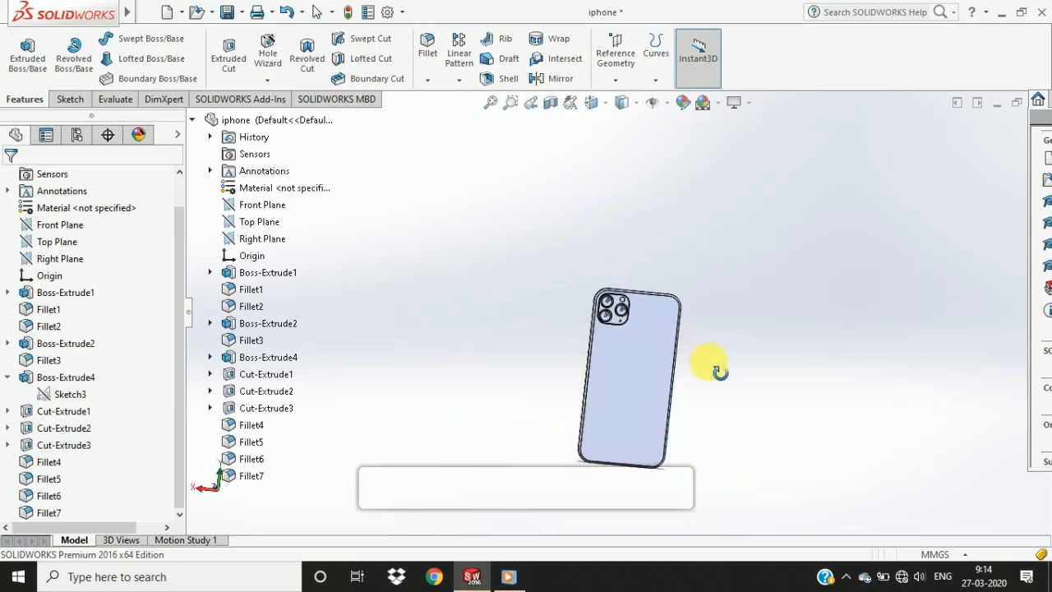
scroll(554, 287, down, 6)
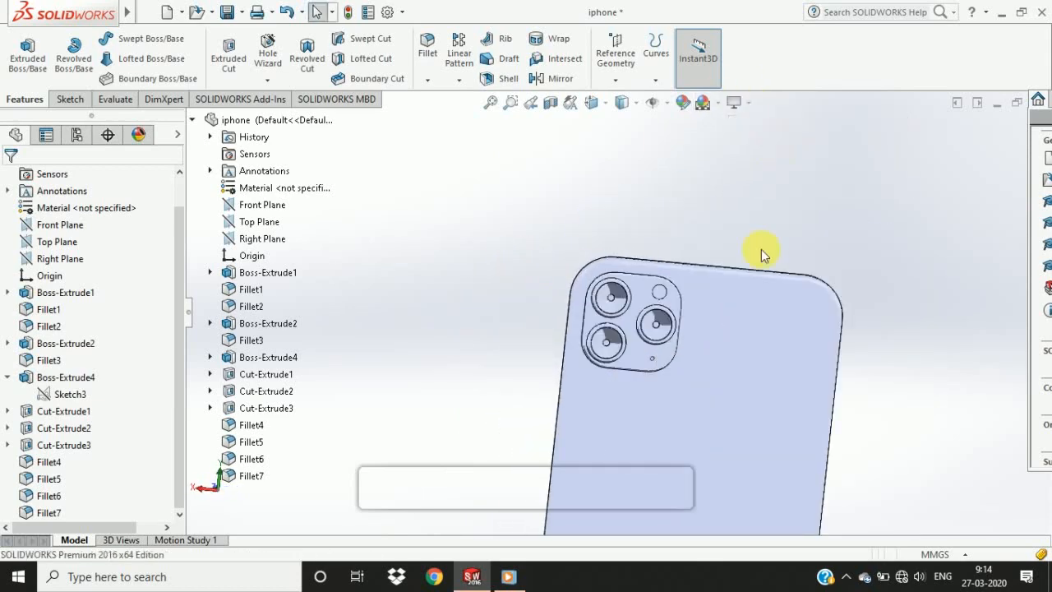
scroll(749, 343, up, 6)
click(748, 104)
click(772, 174)
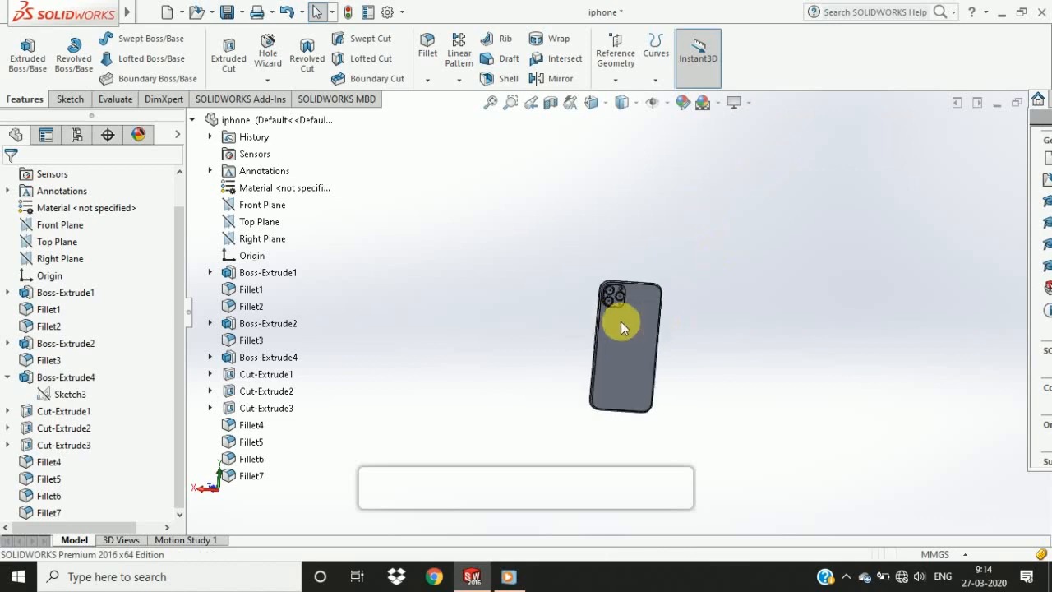
Sketch a center rectangle about 88.4 by 188.4 mm on the plate's front face, centred on the origin.
scroll(612, 271, down, 6)
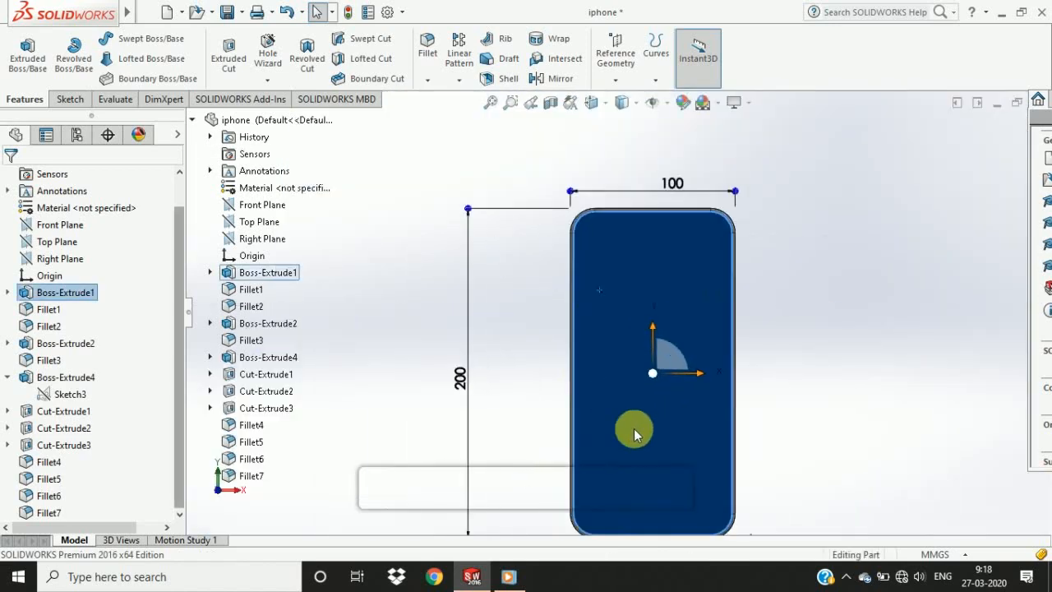
scroll(704, 411, down, 2)
click(69, 99)
click(101, 57)
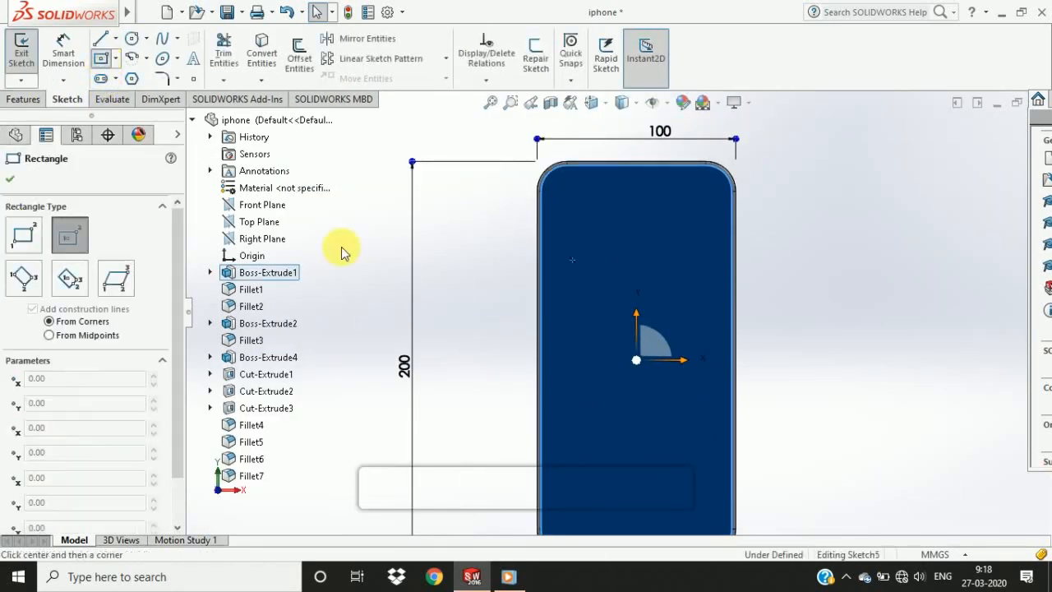
click(636, 360)
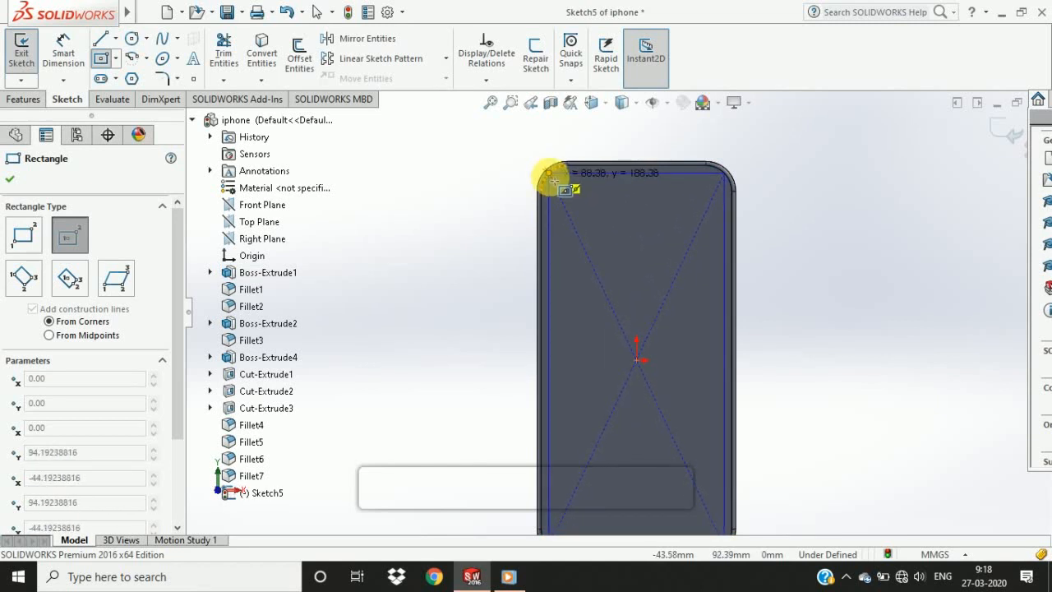
click(548, 172)
key(Escape)
key(Delete)
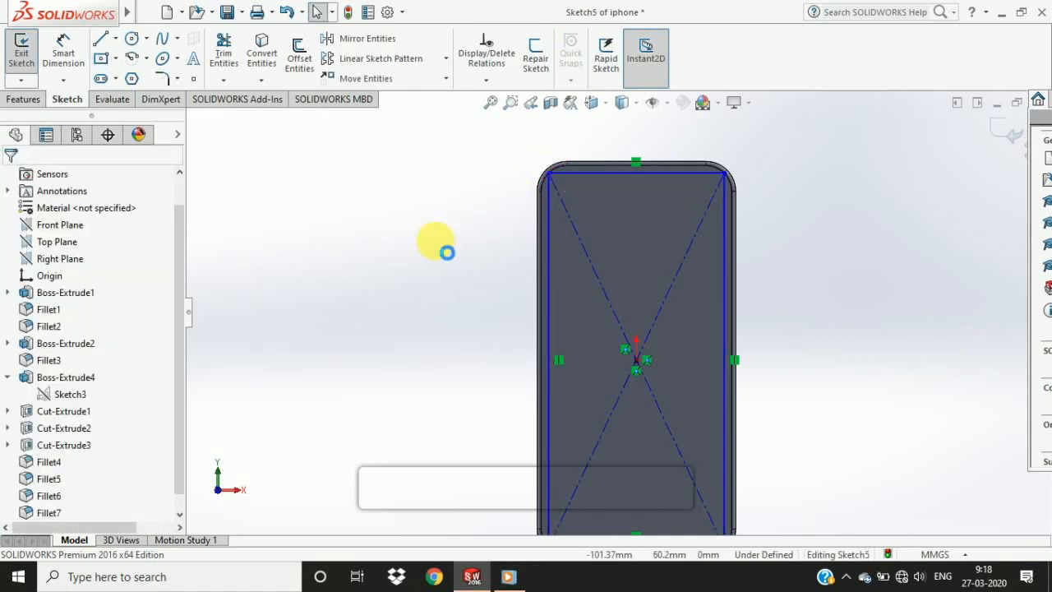
Sketch a narrow corner rectangle hanging from the middle of the large rectangle's top edge as the notch.
scroll(590, 318, up, 3)
scroll(616, 411, down, 6)
scroll(628, 297, up, 7)
scroll(631, 291, down, 5)
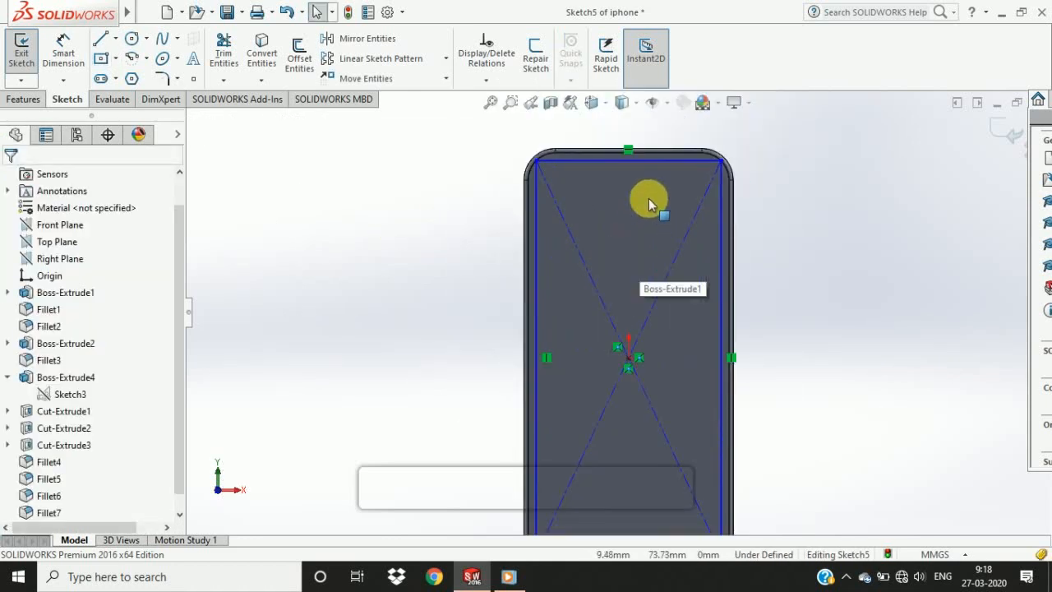
click(113, 64)
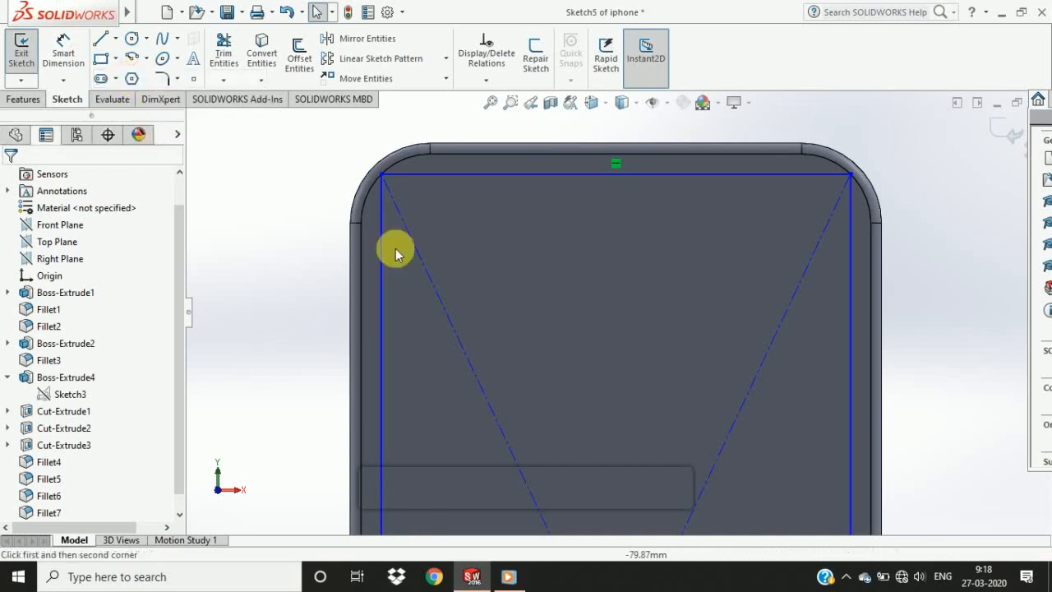
click(488, 175)
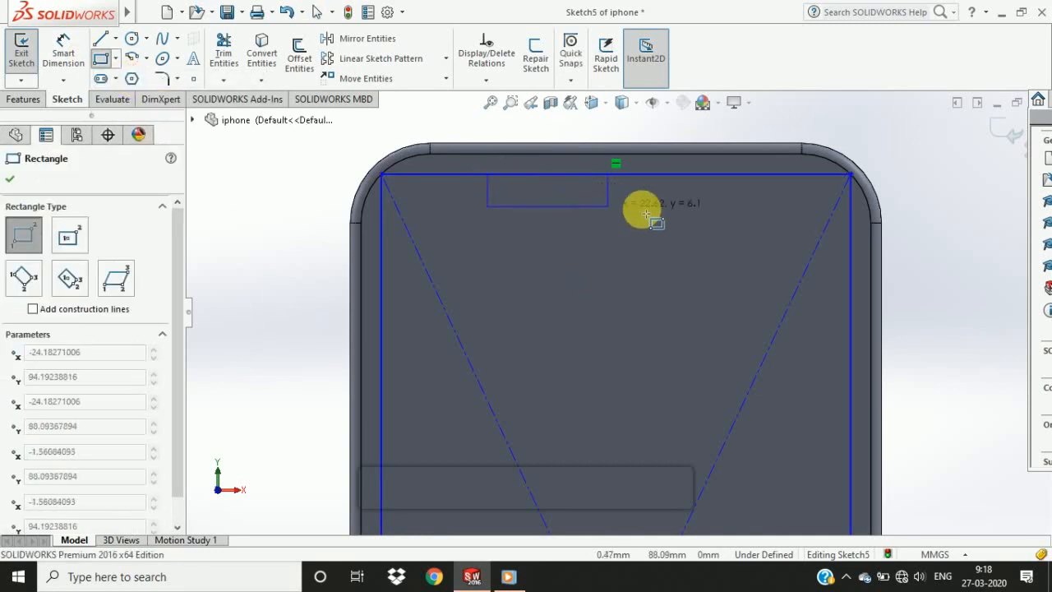
click(754, 204)
key(Escape)
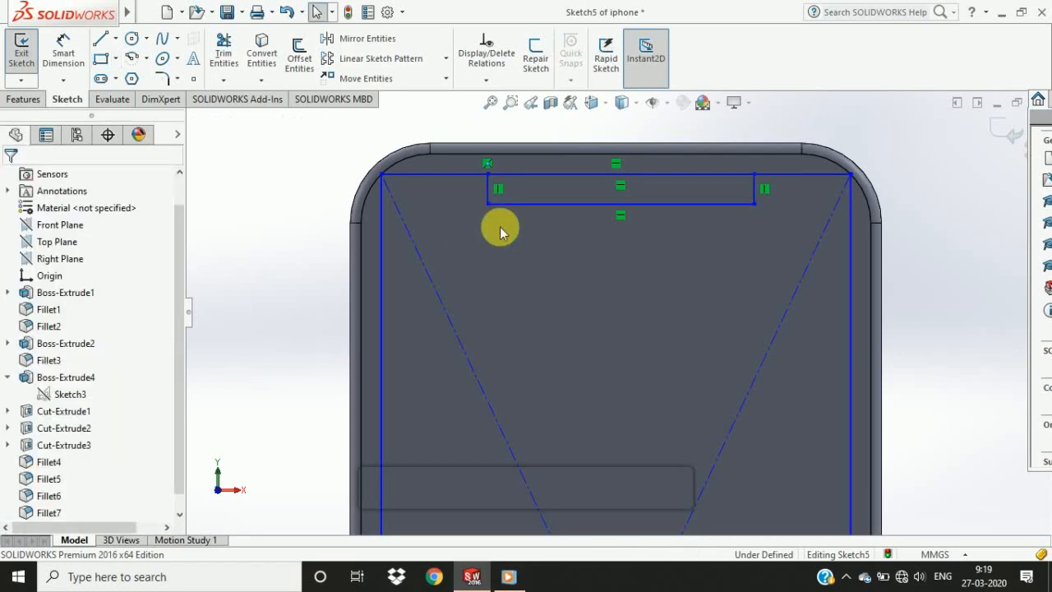
Dimension the large center rectangle's bottom edge and set its width to 90 mm.
scroll(594, 284, down, 2)
scroll(618, 436, up, 6)
scroll(618, 429, down, 5)
click(64, 51)
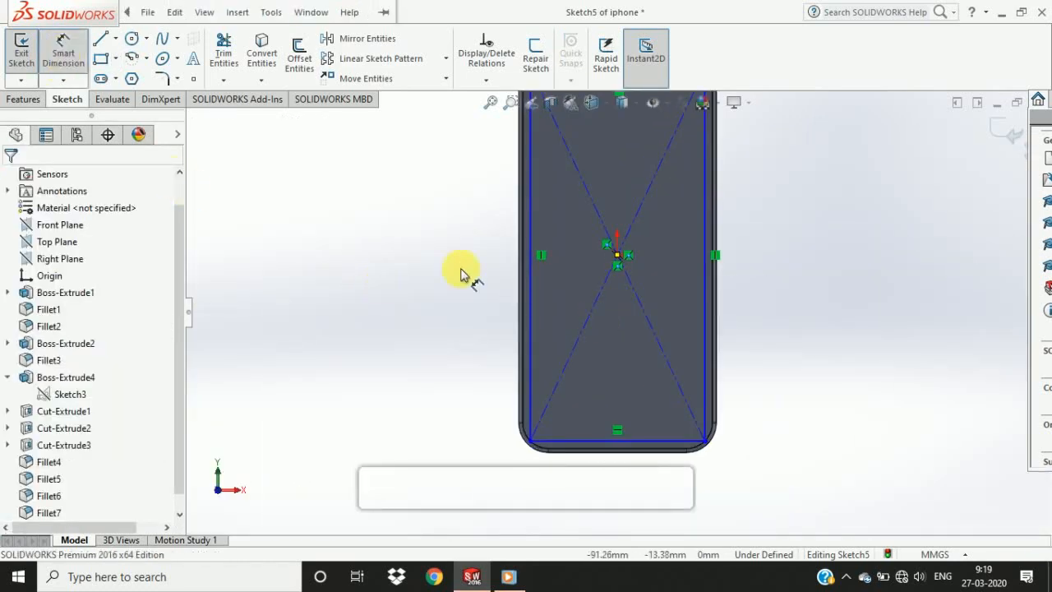
click(606, 451)
click(388, 425)
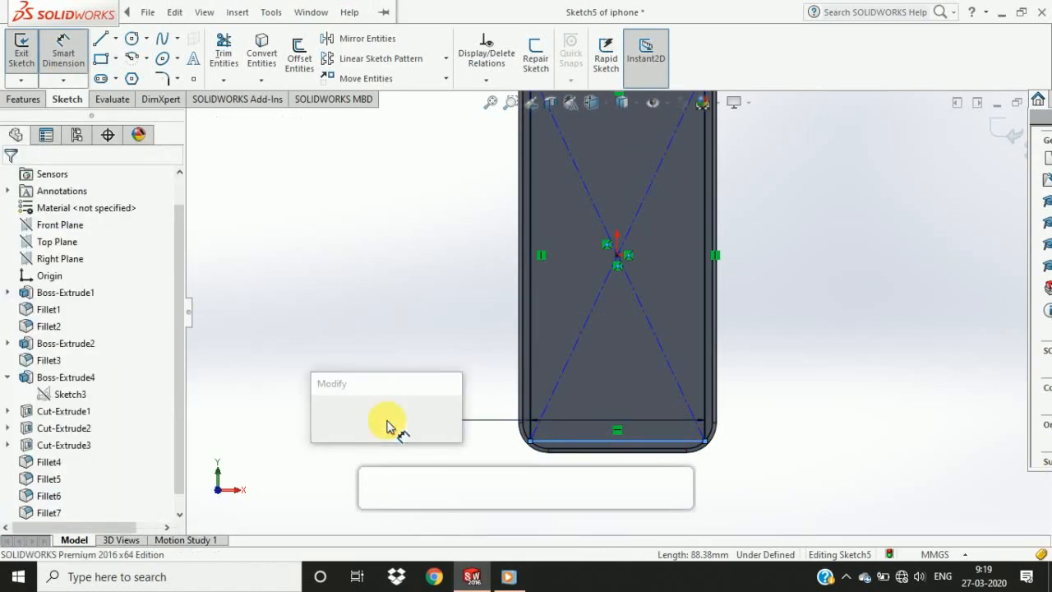
text(90)
key(Return)
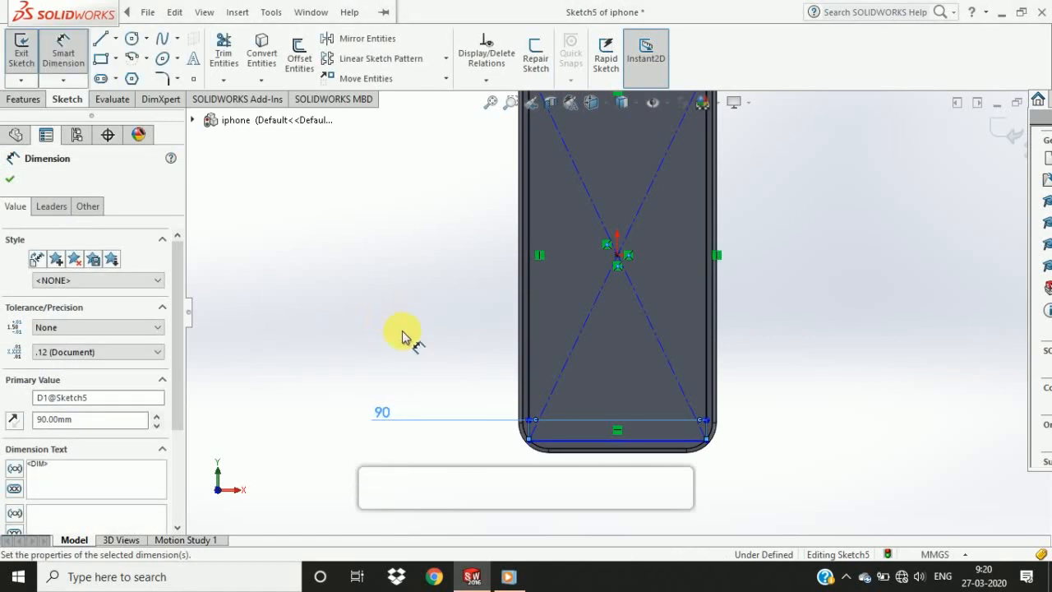
Dimension the distance between the large rectangle's top and bottom edges and set its height to 190 mm.
scroll(598, 333, up, 3)
scroll(616, 188, down, 3)
scroll(674, 245, up, 2)
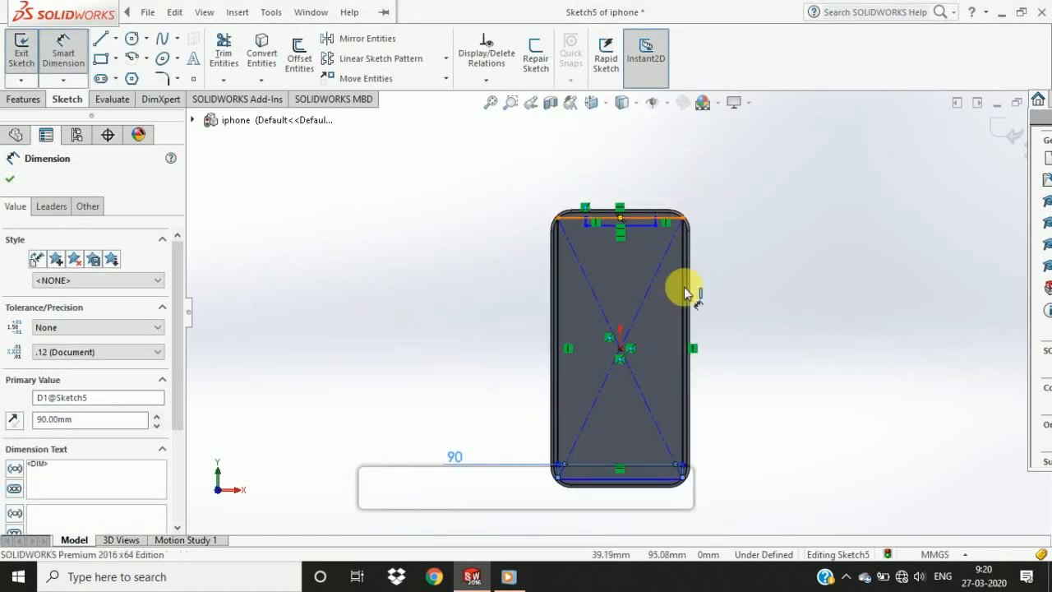
click(666, 480)
click(665, 480)
click(820, 333)
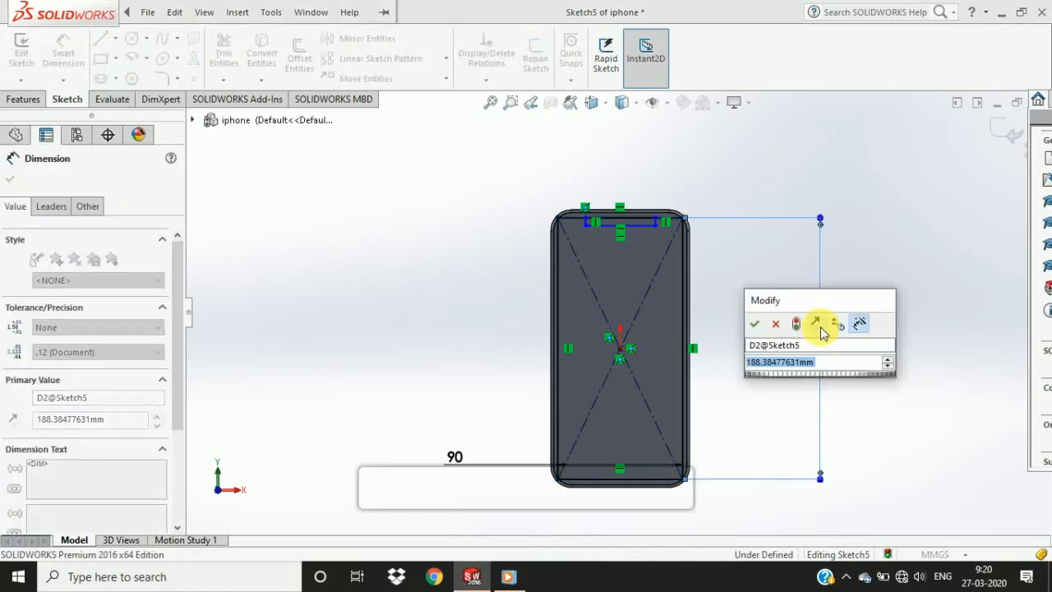
text(190)
key(Return)
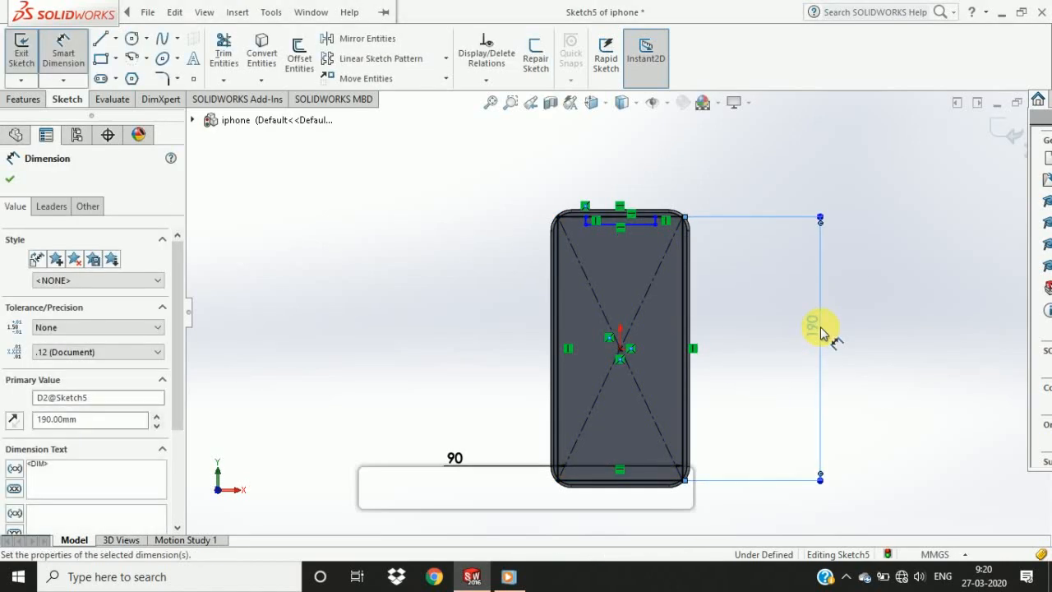
key(Escape)
Try to trim the overlapping top edge lines at the notch with Power trim.
scroll(599, 240, down, 5)
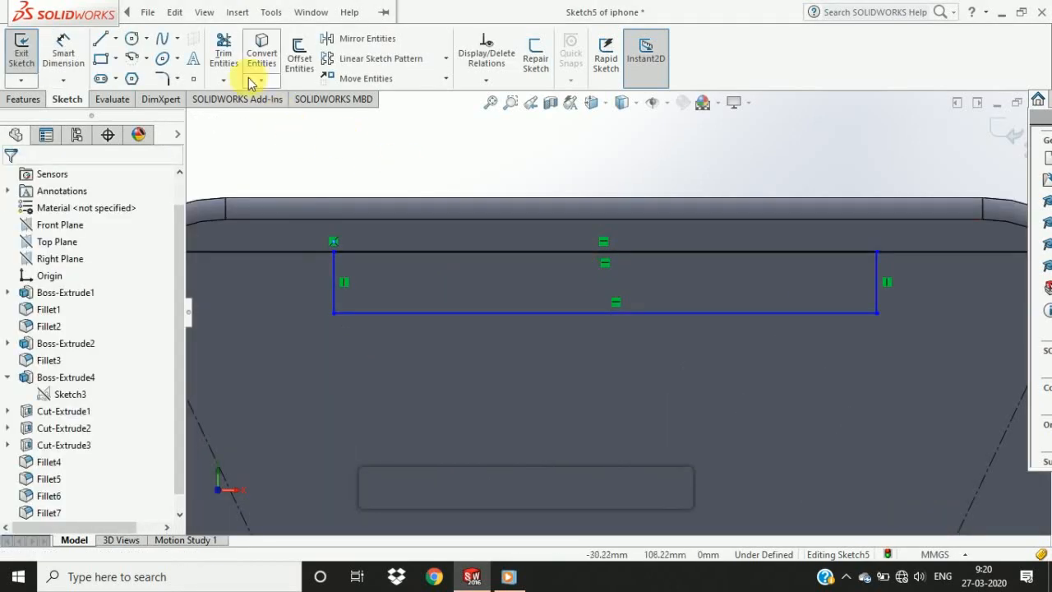
click(224, 53)
click(391, 267)
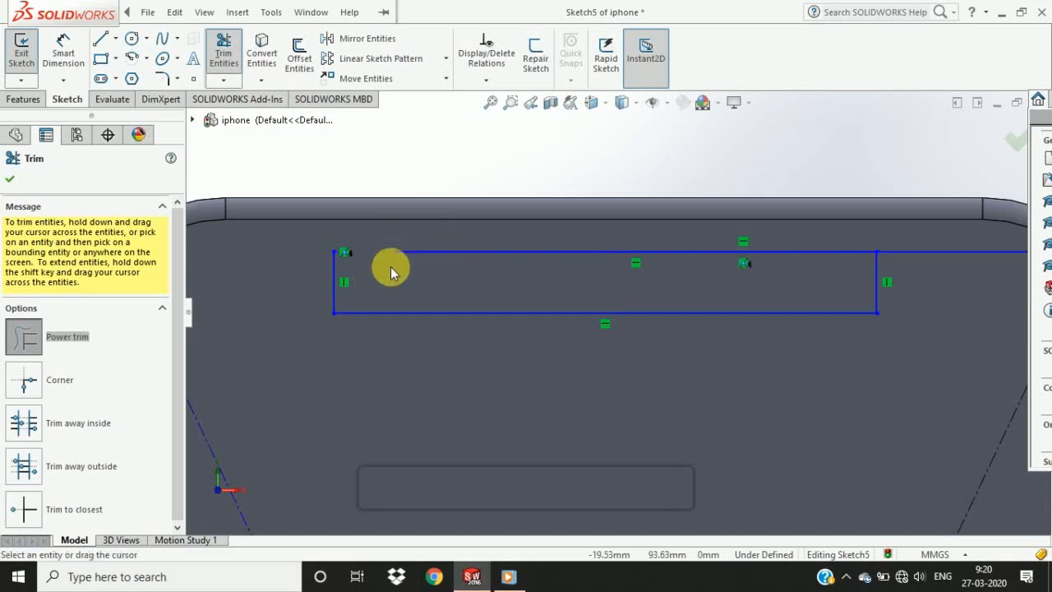
key(Escape)
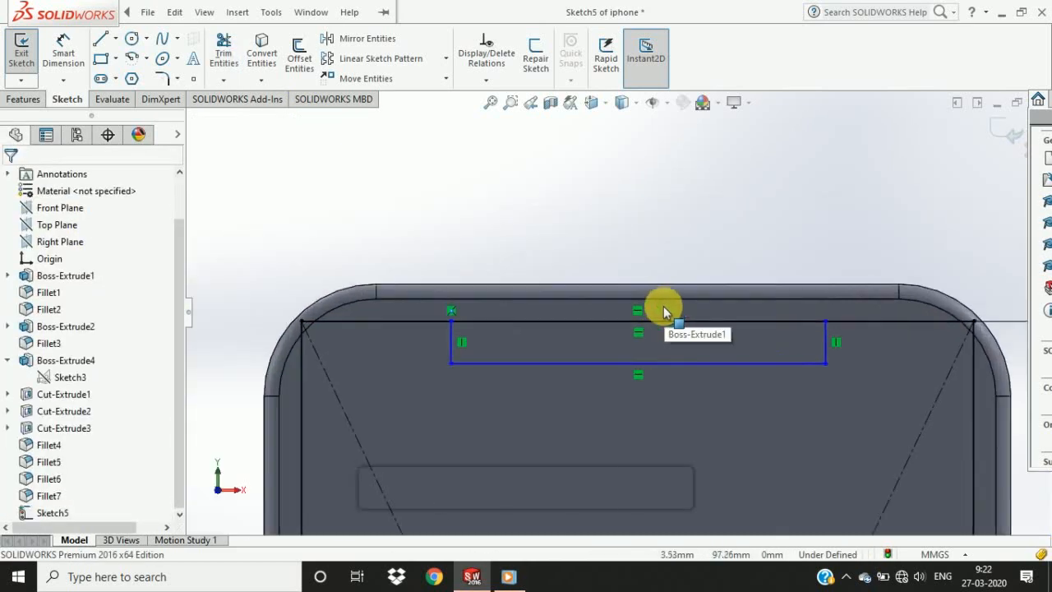
Dimension the notch rectangle's bottom edge and set its width to 50 mm.
scroll(664, 312, down, 2)
click(63, 53)
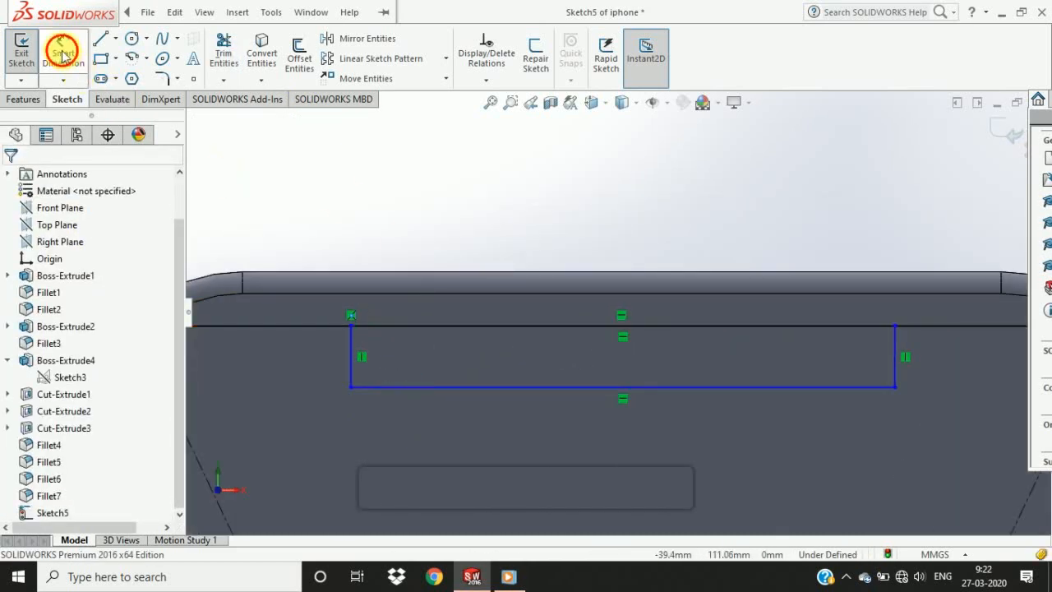
click(400, 387)
click(395, 182)
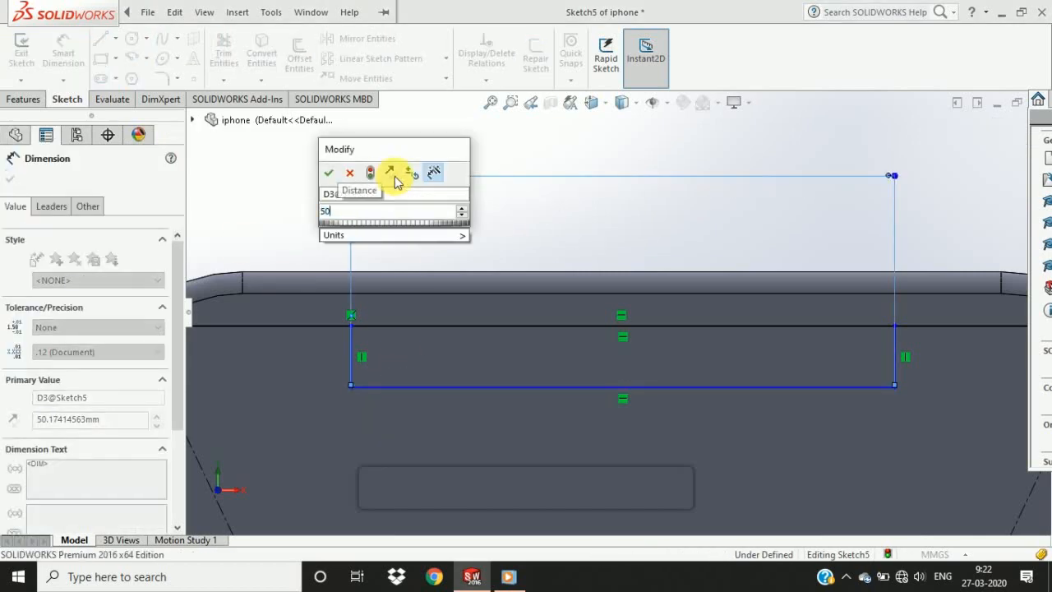
Dimension the notch rectangle on the phone's front face to 50 mm wide and 5.5 mm high.
key(Return)
click(463, 386)
click(461, 326)
click(473, 156)
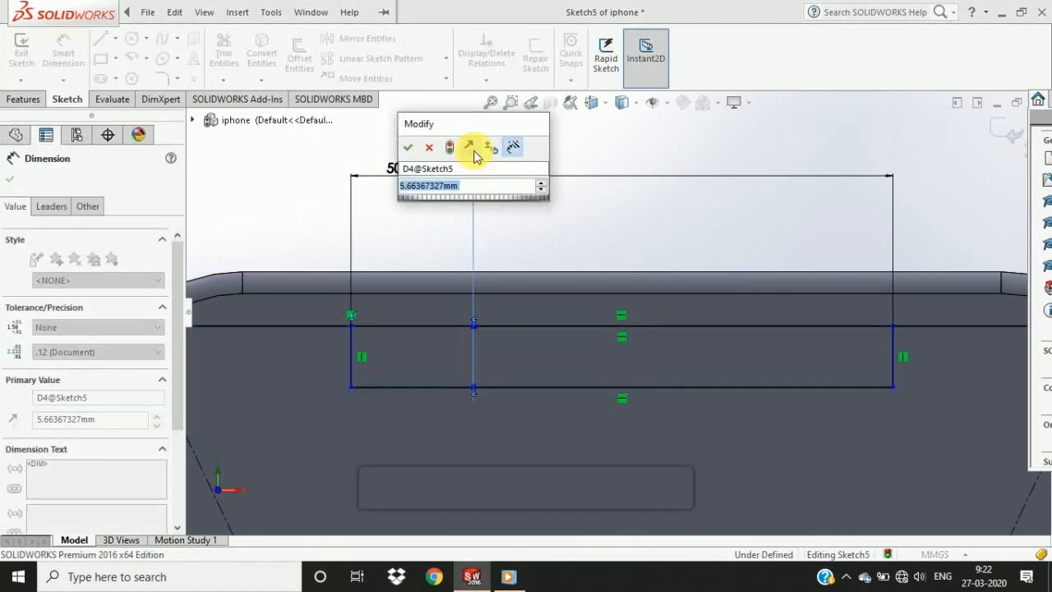
text(5.5)
key(Return)
Place the notch 20 mm from the screen outline's left edge and trim the overlapping upper lines across the notch.
scroll(485, 246, up, 2)
scroll(493, 332, down, 1)
click(522, 313)
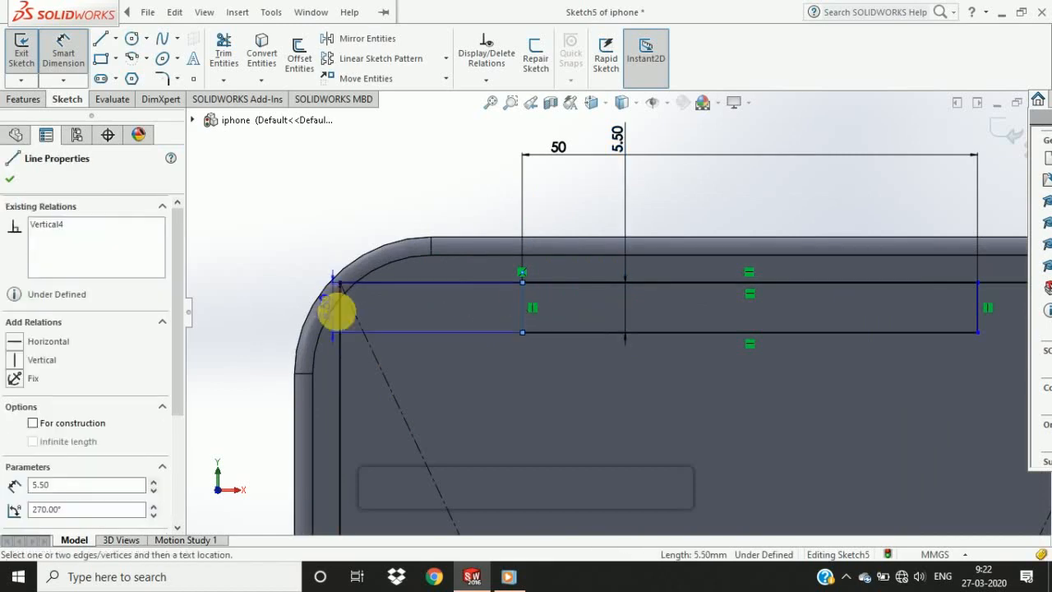
click(337, 311)
click(360, 175)
text(20)
key(Return)
key(Escape)
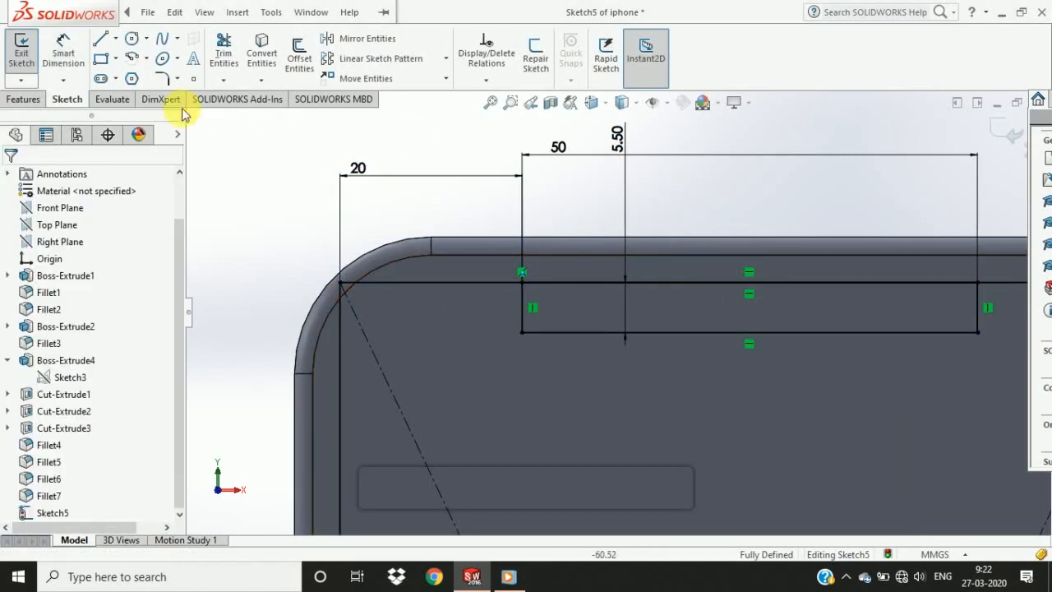
click(223, 54)
key(Escape)
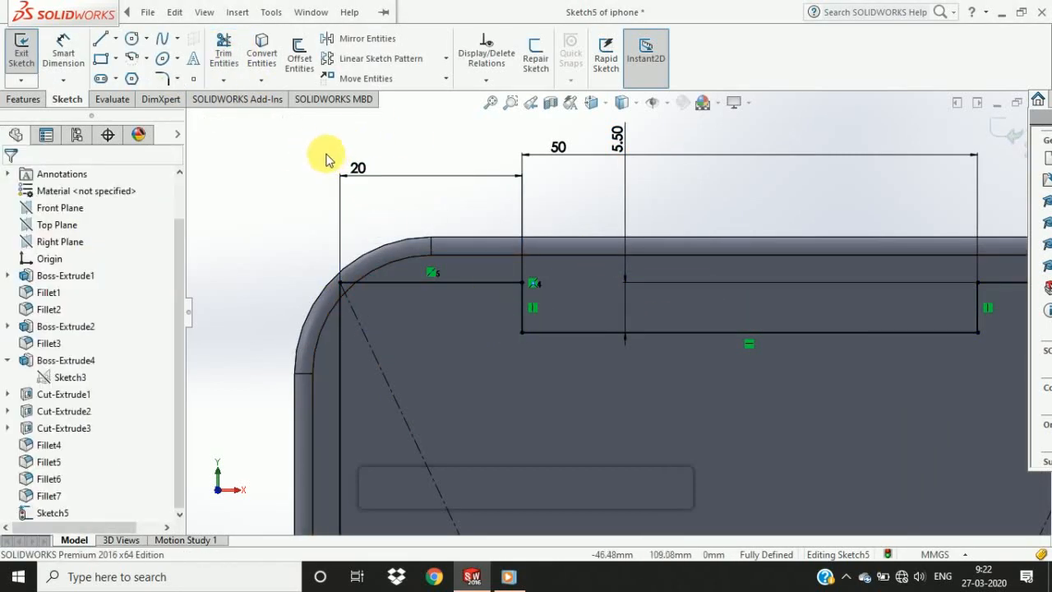
Apply 10 mm sketch fillets to the four outer corners of the screen outline.
scroll(446, 336, up, 2)
scroll(560, 281, down, 4)
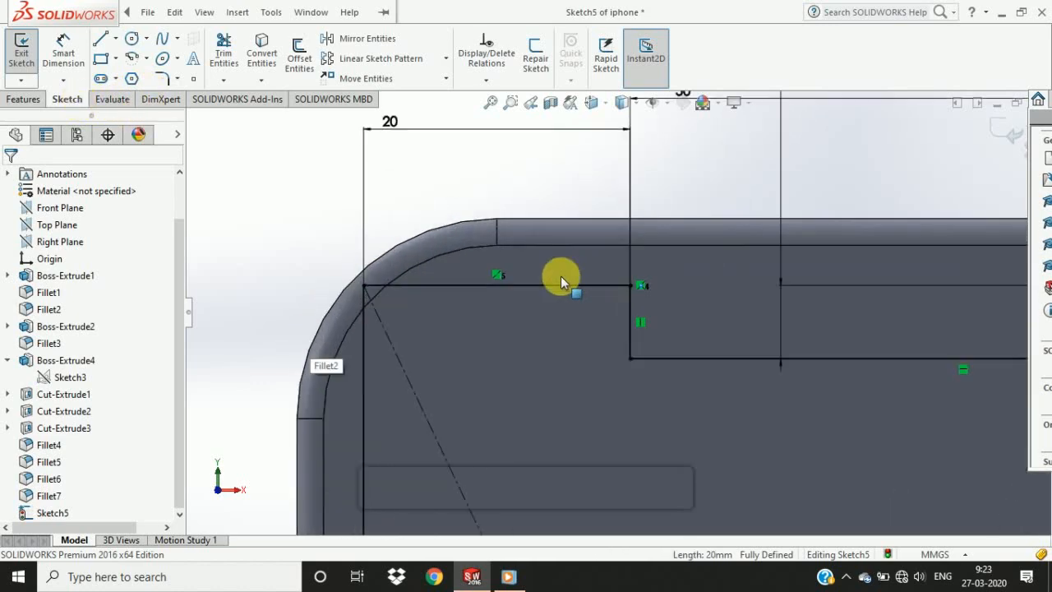
click(162, 78)
click(366, 286)
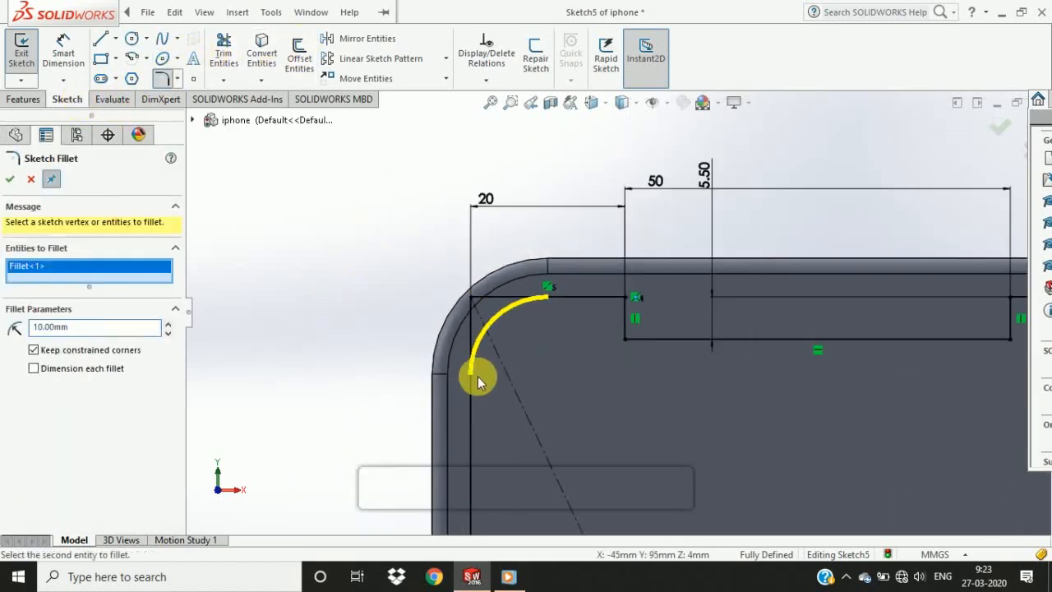
scroll(688, 375, up, 3)
scroll(700, 313, down, 5)
click(700, 312)
scroll(565, 425, up, 4)
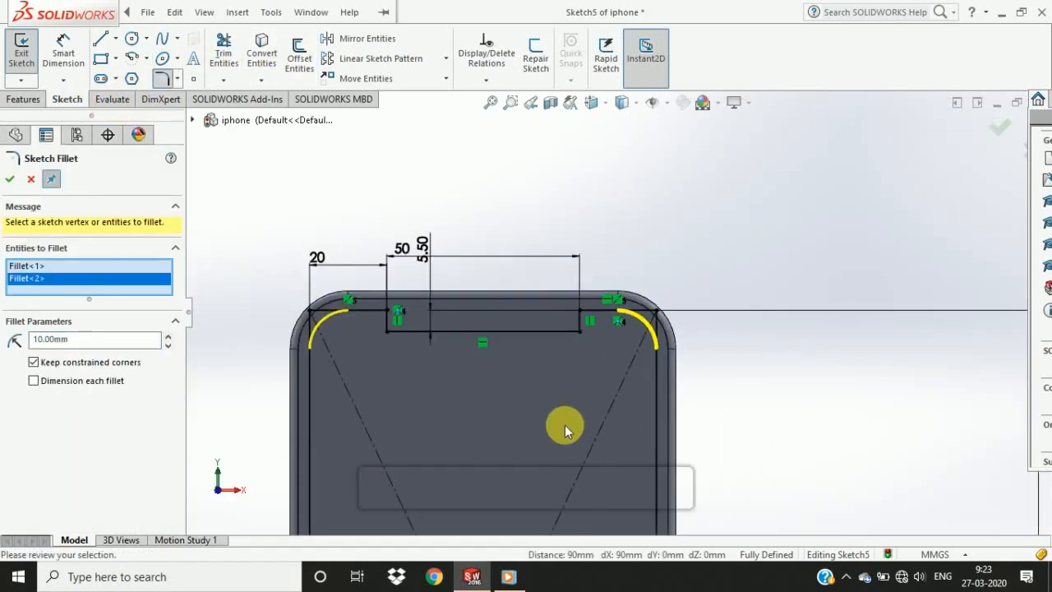
scroll(552, 425, down, 5)
click(552, 425)
scroll(782, 298, up, 2)
scroll(681, 376, down, 5)
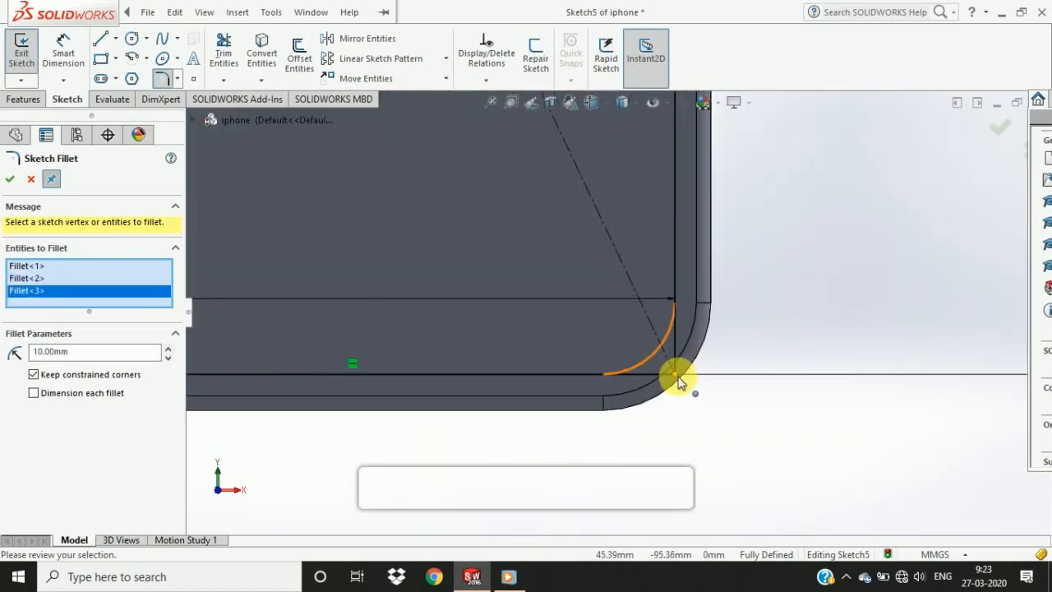
click(681, 375)
scroll(508, 383, up, 3)
key(Return)
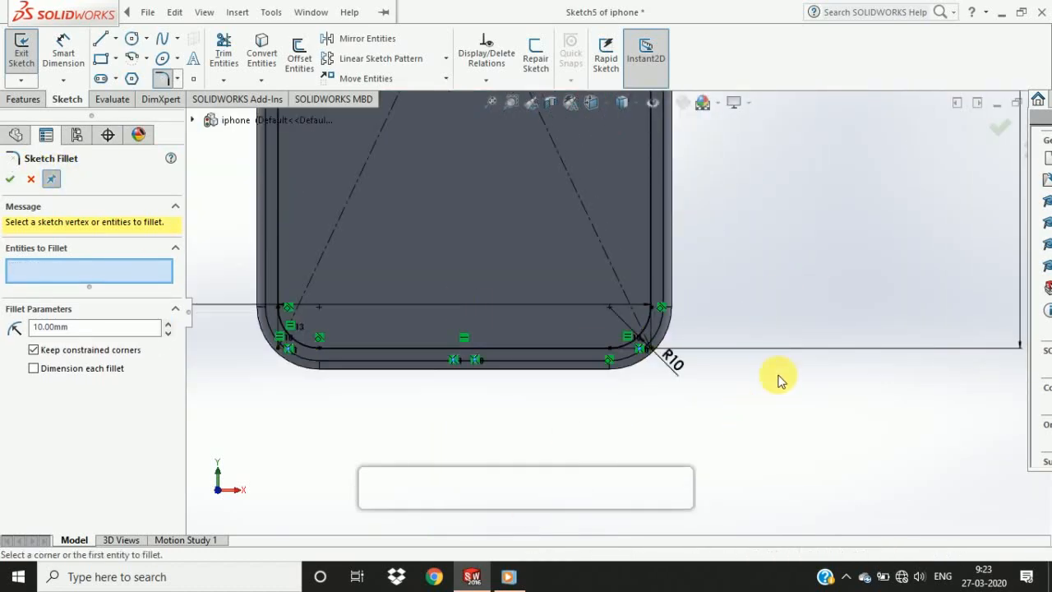
Try to fillet the notch's upper-left corner, reducing the radius to 2 mm.
scroll(609, 175, up, 8)
scroll(610, 170, down, 10)
scroll(615, 225, up, 3)
scroll(460, 272, down, 2)
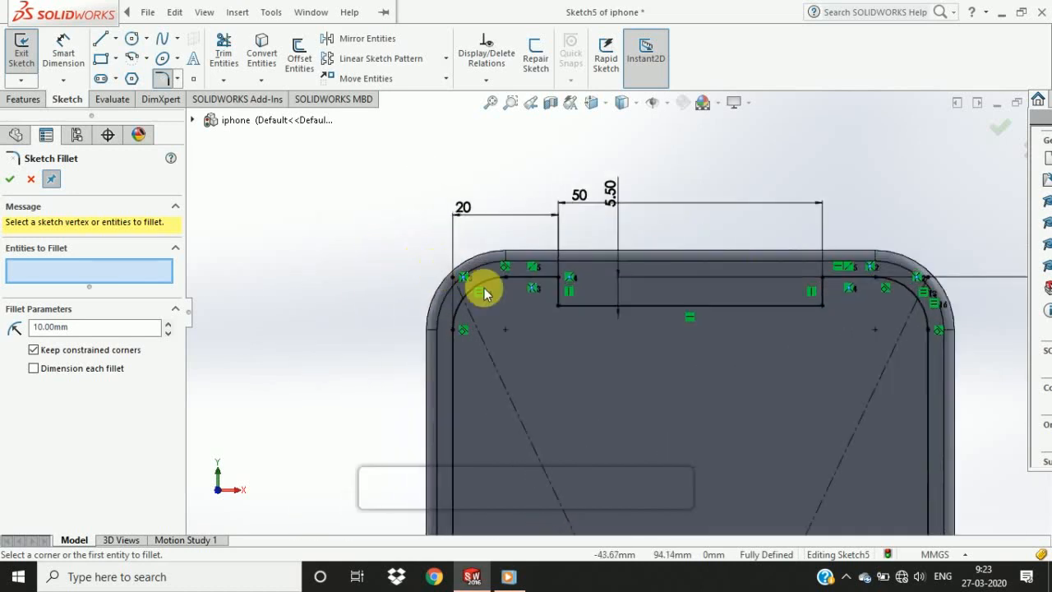
scroll(485, 295, down, 5)
click(494, 246)
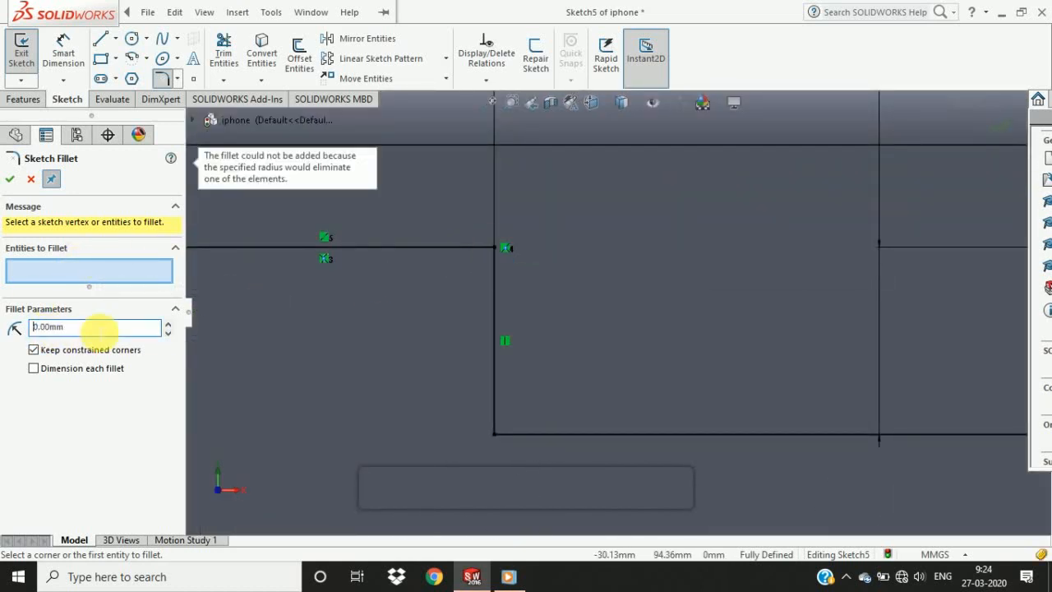
click(494, 248)
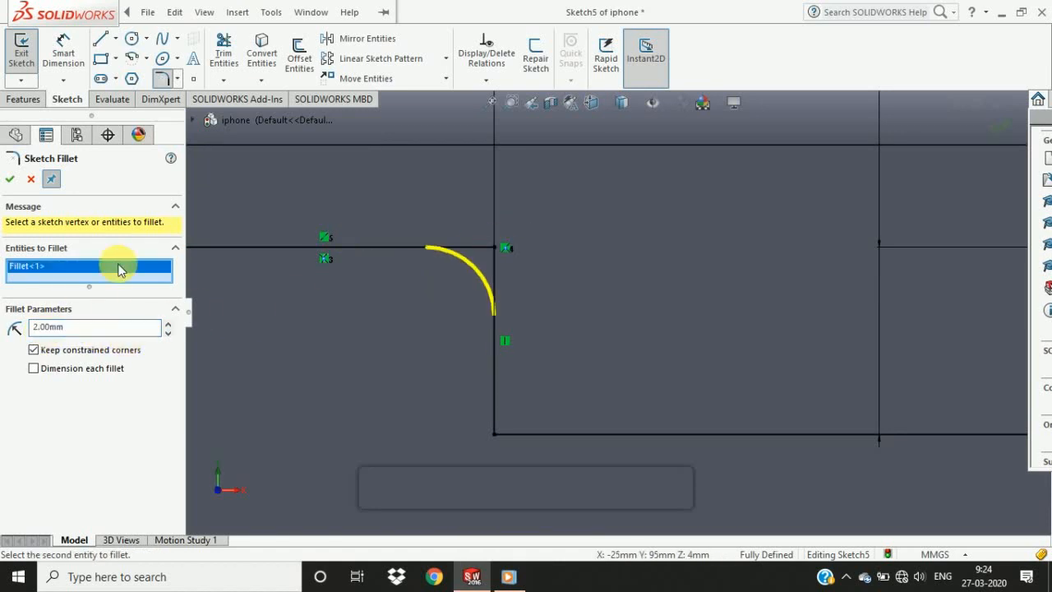
Fillet the two lower corners of the notch with a 3 mm radius.
click(494, 433)
scroll(856, 439, up, 5)
scroll(777, 300, down, 6)
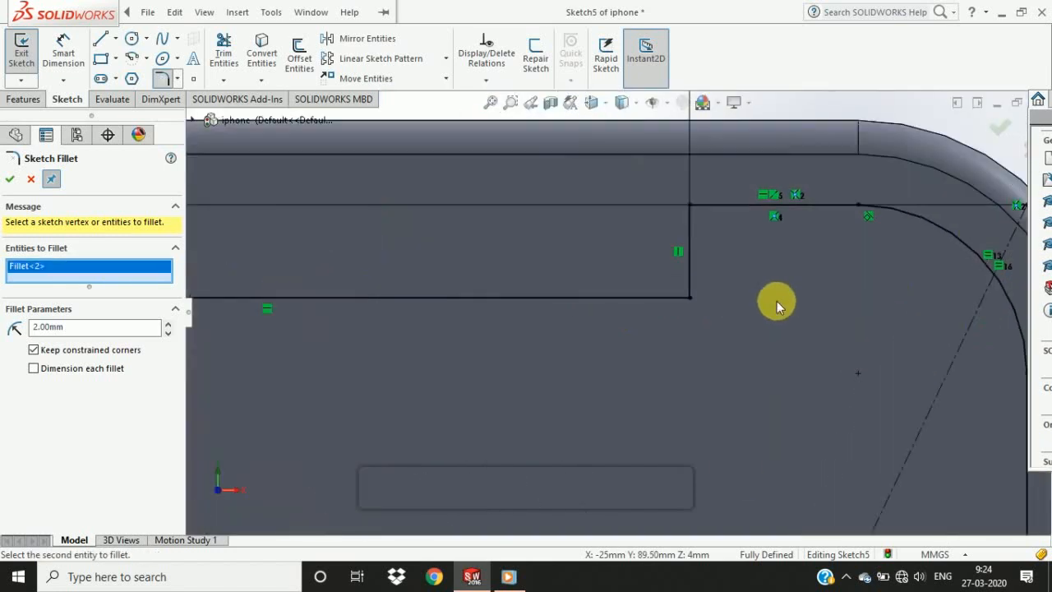
click(668, 325)
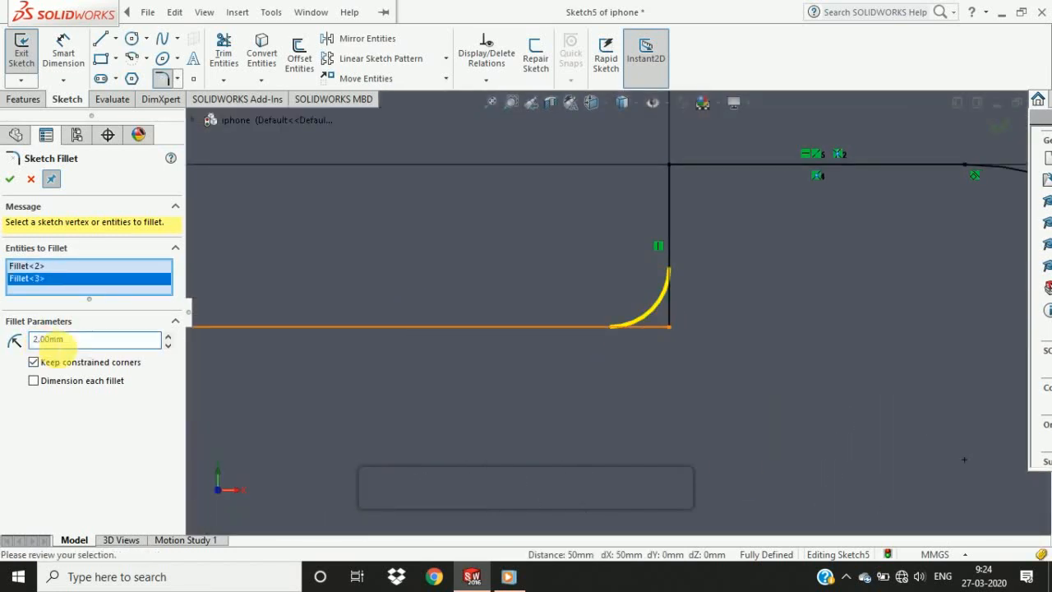
key(Return)
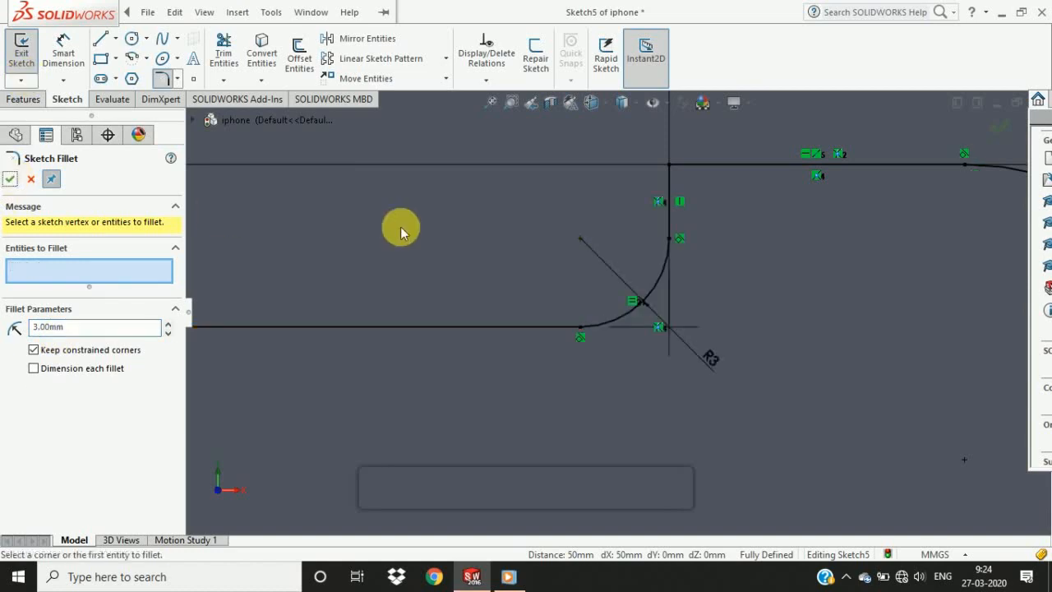
scroll(458, 334, up, 4)
scroll(428, 352, down, 5)
click(12, 180)
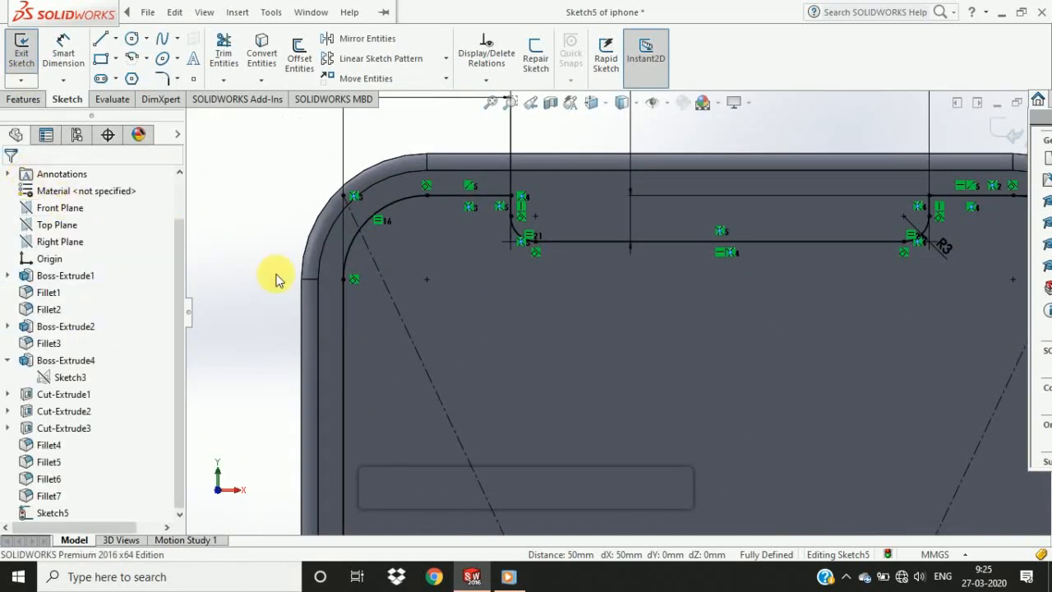
Cut the notched screen profile into the phone's front face with a blind extruded cut from the sketch plane.
click(23, 100)
click(244, 72)
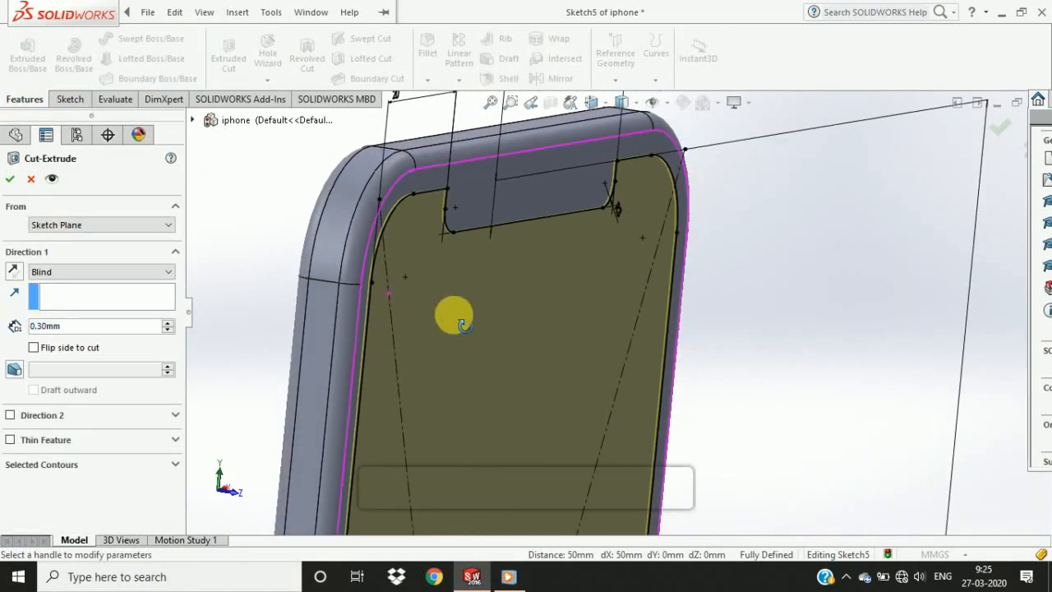
scroll(435, 231, down, 2)
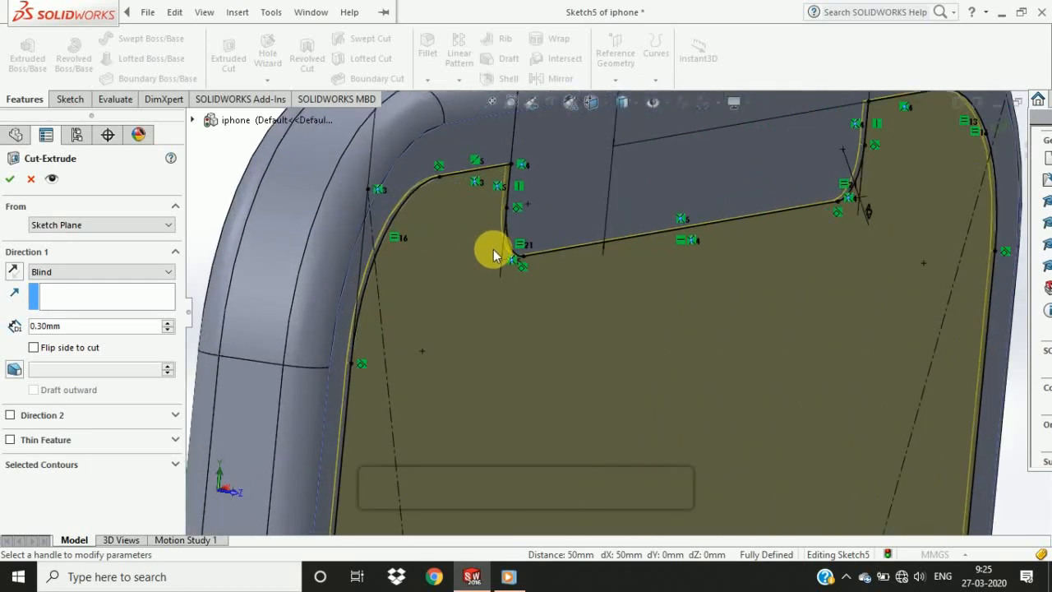
scroll(263, 348, up, 3)
scroll(312, 368, up, 5)
middle_drag(650, 430, 528, 409)
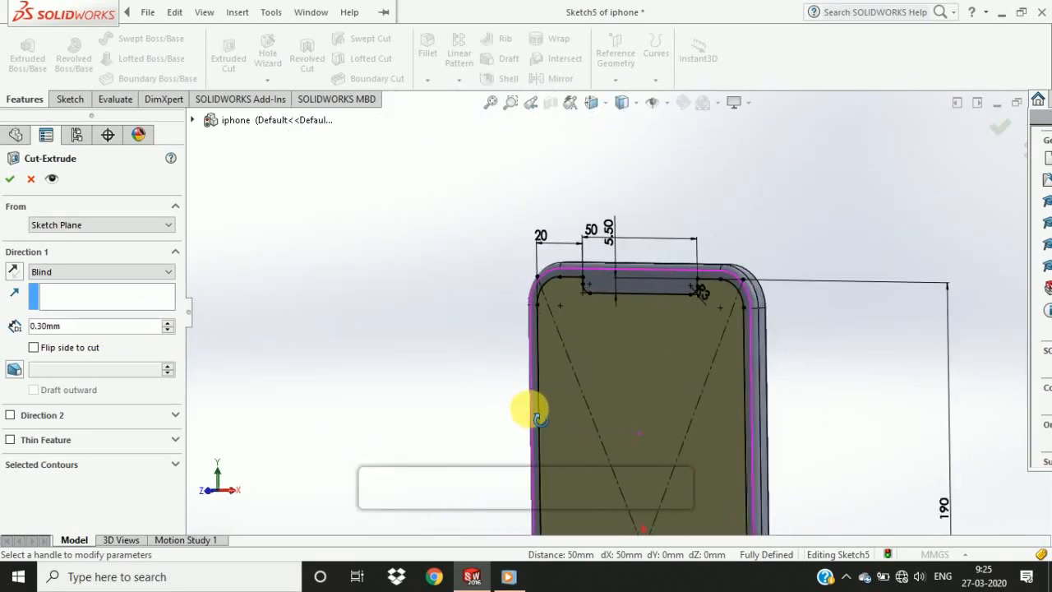
scroll(712, 340, down, 4)
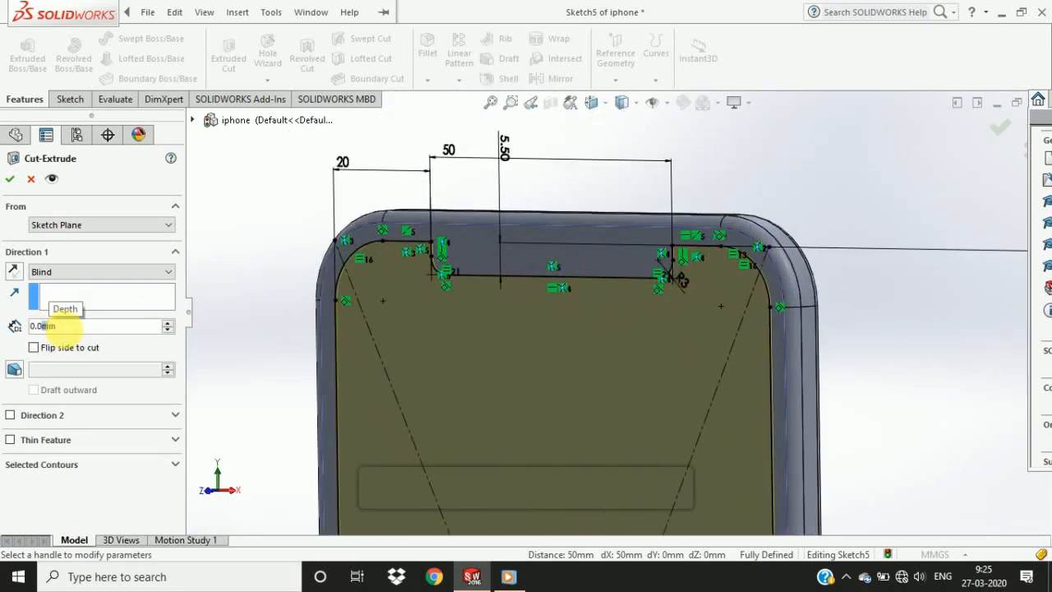
middle_drag(806, 370, 394, 230)
click(12, 178)
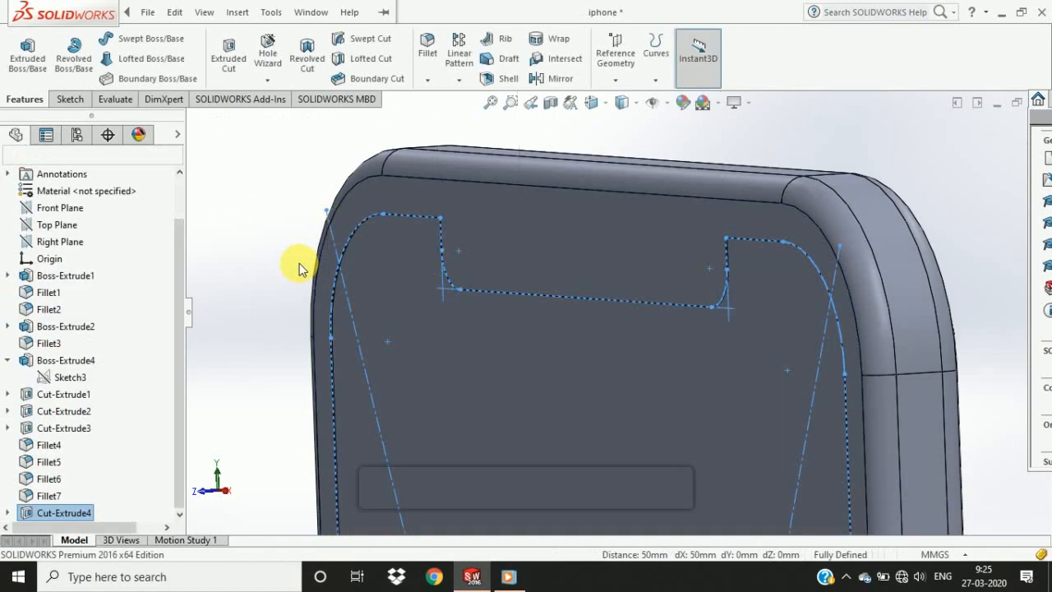
Select the front bezel face around the screen cut and orient the view normal to it.
scroll(313, 288, up, 7)
middle_drag(338, 329, 745, 333)
scroll(607, 311, up, 5)
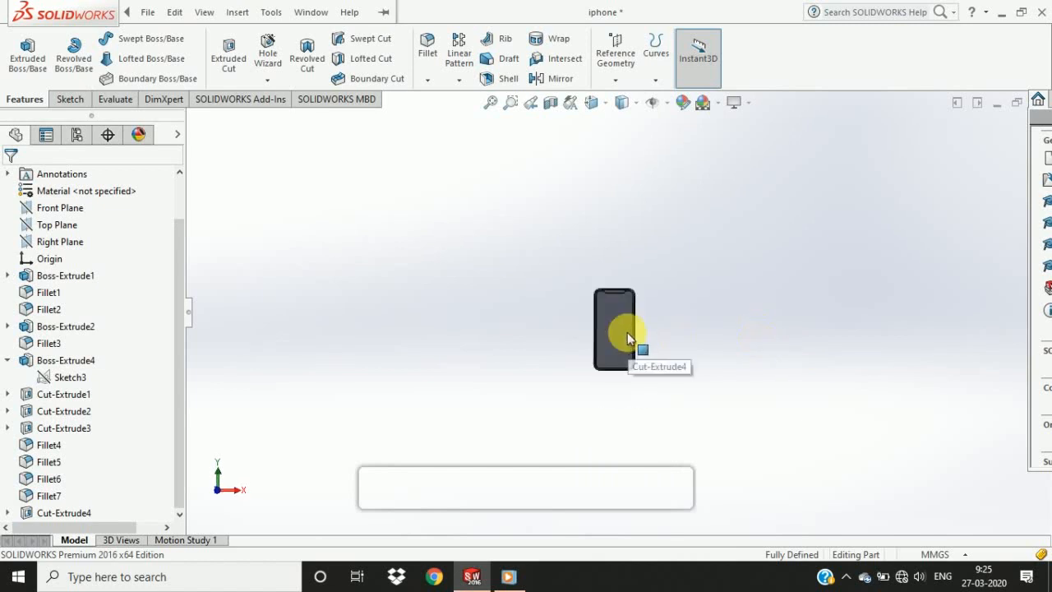
scroll(627, 337, down, 10)
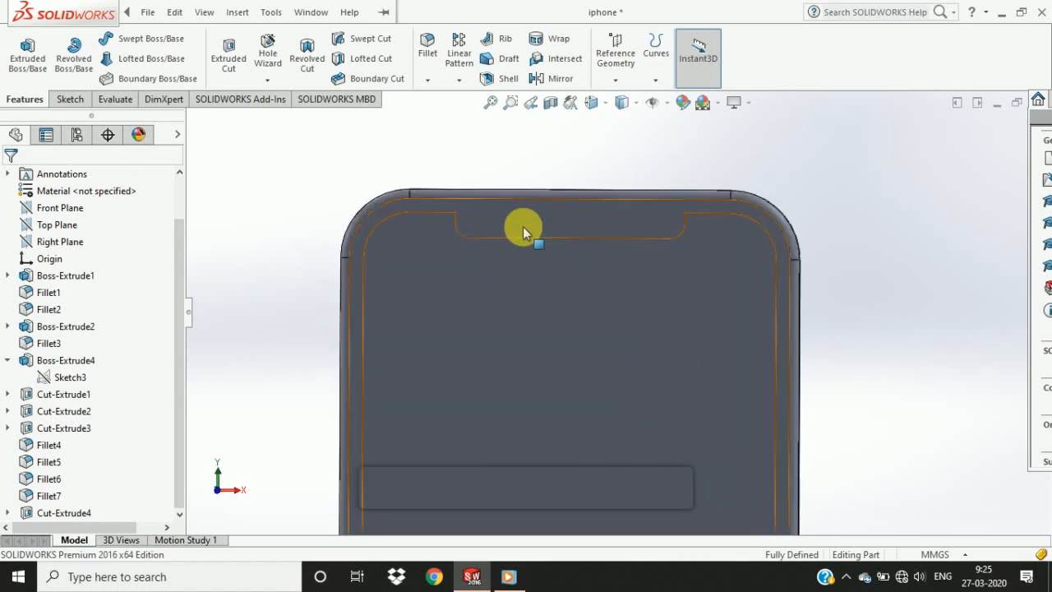
scroll(523, 230, up, 10)
middle_drag(556, 340, 616, 310)
click(615, 307)
scroll(615, 307, down, 3)
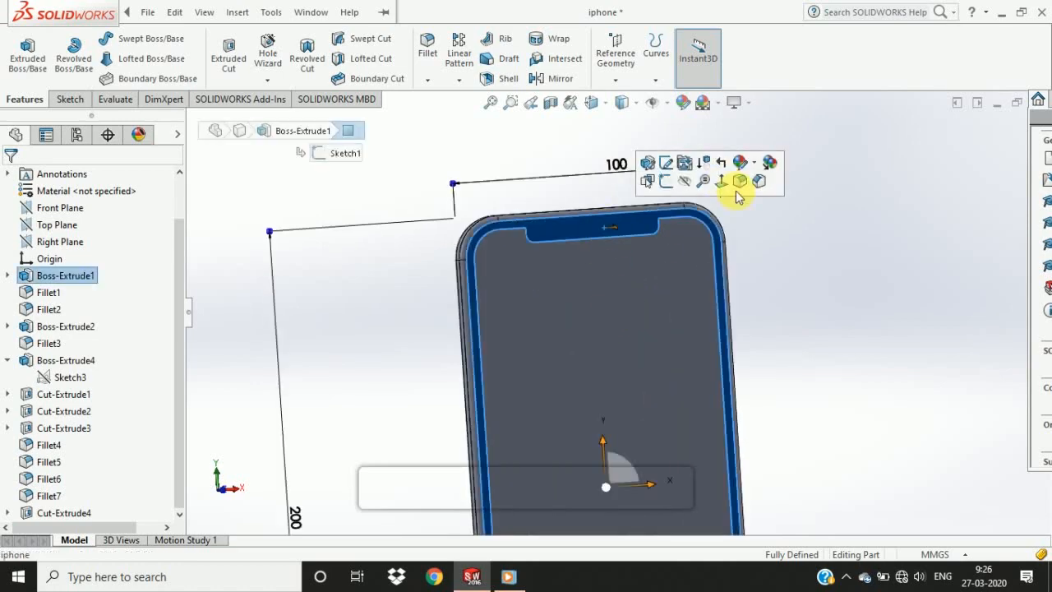
click(739, 184)
scroll(630, 212, down, 5)
scroll(530, 306, up, 5)
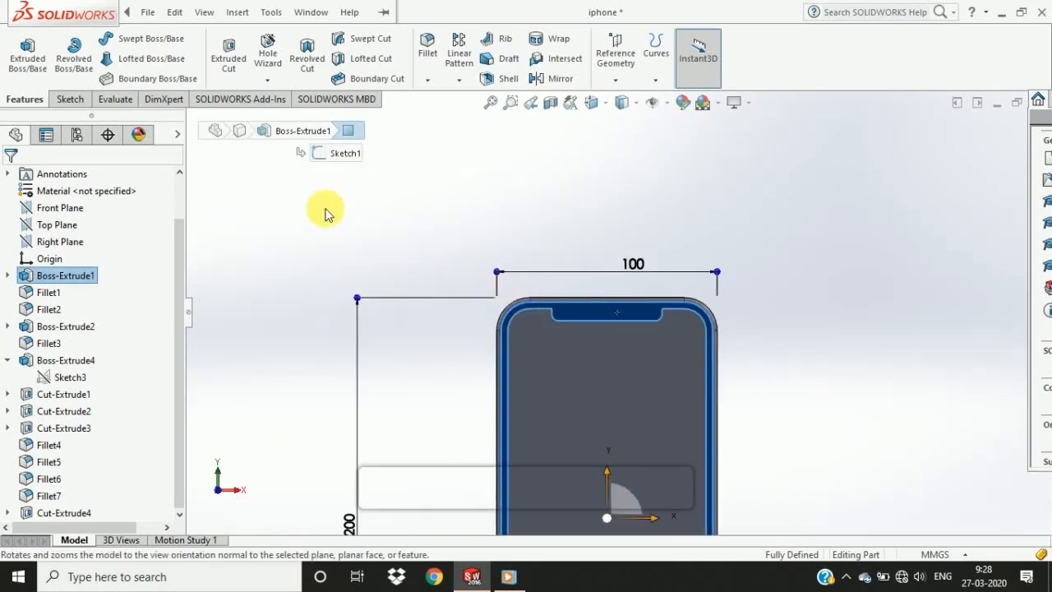
Sketch a vertical construction line on the bezel face from the origin to above the phone's upper edge.
click(70, 99)
click(115, 39)
click(132, 75)
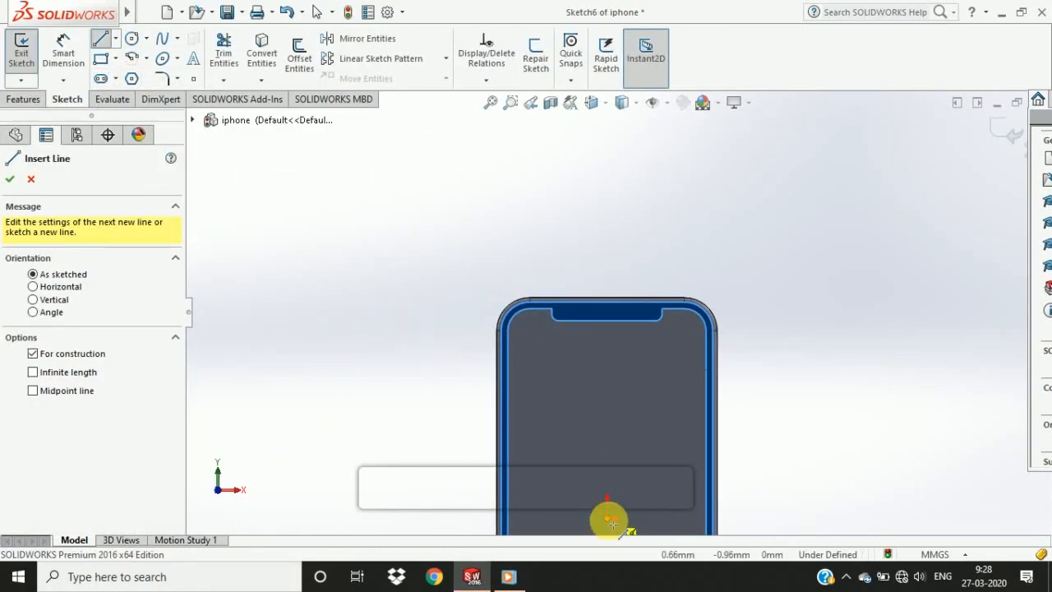
click(609, 520)
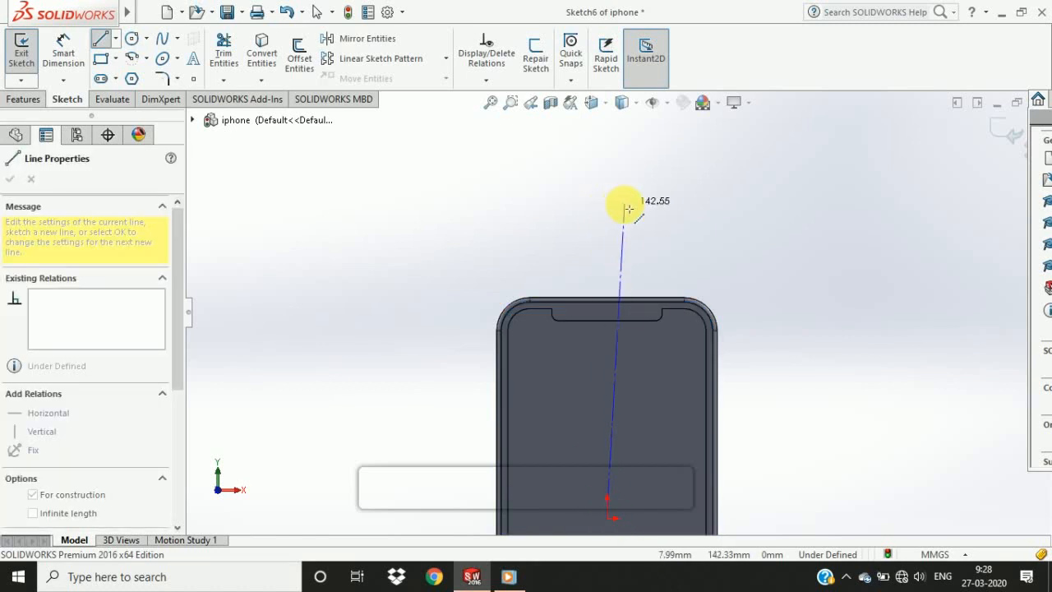
double_click(608, 205)
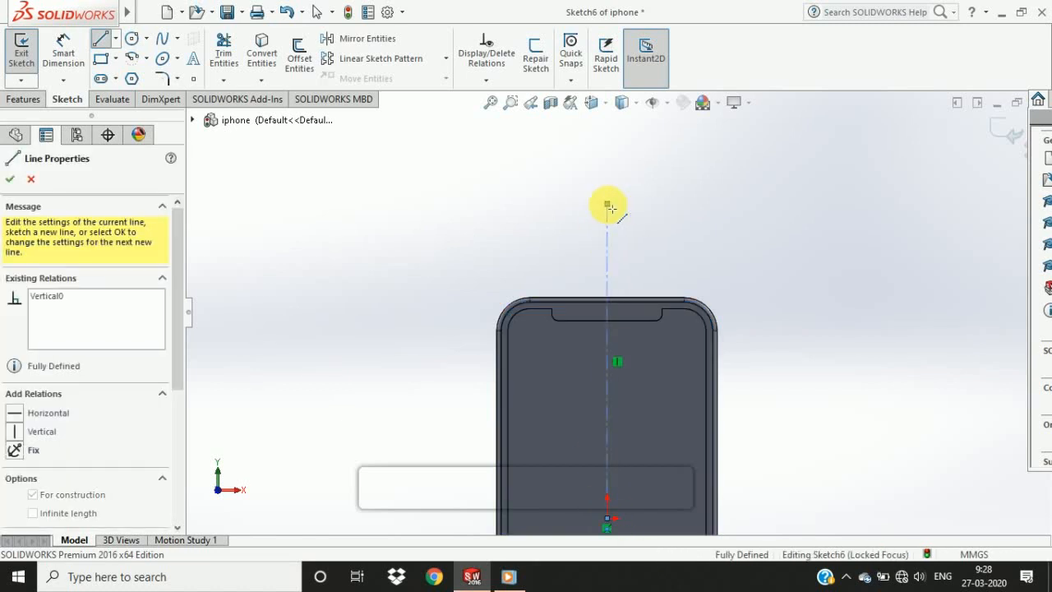
click(10, 180)
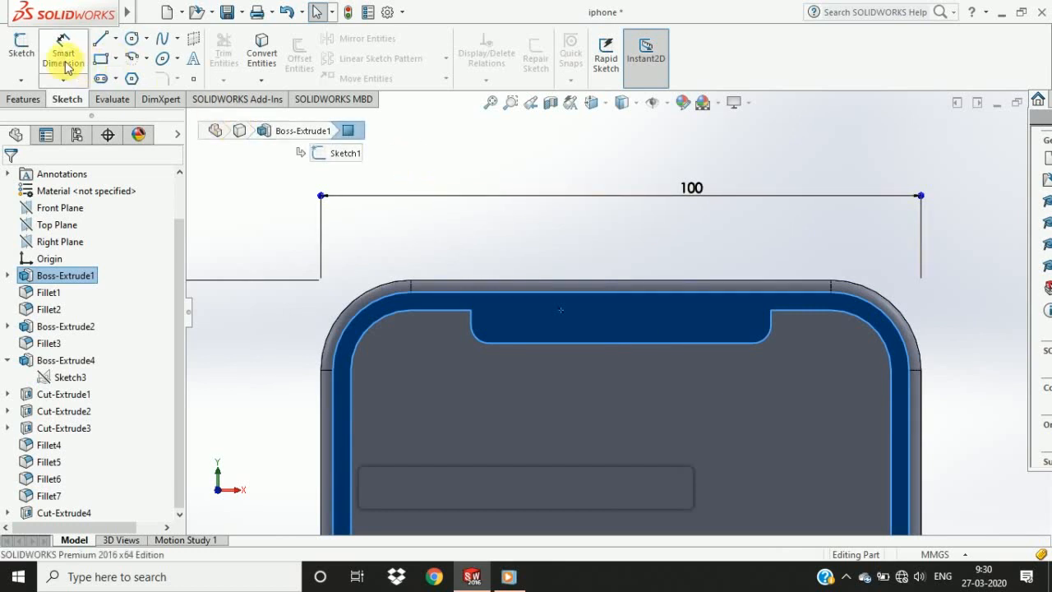
Start a sketch on the bezel face and draw a horizontal straight slot in the notch, about 14 mm long and 1.8 mm wide.
click(101, 79)
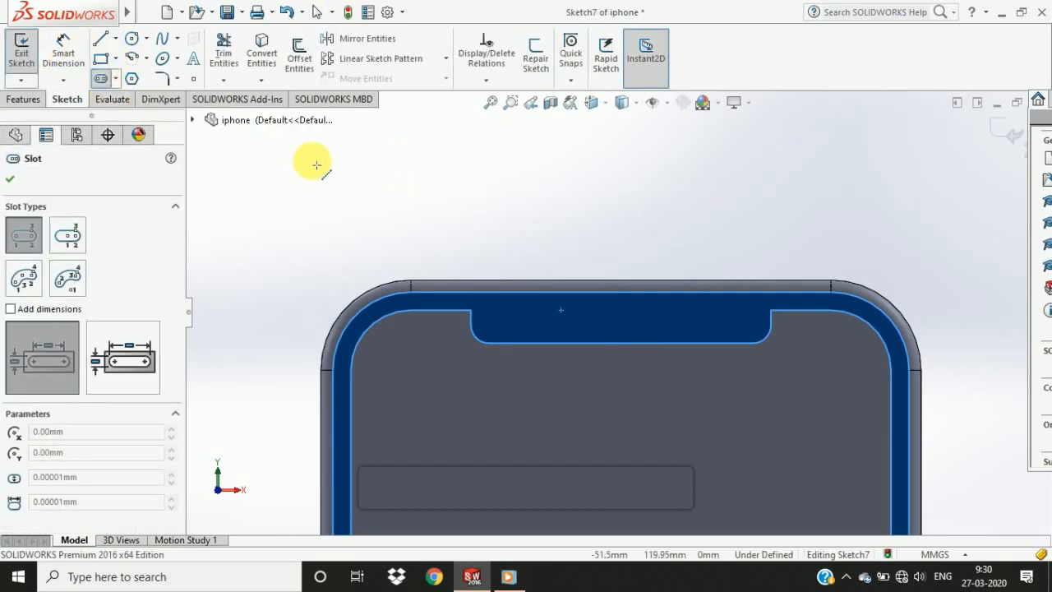
click(635, 316)
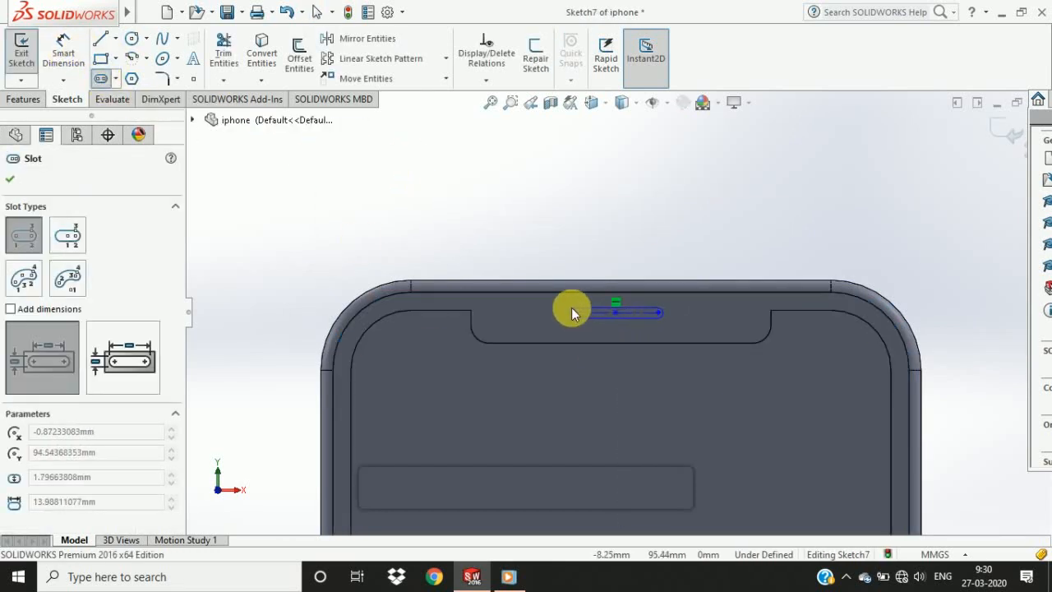
click(571, 310)
key(Escape)
Add a vertical relation between the slot's centre point and the origin.
scroll(618, 342, up, 4)
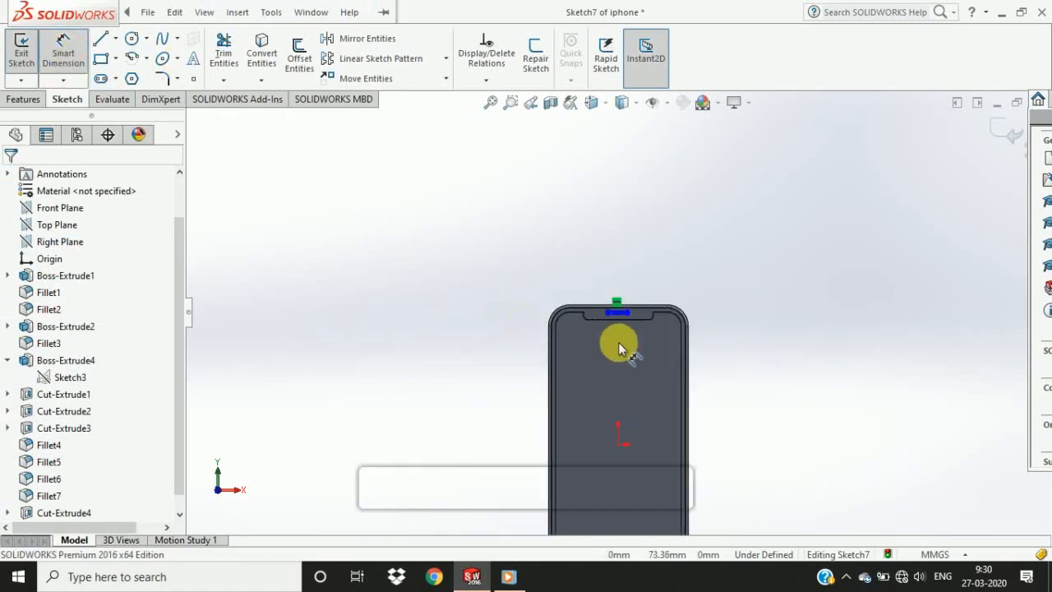
scroll(629, 314, down, 6)
click(587, 314)
scroll(592, 427, up, 3)
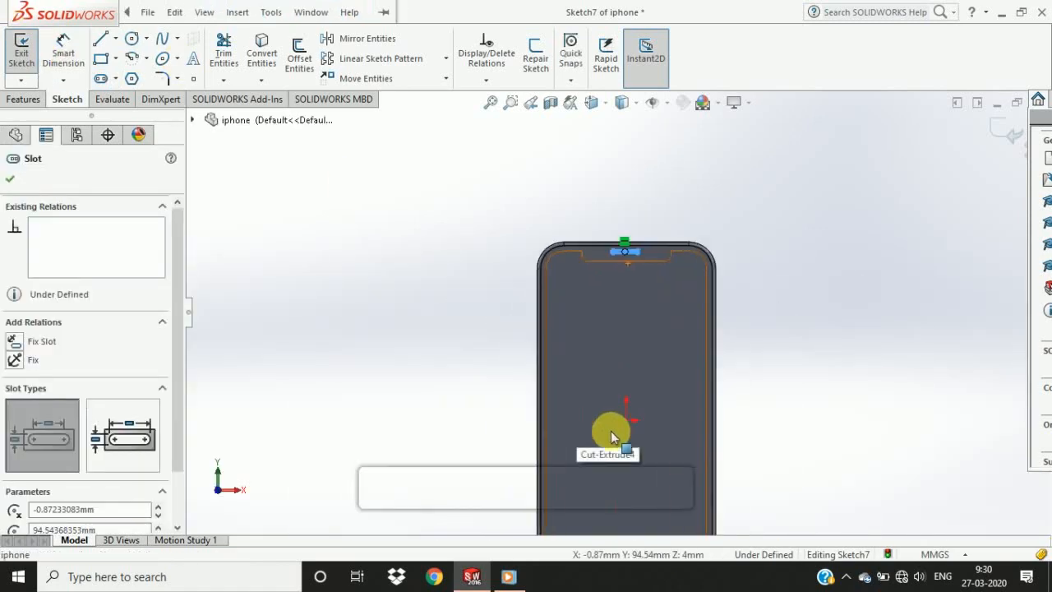
scroll(629, 373, down, 8)
click(625, 367)
click(22, 444)
click(296, 317)
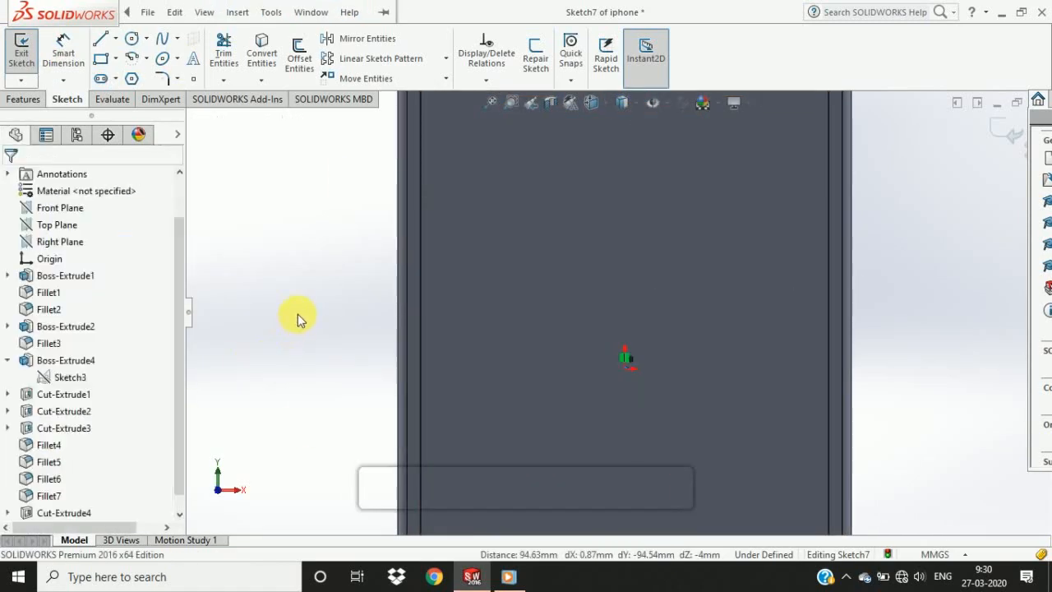
Dimension the notch slot's end radius to 1 mm and its straight upper edge to 14 mm.
scroll(636, 235, up, 3)
scroll(629, 243, down, 6)
click(63, 47)
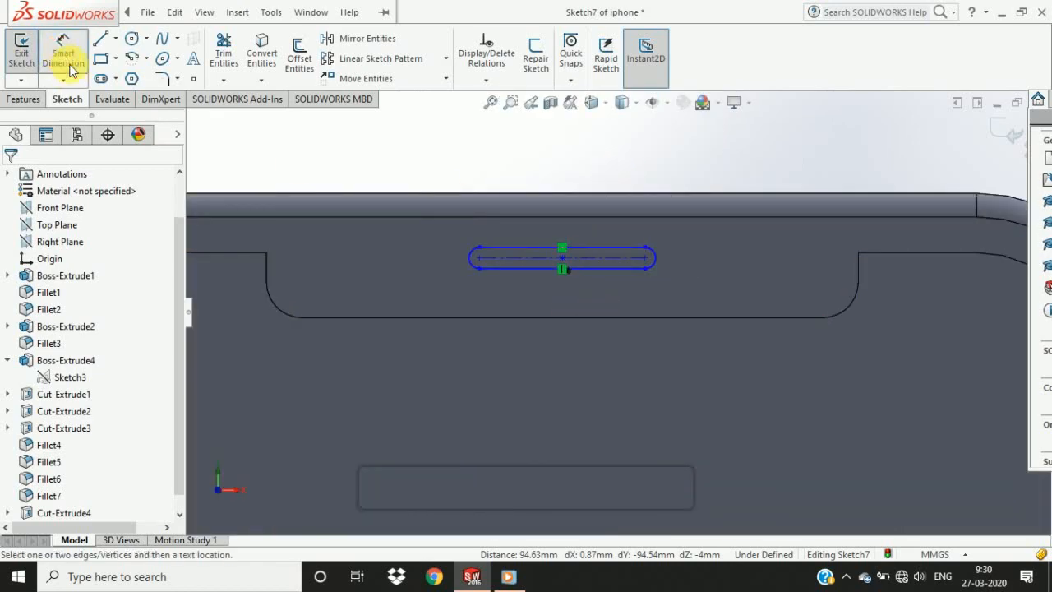
click(656, 253)
click(741, 157)
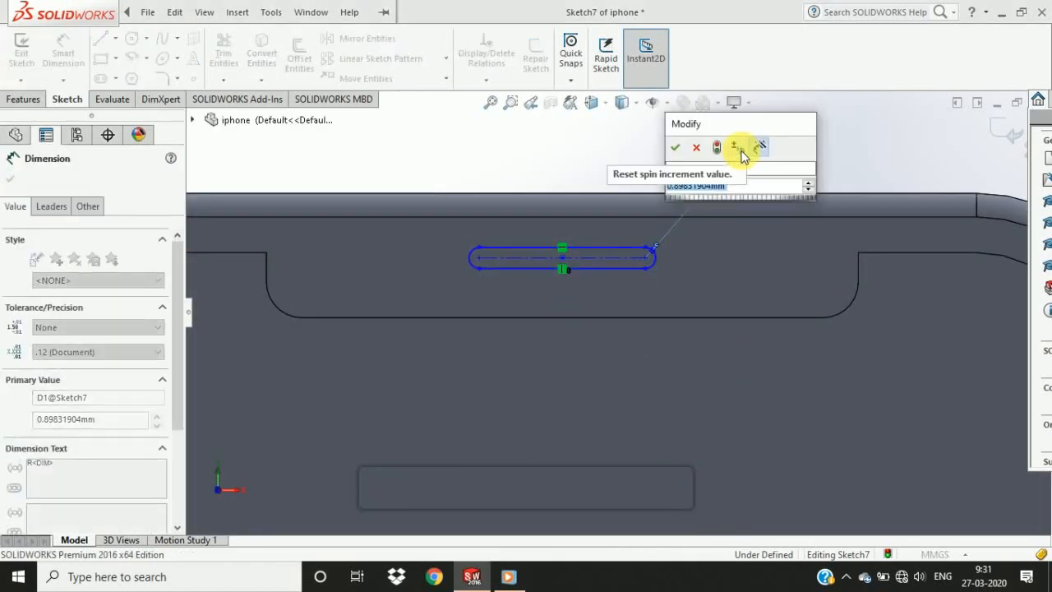
key(Return)
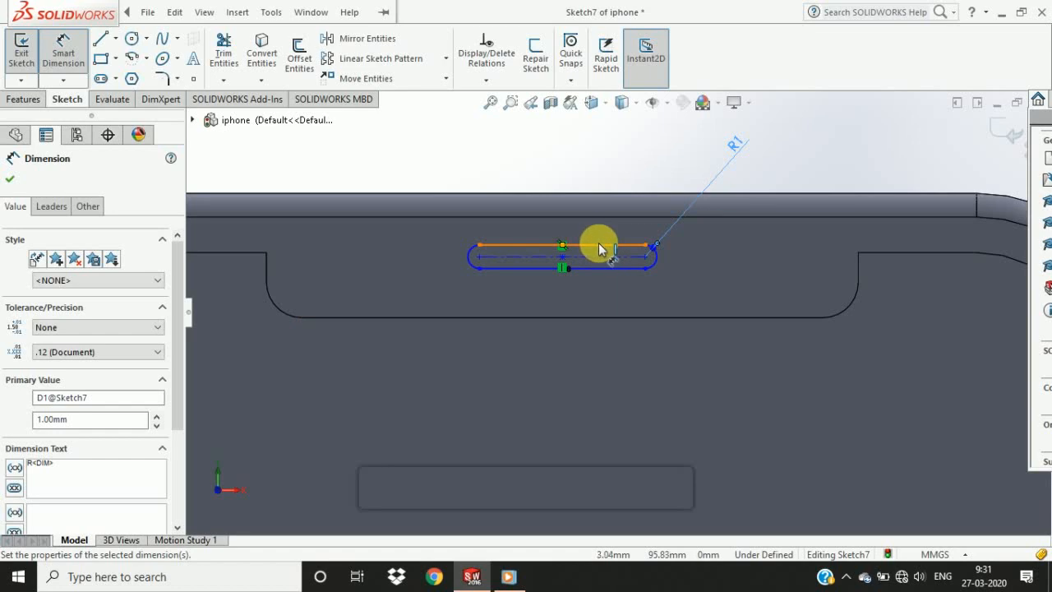
click(599, 246)
click(531, 138)
text(14)
key(Return)
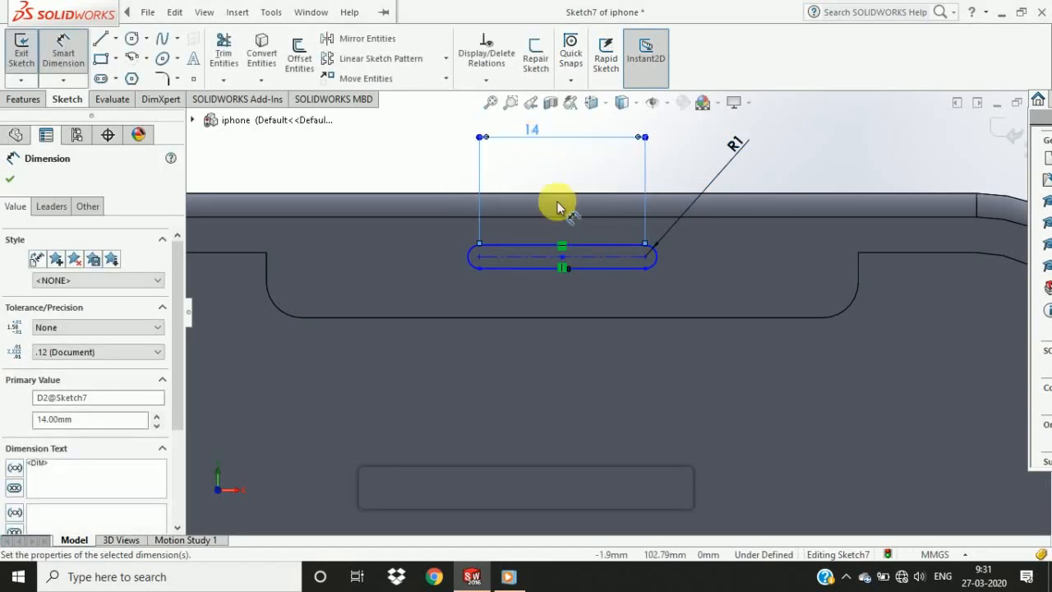
Dimension the distance between the slot's lower edge and the notch's bottom edge to 4 mm.
click(613, 319)
click(623, 268)
click(811, 143)
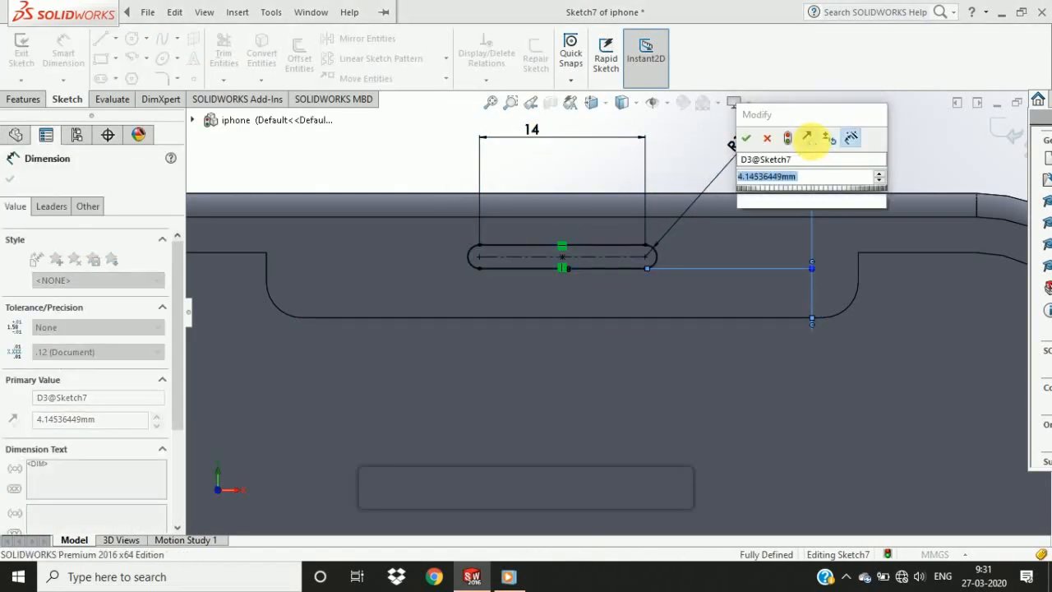
text(4)
key(Return)
key(Escape)
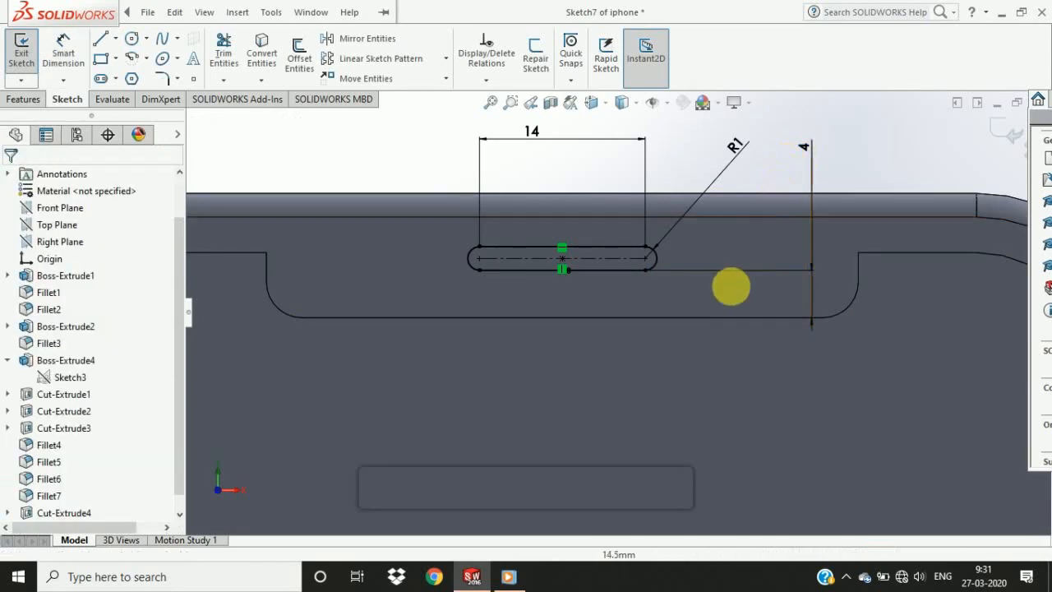
Sketch a circle of about 1.07 mm radius just right of the slot, level with its centreline.
scroll(646, 337, up, 6)
middle_drag(649, 348, 638, 323)
scroll(626, 317, down, 6)
scroll(599, 304, down, 3)
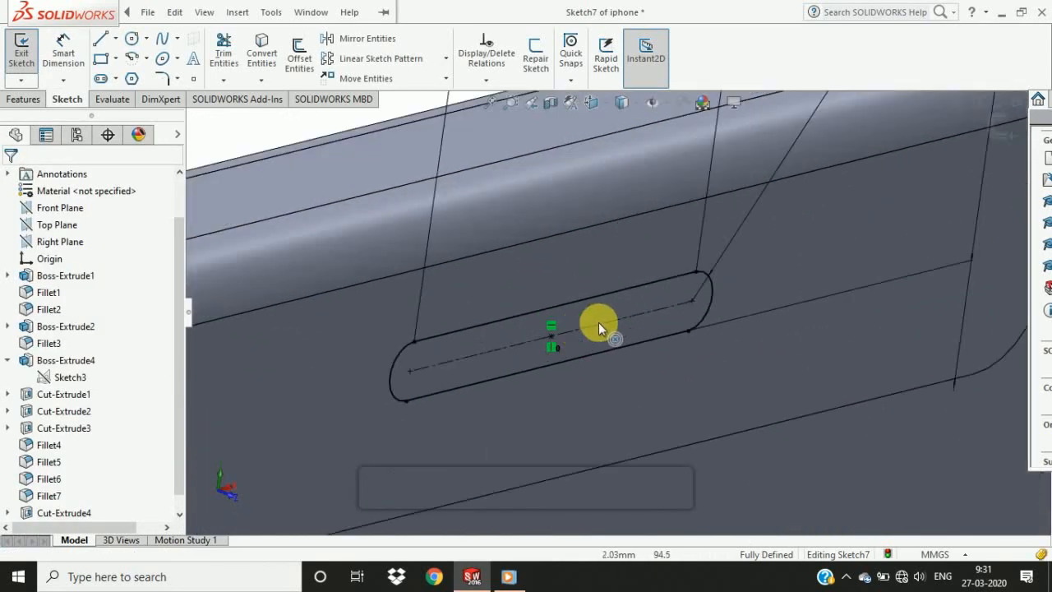
click(594, 102)
click(666, 173)
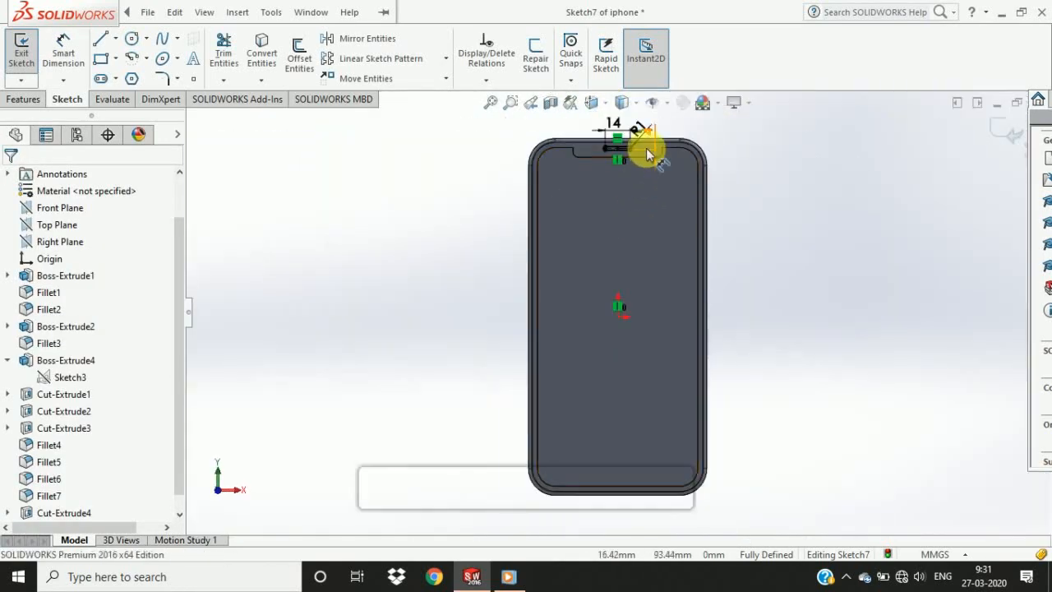
scroll(630, 216, down, 6)
click(131, 39)
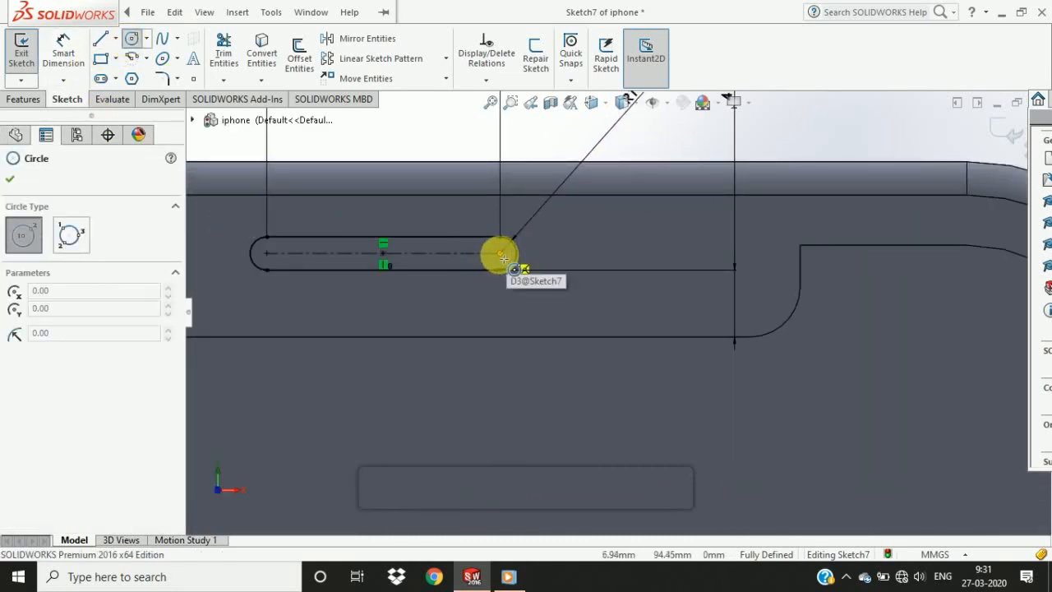
click(585, 259)
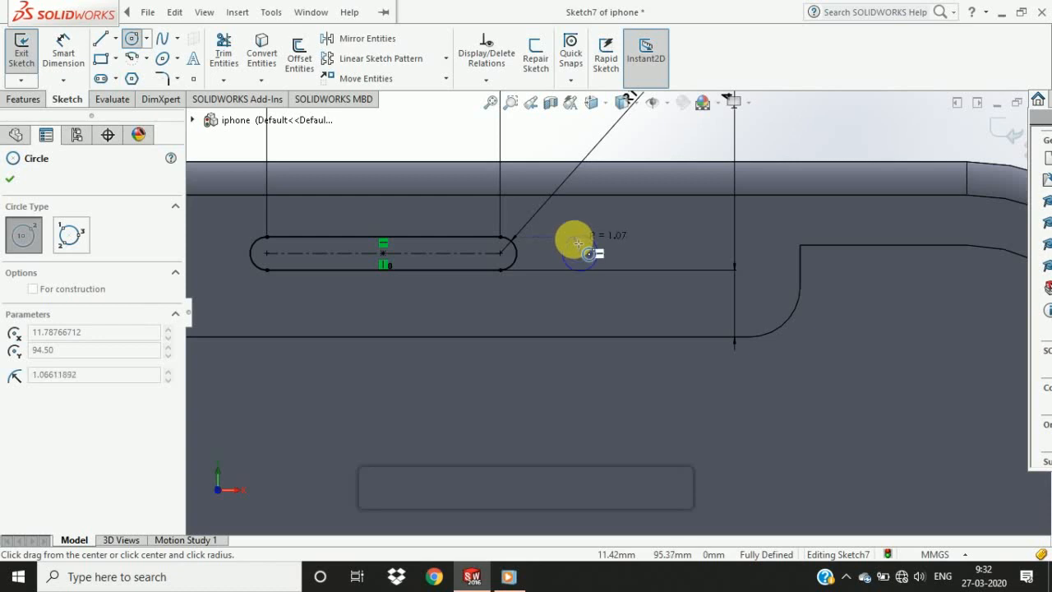
click(579, 244)
key(Escape)
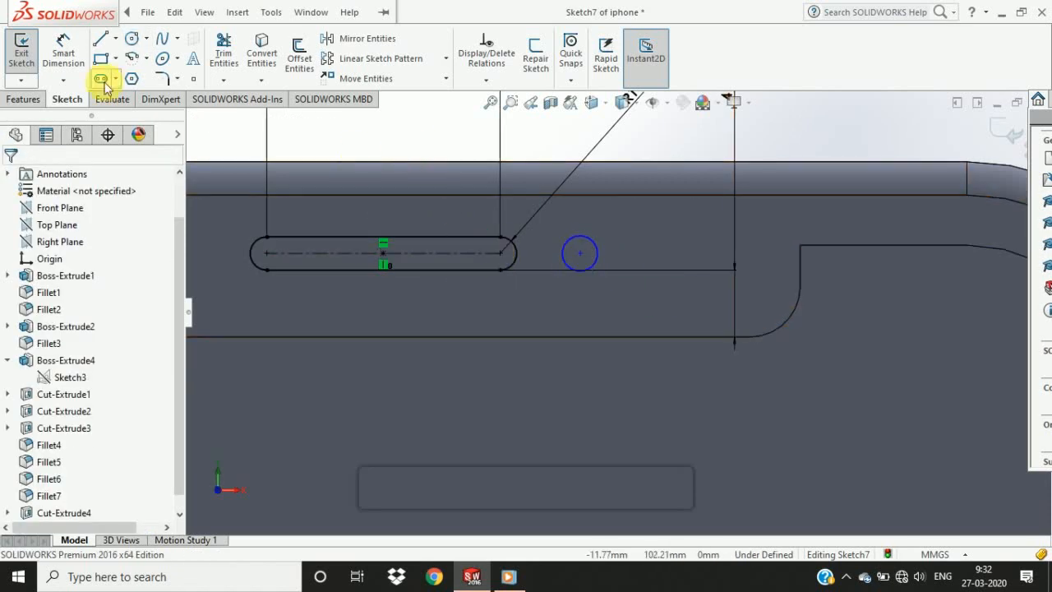
Dimension the circle beside the slot to a diameter of 2 mm.
click(595, 242)
click(773, 130)
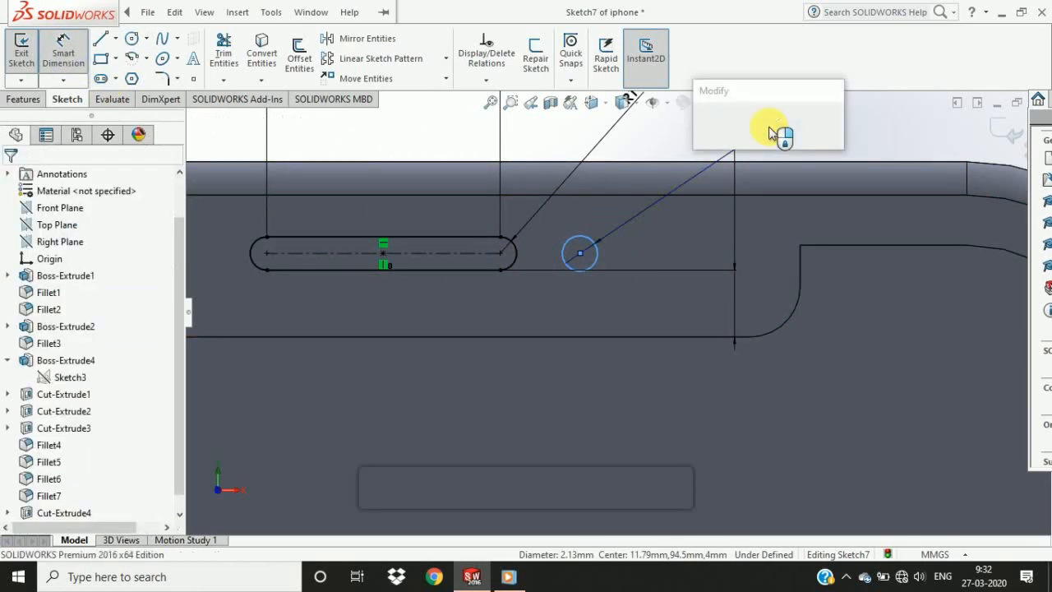
text(1)
key(Return)
double_click(763, 125)
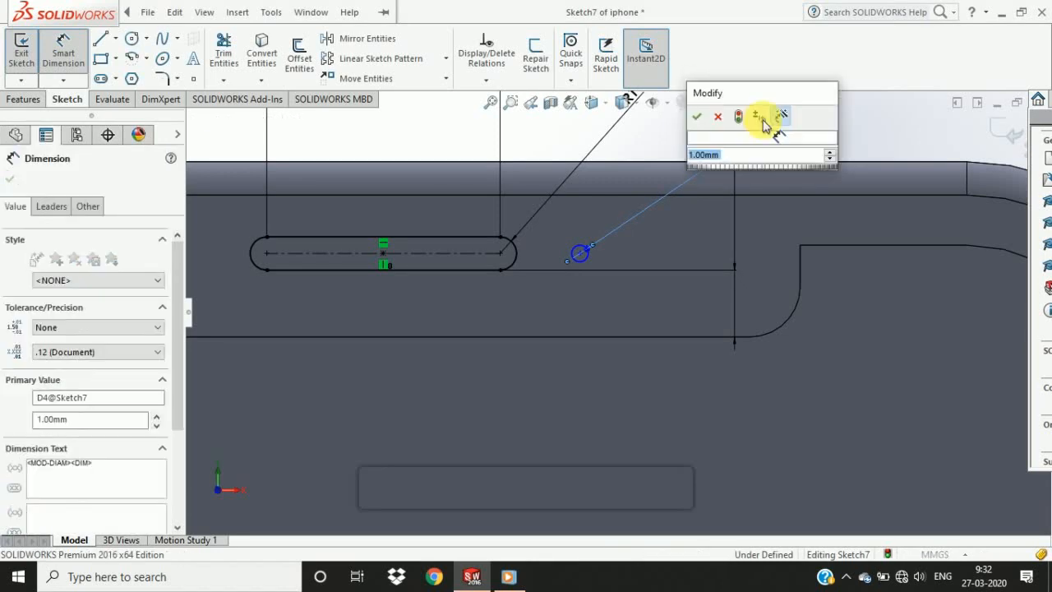
text(2)
key(Return)
key(Escape)
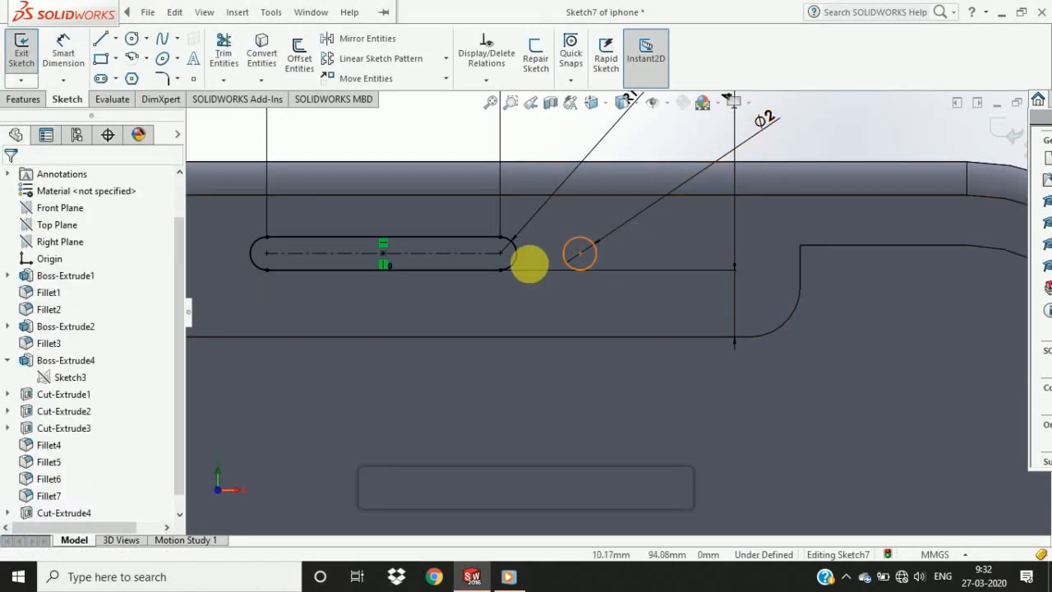
Dimension the horizontal distance from the slot's centre point to the circle's centre as 11 mm.
click(63, 51)
click(382, 254)
click(580, 254)
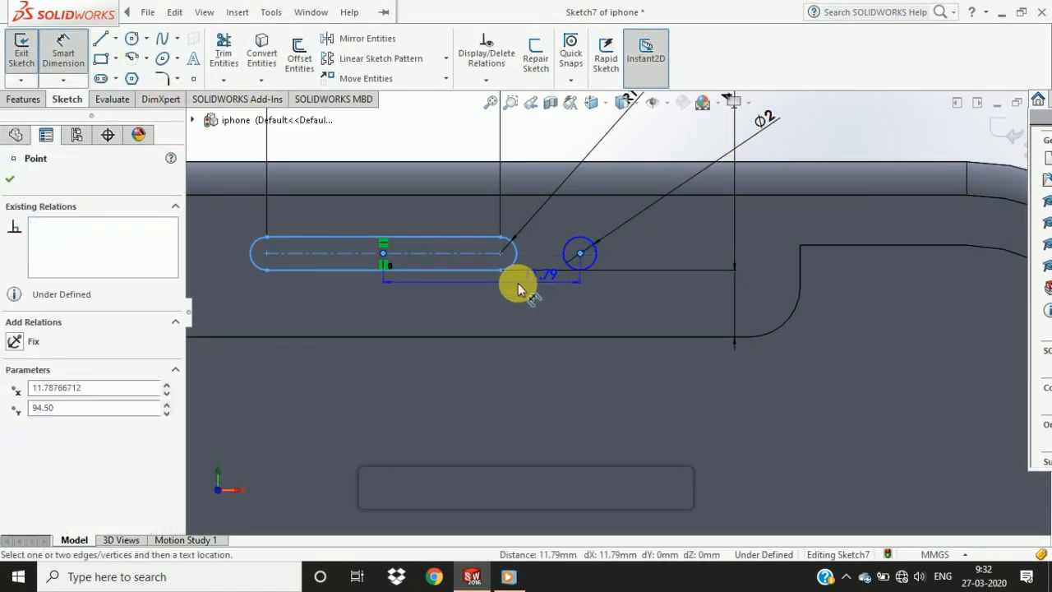
click(482, 312)
text(11.78766712mm)
key(Return)
key(Escape)
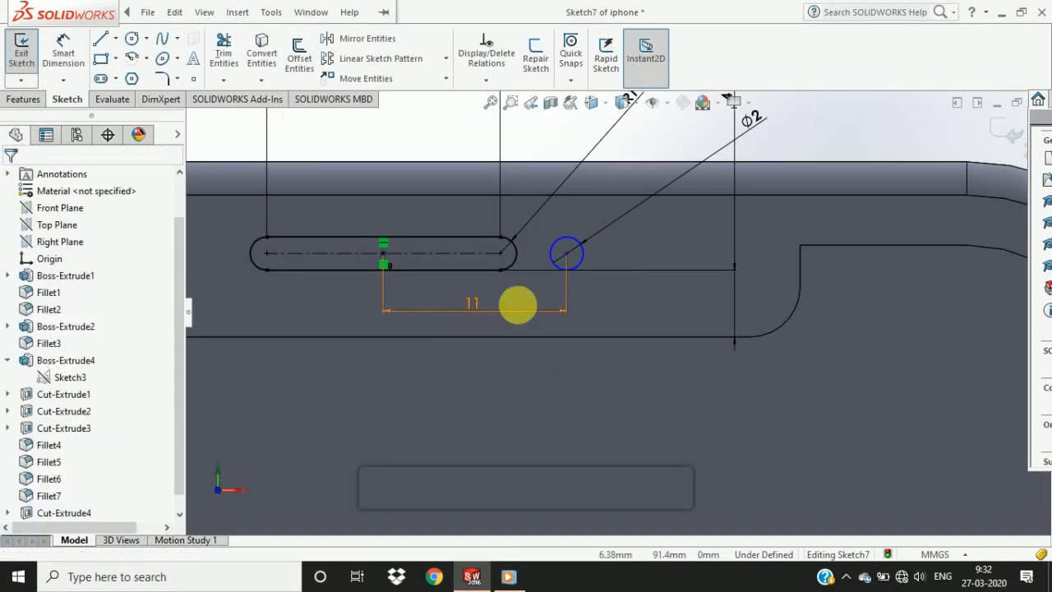
Add a horizontal relation between the slot's right arc centre and the circle's centre.
scroll(447, 314, down, 3)
click(447, 314)
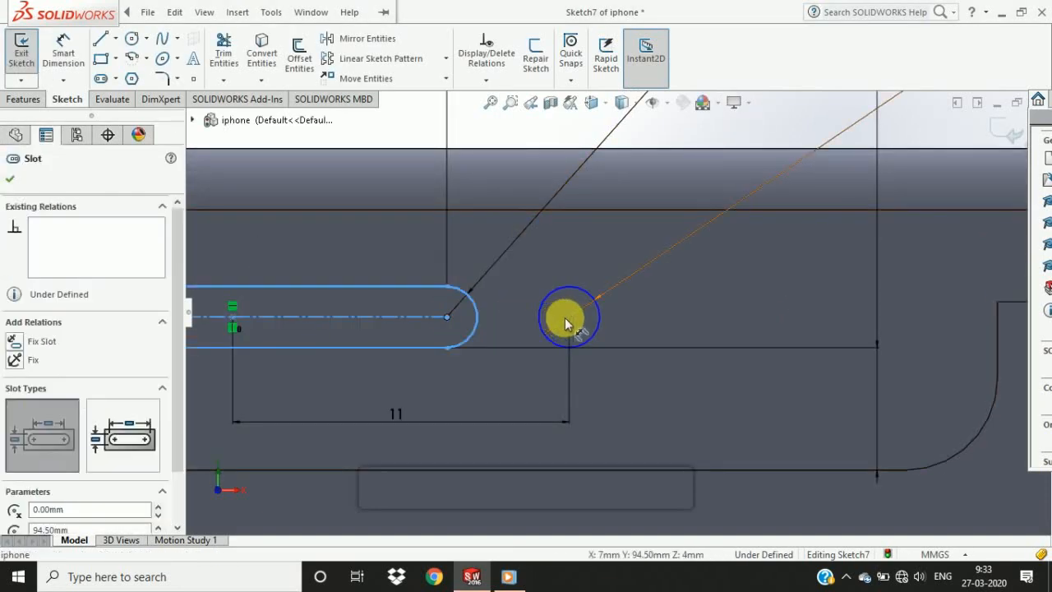
ctrl+click(568, 317)
click(106, 422)
click(207, 387)
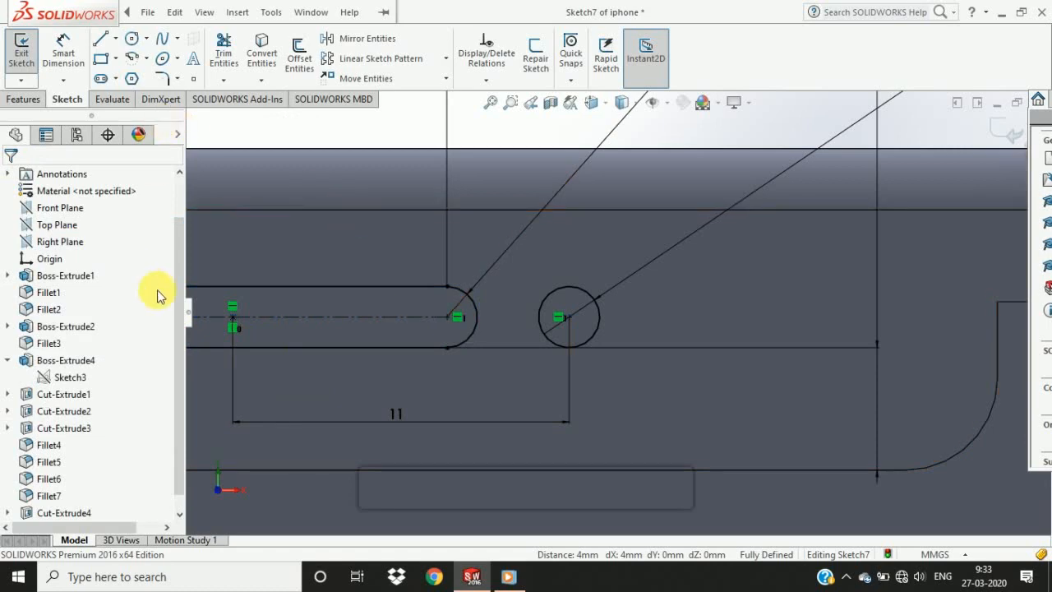
Cut only the slot region of the sketch into the bezel with a 0.30 mm blind extruded cut.
click(227, 56)
click(23, 99)
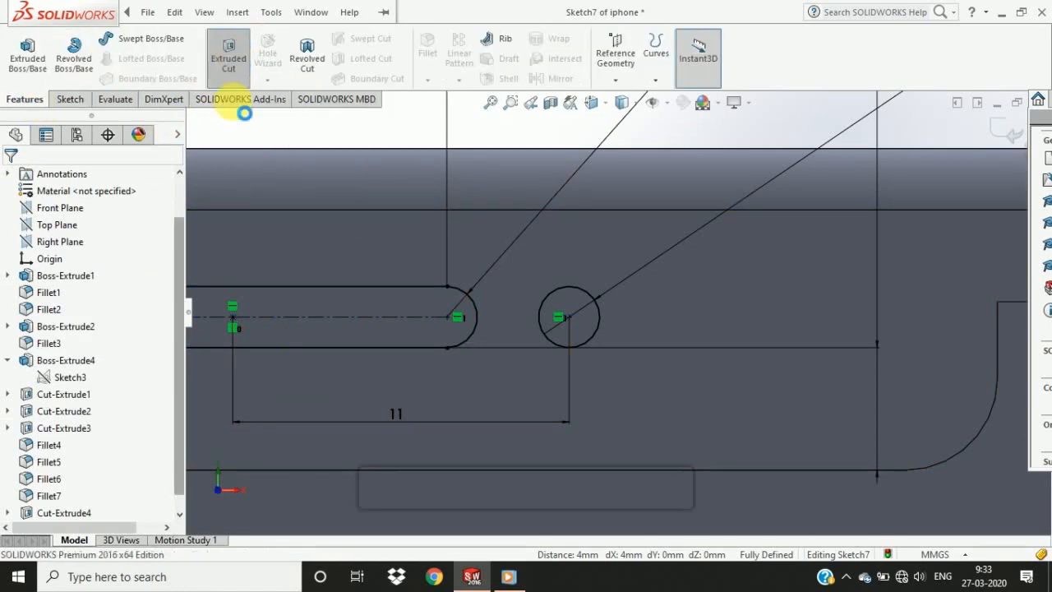
click(121, 480)
scroll(412, 280, up, 1)
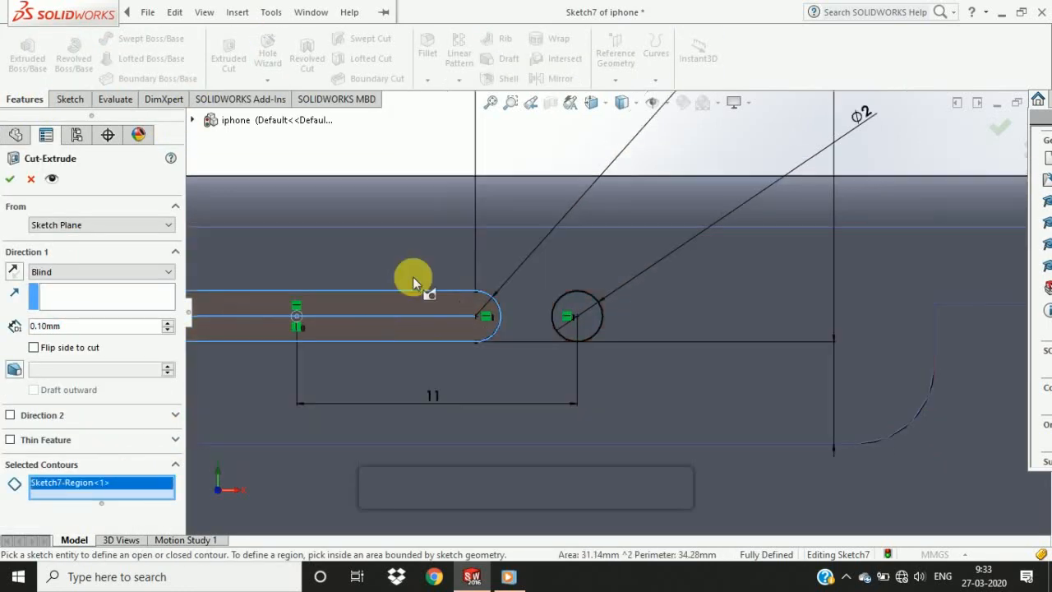
middle_drag(412, 280, 527, 353)
scroll(588, 366, down, 8)
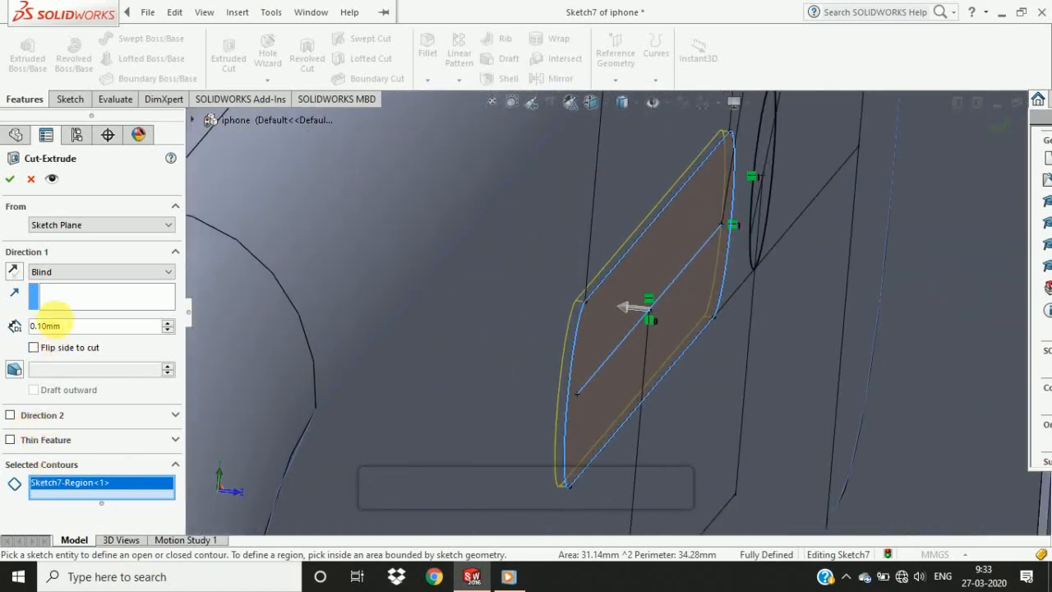
text(3)
key(Return)
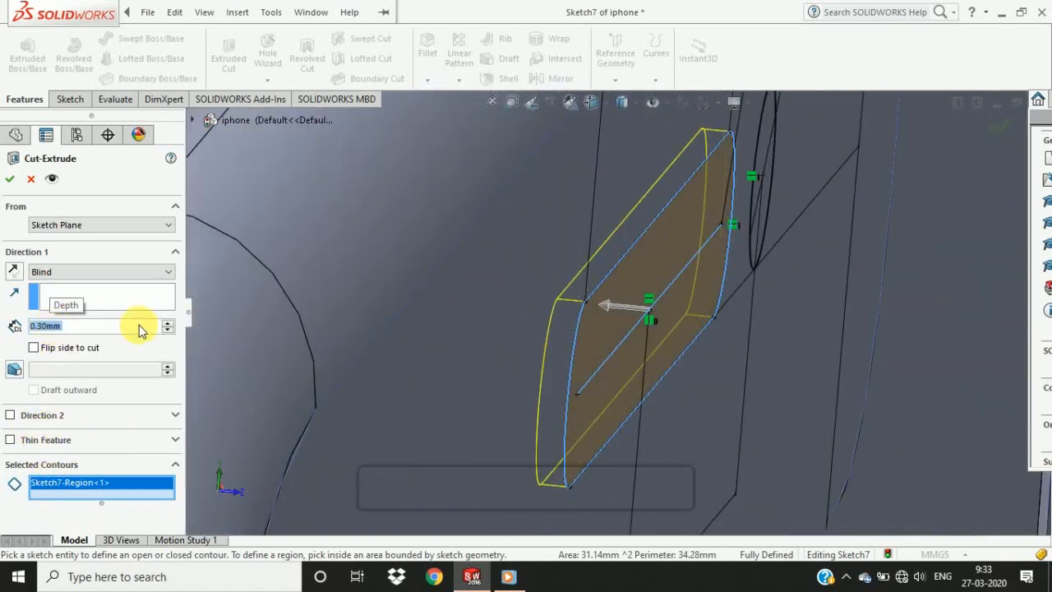
key(Return)
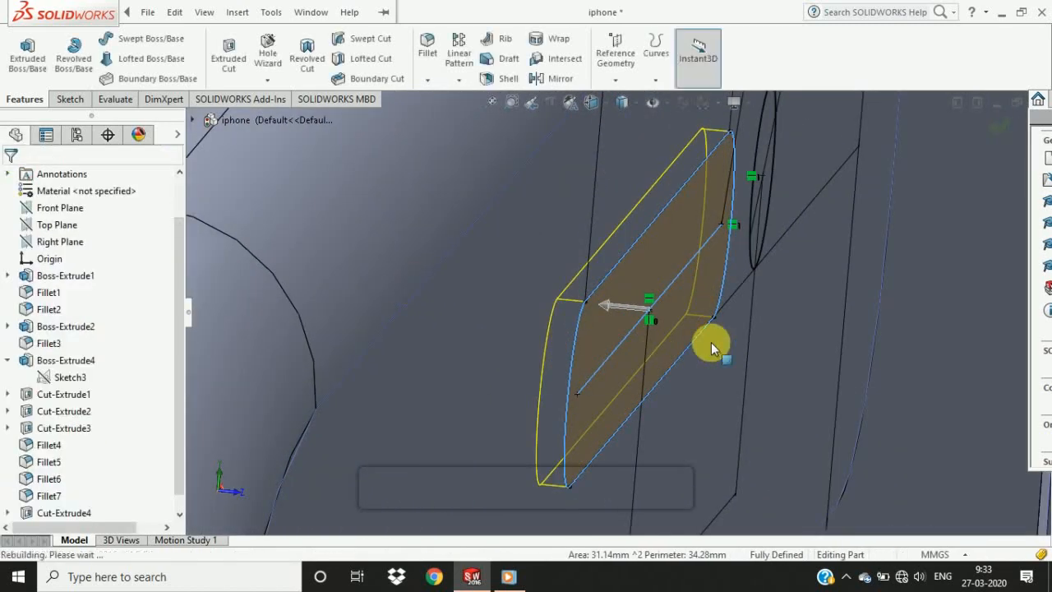
Fillet the front edge of the slot cut with a 0.1 mm radius.
scroll(703, 335, up, 2)
scroll(702, 335, down, 3)
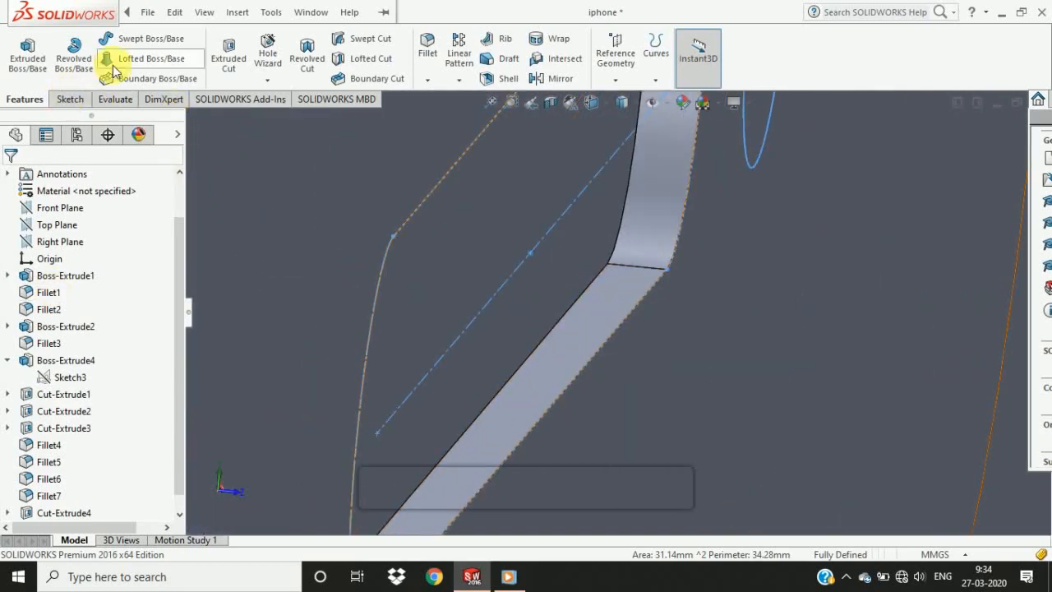
click(631, 313)
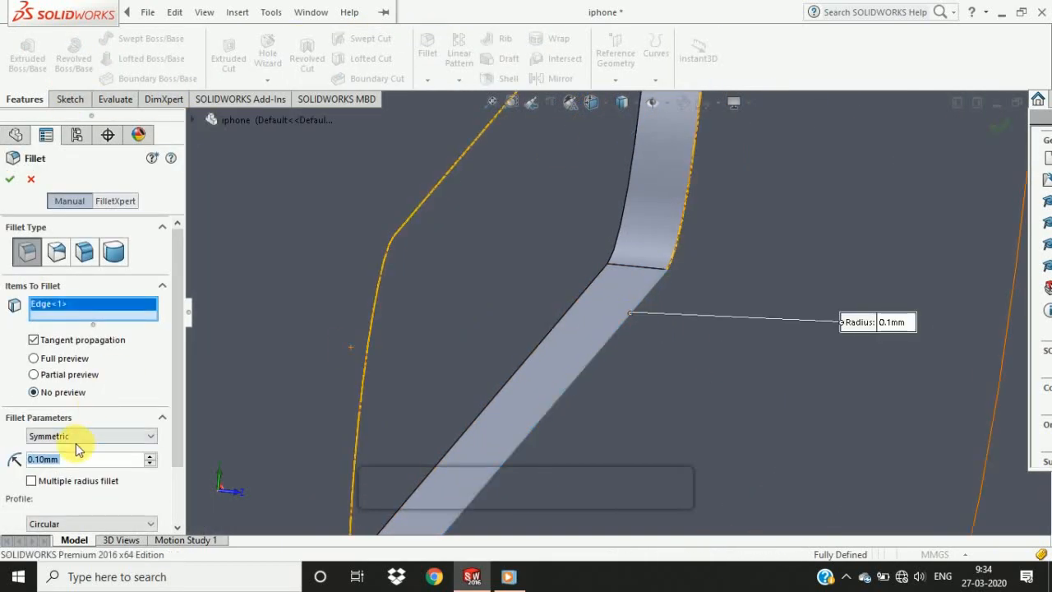
key(Return)
scroll(228, 436, up, 7)
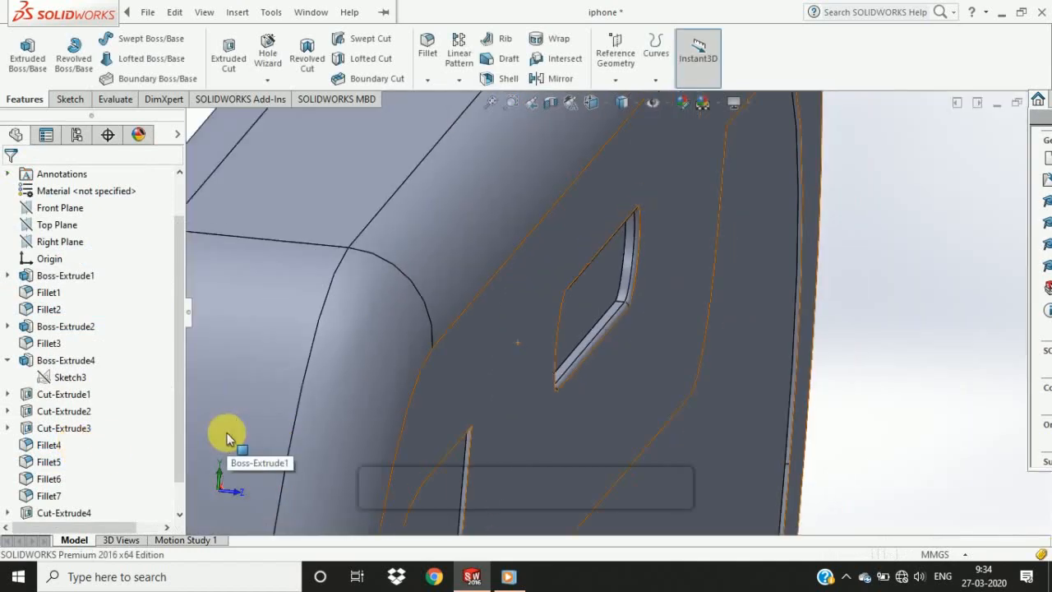
Start another extruded cut from the slot's sketch, using only the circle region as the selected contour.
middle_drag(746, 355, 677, 336)
scroll(707, 323, up, 6)
scroll(612, 292, down, 10)
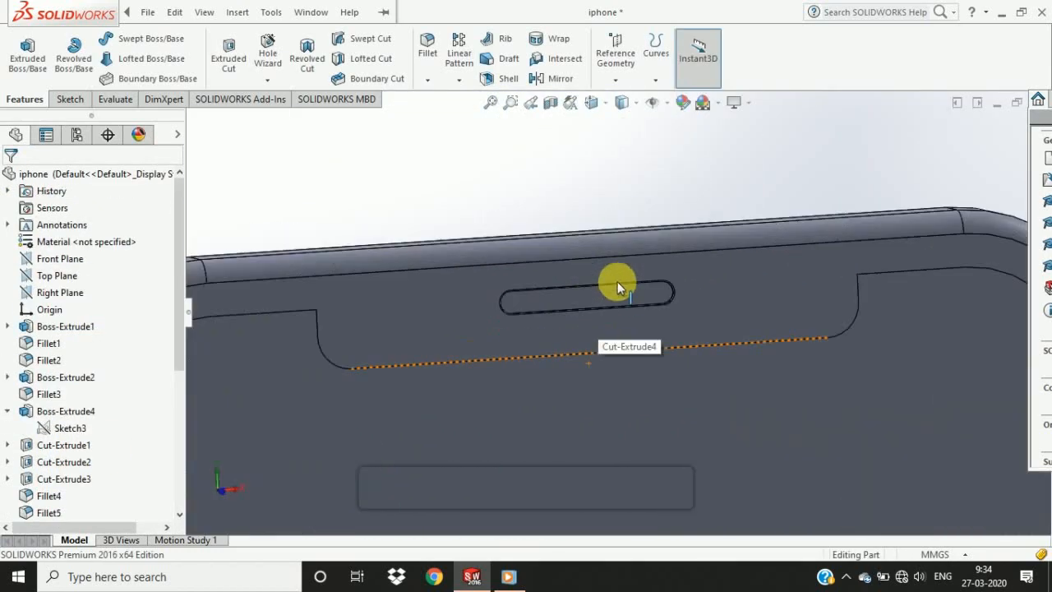
scroll(86, 427, down, 5)
click(8, 327)
click(66, 495)
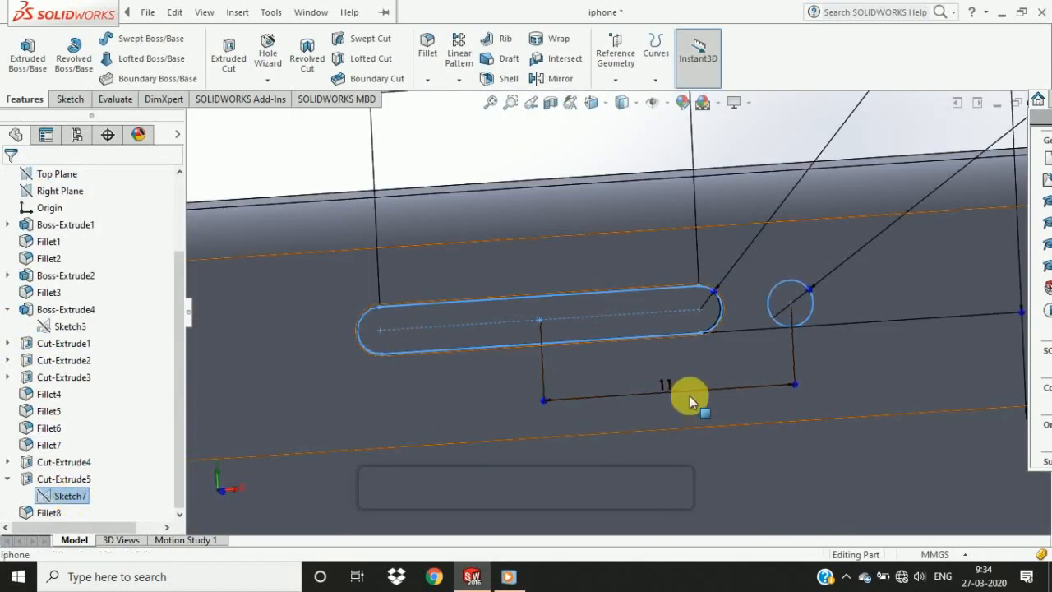
click(229, 53)
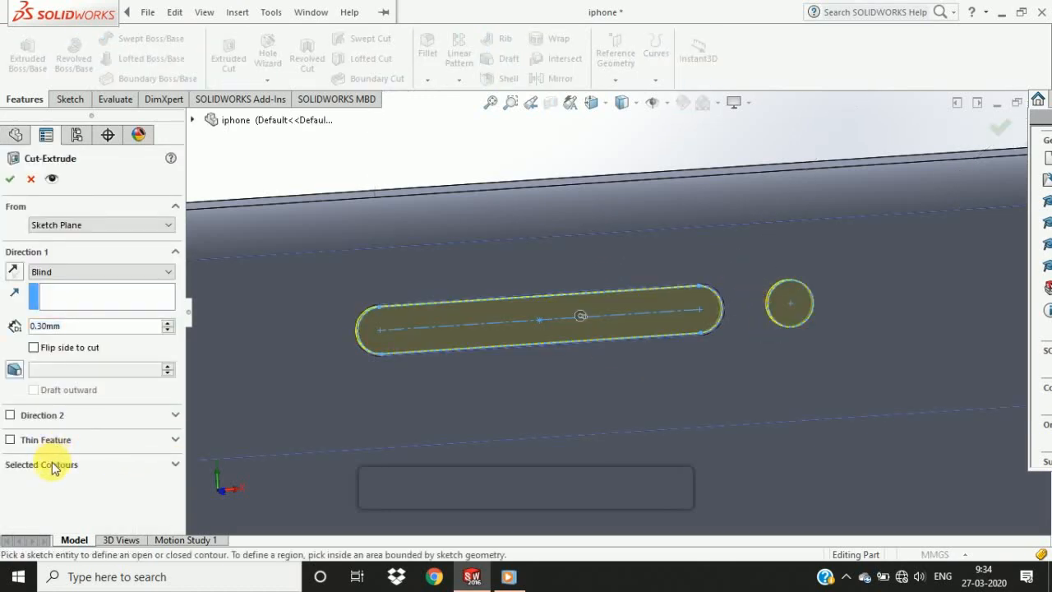
click(112, 484)
key(Delete)
click(785, 301)
Set the circular cut's blind depth to 0.10 mm and complete the cut.
middle_drag(563, 361, 633, 279)
scroll(633, 278, up, 6)
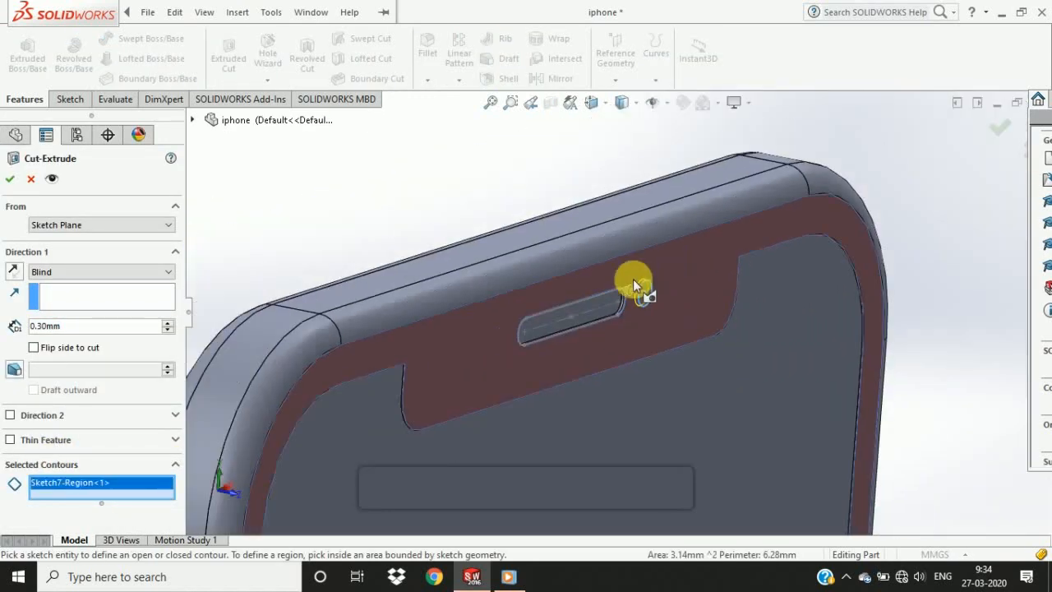
scroll(649, 293, down, 12)
text(1)
key(Return)
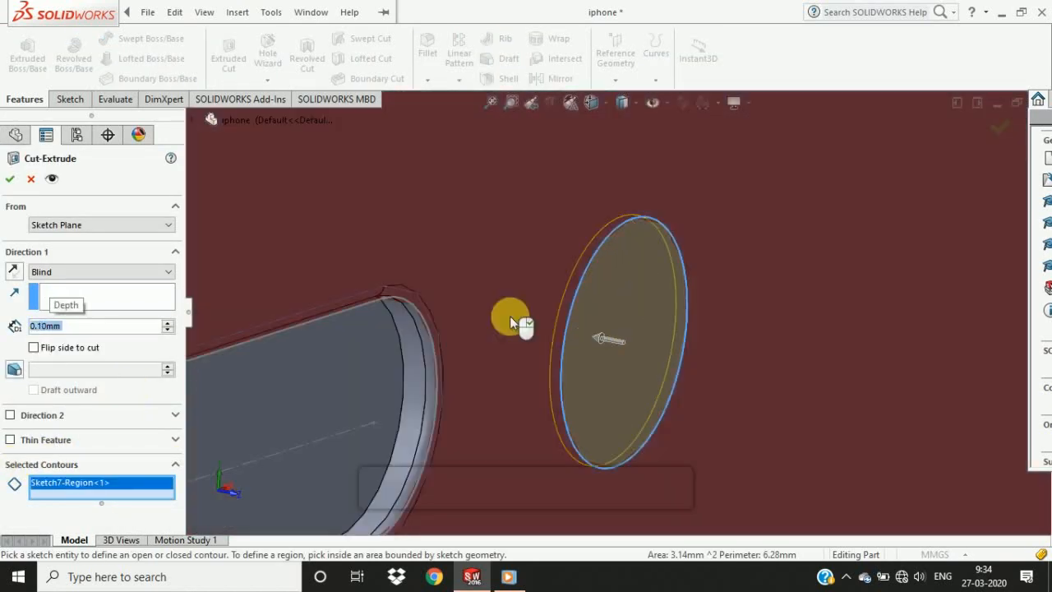
right_click(633, 331)
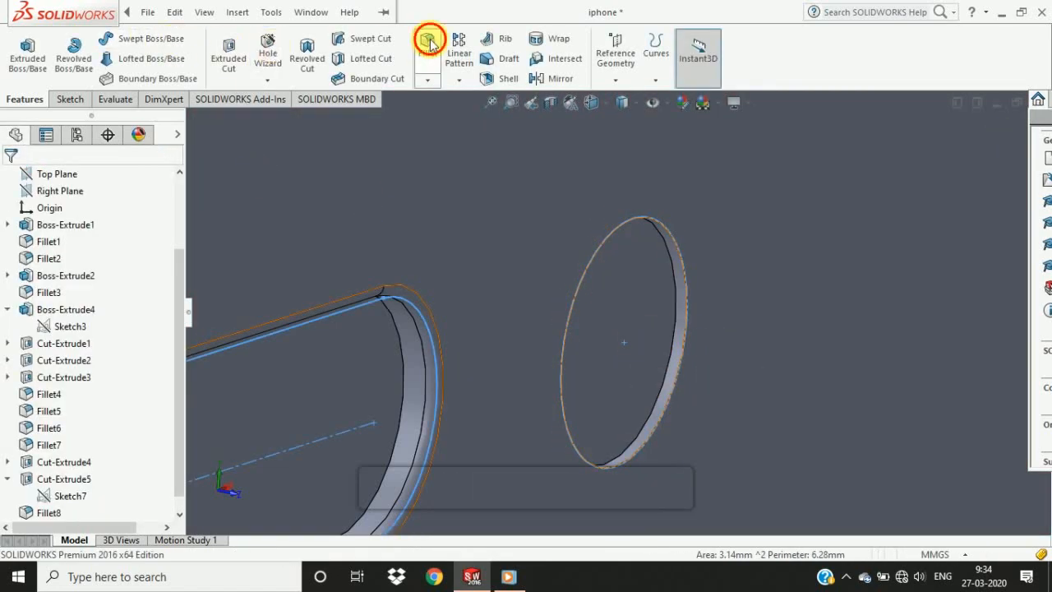
Fillet the front edge of the circular cut beside the slot with a 0.1 mm radius.
click(429, 43)
scroll(685, 323, down, 5)
click(651, 334)
double_click(41, 462)
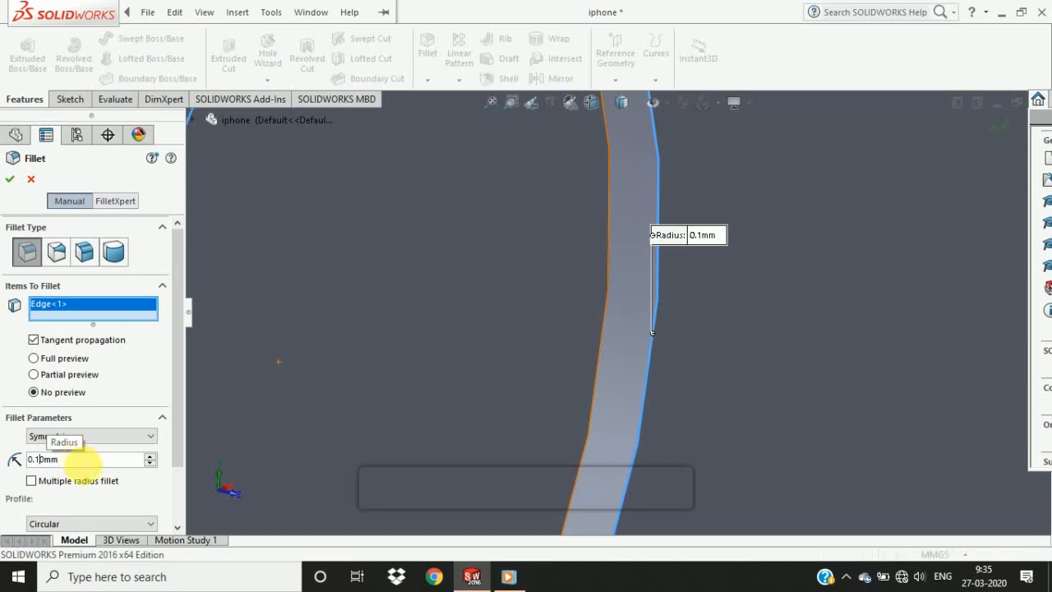
key(Return)
scroll(274, 411, up, 8)
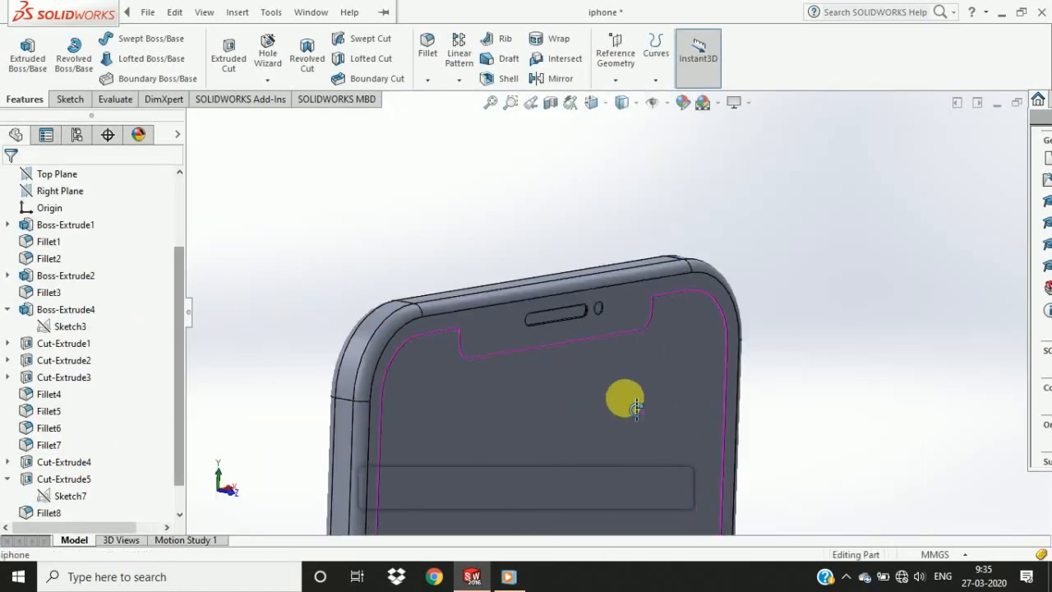
Examine the phone's front face, including the notched screen, speaker slot and camera recess, straight on and from an angle.
middle_drag(637, 409, 544, 399)
scroll(632, 329, up, 7)
click(631, 394)
click(605, 103)
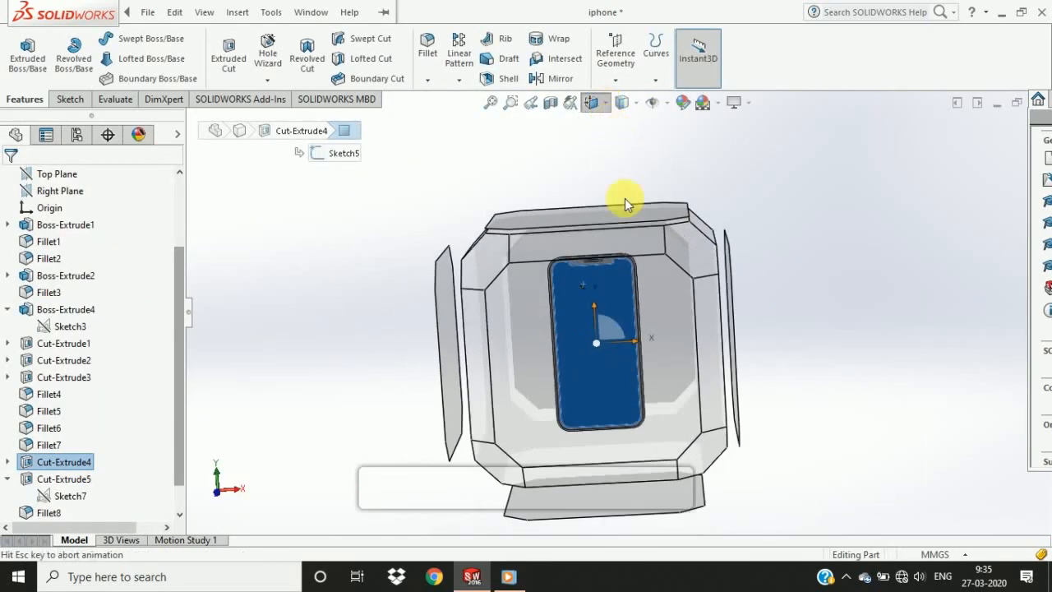
click(606, 103)
click(679, 188)
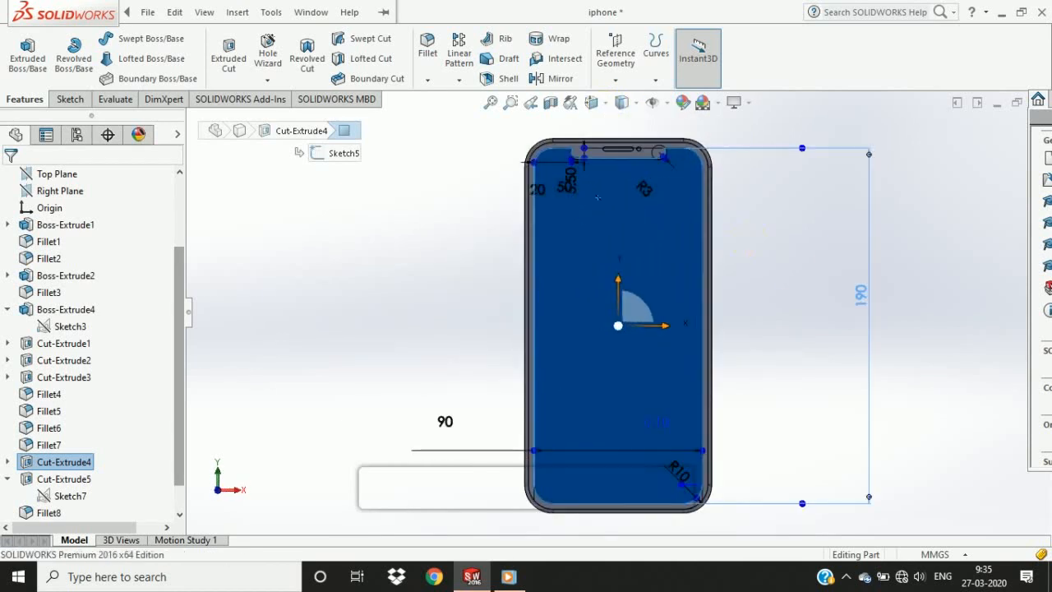
key(Escape)
scroll(806, 340, up, 3)
middle_drag(806, 339, 697, 329)
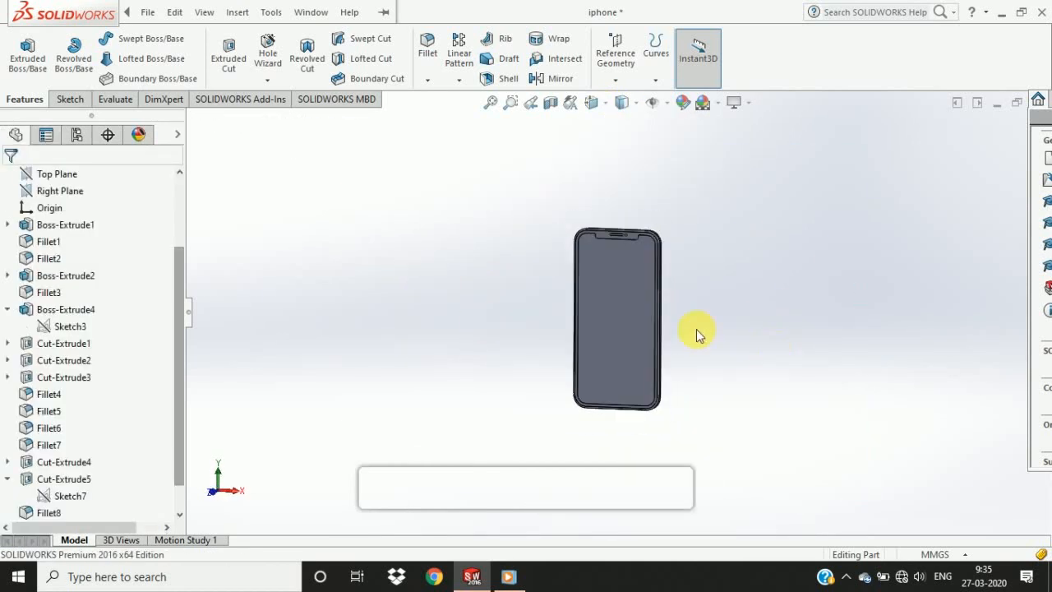
Start a sketch on the phone's right side face and draw a vertical straight slot about 18 mm long and 1.8 mm wide.
click(232, 496)
scroll(628, 329, up, 5)
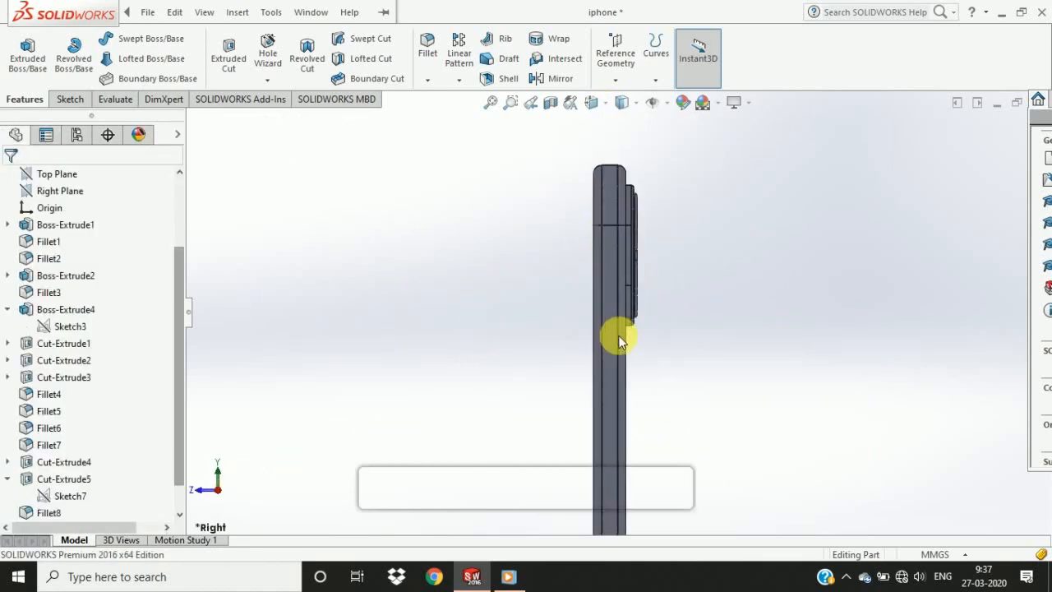
click(611, 343)
click(673, 299)
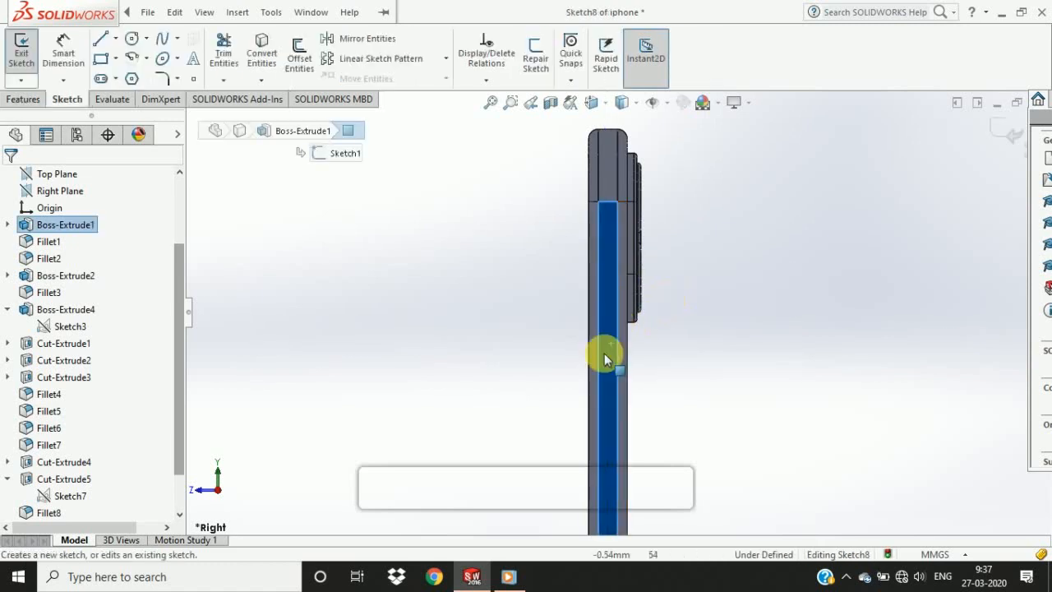
click(101, 79)
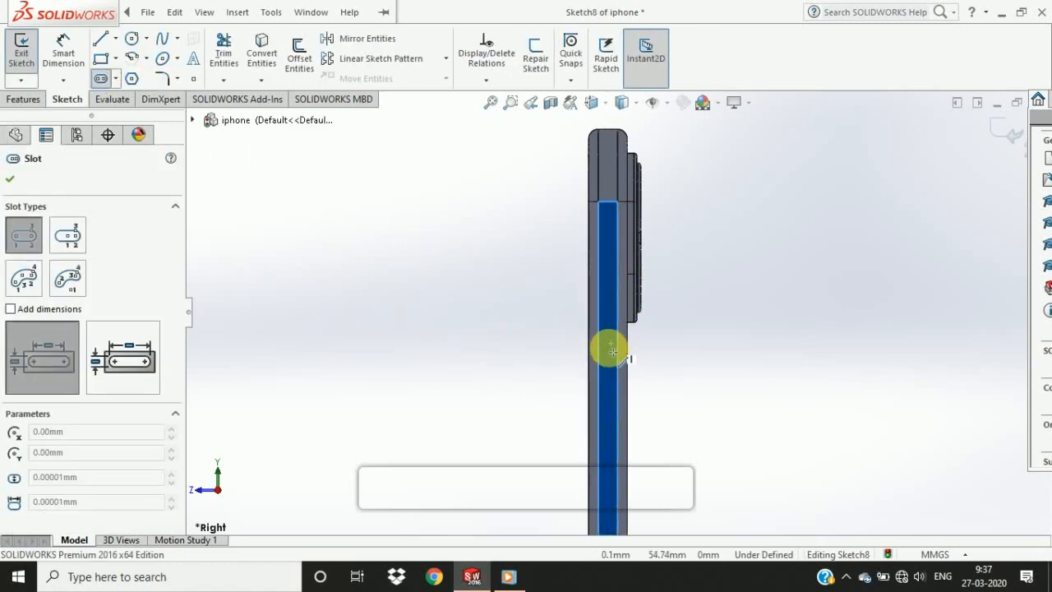
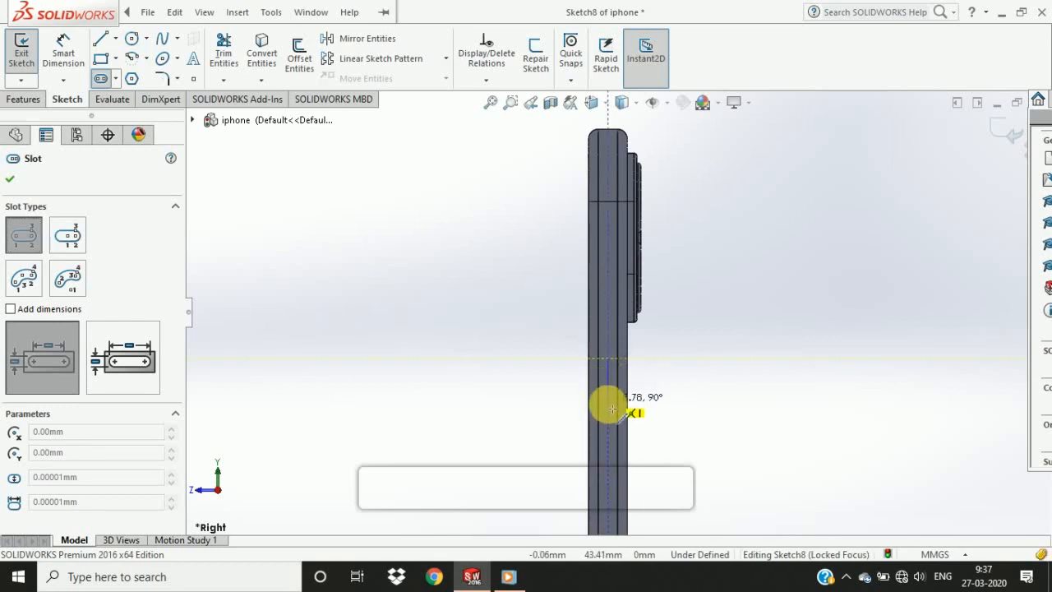
click(608, 445)
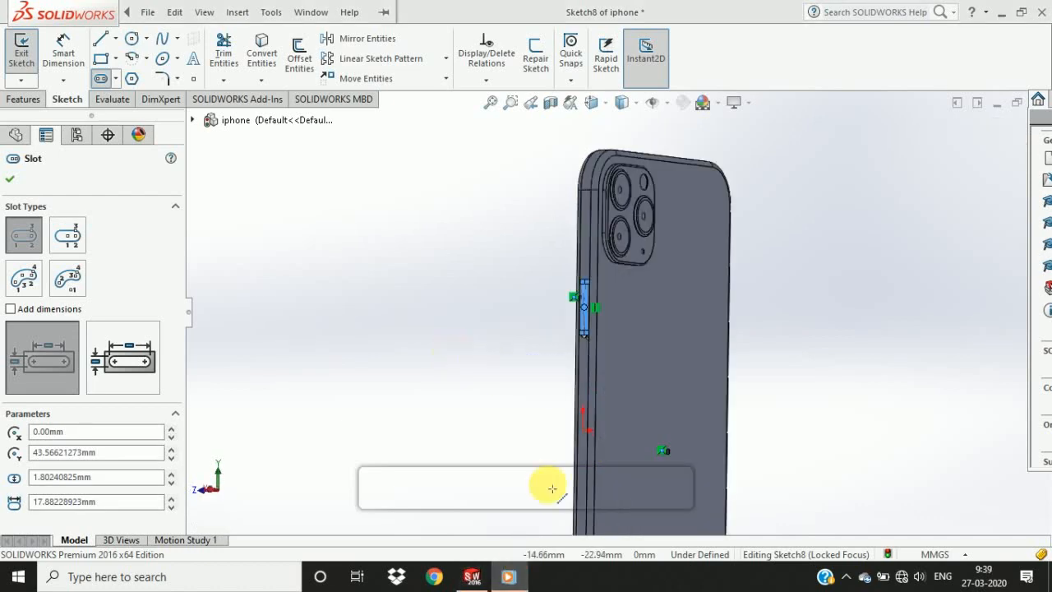
Move the slot up along the side face until its centre is about 47.6 mm above the origin.
scroll(600, 274, down, 10)
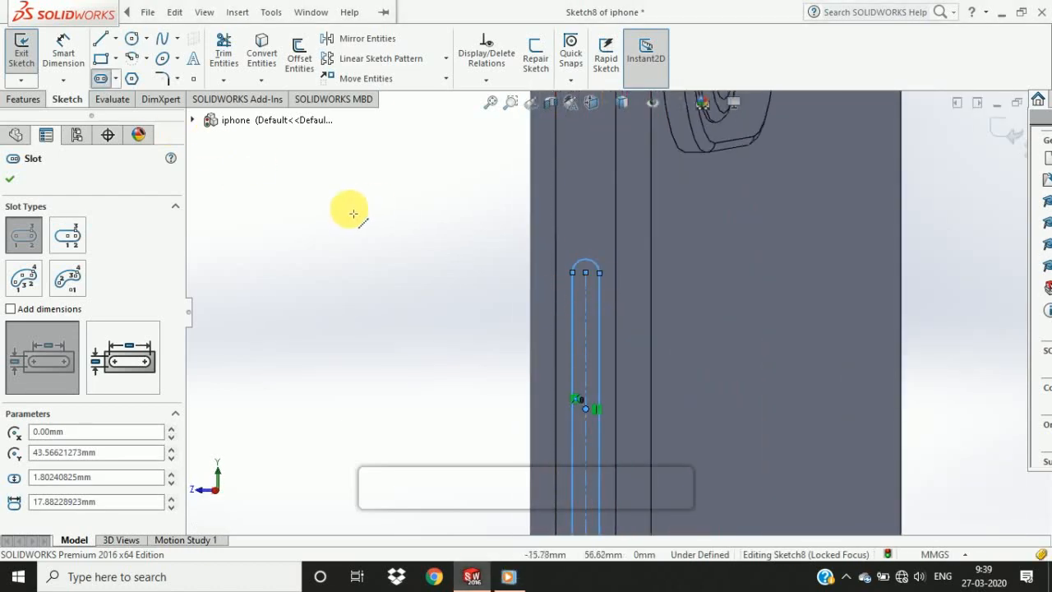
key(Escape)
drag(585, 400, 586, 365)
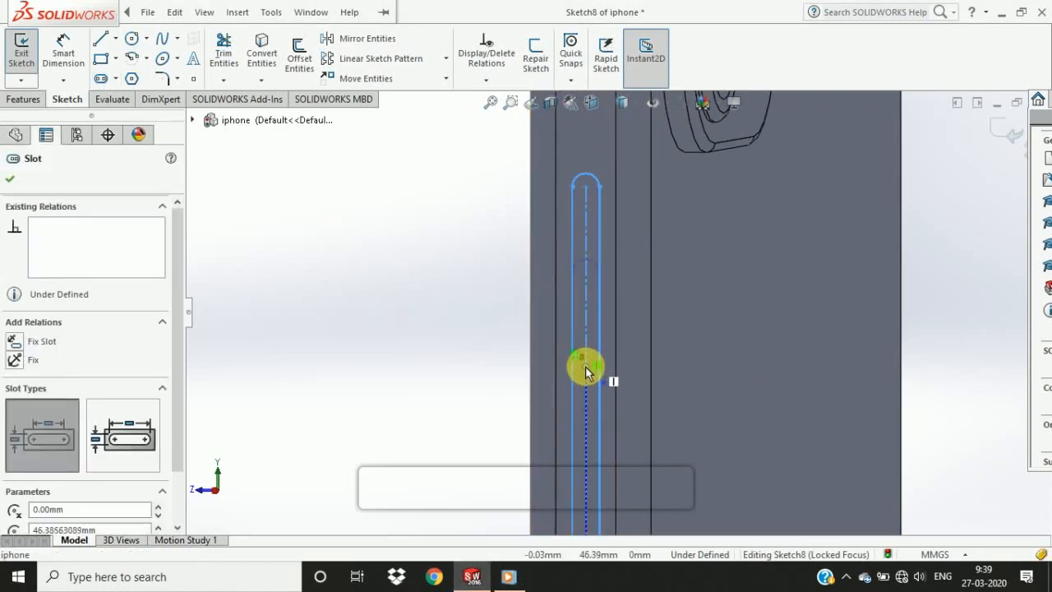
click(503, 410)
scroll(502, 411, up, 9)
middle_drag(502, 410, 580, 337)
scroll(657, 335, down, 5)
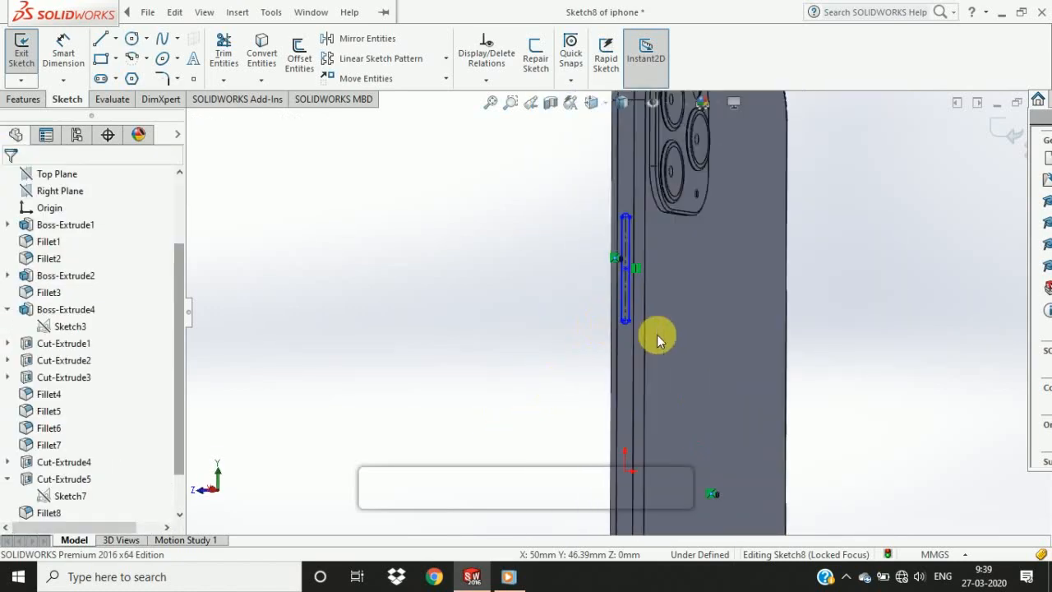
scroll(628, 319, down, 6)
drag(617, 331, 617, 291)
scroll(492, 305, up, 6)
middle_drag(532, 270, 627, 362)
scroll(523, 351, down, 5)
scroll(523, 350, up, 10)
scroll(703, 300, down, 5)
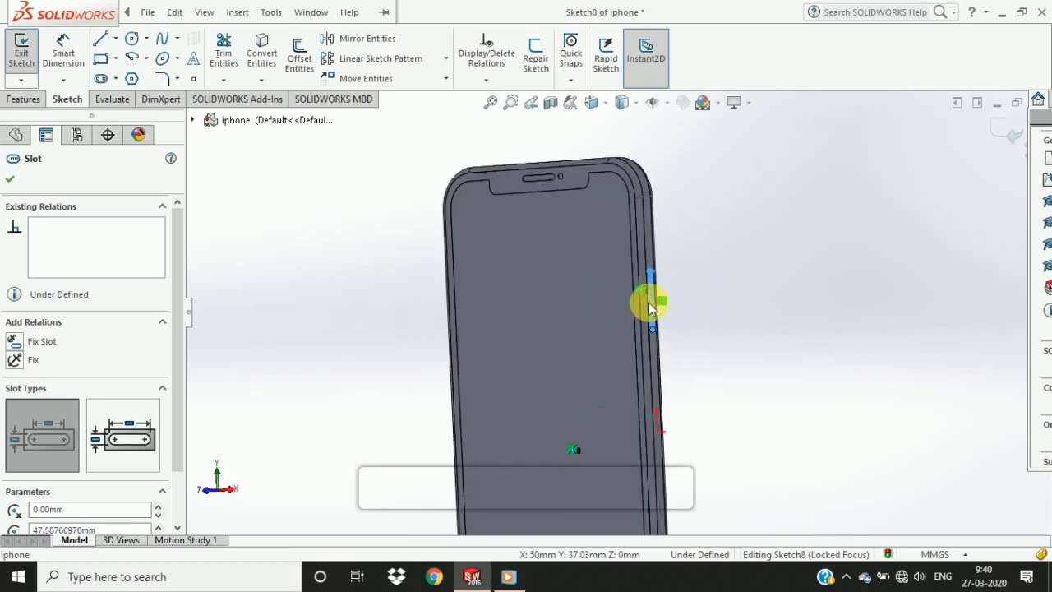
View the side face straight on and dimension the slot's end radius as 0.90 mm.
scroll(650, 309, down, 5)
click(622, 133)
click(602, 107)
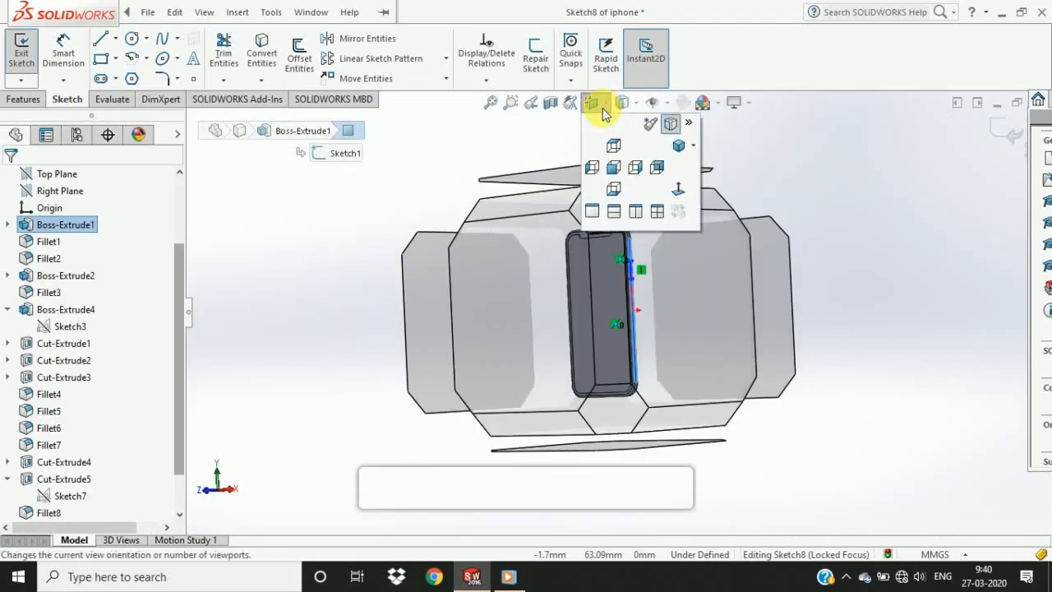
click(678, 188)
scroll(629, 295, down, 7)
click(449, 370)
scroll(449, 369, up, 2)
right_click(439, 367)
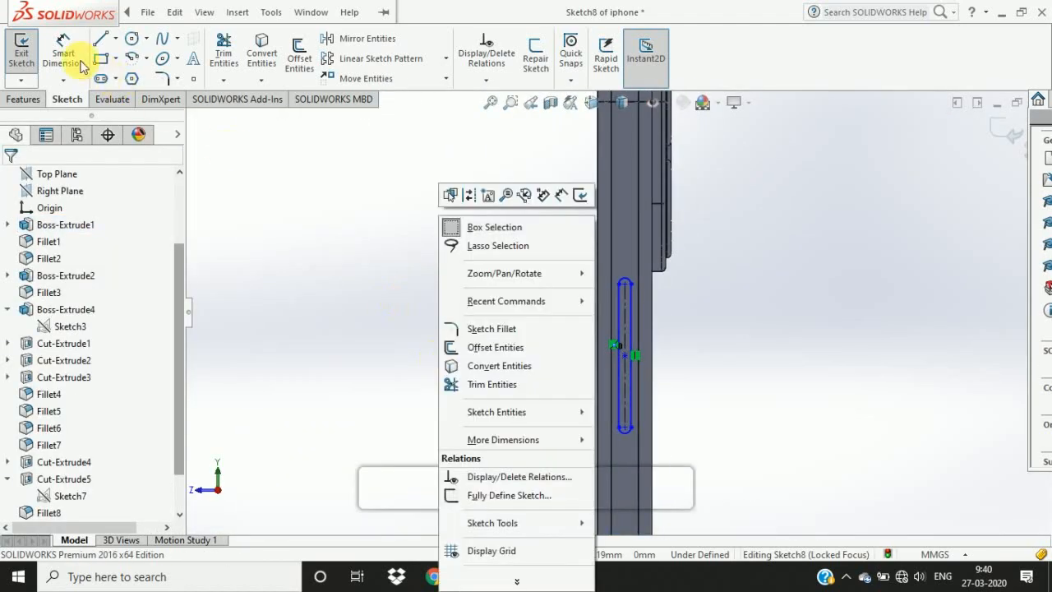
click(81, 63)
click(623, 285)
click(742, 282)
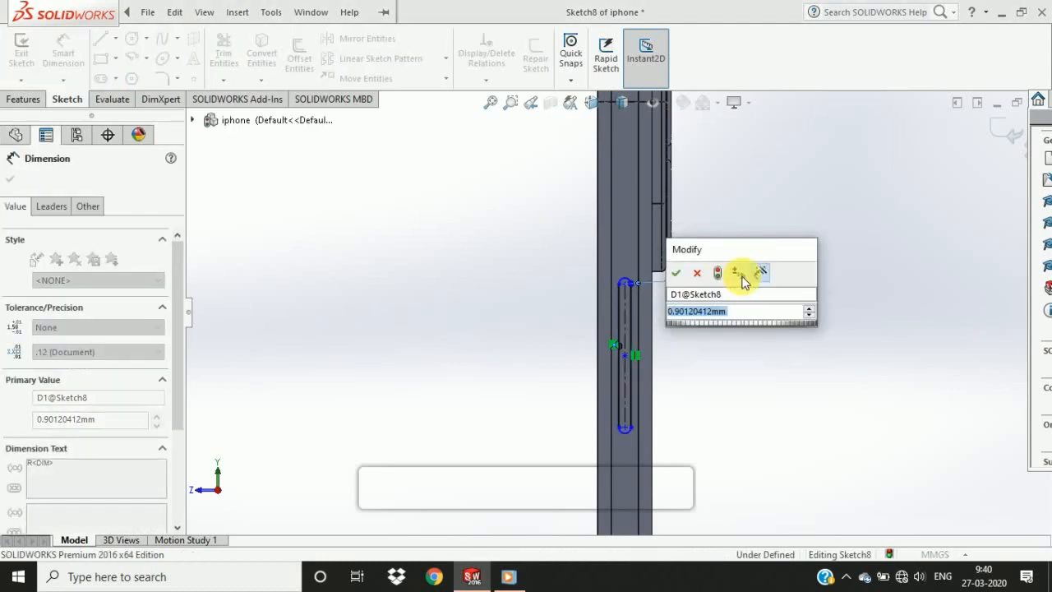
key(Return)
key(Escape)
Dimension the slot's straight side and set its length to 21 mm.
click(619, 329)
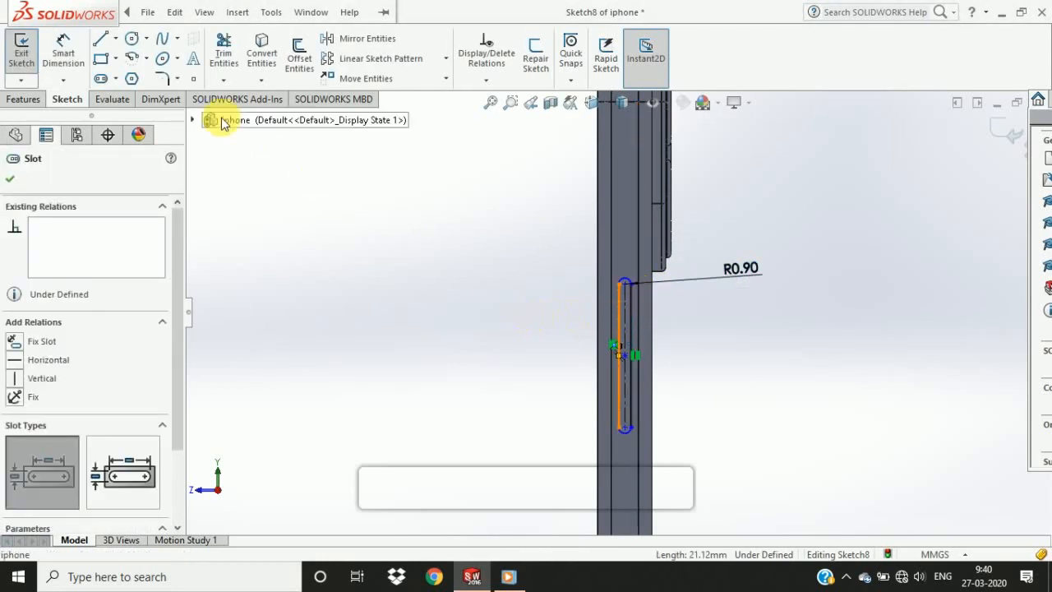
click(67, 57)
click(769, 358)
text(21.11704794mm)
key(Return)
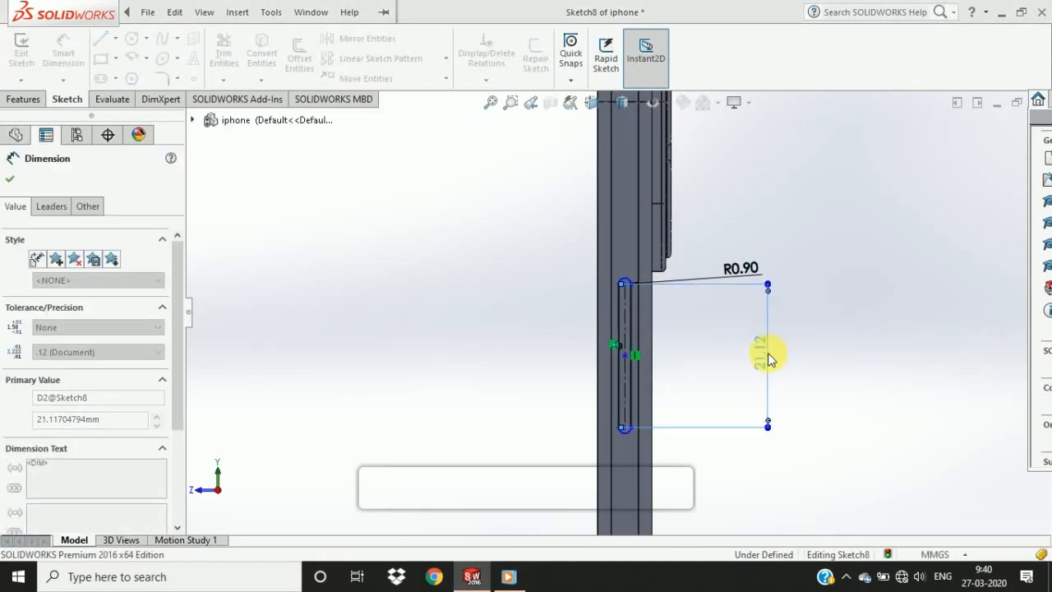
key(Escape)
scroll(662, 465, up, 4)
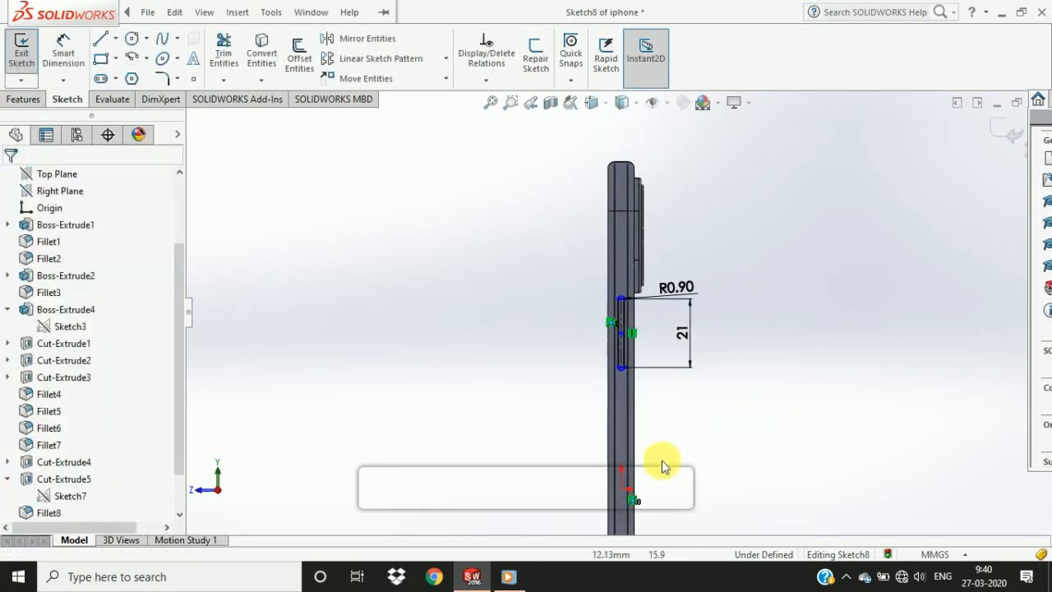
Align the slot's centre vertically with the origin and set the distance from the origin to its lower arc centre to 37 mm.
ctrl+click(621, 333)
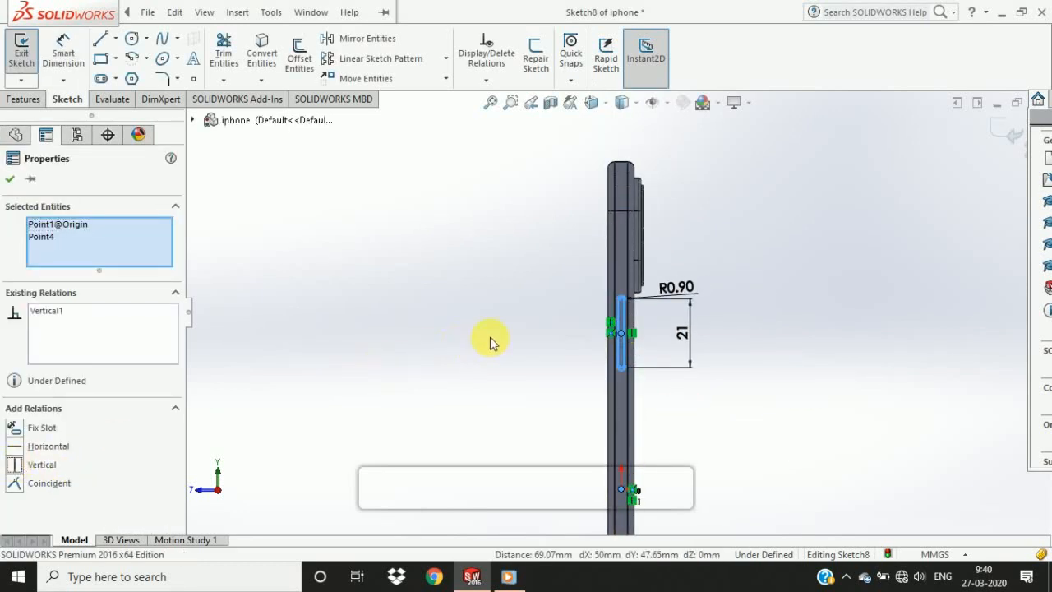
click(490, 343)
click(622, 491)
click(621, 367)
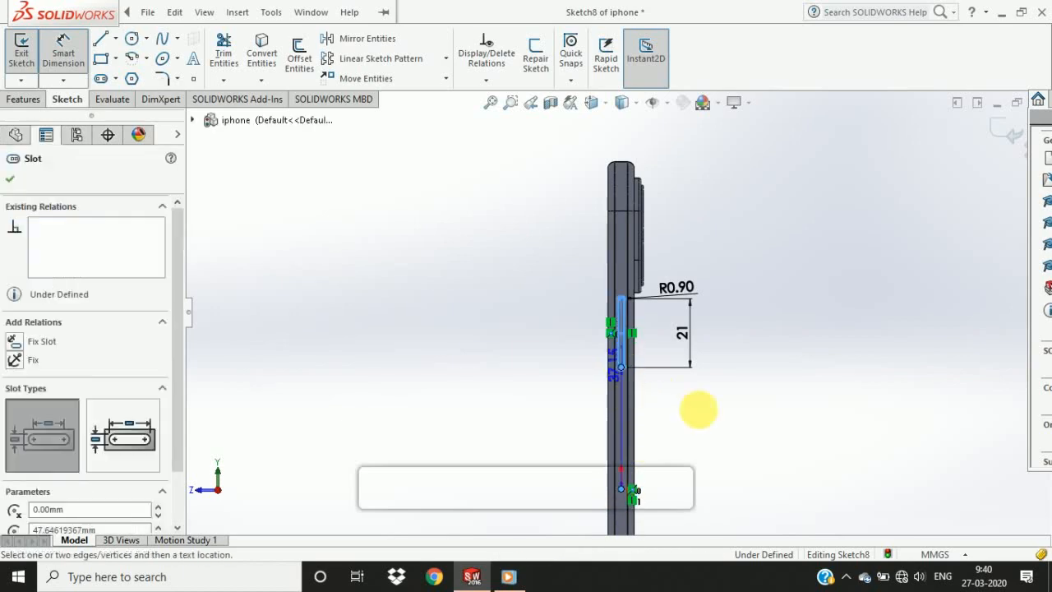
click(779, 421)
text(3)
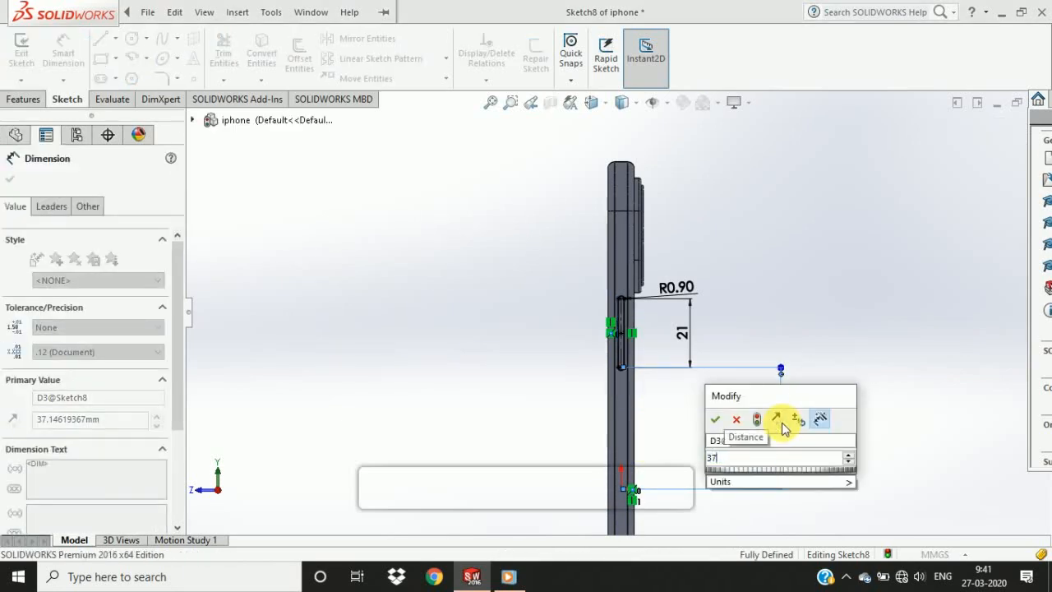
text(7)
key(Return)
key(Escape)
Start a blind boss extrusion of the side slot sketch with a depth of 1 mm and merged result.
scroll(638, 334, down, 5)
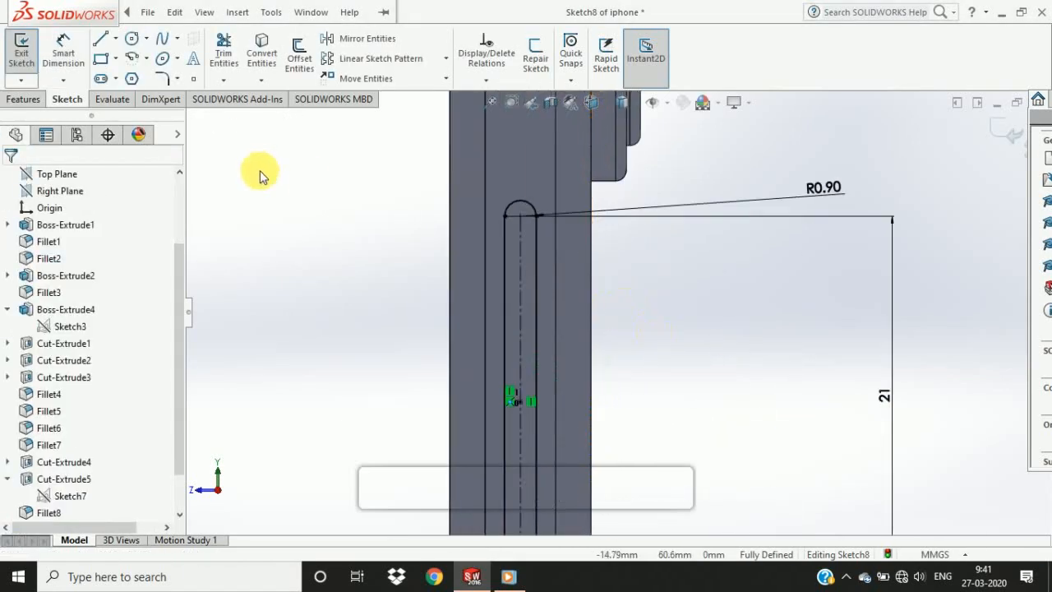
click(24, 99)
click(27, 53)
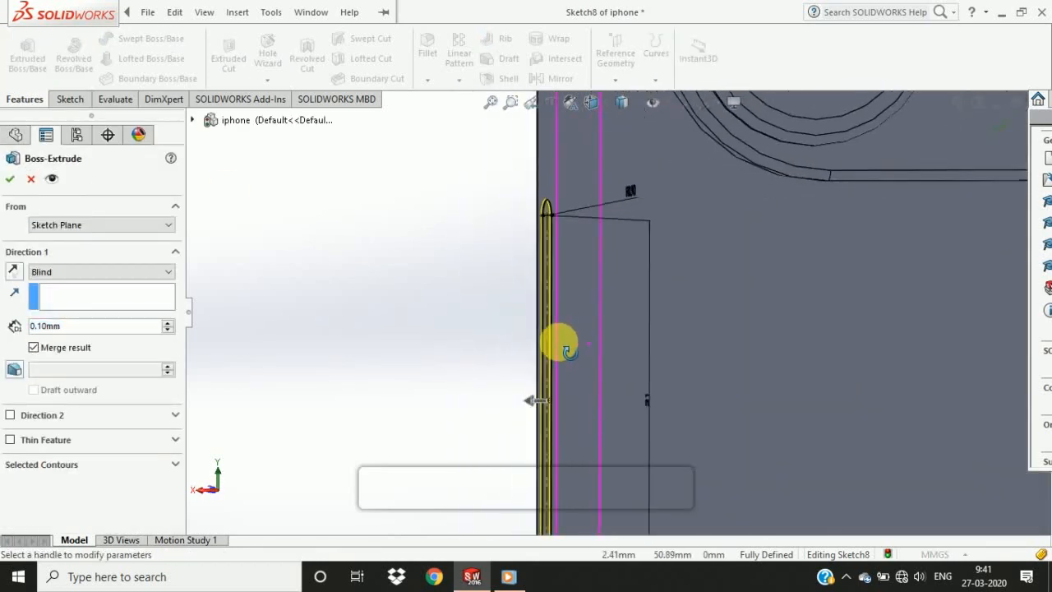
click(168, 321)
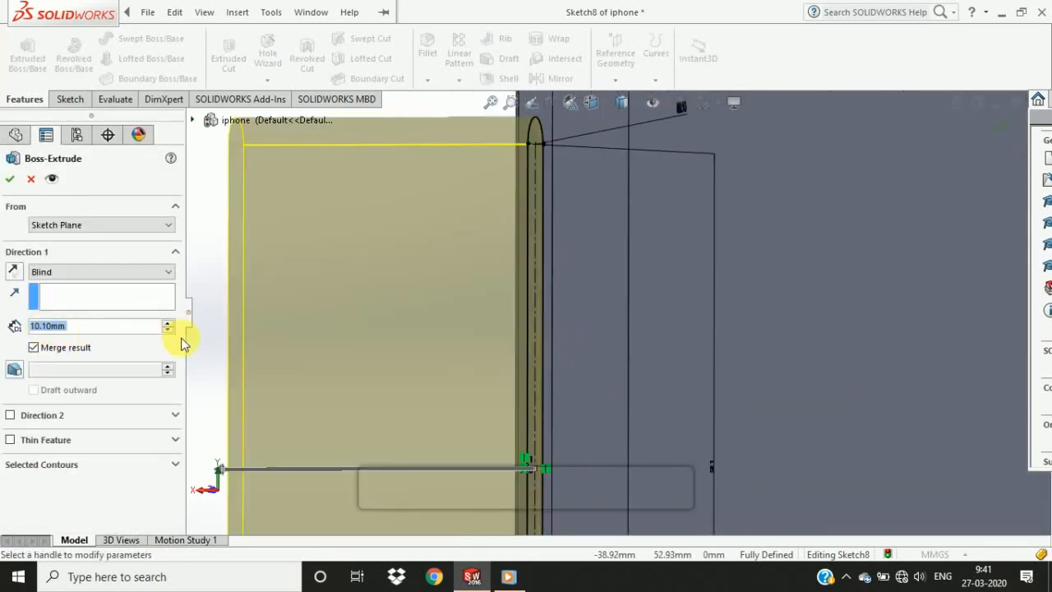
click(167, 331)
text(2)
key(Return)
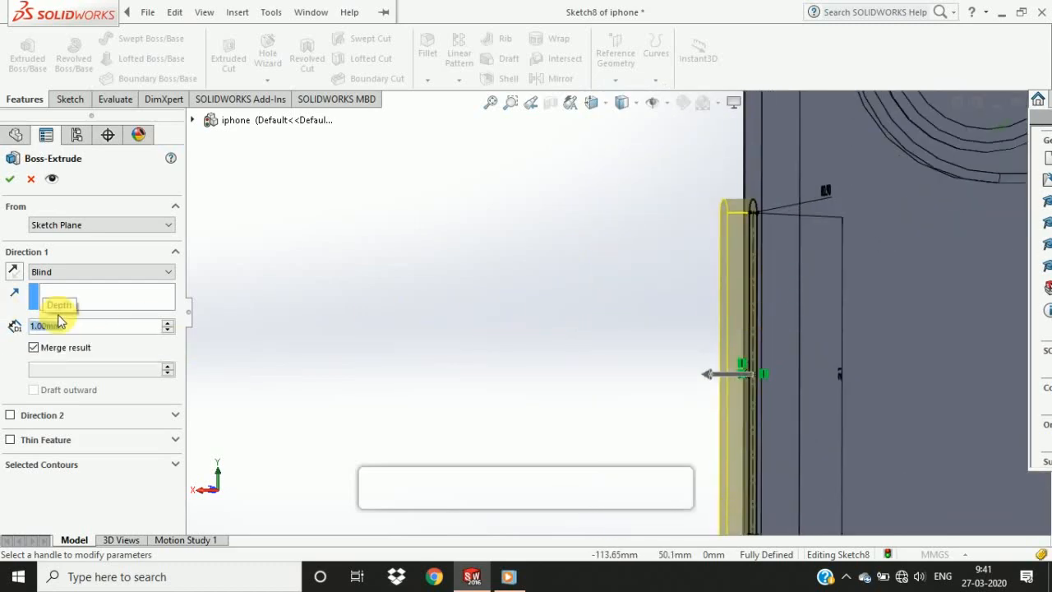
Revise the blind depth of the side slot's extrusion and complete the boss.
scroll(317, 342, up, 3)
scroll(652, 305, up, 2)
middle_drag(651, 304, 706, 324)
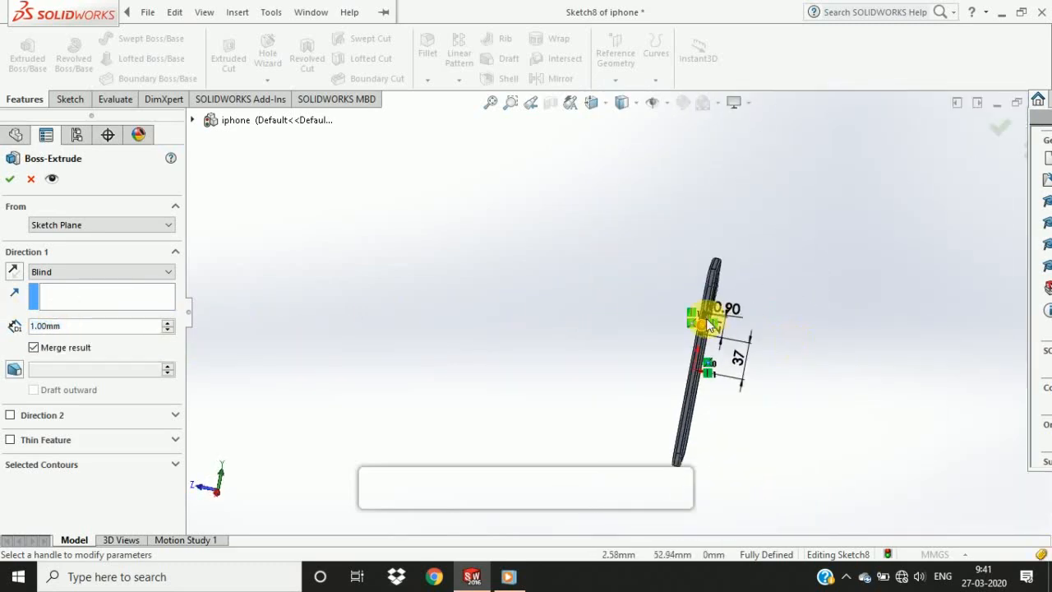
scroll(707, 320, down, 6)
middle_drag(314, 235, 399, 263)
click(31, 325)
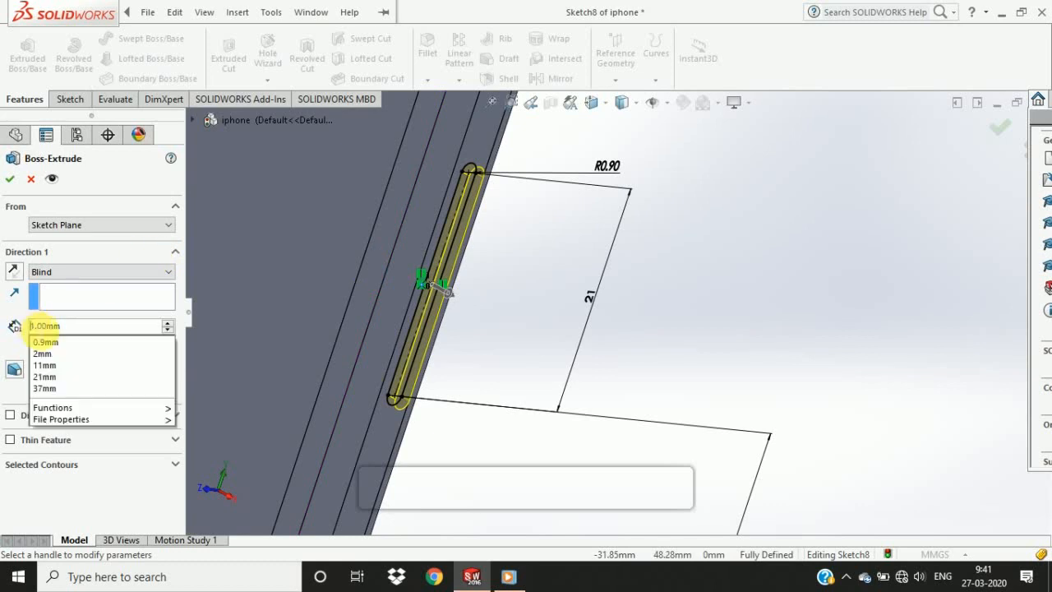
drag(90, 328, 12, 328)
key(Return)
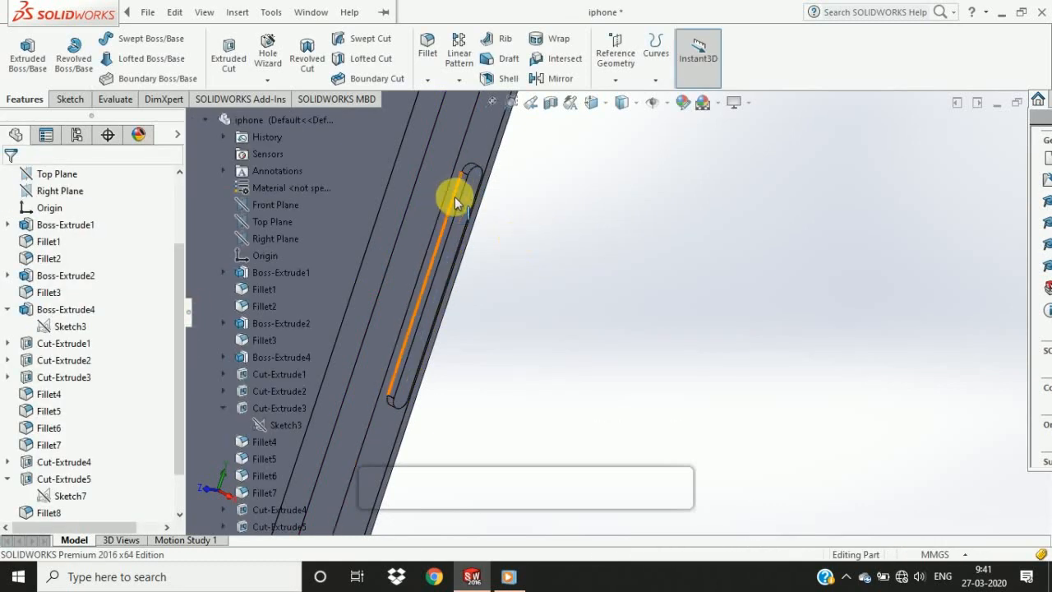
Fillet the outer edge of the raised side button with a 0.1 mm radius and tangent propagation.
scroll(540, 239, down, 3)
click(428, 47)
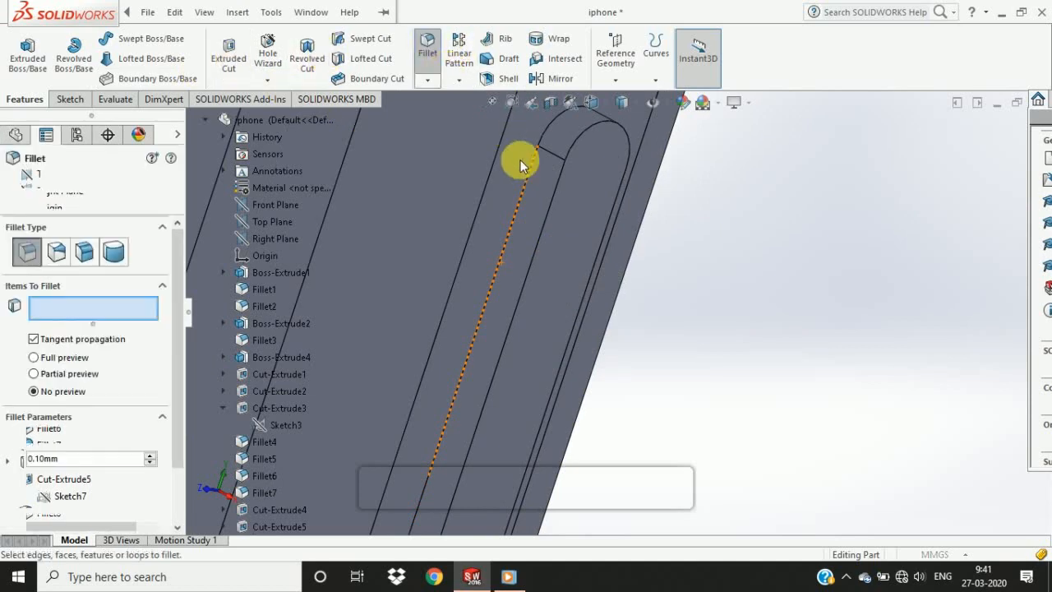
click(553, 194)
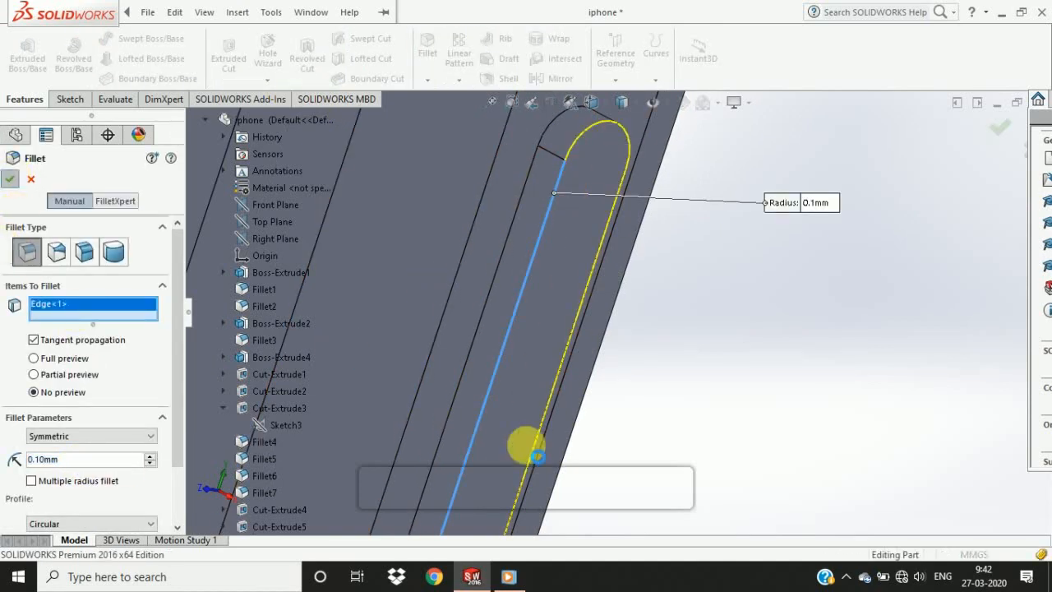
Edit the side button's boss extrusion and set its blind depth to 0.6 mm.
scroll(655, 424, up, 6)
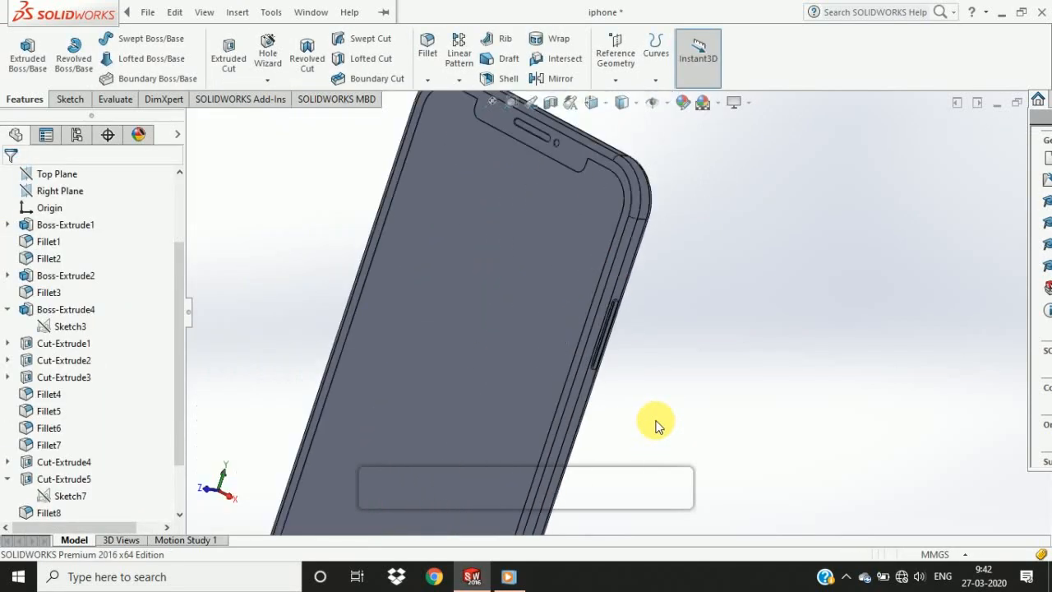
middle_drag(655, 424, 532, 386)
scroll(600, 304, down, 8)
scroll(71, 518, down, 2)
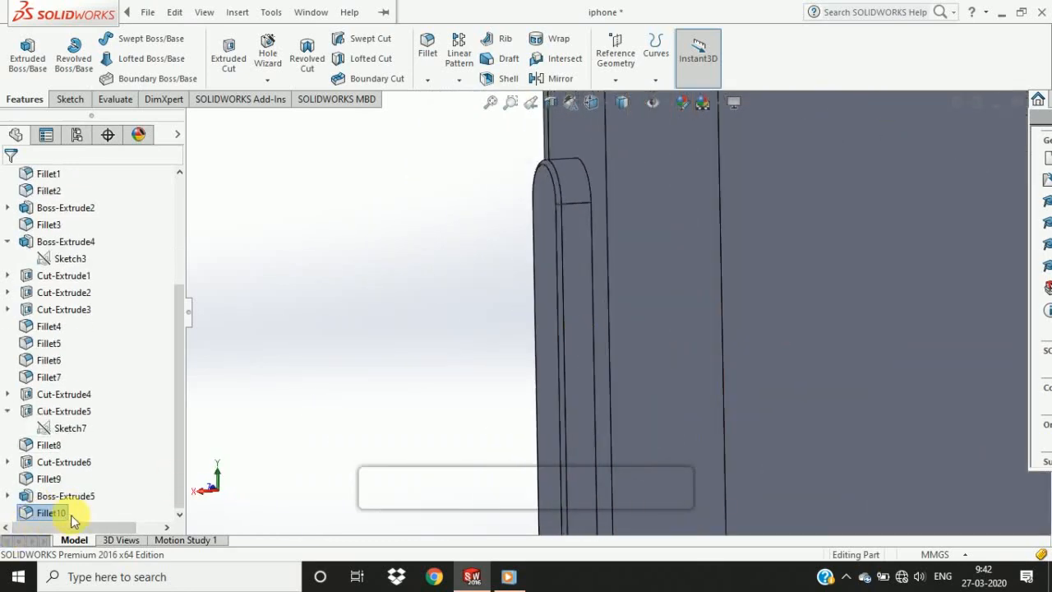
click(65, 496)
click(77, 463)
double_click(66, 326)
text(.6)
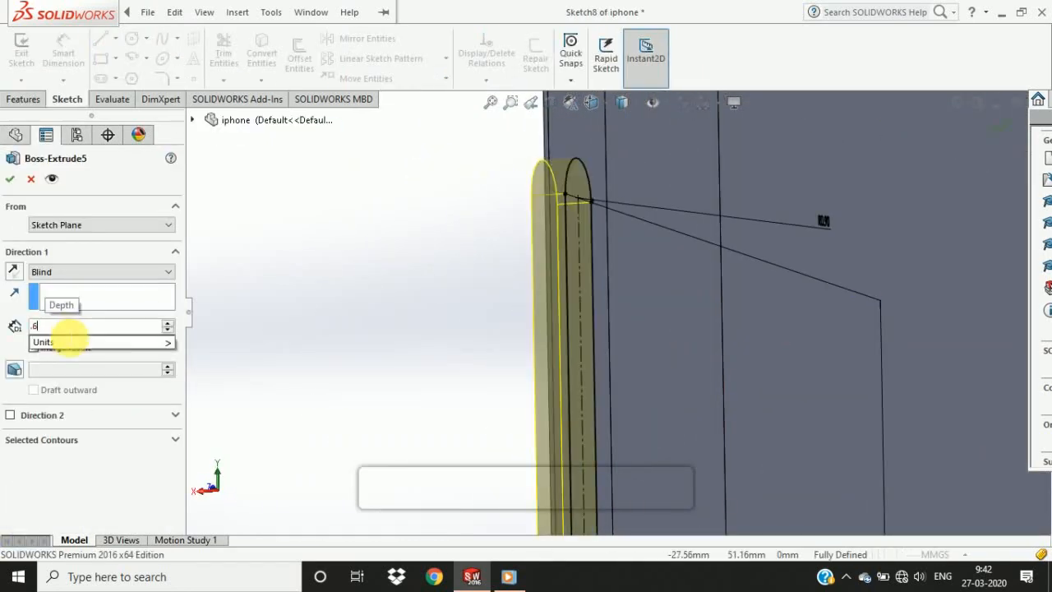
key(Return)
right_click(362, 261)
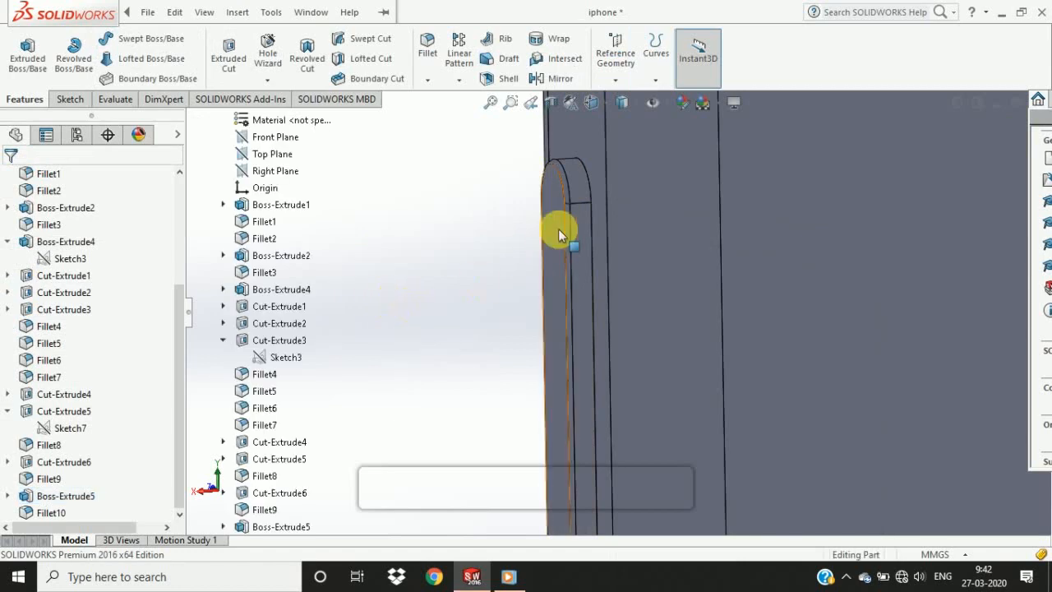
scroll(559, 235, down, 3)
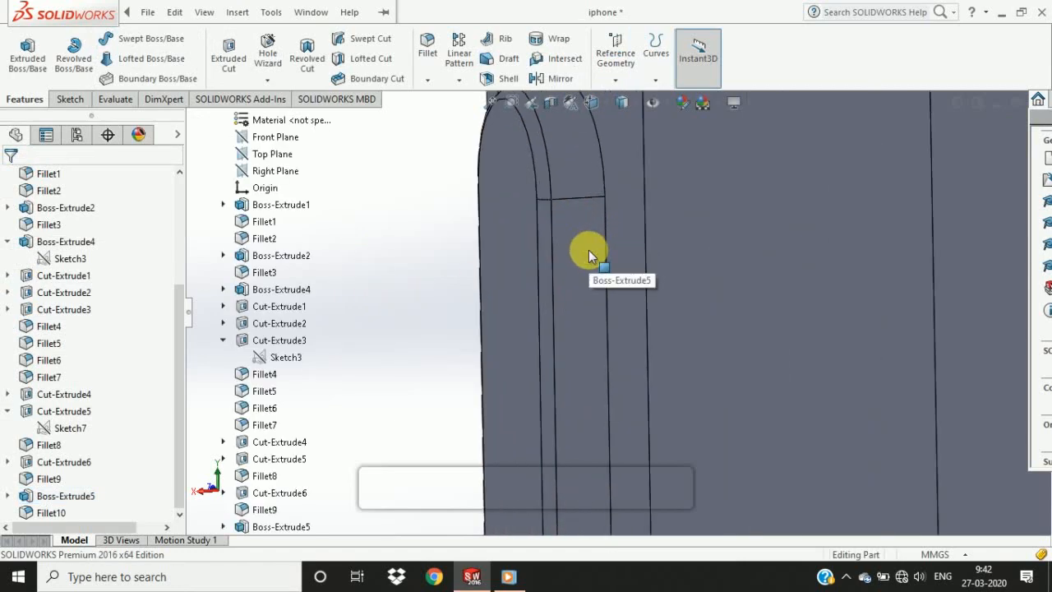
Sketch a vertical straight slot on the phone's opposite side face, about 6.9 mm between arc centres and centred on the origin.
scroll(588, 250, up, 5)
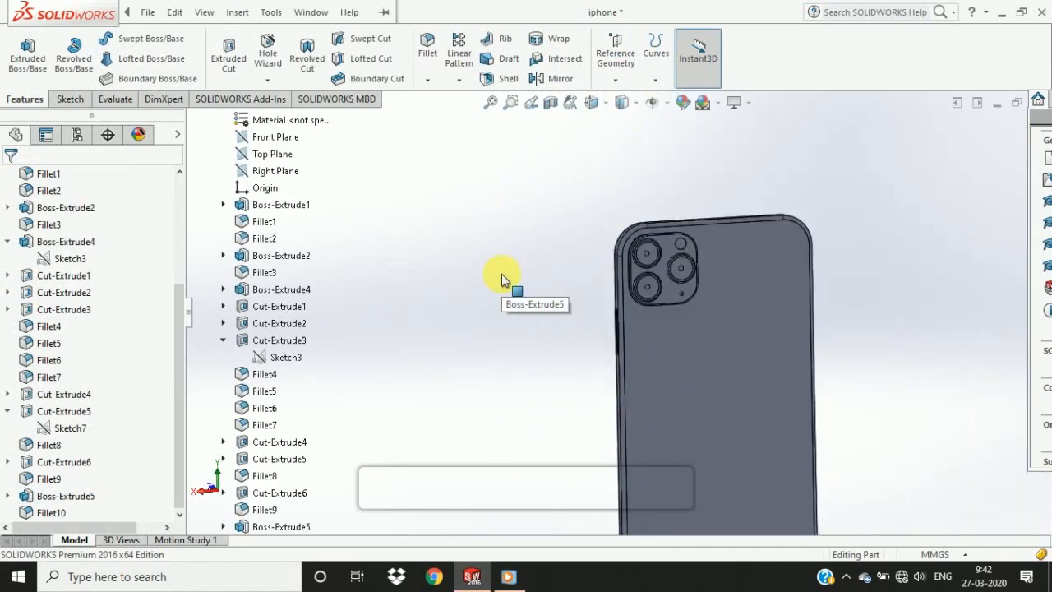
middle_drag(501, 273, 575, 375)
scroll(634, 305, down, 6)
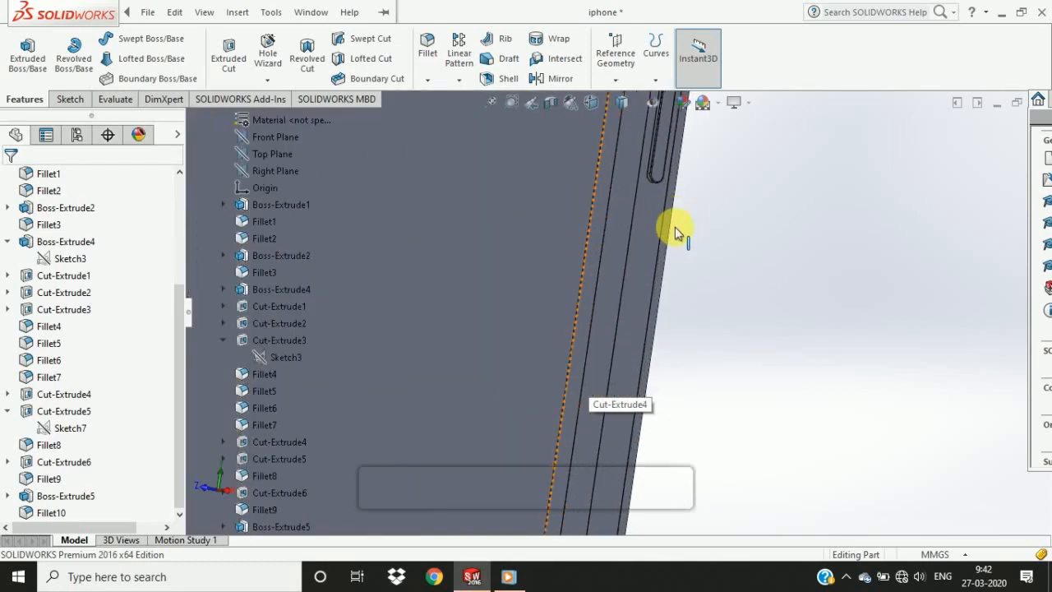
click(649, 238)
click(621, 312)
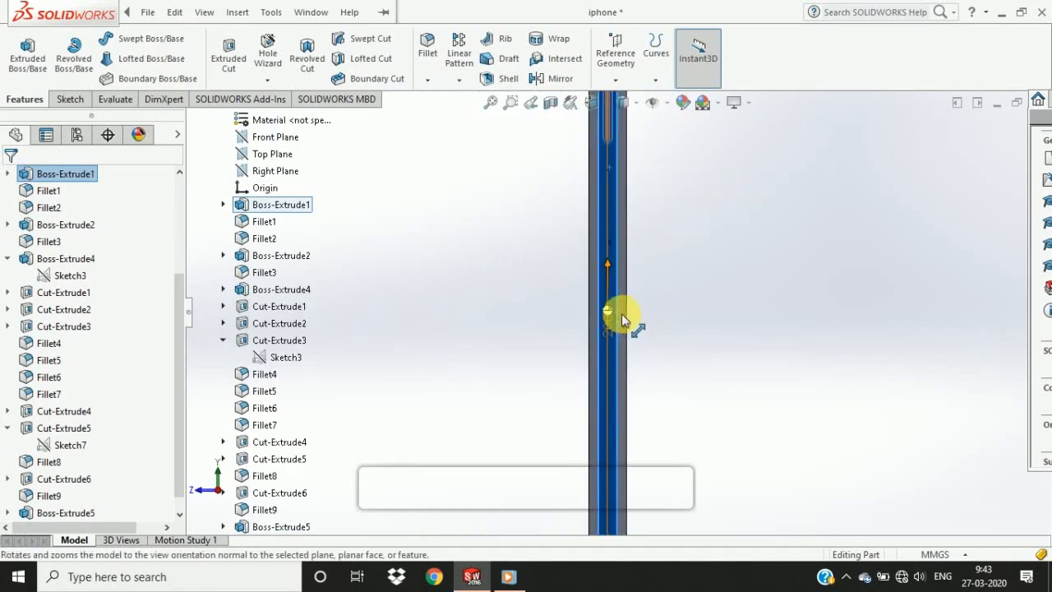
click(67, 99)
click(101, 78)
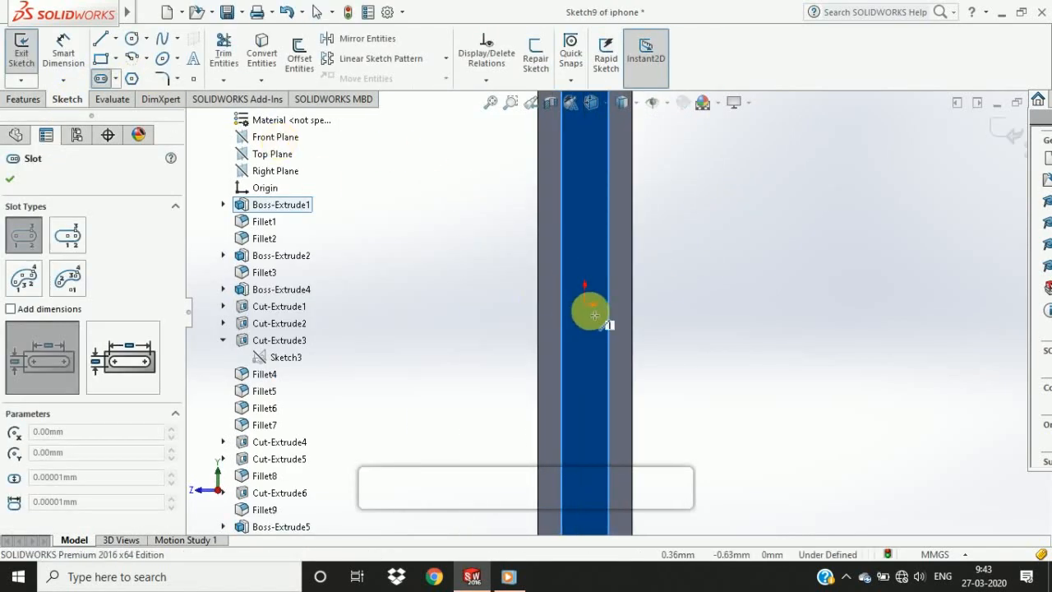
click(591, 307)
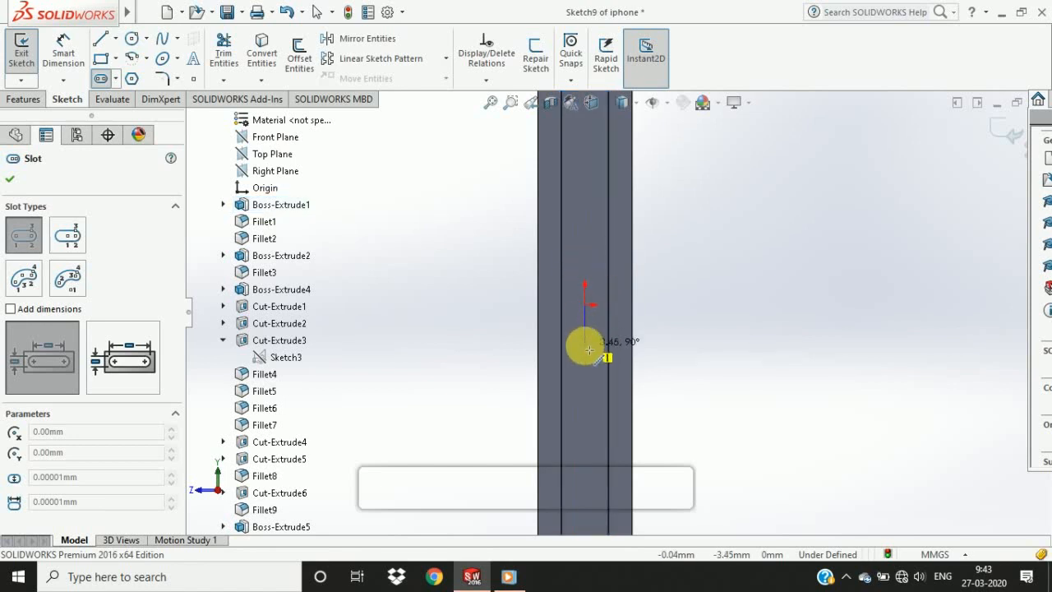
click(580, 367)
key(Escape)
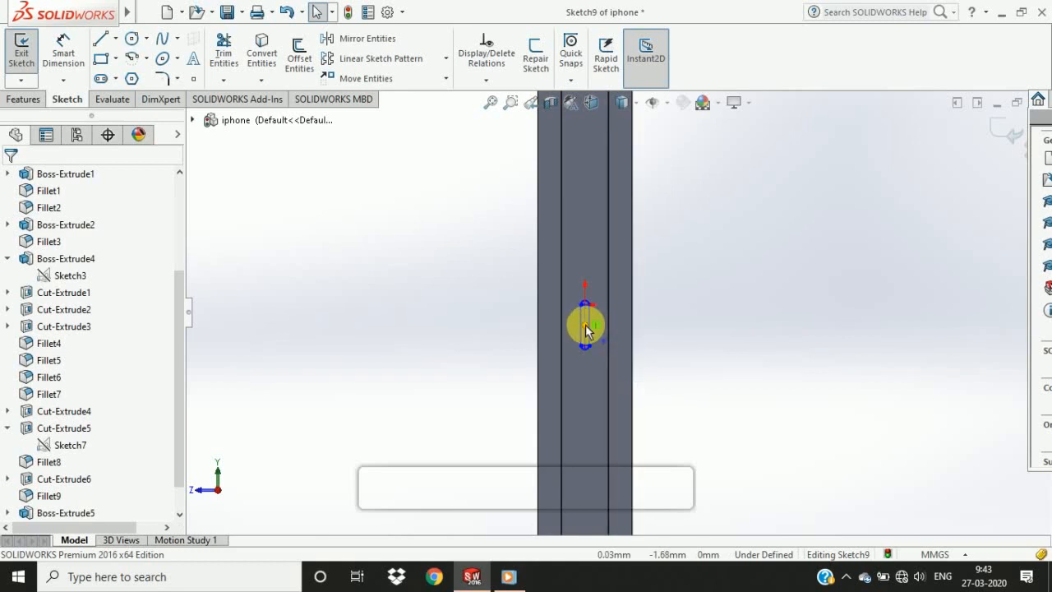
click(585, 328)
click(64, 54)
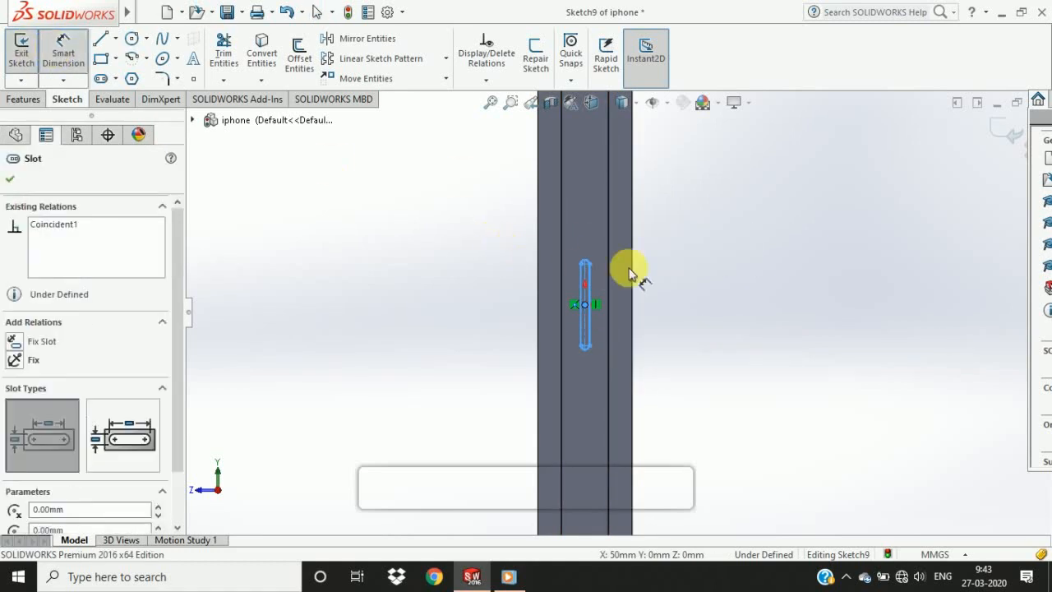
scroll(582, 304, down, 6)
click(585, 176)
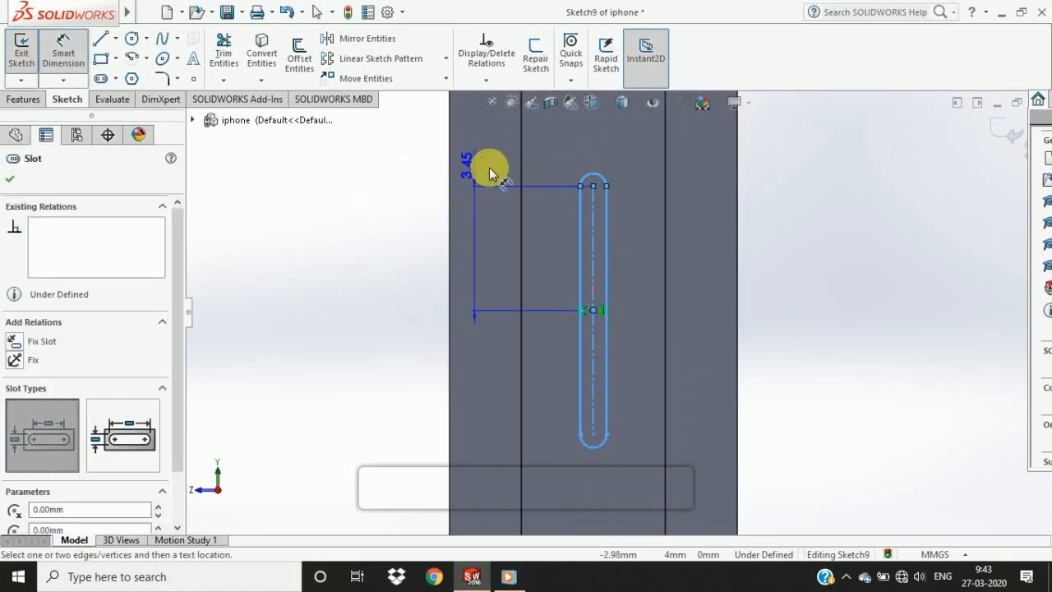
key(Escape)
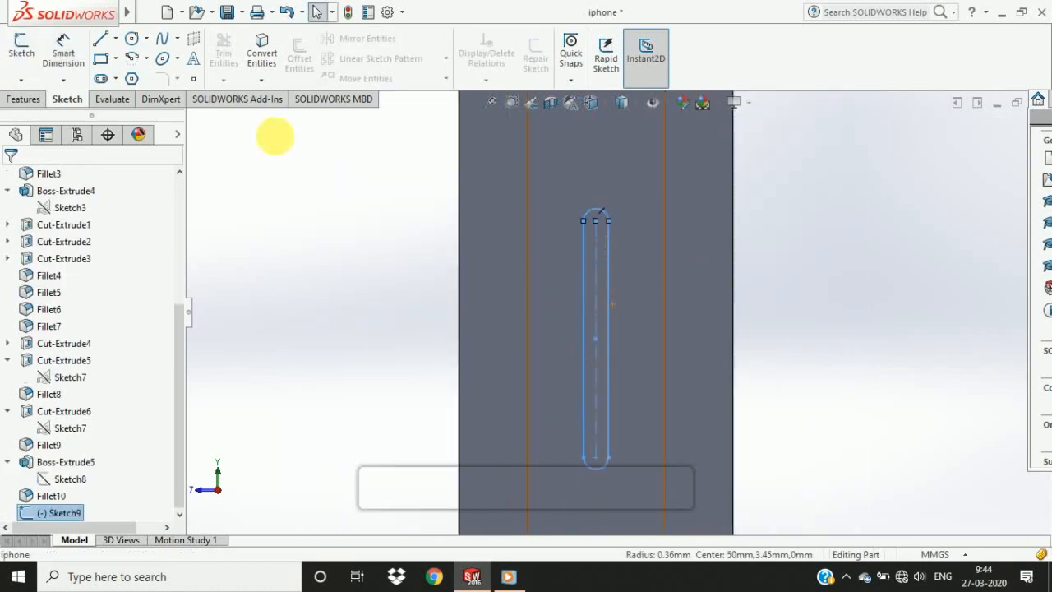
click(63, 53)
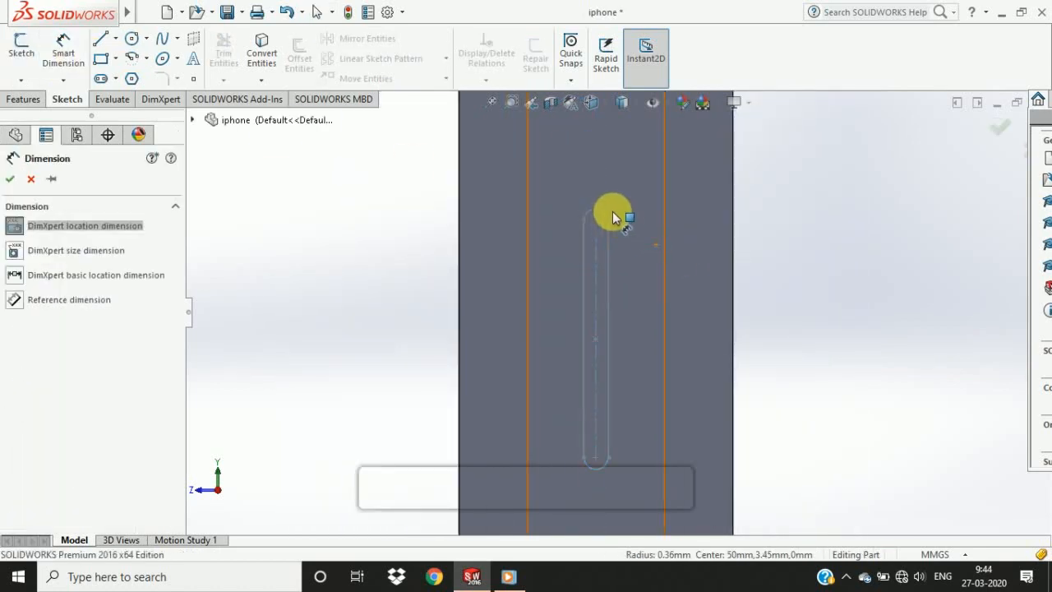
click(606, 212)
click(633, 228)
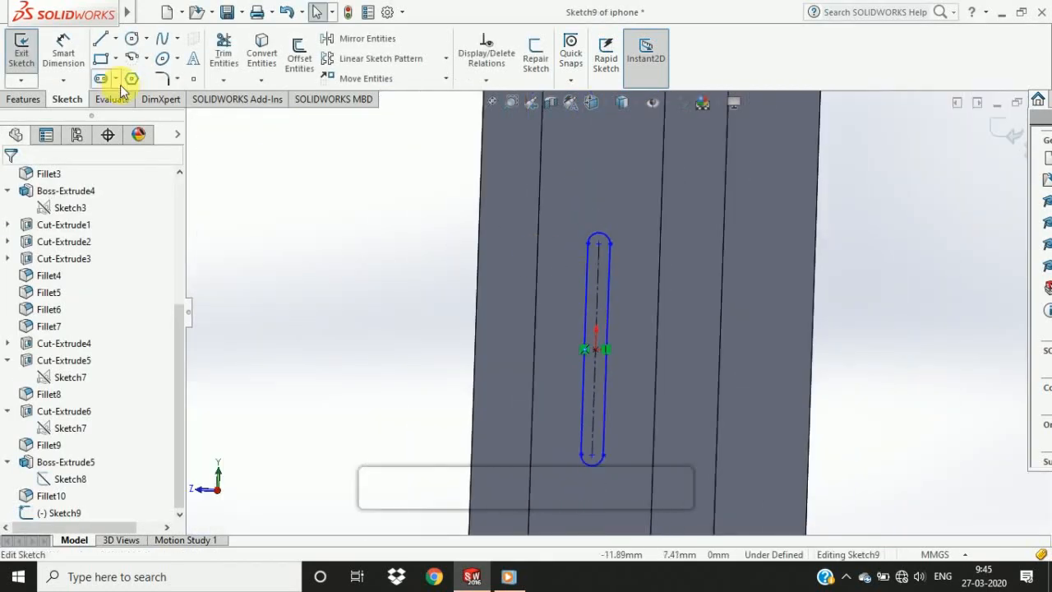
Dimension the slot's end arc with a radius of 0.9 mm.
click(64, 54)
click(606, 239)
click(871, 199)
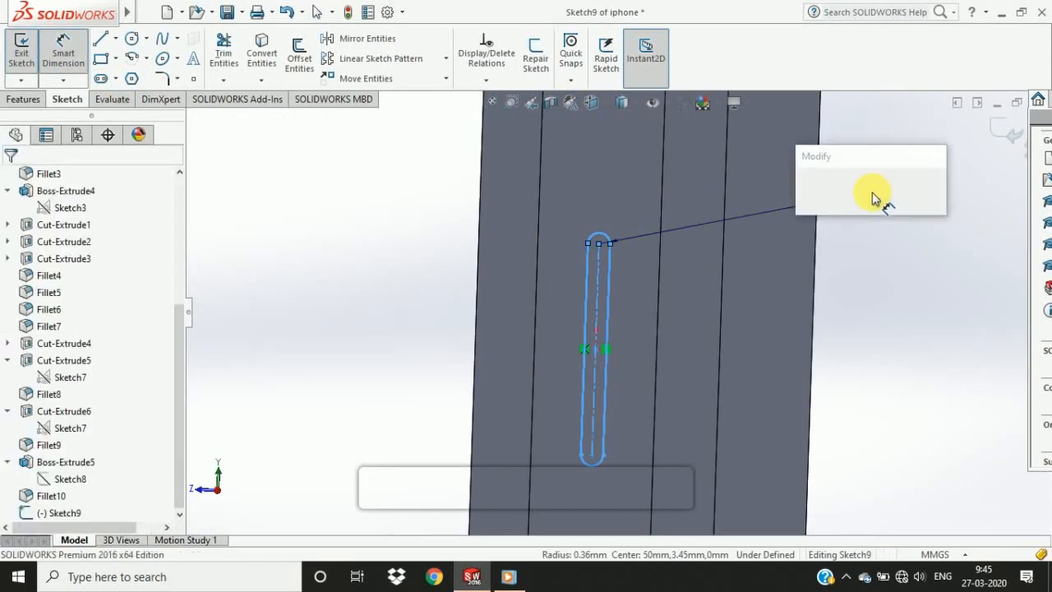
text(0.9)
key(Return)
Dimension the slot's straight edge to a length of 21 mm.
click(626, 358)
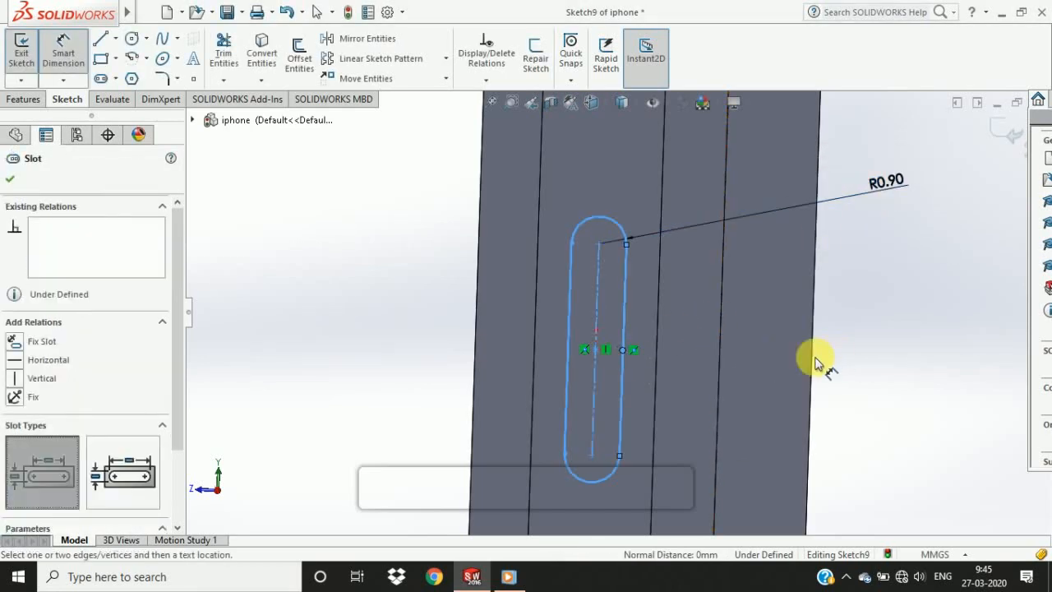
click(621, 397)
click(625, 388)
click(901, 355)
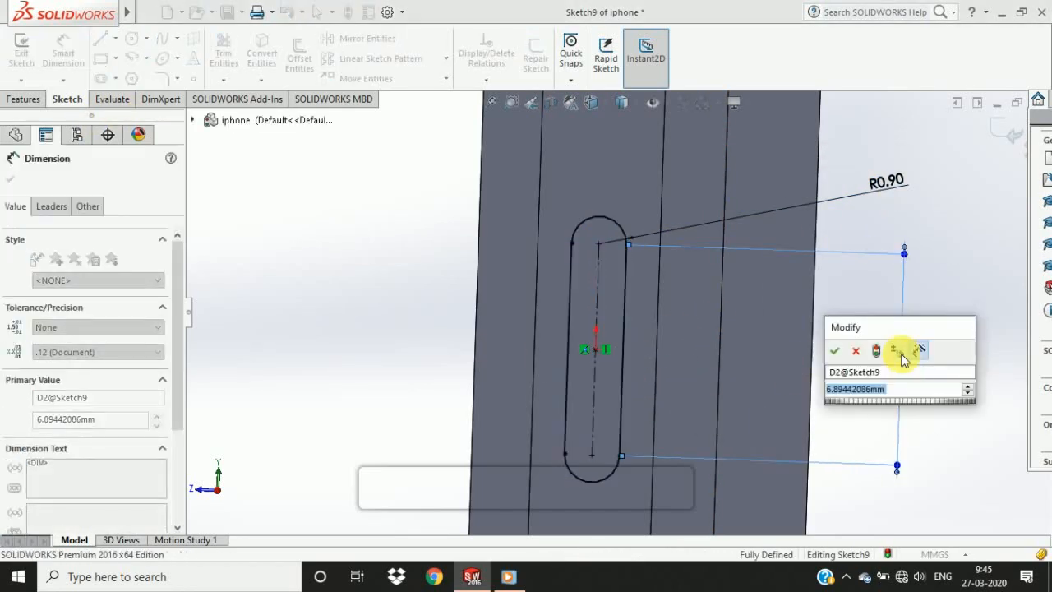
text(21)
key(Return)
scroll(764, 364, up, 5)
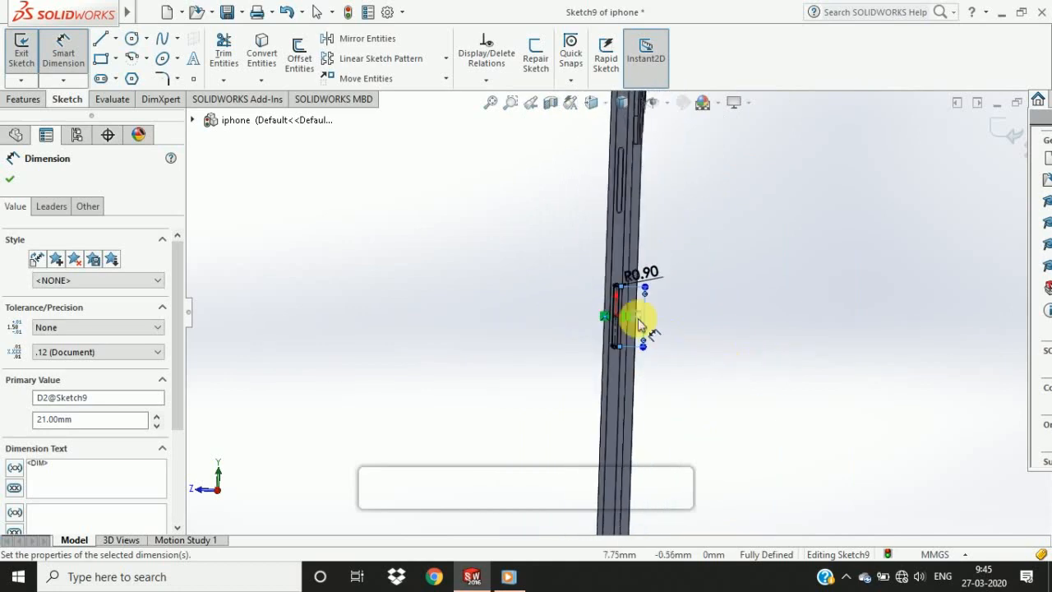
middle_drag(639, 329, 801, 349)
scroll(606, 329, down, 8)
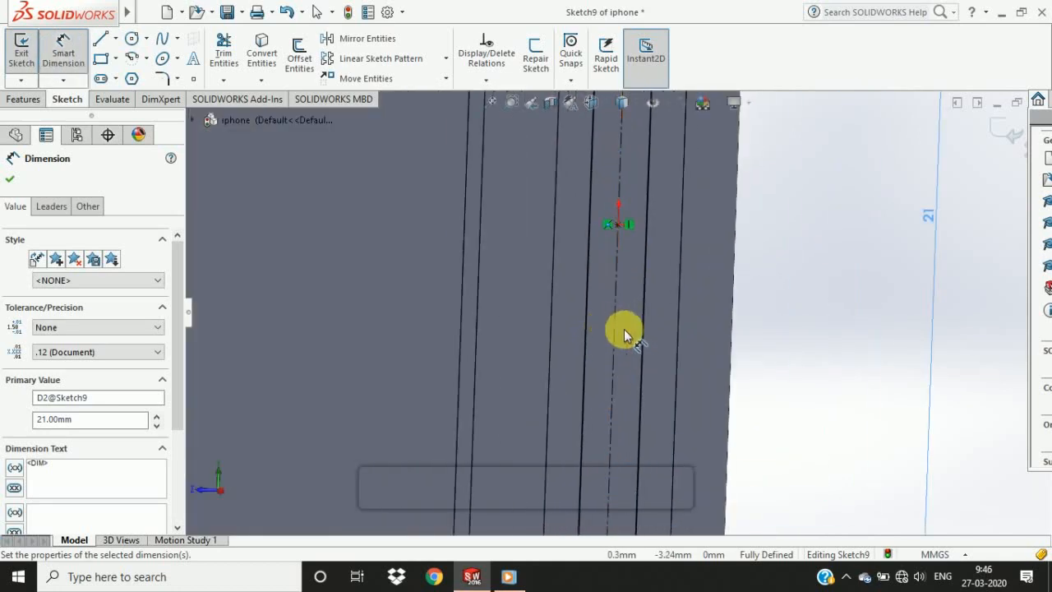
key(Escape)
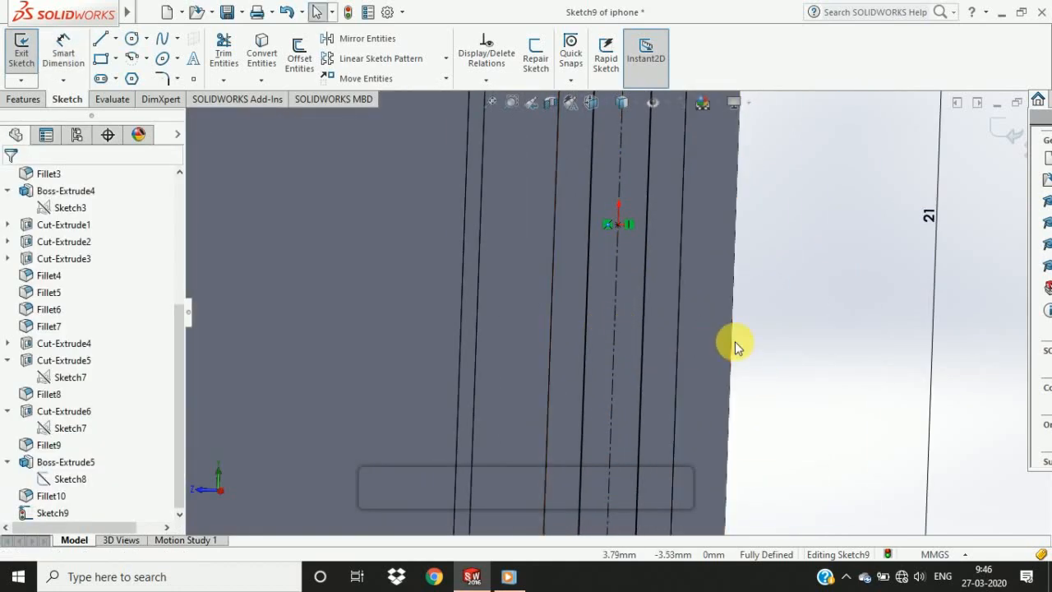
Offset the complete slot outline inward by 0.1 mm using a reversed chain offset.
click(304, 59)
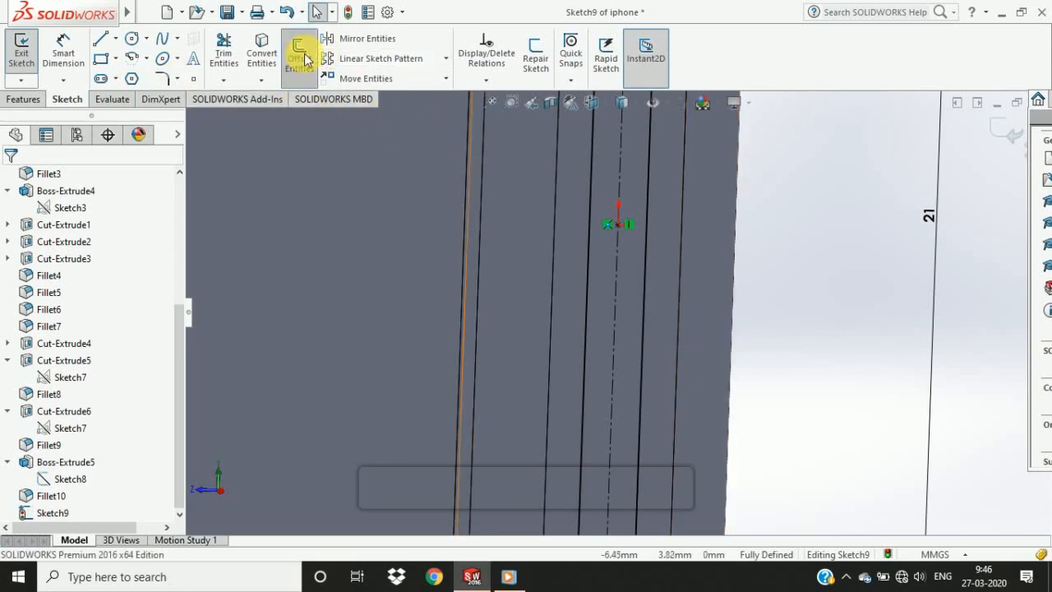
click(645, 272)
scroll(739, 387, up, 6)
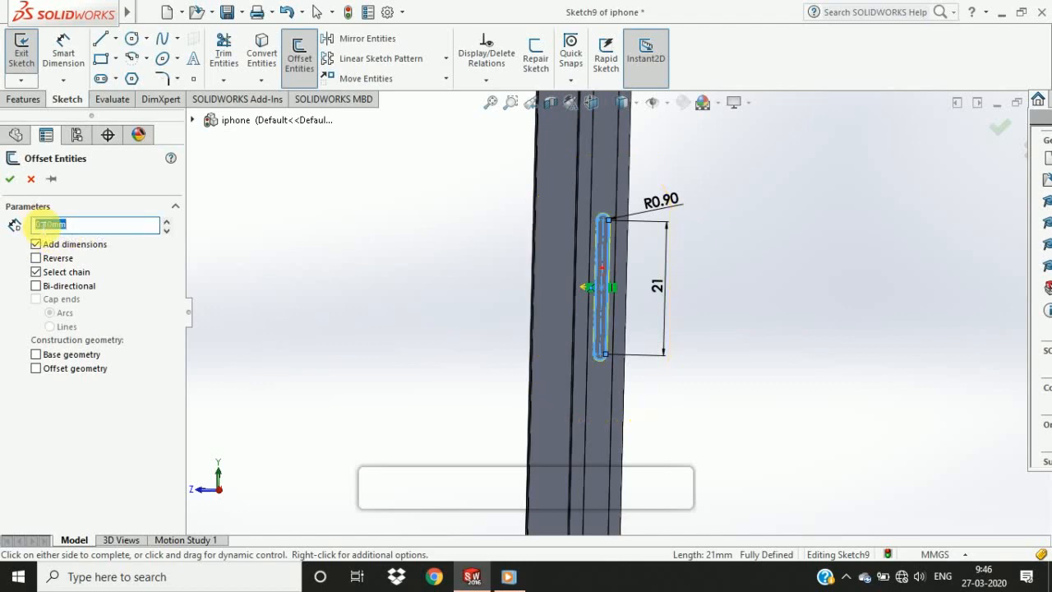
scroll(617, 253, down, 8)
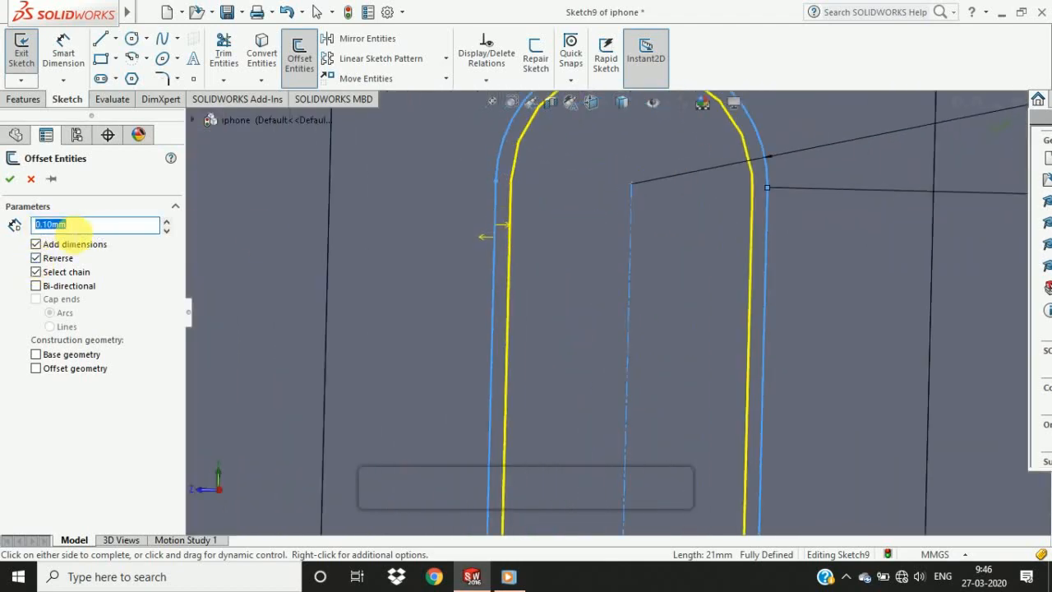
click(7, 178)
scroll(425, 320, up, 5)
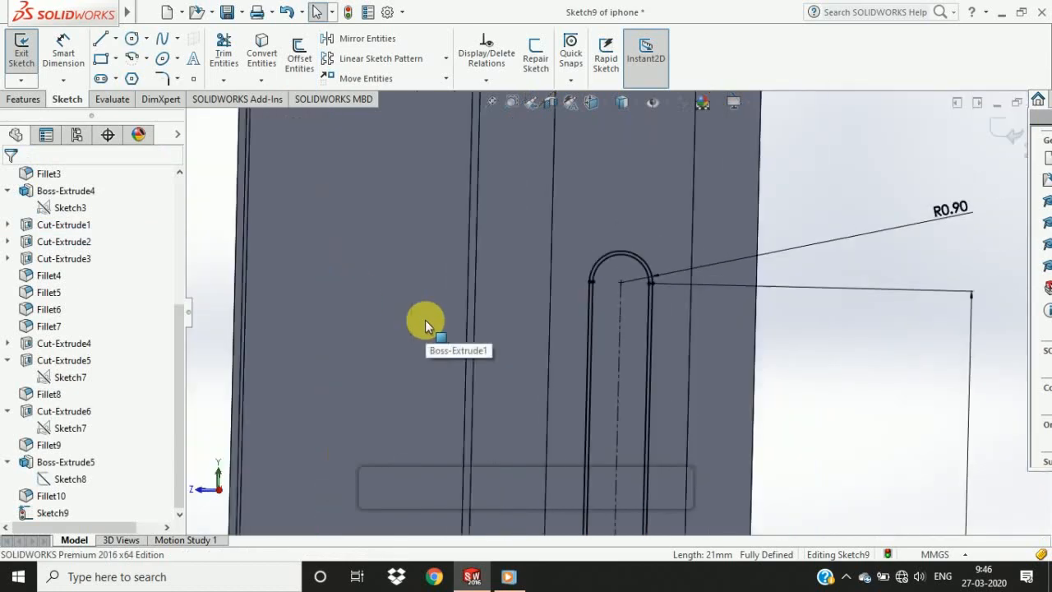
In the new side sketch, offset the slot cut's edge chain inward by 0.05 mm.
middle_drag(425, 320, 670, 390)
scroll(606, 348, down, 5)
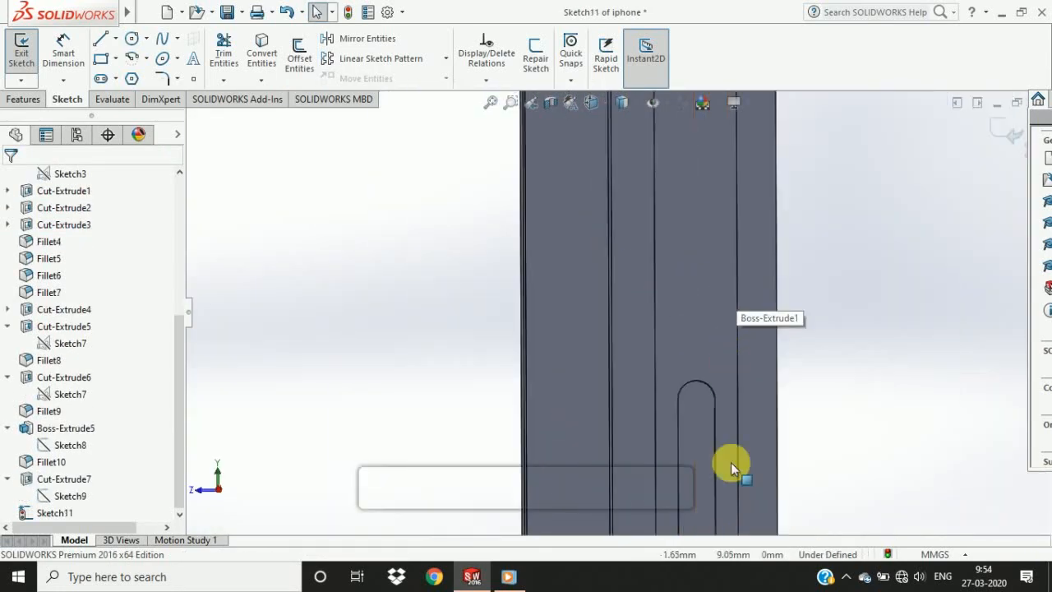
click(296, 73)
click(35, 258)
scroll(621, 283, down, 6)
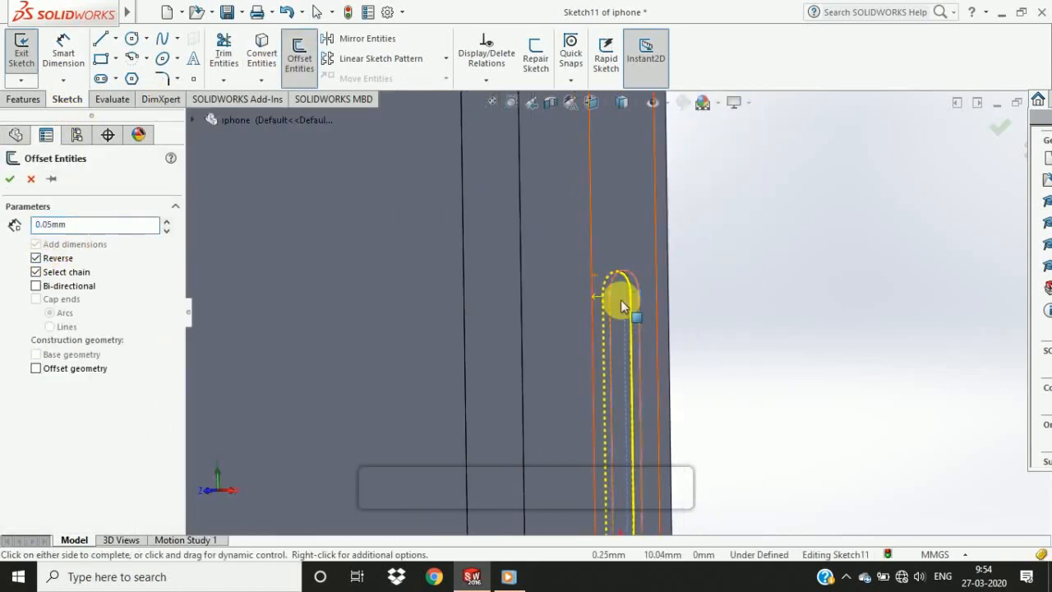
click(10, 178)
Extrude the offset slot profile as a blind boss 0.4 mm deep with an 8° inward draft and merged result.
click(24, 98)
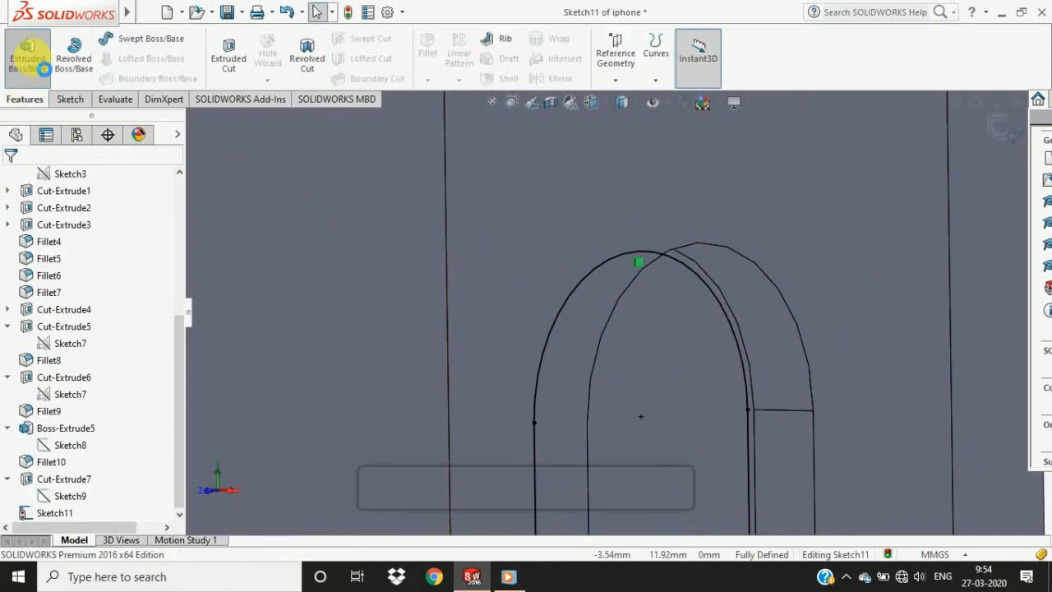
click(27, 56)
middle_drag(437, 279, 481, 296)
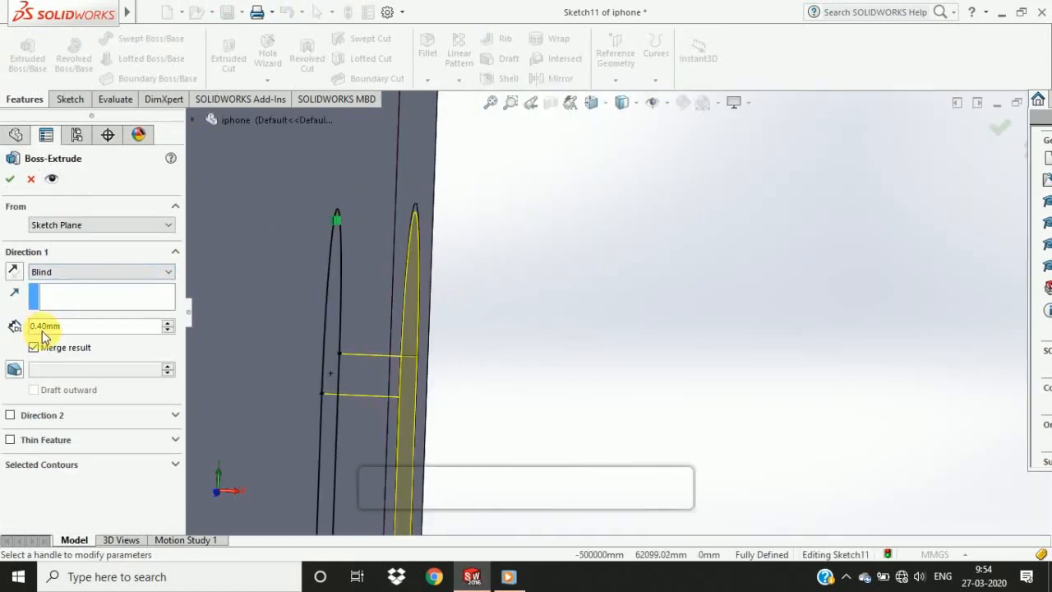
click(14, 369)
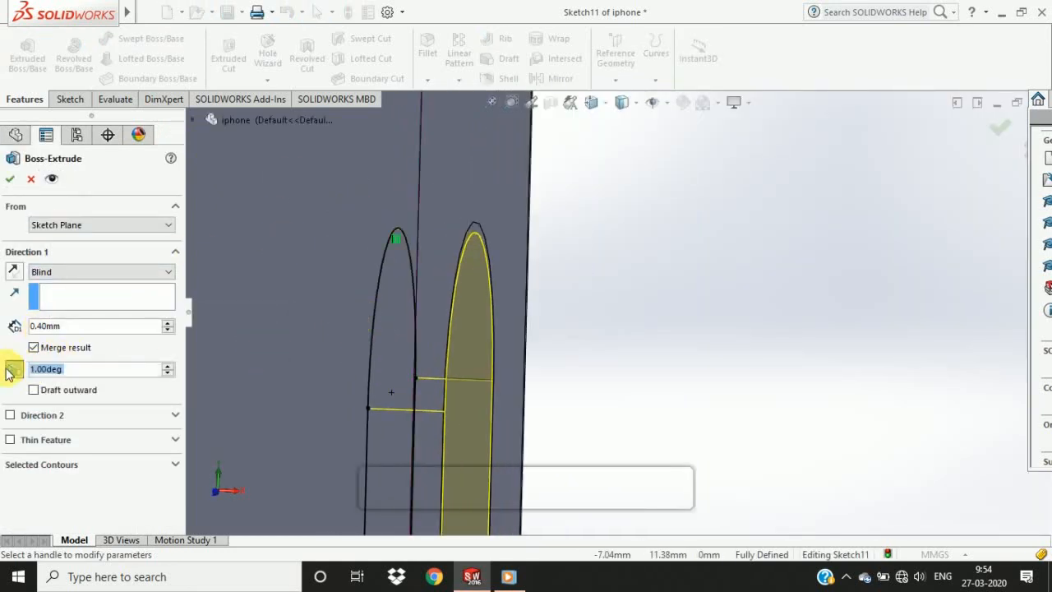
click(171, 374)
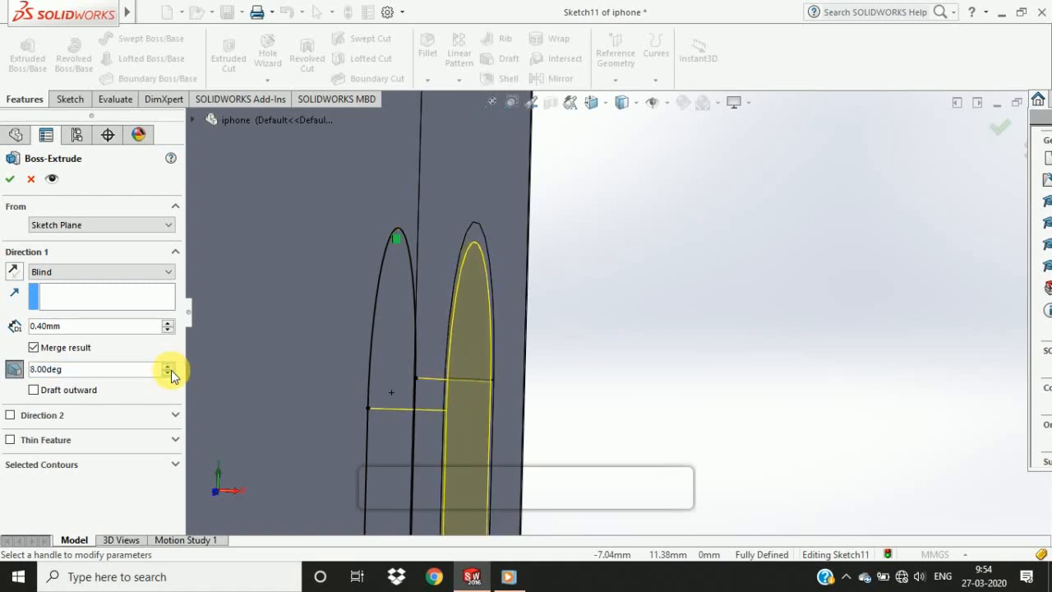
click(10, 180)
Sketch a circle about 0.98 mm in diameter on the new boss's outer face, centred on its lower rounded end.
click(531, 283)
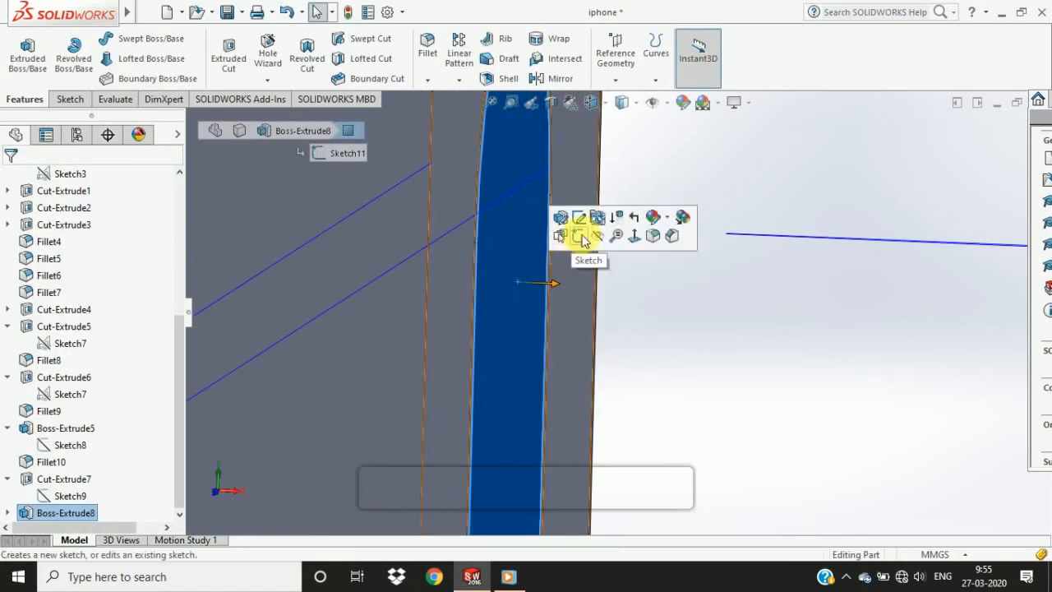
click(580, 237)
click(591, 105)
click(677, 189)
scroll(616, 329, down, 10)
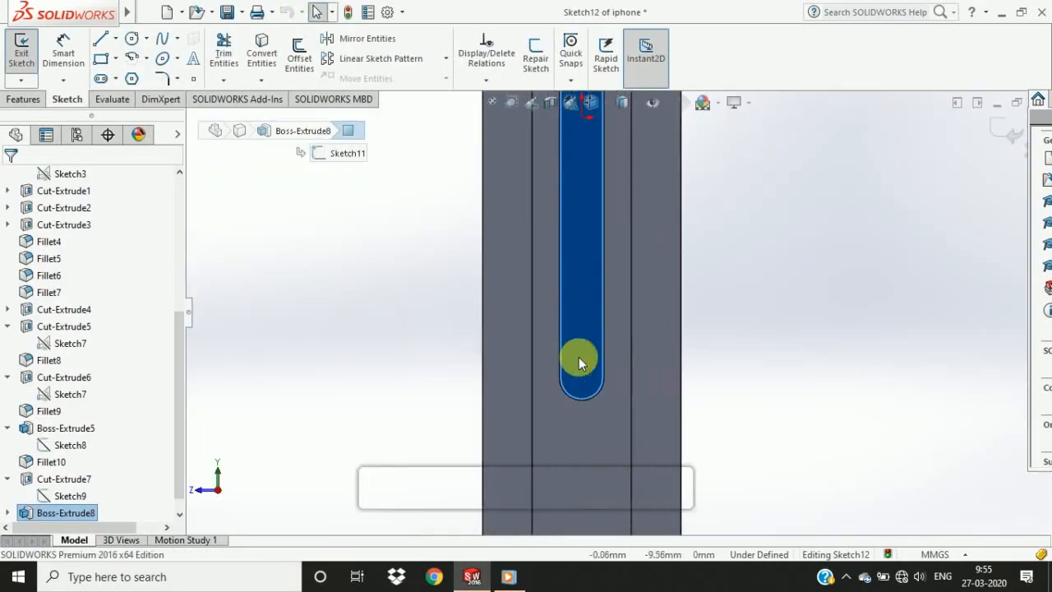
scroll(578, 361, down, 5)
click(132, 38)
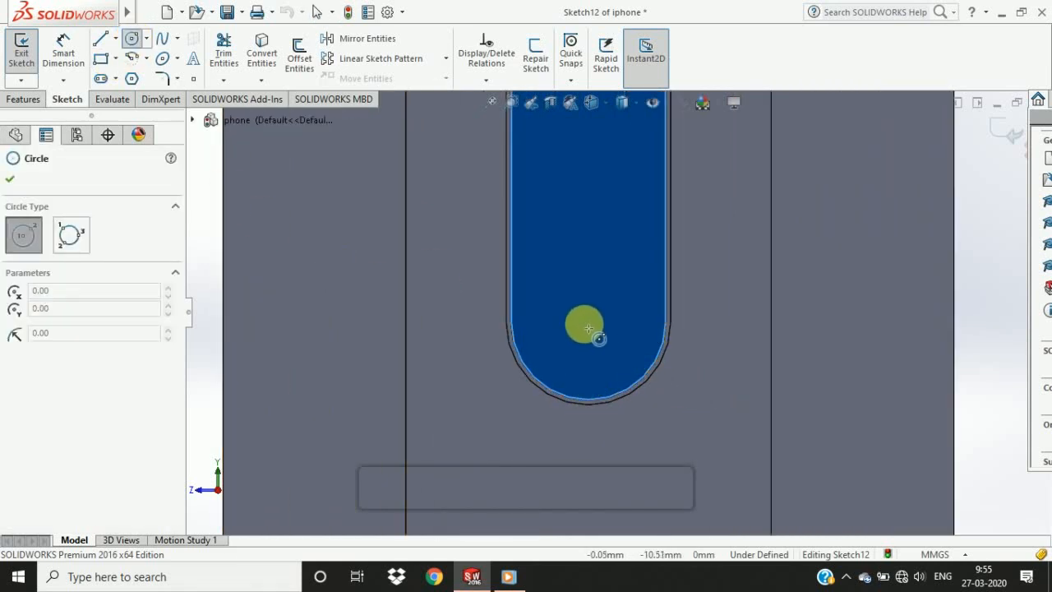
drag(589, 322, 568, 282)
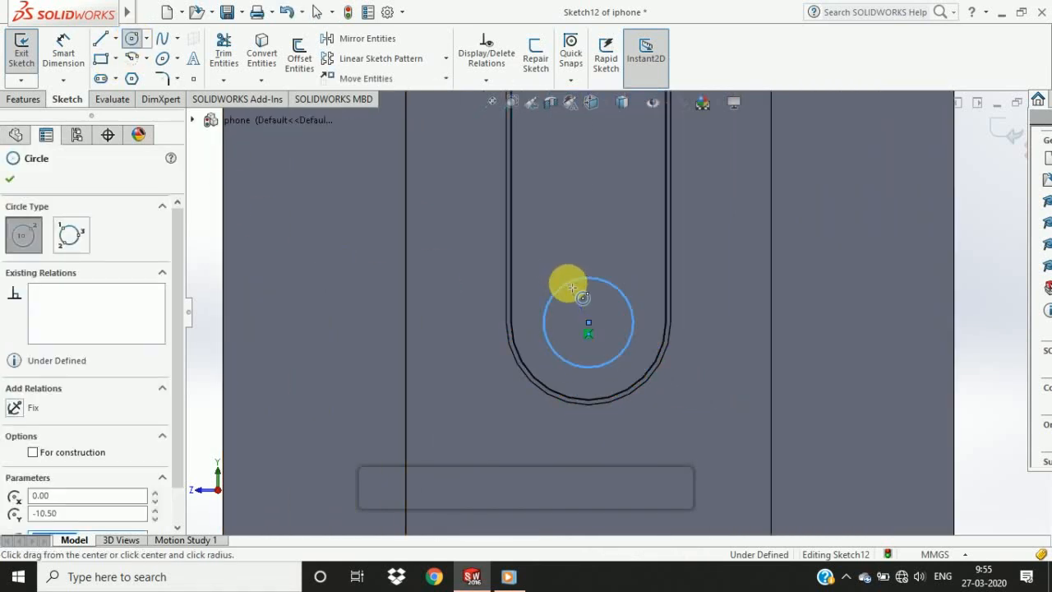
key(Escape)
Cut the small circle 6 mm deep as a blind cut to form the pinhole in the slot-shaped tray.
click(215, 59)
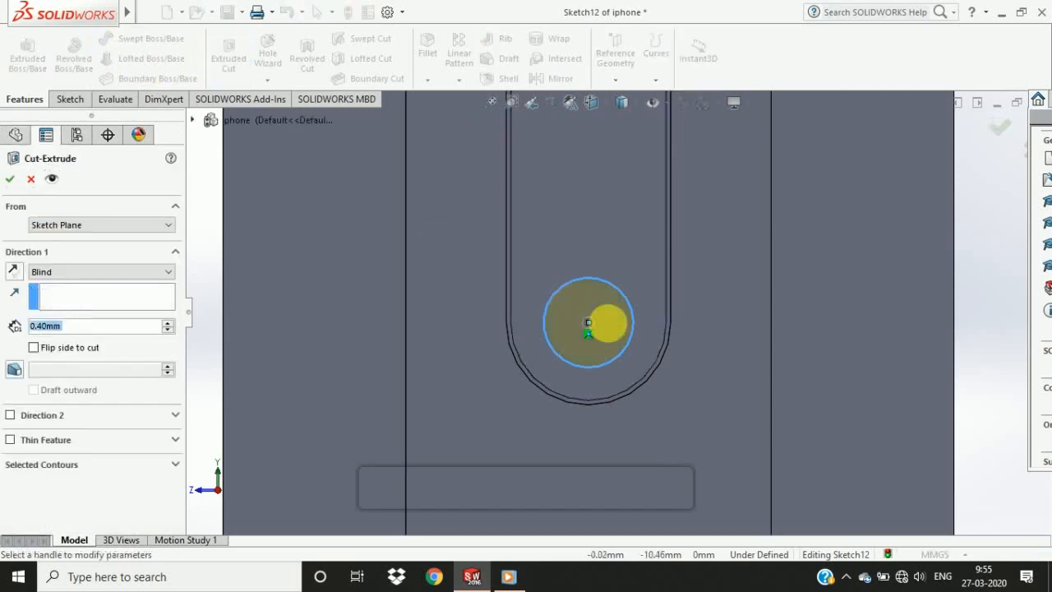
mouse_move(514, 323)
middle_down()
mouse_move(567, 341)
mouse_move(554, 324)
middle_up()
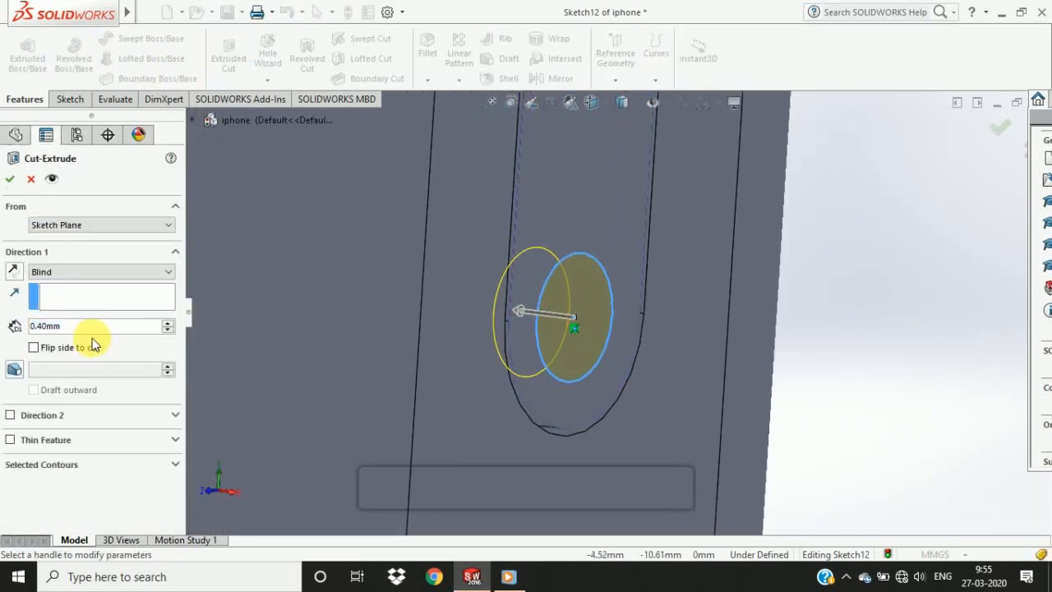
click(43, 327)
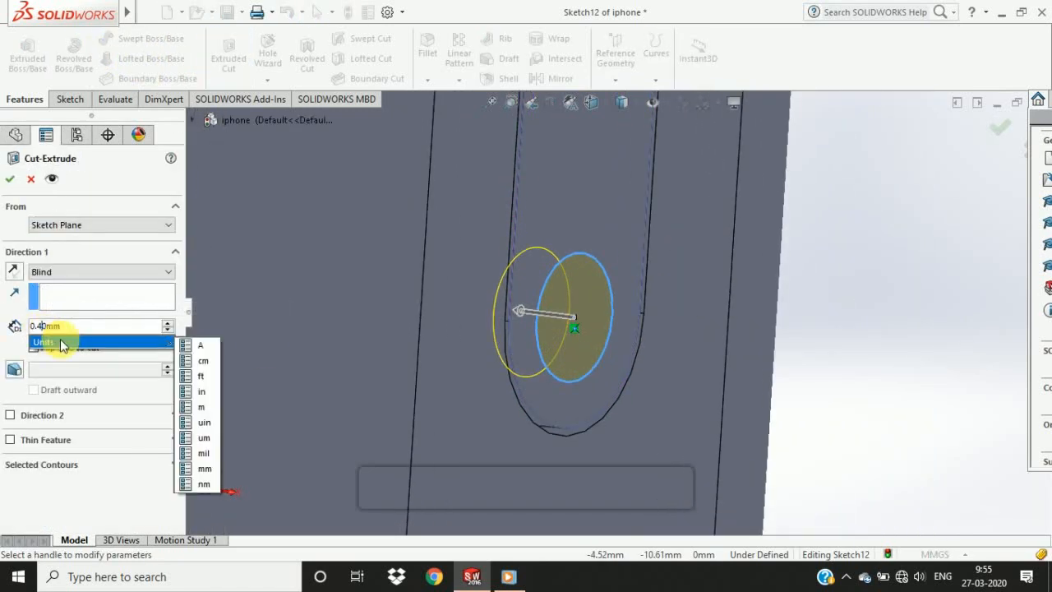
drag(66, 326, 25, 327)
key(Return)
middle_drag(291, 327, 422, 330)
drag(587, 309, 708, 353)
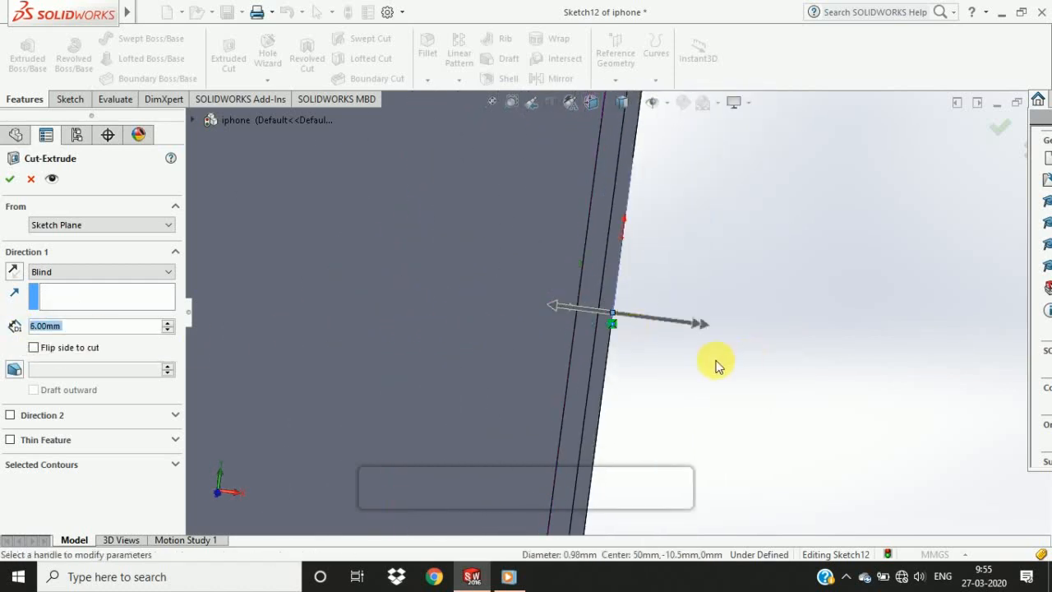
middle_drag(716, 367, 633, 363)
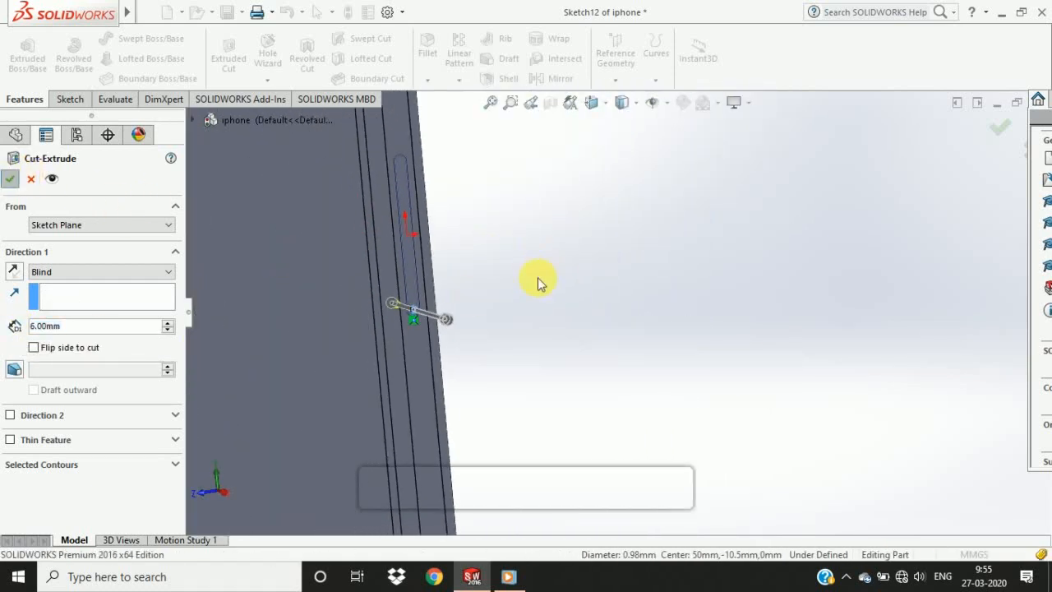
scroll(525, 278, up, 5)
scroll(601, 305, down, 3)
mouse_move(556, 301)
middle_down()
mouse_move(601, 305)
mouse_move(605, 327)
mouse_move(624, 305)
mouse_move(675, 308)
mouse_move(629, 297)
middle_up()
scroll(602, 304, down, 4)
scroll(655, 381, down, 1)
scroll(610, 343, up, 8)
scroll(627, 266, down, 6)
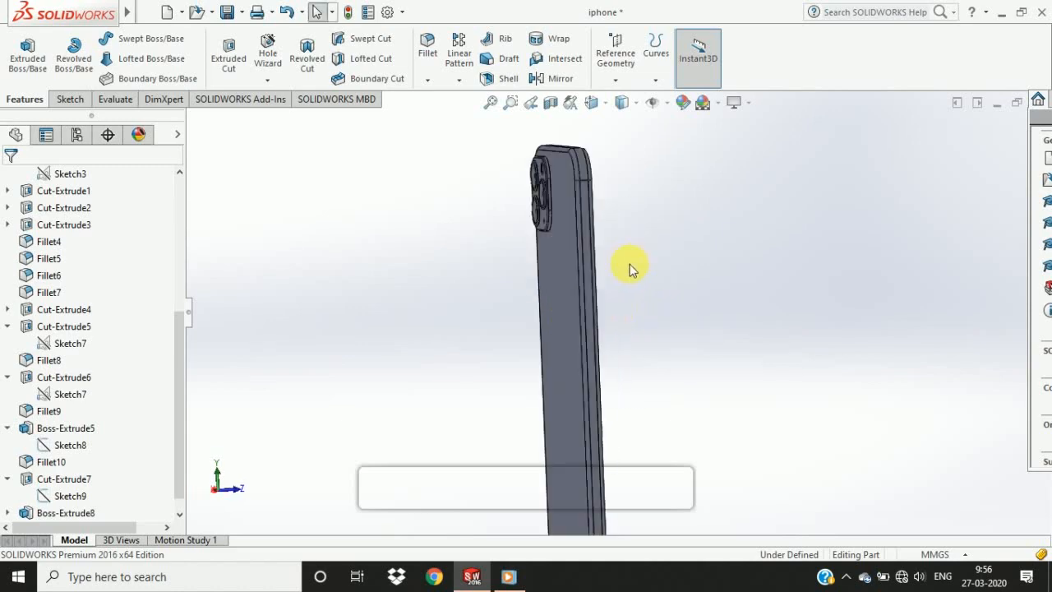
click(568, 266)
click(607, 218)
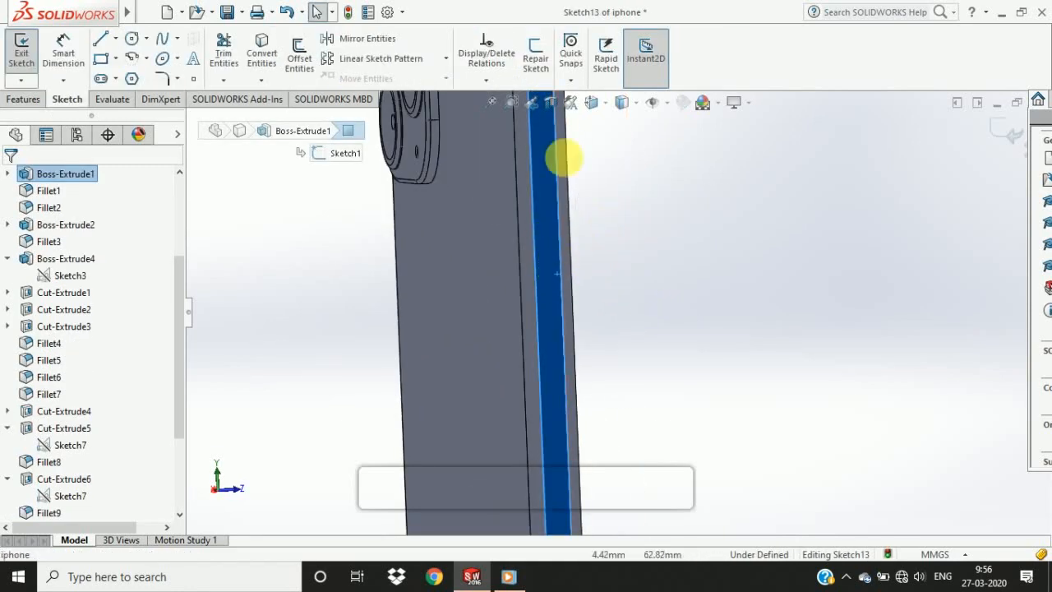
click(591, 102)
click(679, 188)
scroll(607, 241, down, 4)
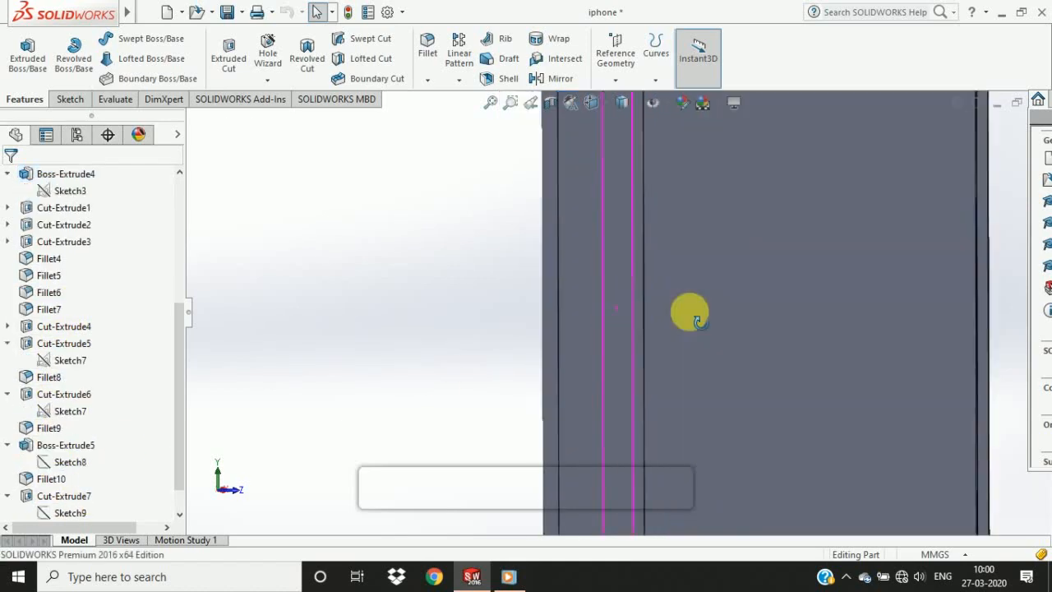
Show the hidden slot sketch of the long side button's boss as a position reference.
middle_drag(688, 310, 602, 282)
scroll(603, 282, down, 4)
click(603, 282)
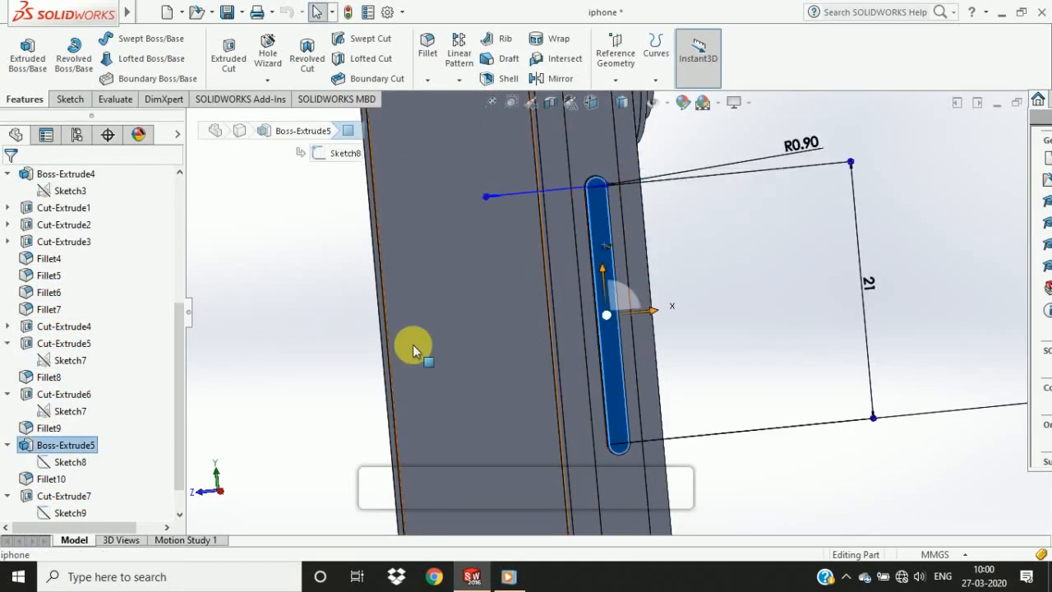
click(72, 462)
click(84, 440)
On the opposite side face, sketch a vertical slot about 5.44 mm between centres and 2.13 mm wide, ending at the shown sketch's upper arc centre.
mouse_move(387, 360)
middle_down()
mouse_move(402, 353)
mouse_move(353, 307)
middle_up()
click(353, 309)
click(472, 244)
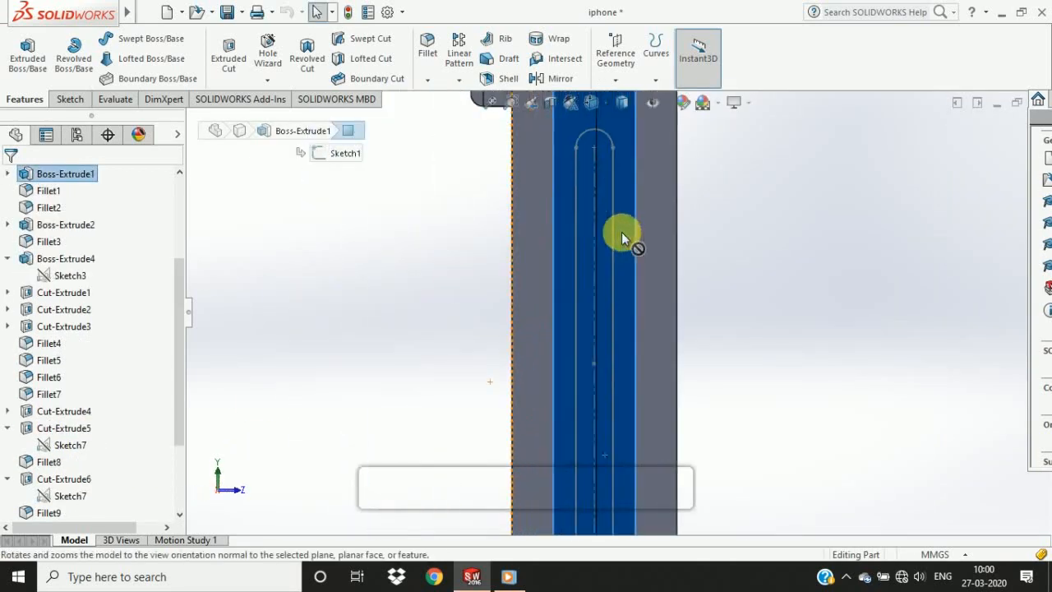
click(66, 99)
click(22, 51)
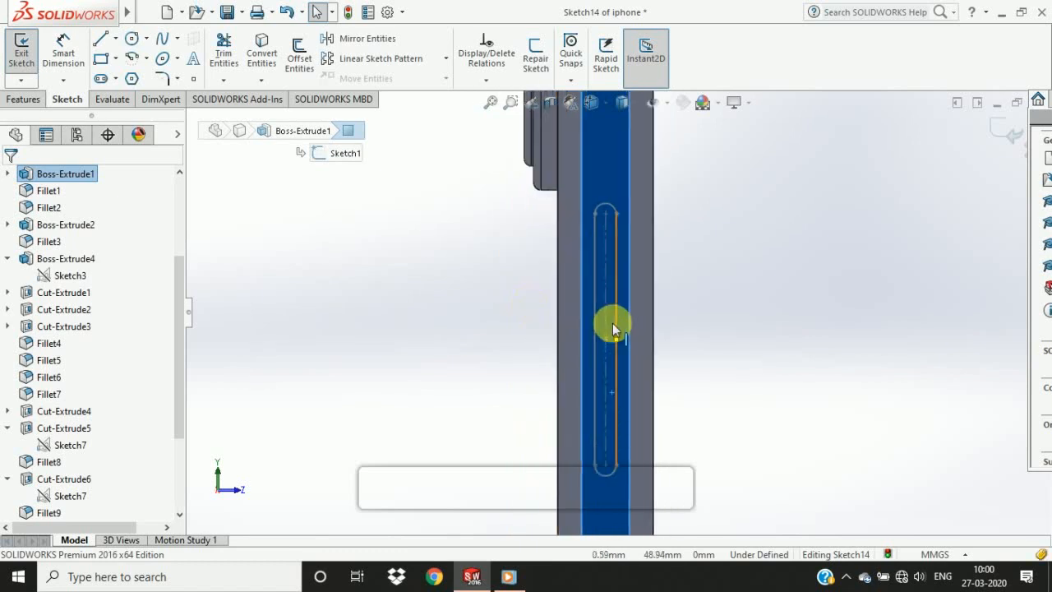
click(101, 78)
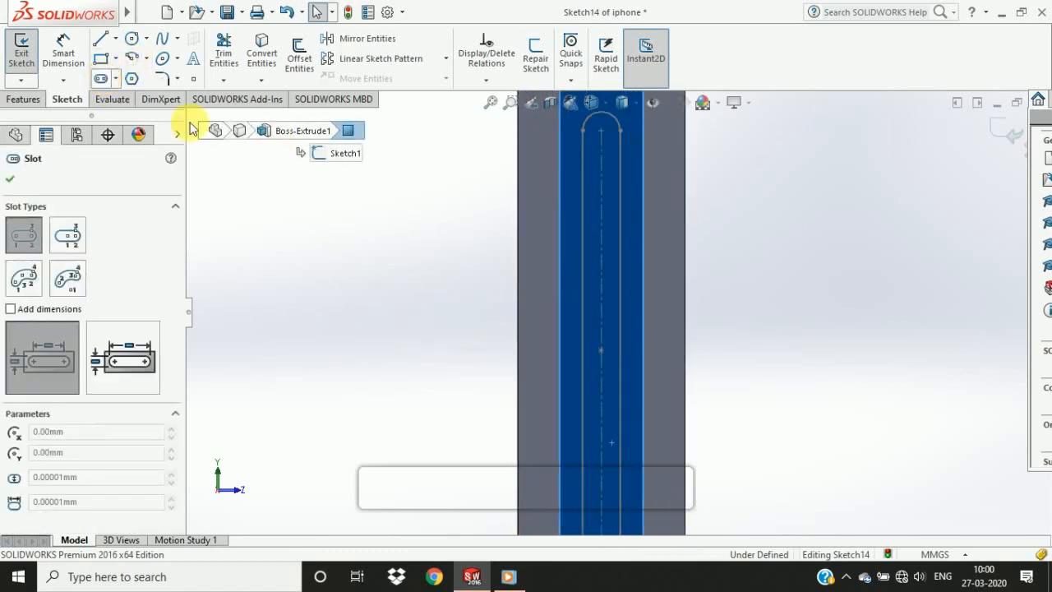
click(602, 244)
click(602, 131)
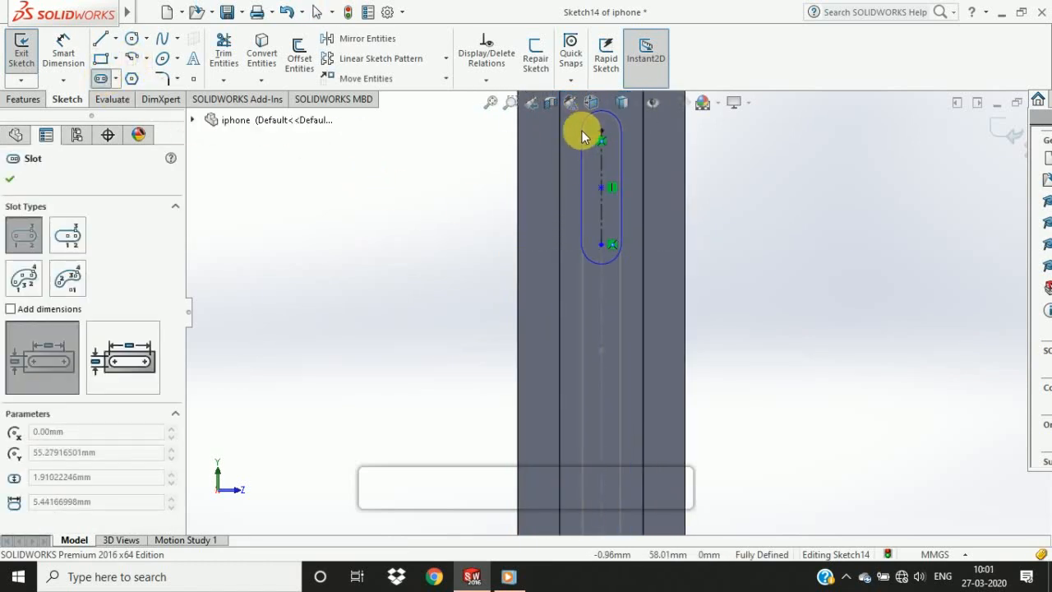
click(579, 144)
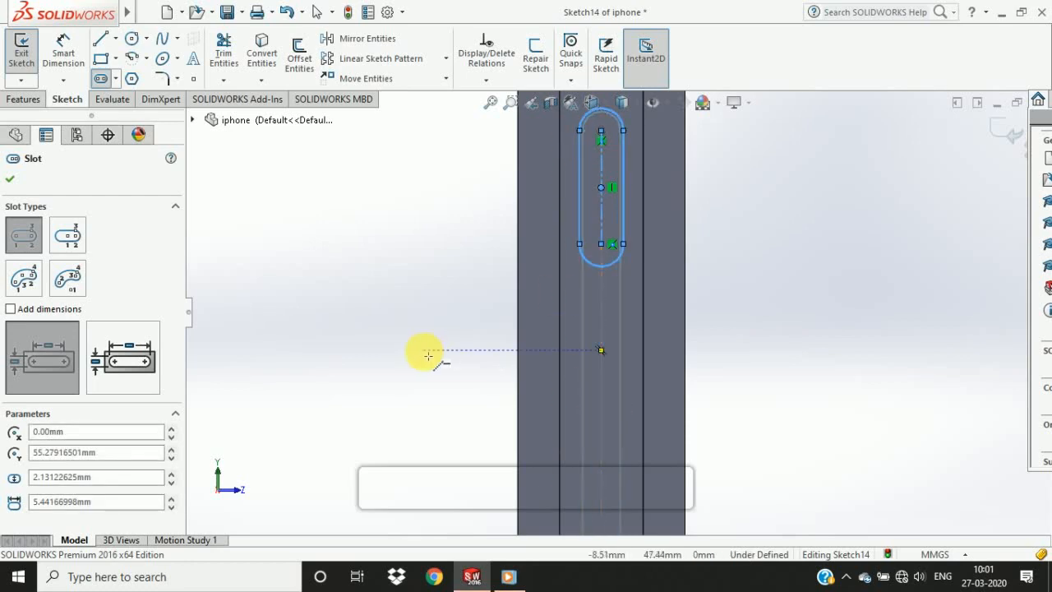
key(Escape)
Dimension the new slot's straight side and set its length to 7 mm.
scroll(494, 354, up, 8)
middle_drag(493, 354, 546, 346)
scroll(619, 300, down, 10)
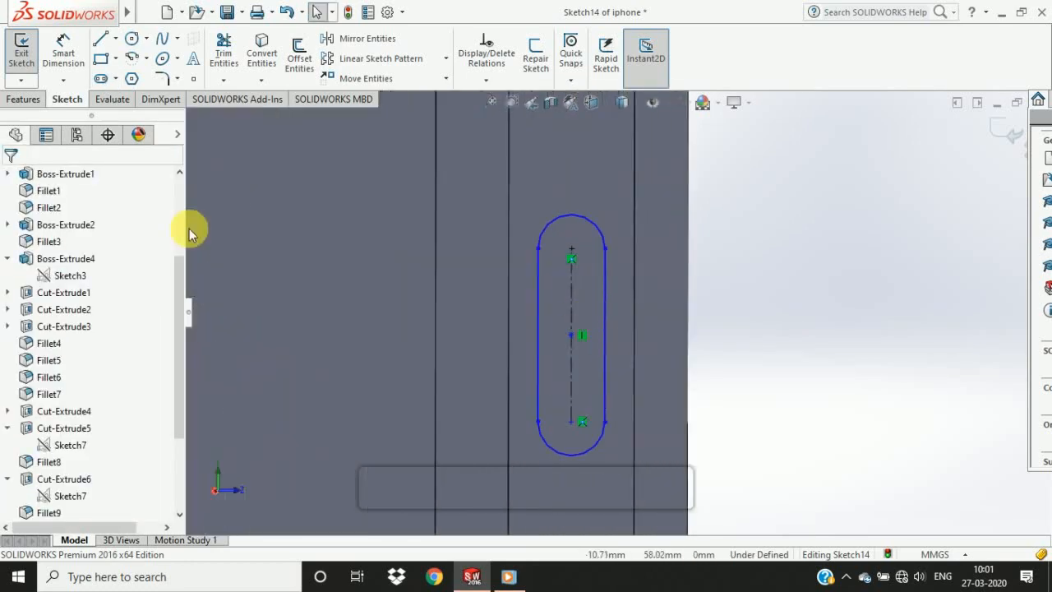
click(63, 53)
click(771, 308)
text(7)
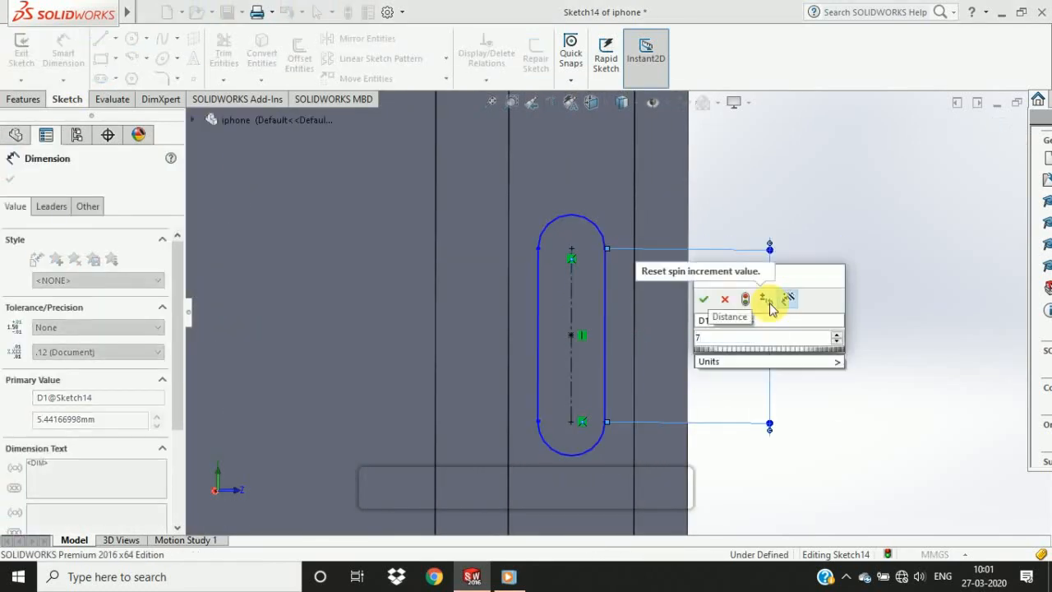
key(Return)
Dimension the slot's upper arc and set its radius to 1 mm.
scroll(738, 393, up, 5)
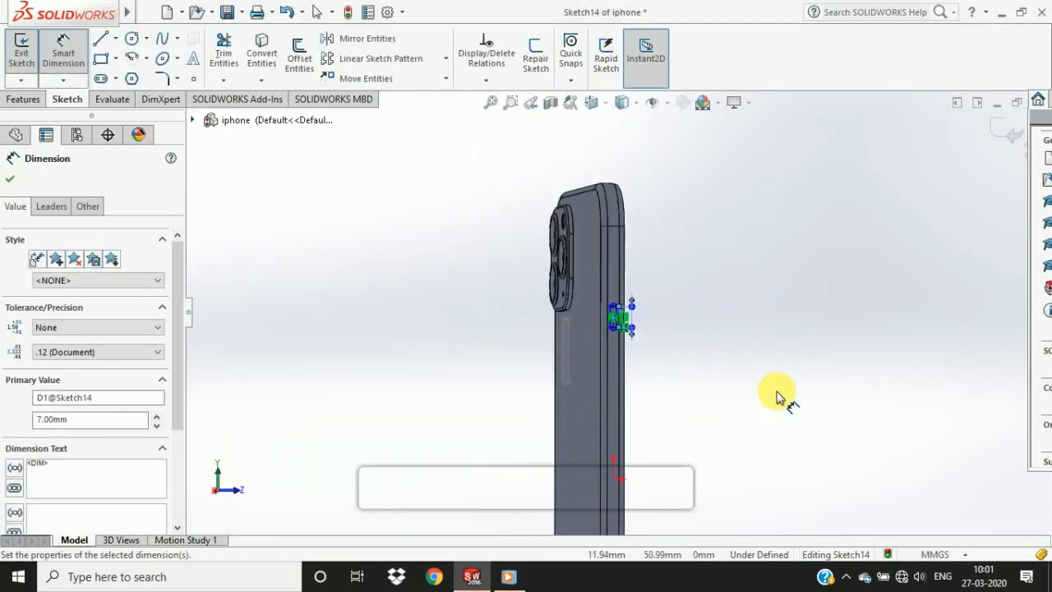
scroll(627, 319, down, 4)
scroll(627, 319, down, 4)
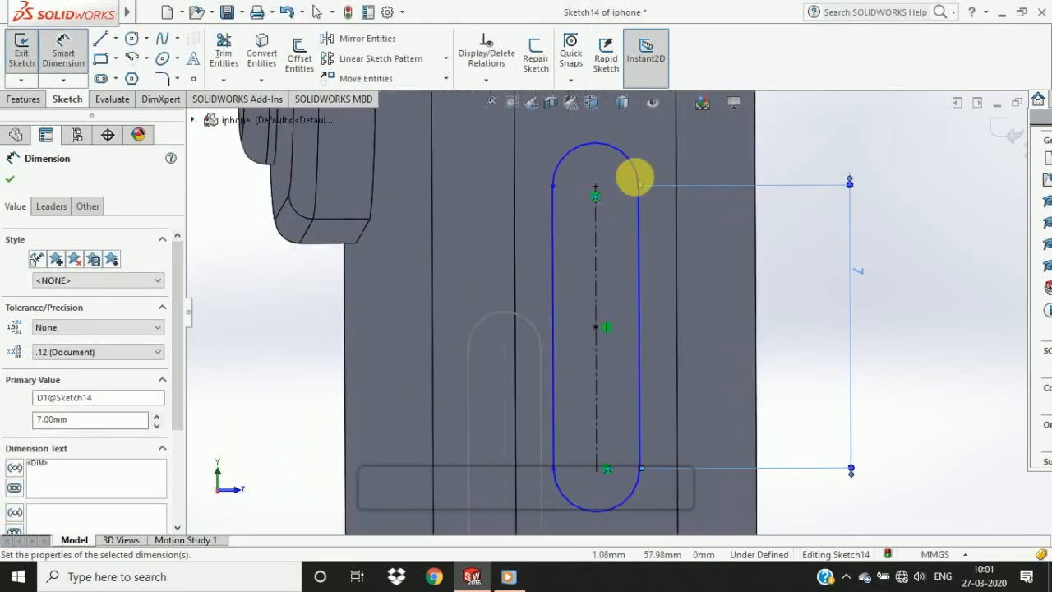
click(636, 176)
click(832, 146)
text(1)
key(Return)
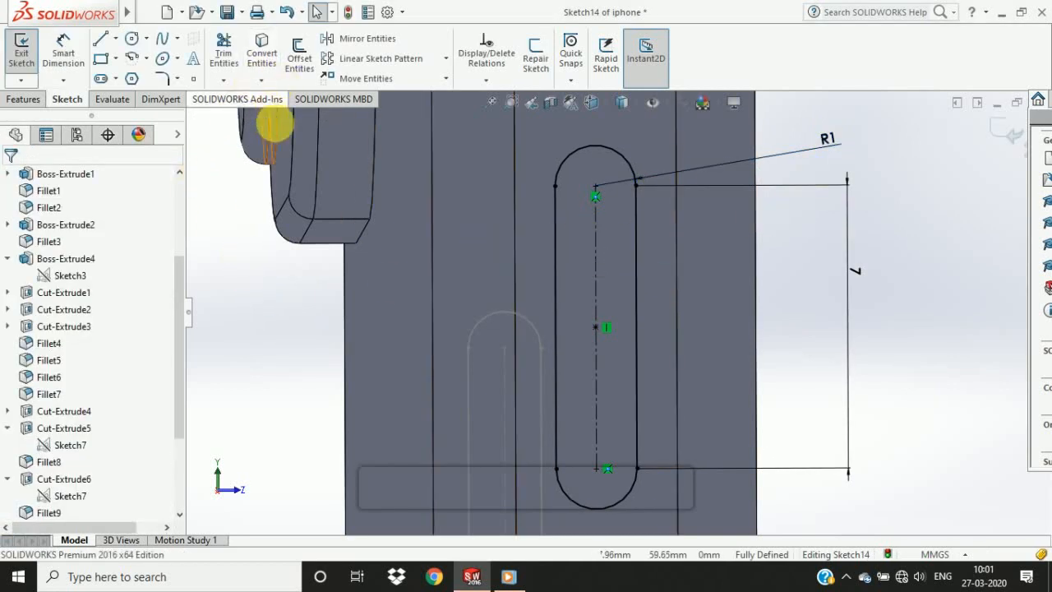
Extrude the slot profile as a merged blind boss 0.5 mm deep with a 4° inward draft.
click(263, 79)
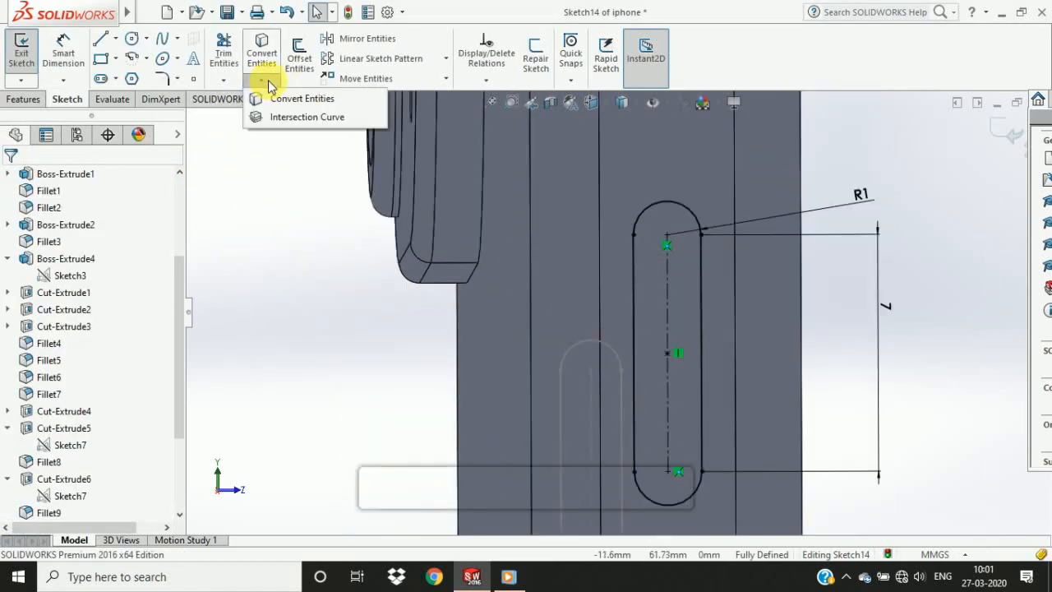
click(37, 99)
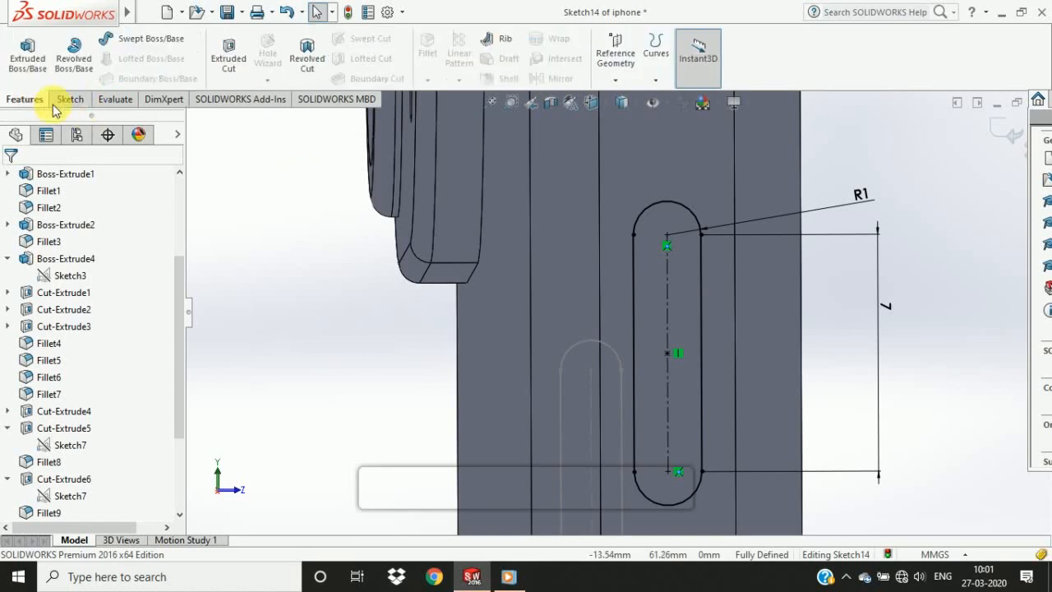
click(28, 56)
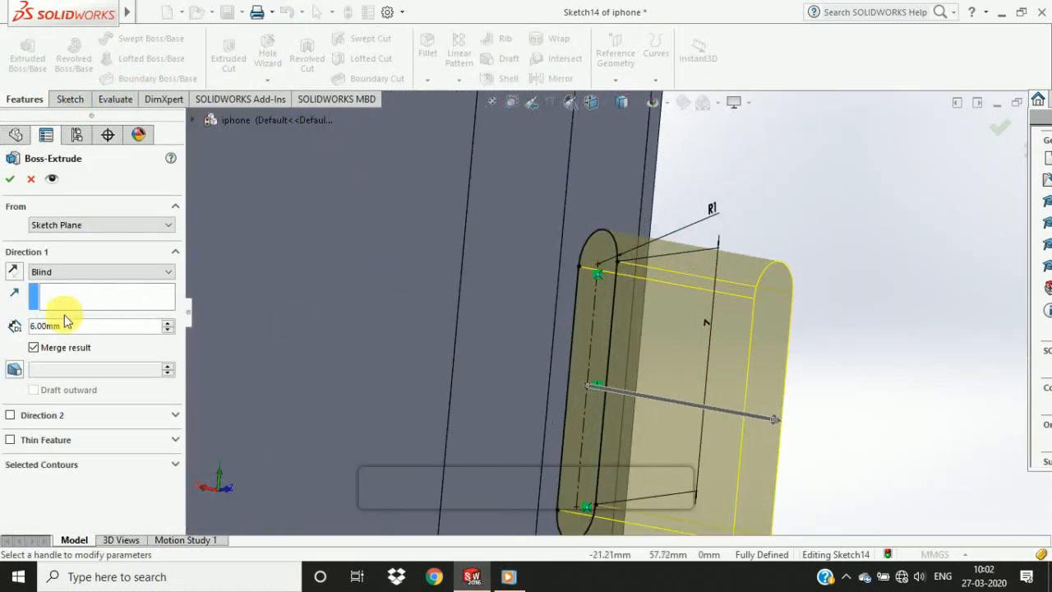
text(0.5)
key(Return)
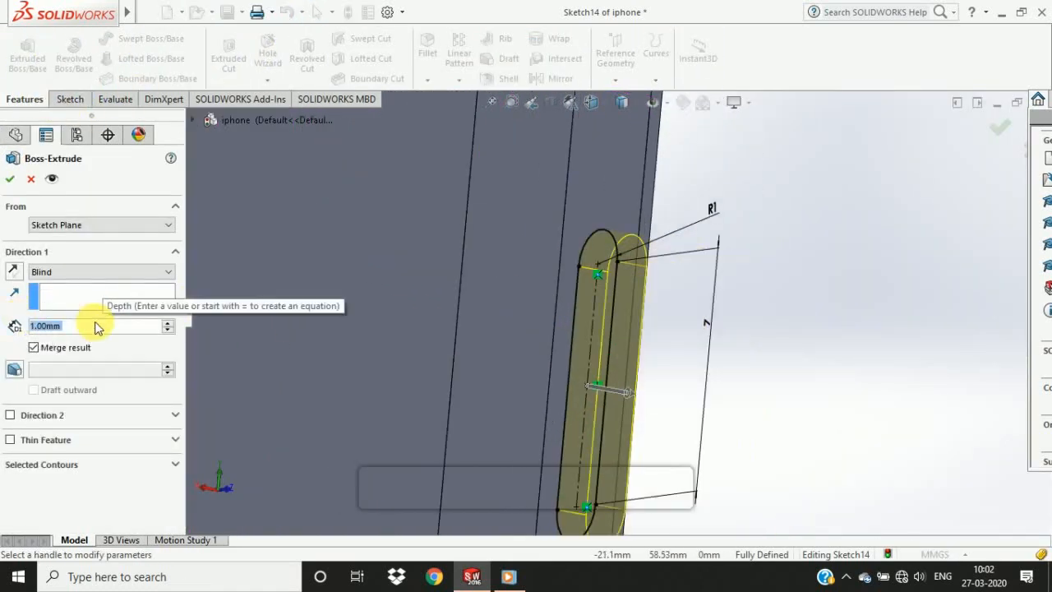
middle_drag(354, 266, 346, 260)
scroll(588, 236, down, 5)
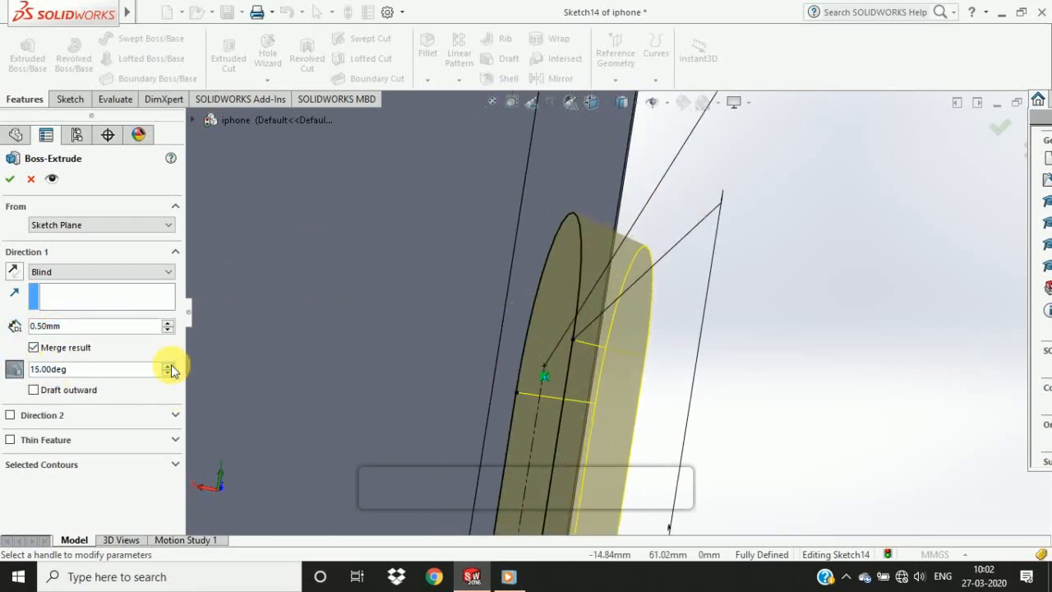
click(168, 366)
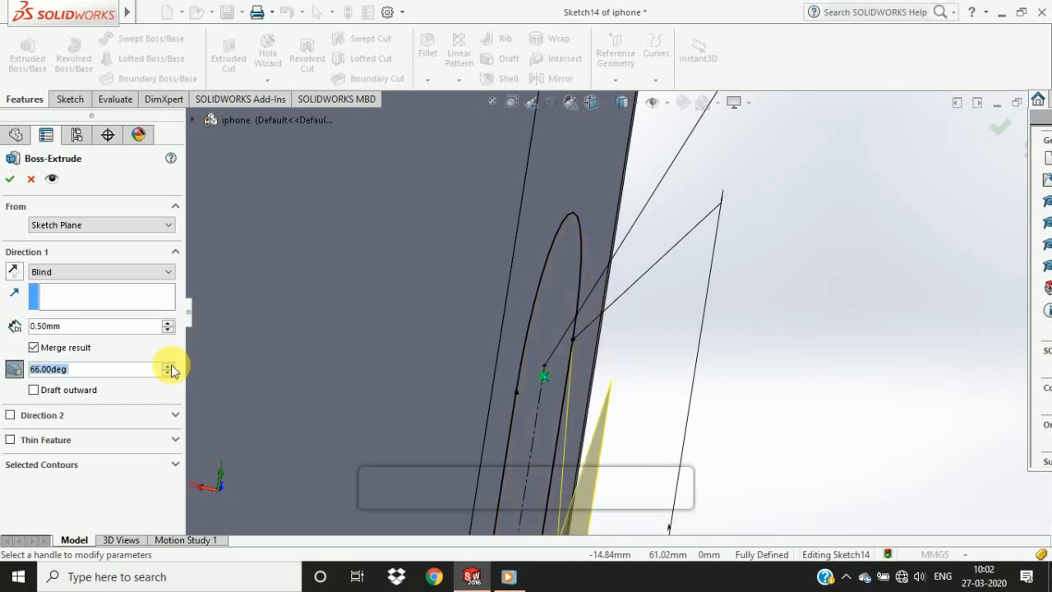
click(168, 373)
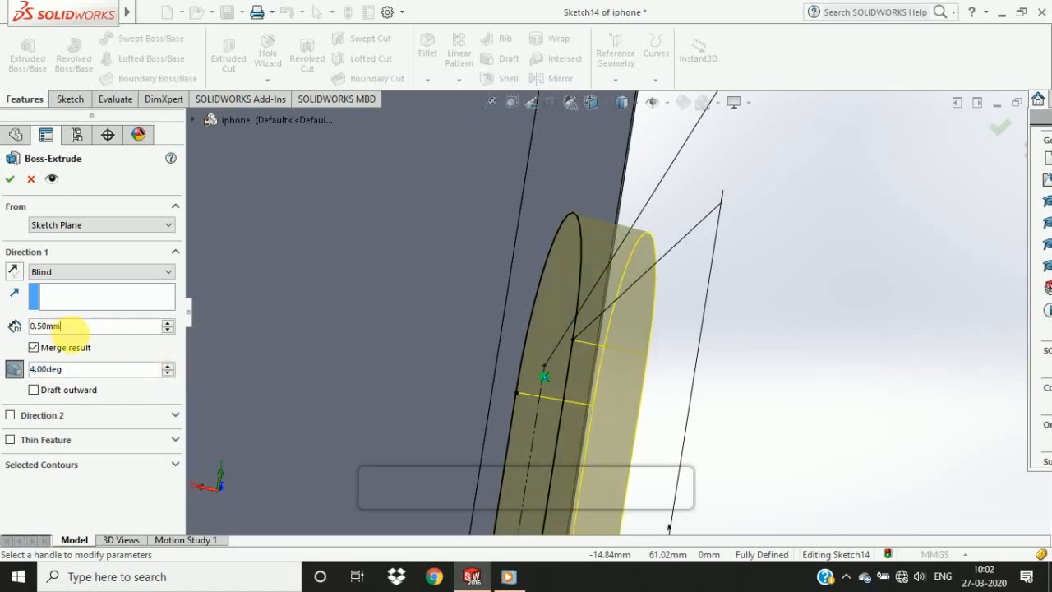
Try a depth of 0.2 mm for the slot boss and examine how far it protrudes.
click(71, 329)
text(.2)
key(Return)
scroll(399, 365, up, 8)
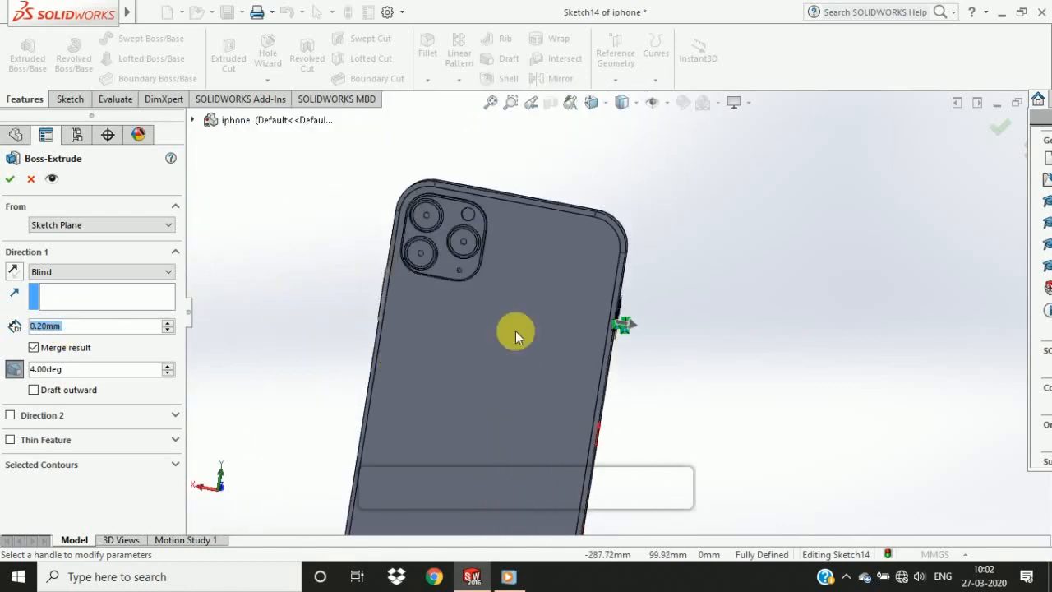
Set the slot boss depth to 0.5 mm and complete the extrusion.
scroll(608, 306, down, 4)
scroll(608, 306, down, 2)
text(.5)
key(Return)
scroll(446, 340, up, 2)
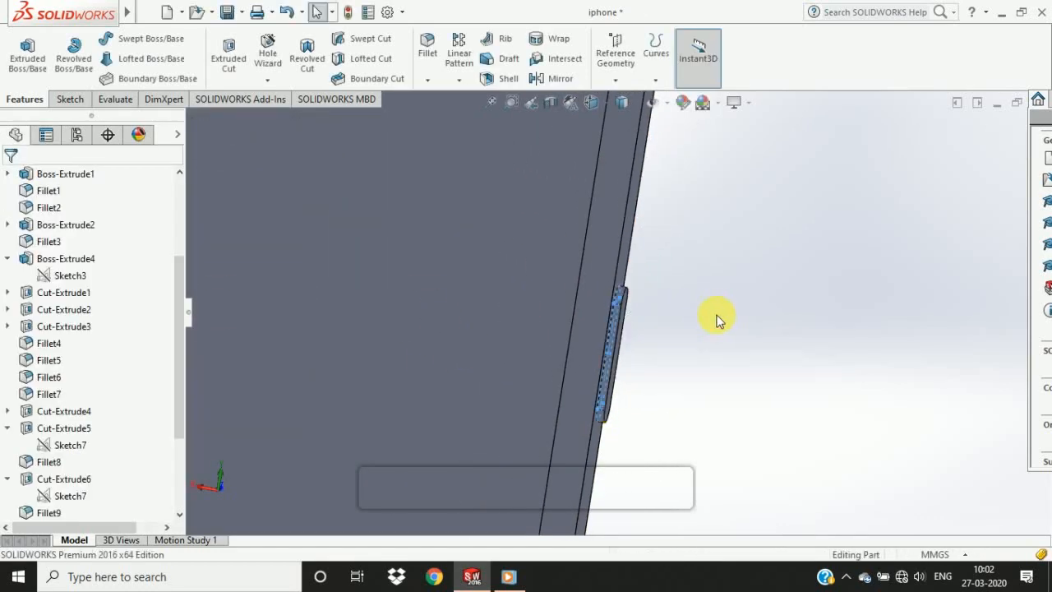
Edit the new boss's sketch, set the slot's straight length to 10 mm, and exit the sketch.
scroll(662, 361, up, 3)
drag(177, 363, 170, 466)
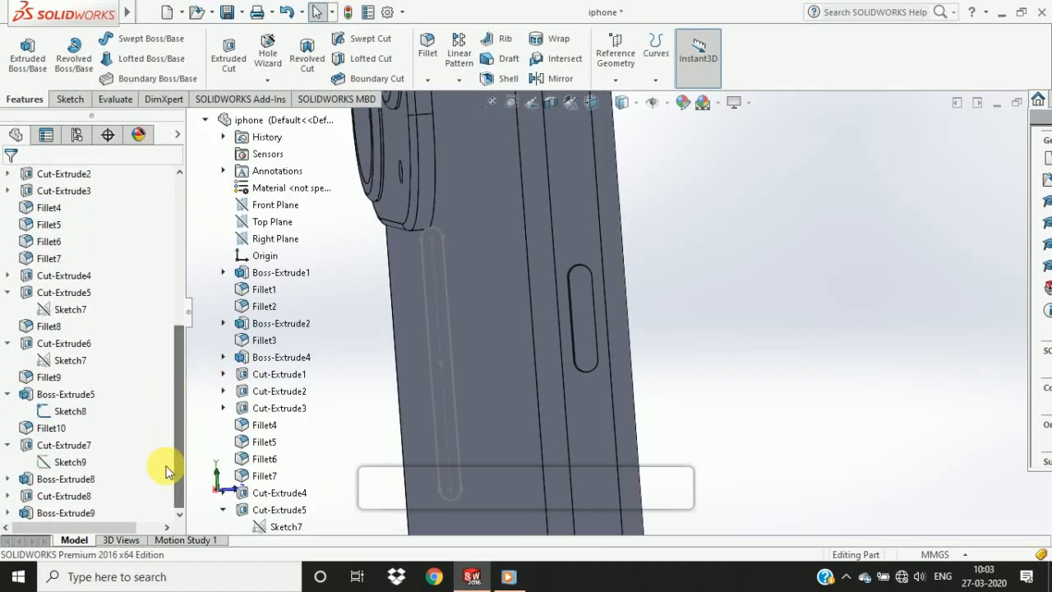
click(8, 512)
click(73, 512)
click(65, 472)
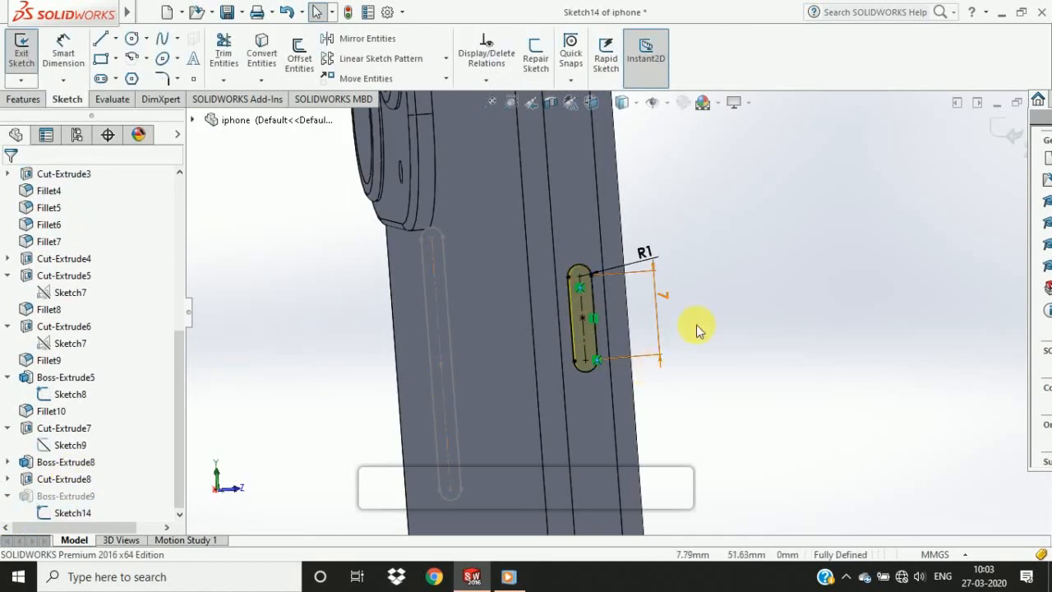
double_click(662, 294)
key(Return)
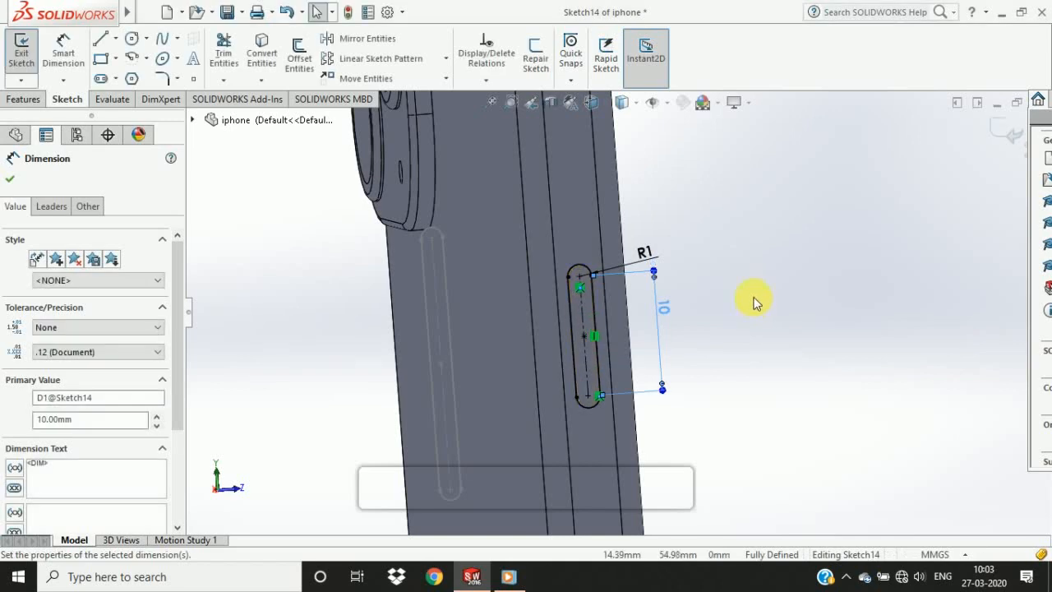
click(746, 278)
click(1007, 132)
Hide the reference slot sketch of the opposite side's long button.
scroll(751, 251, up, 8)
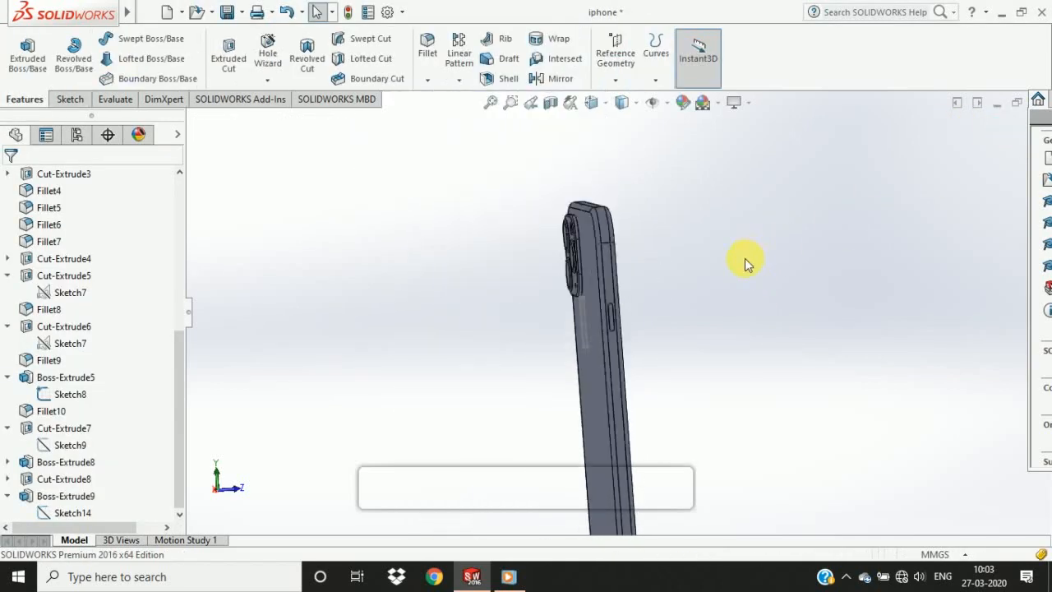
middle_drag(745, 258, 742, 289)
scroll(642, 325, down, 7)
scroll(446, 302, down, 2)
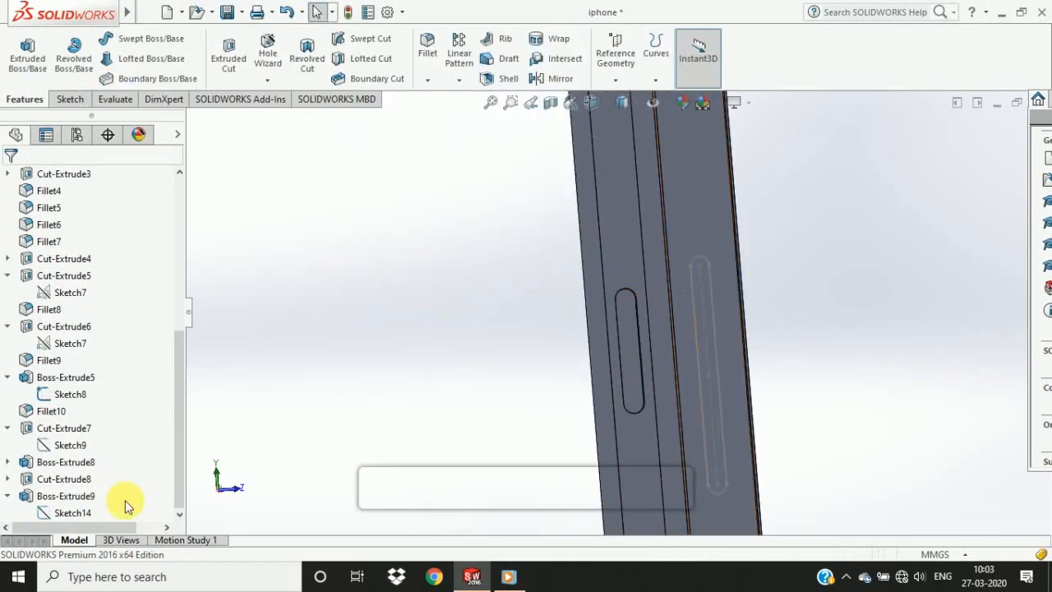
click(69, 394)
click(266, 353)
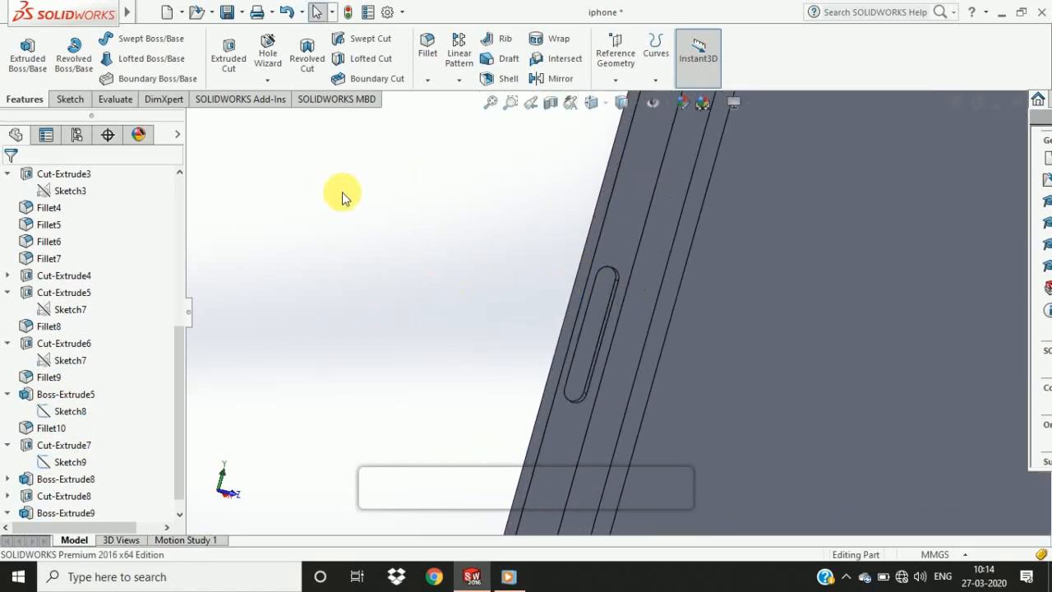
Set up a linear pattern of the slot-shaped boss along the phone's long side edge with 20 mm spacing and two instances.
click(459, 51)
middle_drag(521, 373, 535, 398)
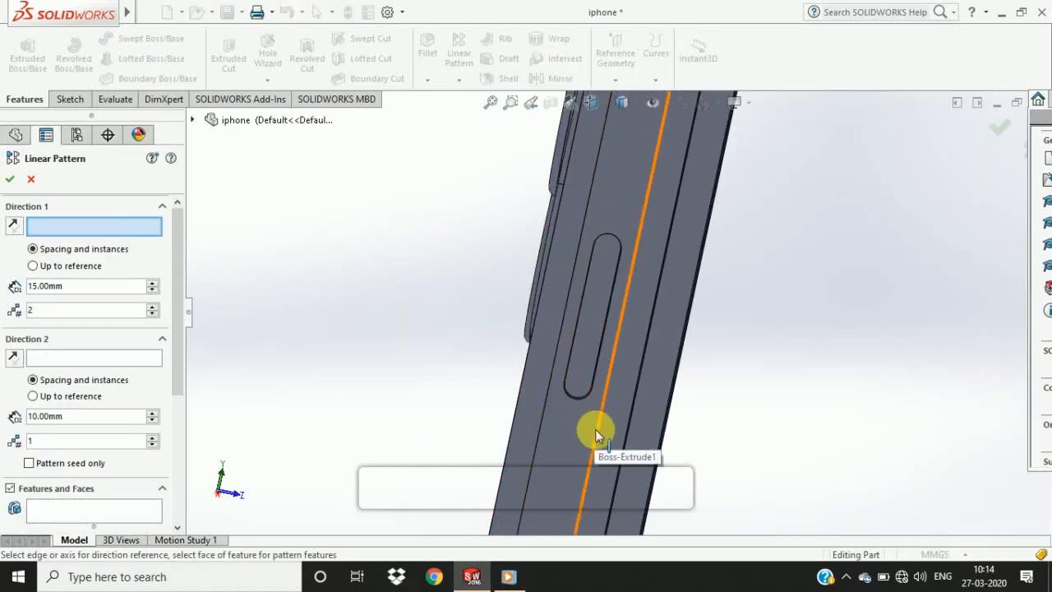
click(596, 429)
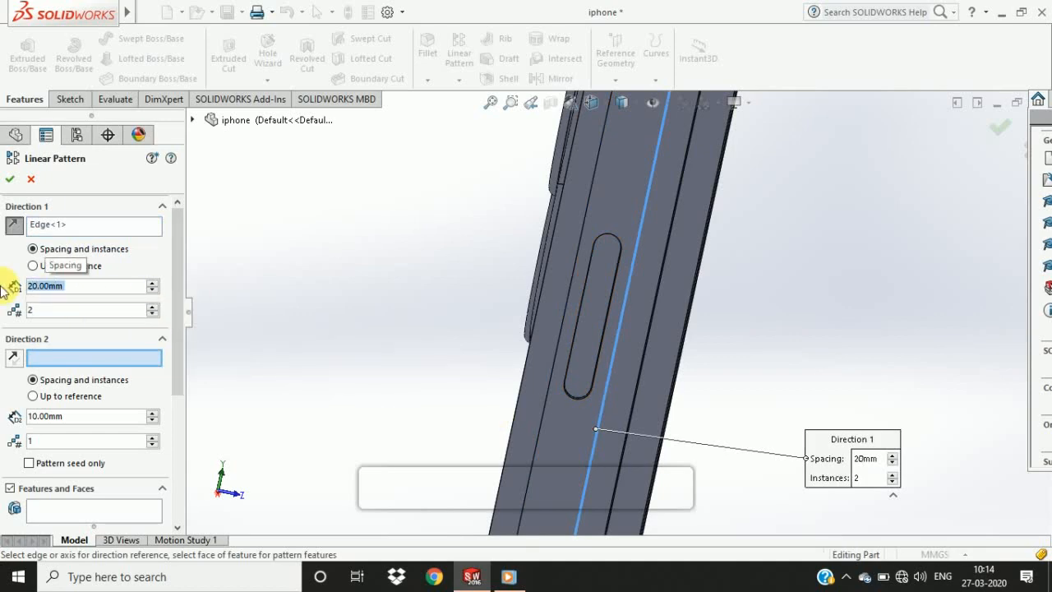
scroll(360, 272, up, 4)
scroll(360, 272, down, 4)
click(94, 510)
scroll(547, 304, up, 4)
scroll(548, 303, down, 3)
click(896, 348)
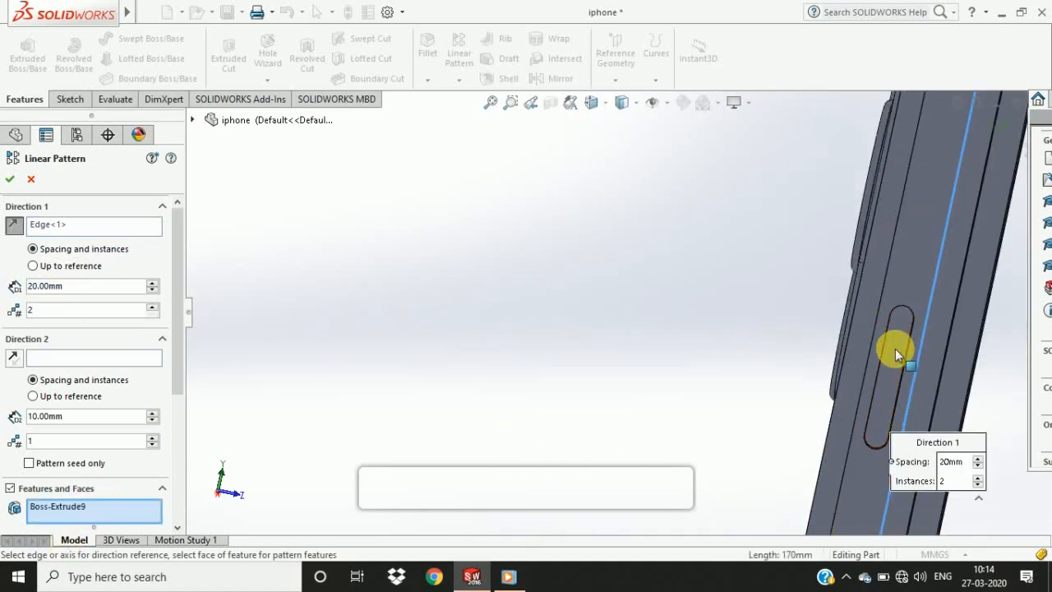
Set the slot pattern's spacing to 15 mm and complete the linear pattern.
scroll(895, 349, up, 3)
scroll(757, 404, down, 2)
mouse_move(785, 431)
middle_down()
mouse_move(811, 457)
mouse_move(797, 445)
middle_up()
scroll(658, 407, up, 5)
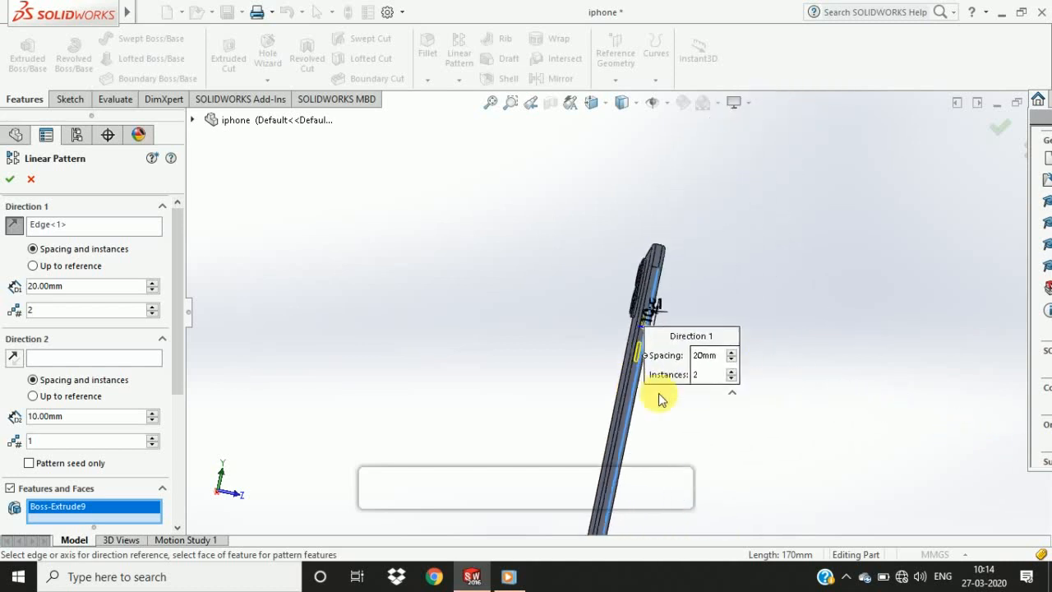
scroll(679, 404, down, 5)
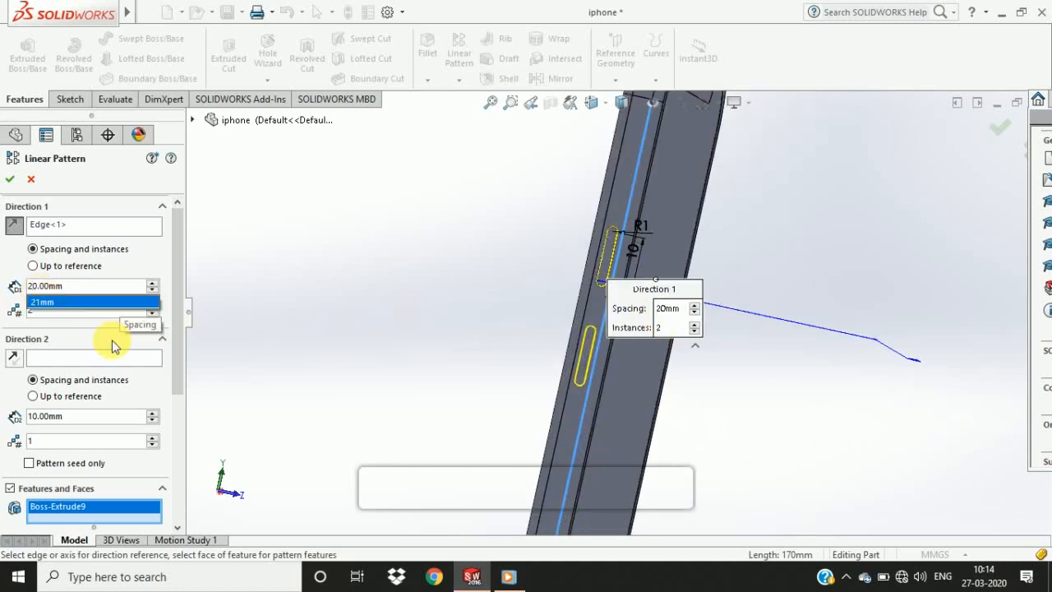
key(BackSpace)
key(BackSpace)
text(5)
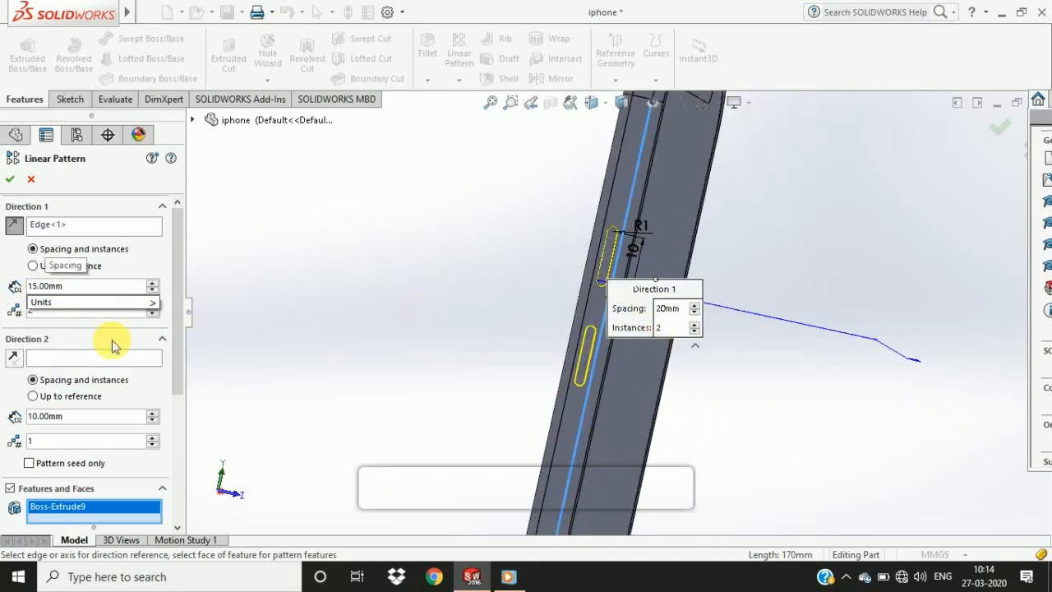
key(Return)
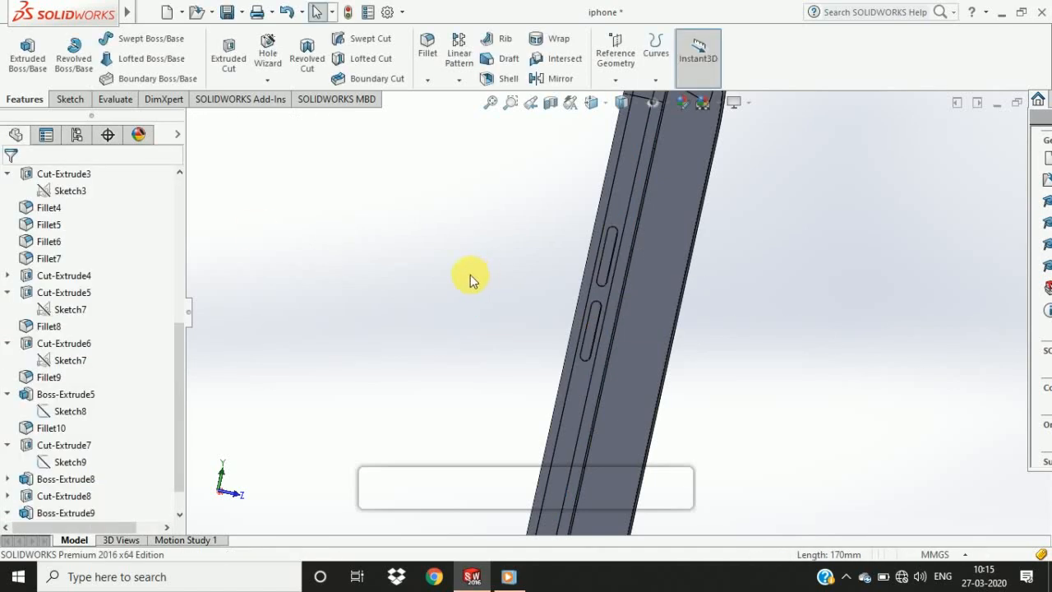
Start a sketch on the phone's button side face and sketch a vertical slot about 6.7 mm long above the patterned buttons.
click(650, 208)
click(744, 155)
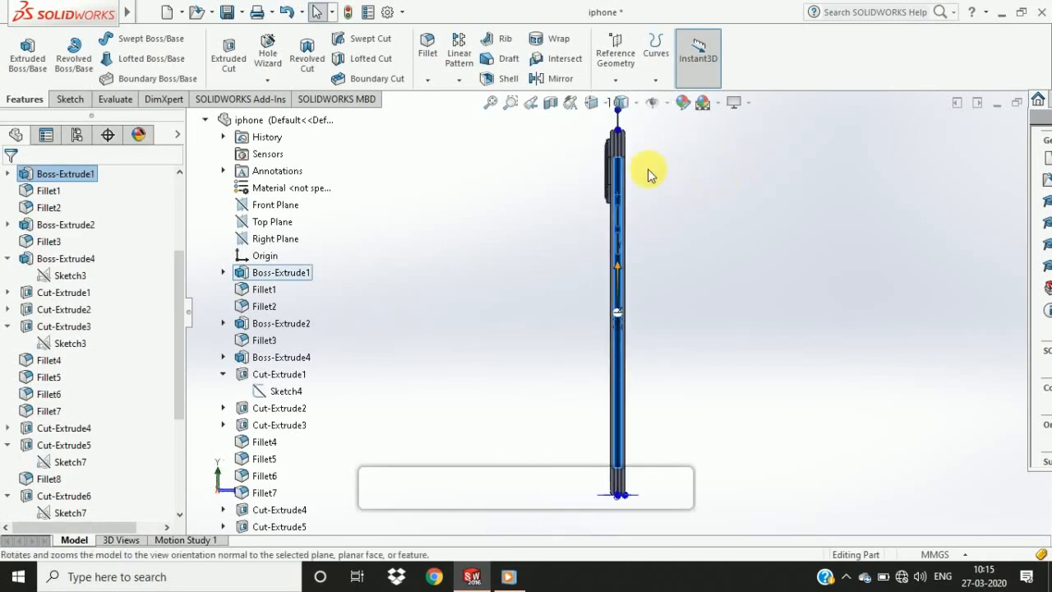
scroll(638, 259, down, 6)
click(70, 98)
click(21, 47)
click(100, 78)
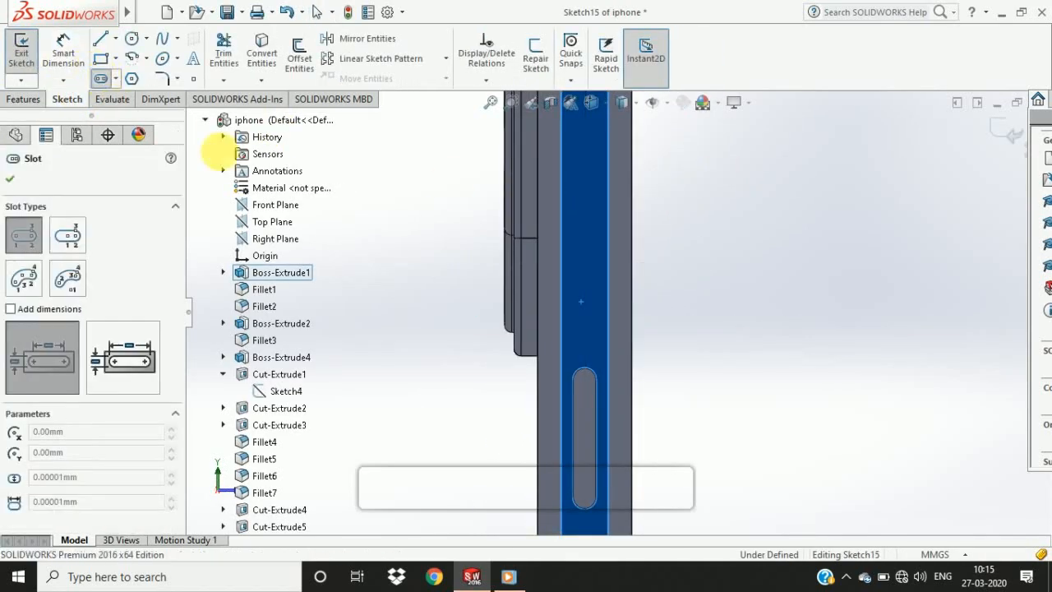
click(586, 215)
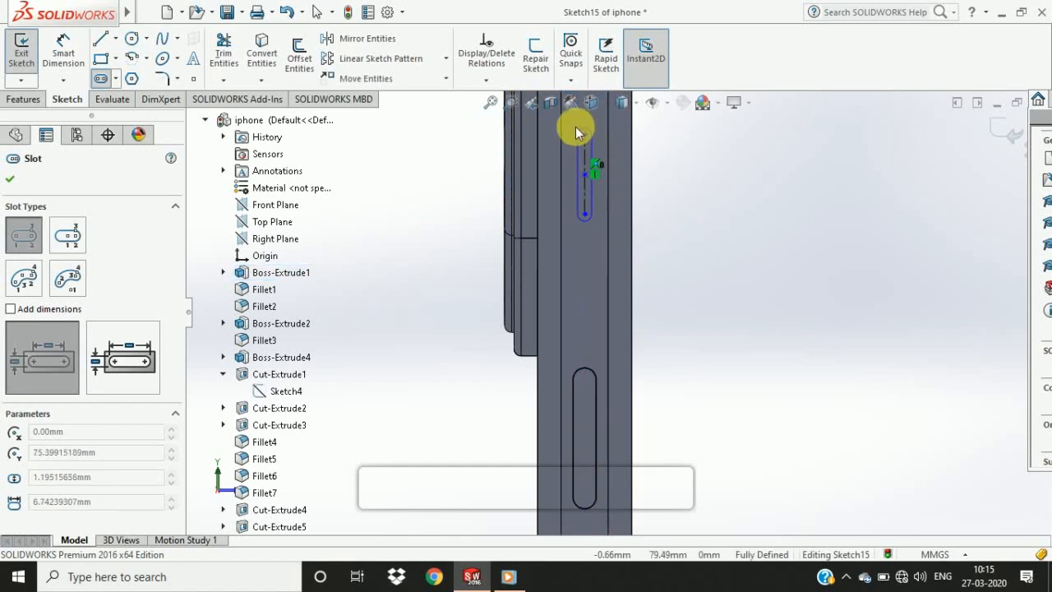
click(574, 129)
key(Escape)
Move the sketched slot along the side face, closer to the patterned long buttons.
scroll(677, 261, up, 6)
middle_drag(689, 251, 704, 270)
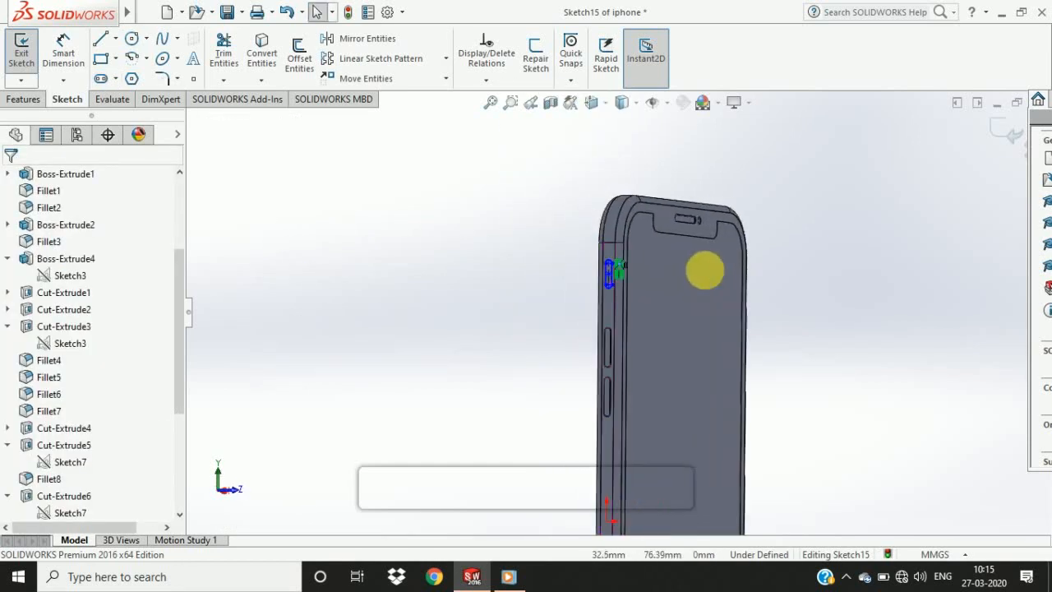
scroll(666, 263, down, 6)
mouse_move(510, 316)
mouse_down()
mouse_move(511, 327)
mouse_move(511, 315)
mouse_up()
drag(509, 351, 508, 379)
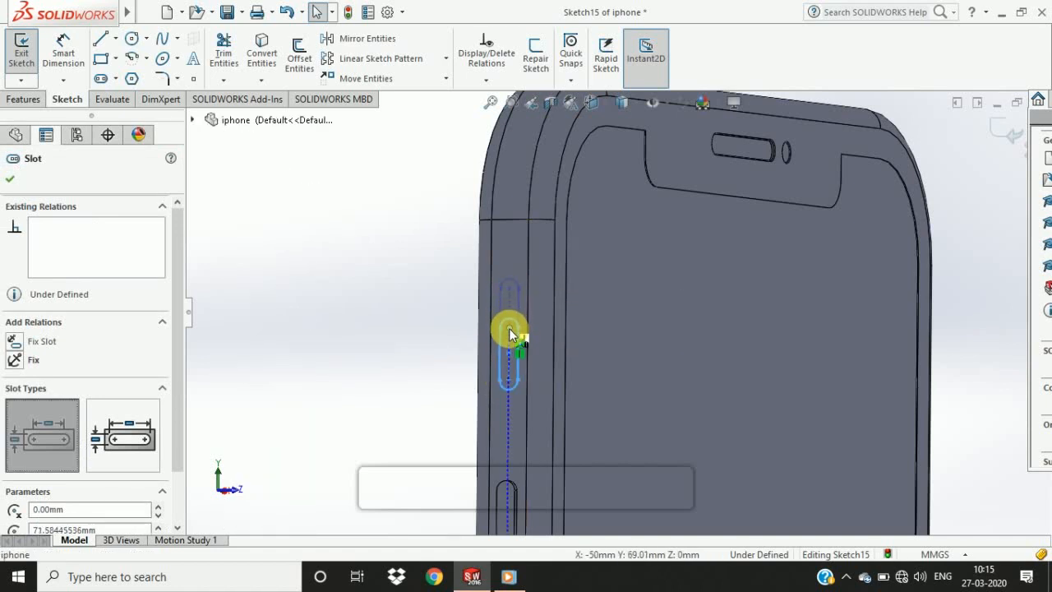
click(345, 279)
scroll(347, 280, up, 6)
middle_drag(349, 280, 381, 282)
scroll(602, 320, down, 10)
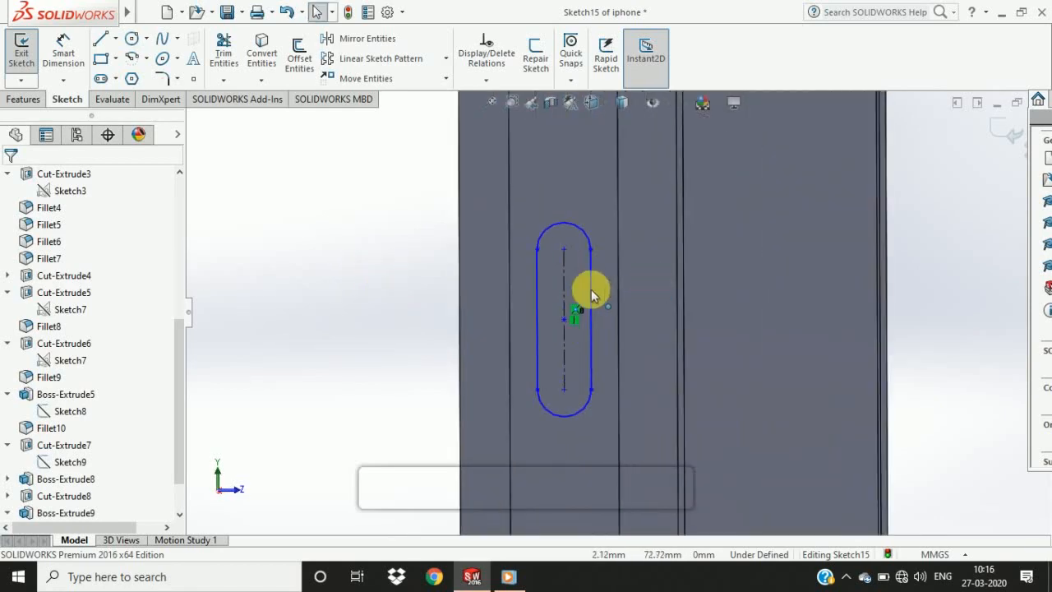
Dimension the new slot's end arc with a radius of 0.9 mm.
click(70, 64)
click(552, 228)
click(369, 242)
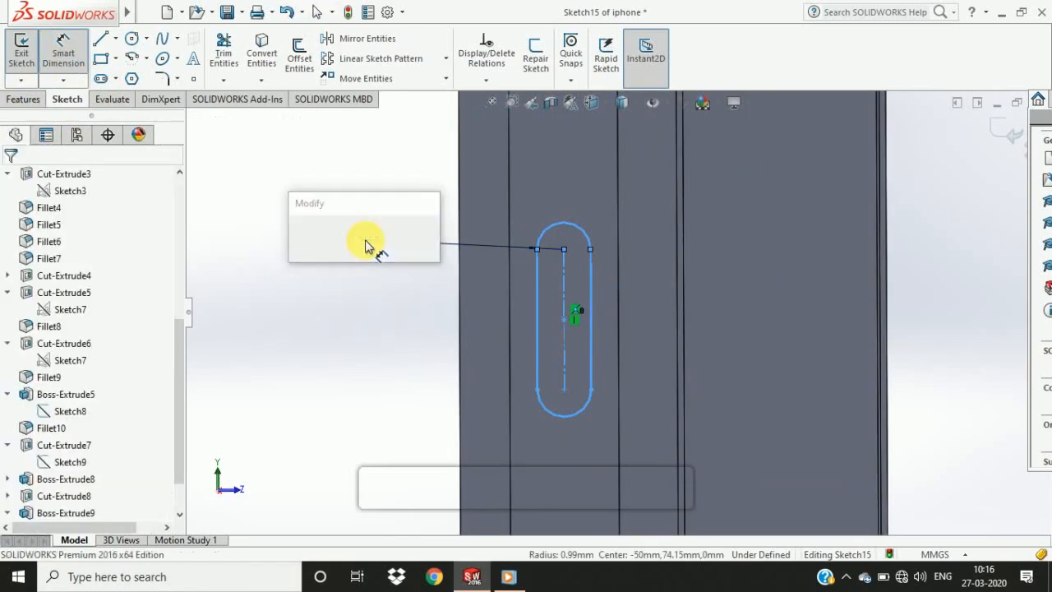
text(0.9)
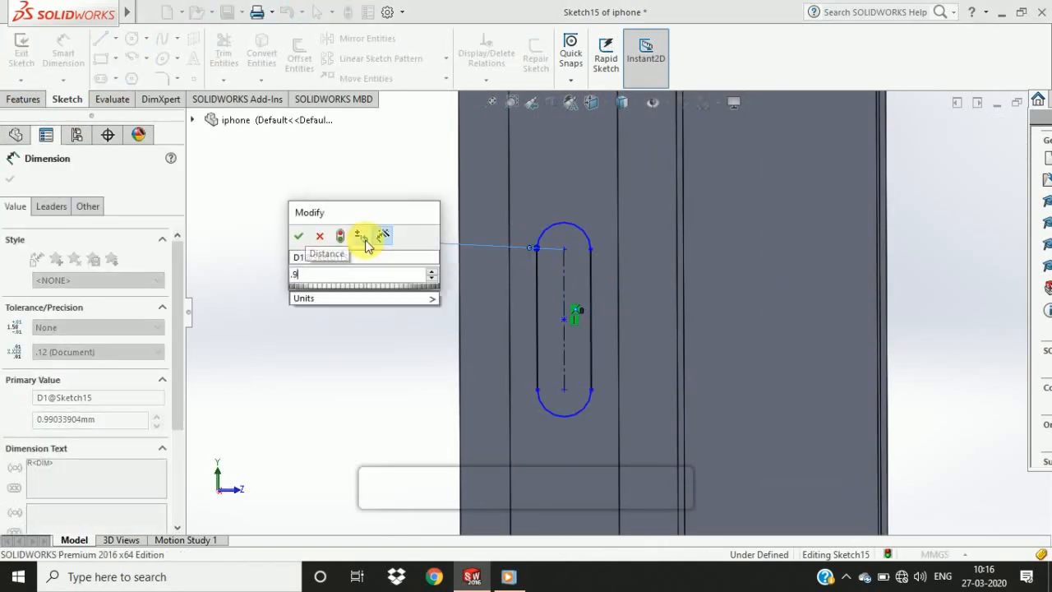
key(Return)
Dimension the new slot's straight length as 5 mm.
scroll(416, 345, up, 3)
middle_drag(416, 345, 395, 345)
scroll(617, 325, down, 5)
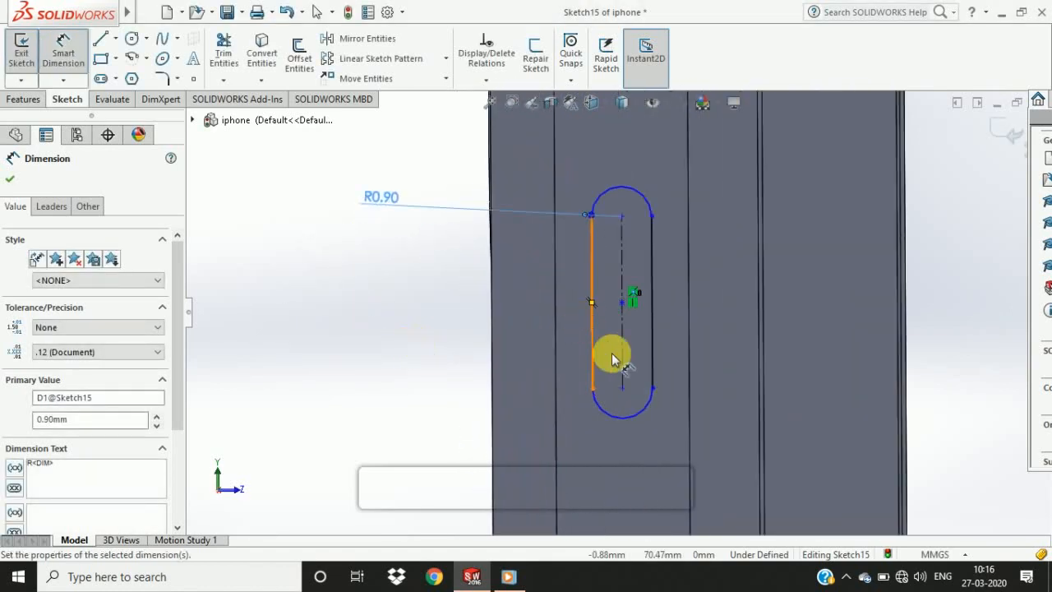
click(616, 418)
click(573, 362)
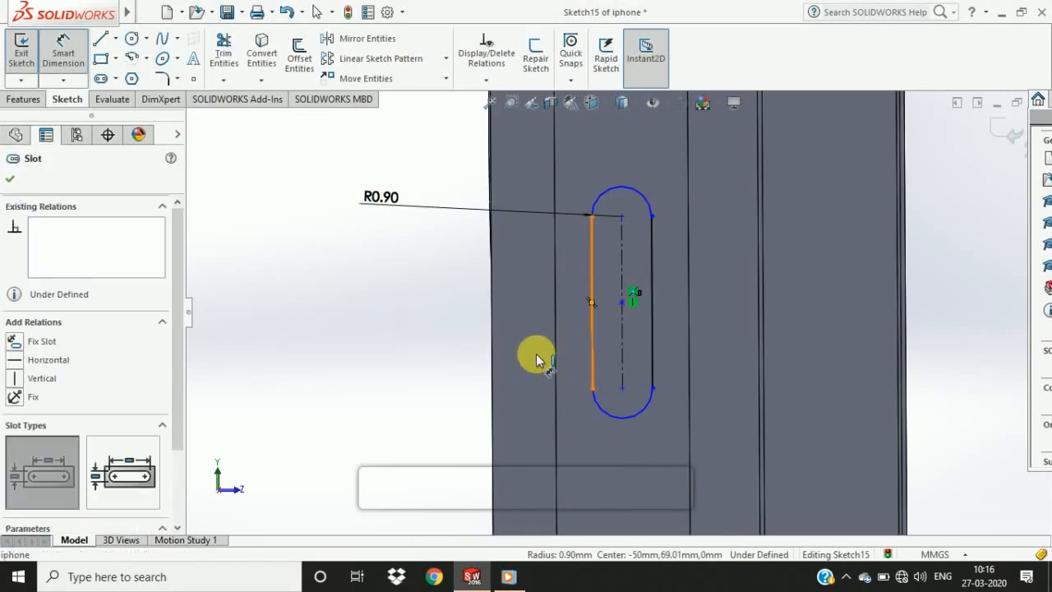
click(345, 337)
text(5)
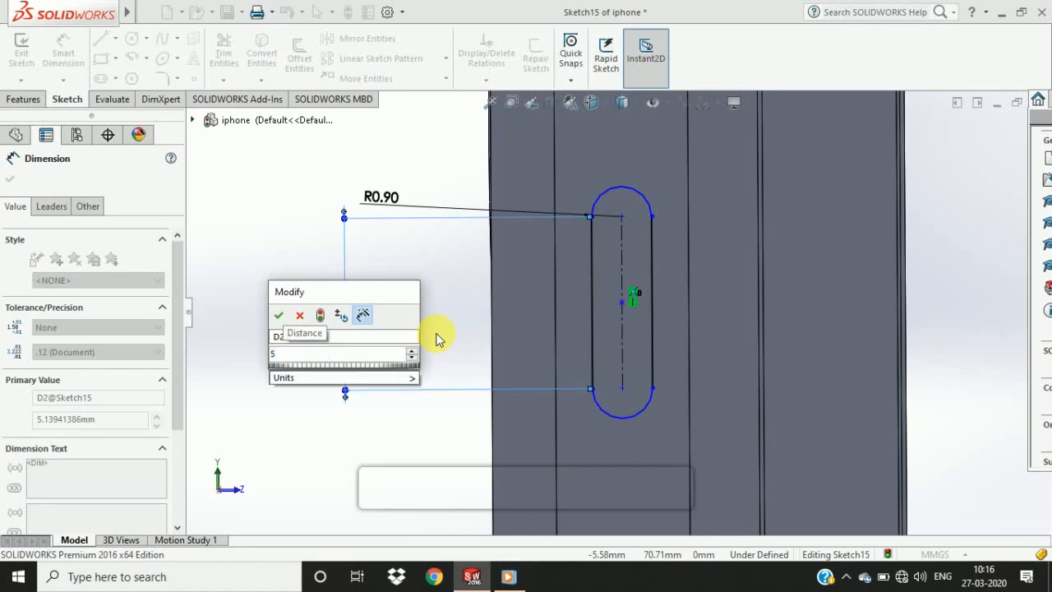
key(Return)
key(Escape)
Dimension the distance from the slot's lower arc centre to the top of the upper long button as 10 mm.
scroll(620, 345, up, 4)
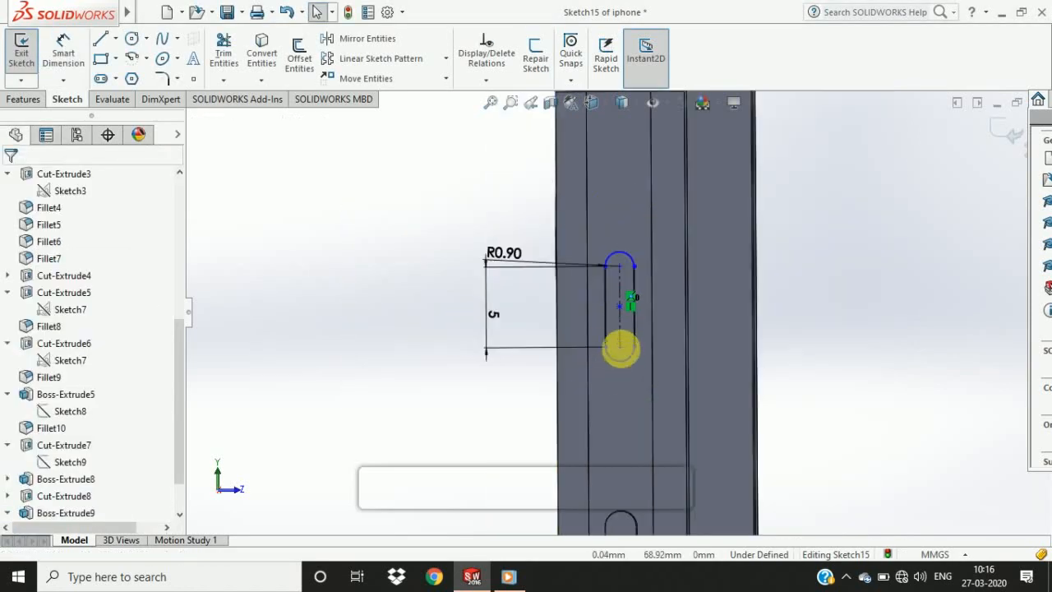
click(620, 348)
scroll(619, 422, down, 3)
scroll(617, 415, up, 7)
click(514, 355)
click(82, 51)
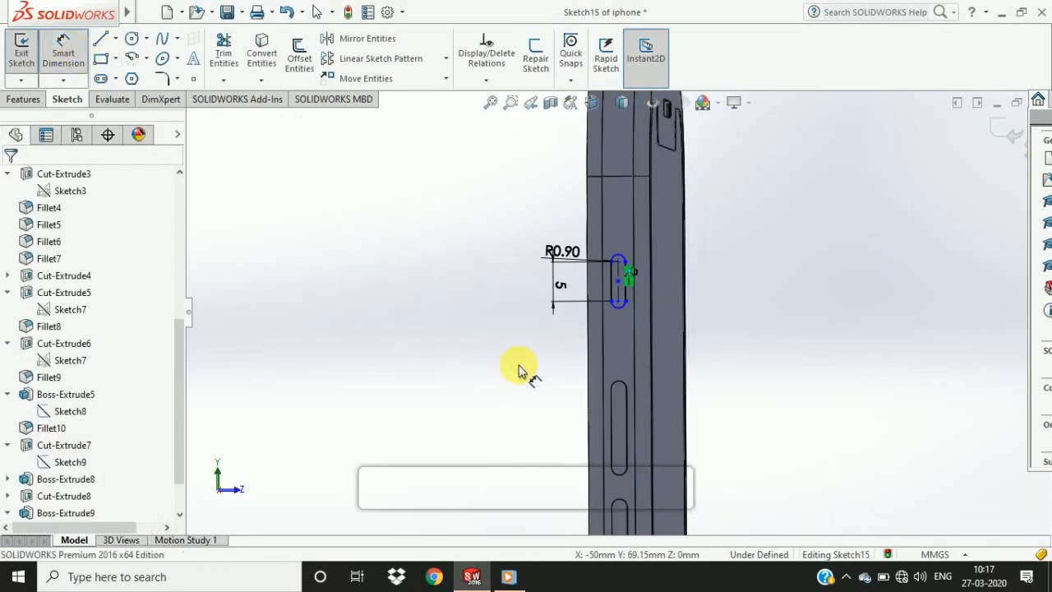
click(463, 340)
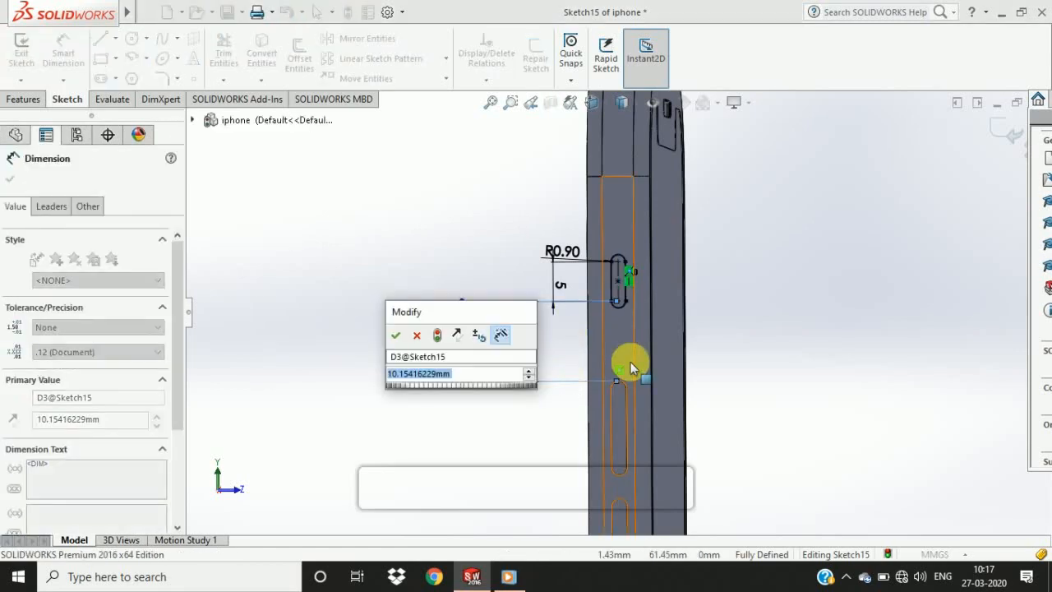
text(10)
key(Return)
key(Escape)
scroll(634, 287, down, 5)
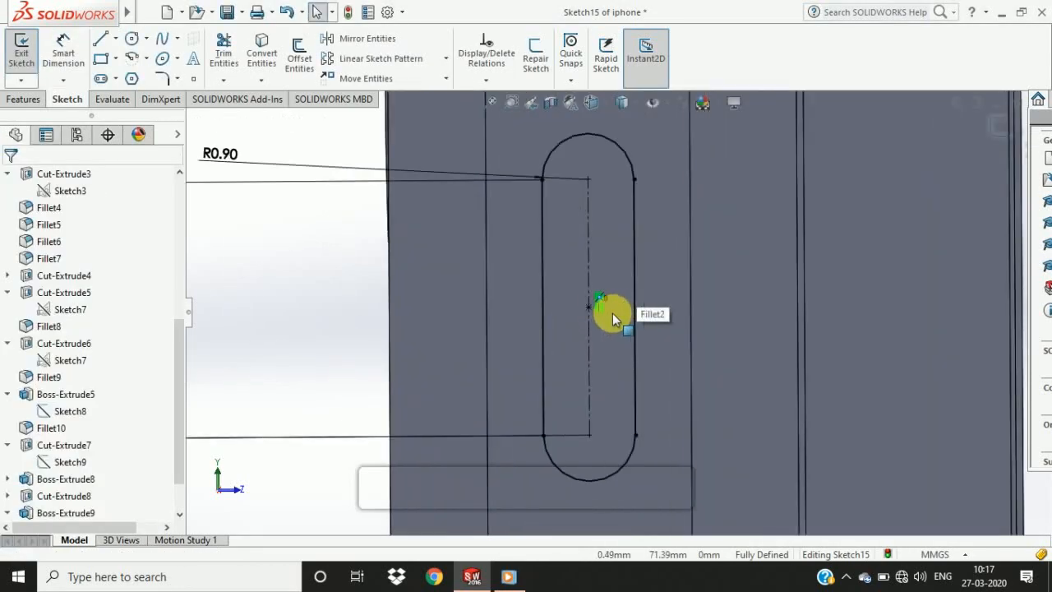
Cut the small slot profile 0.5 mm deep into the side face with a blind Extruded Cut.
click(23, 98)
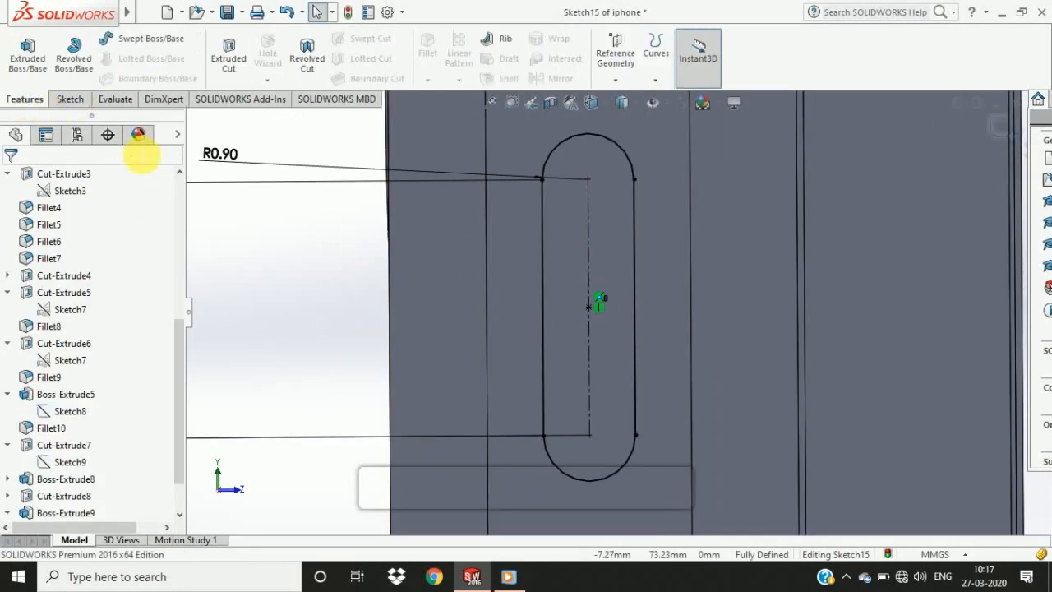
click(228, 58)
middle_drag(514, 293, 485, 324)
scroll(485, 324, up, 6)
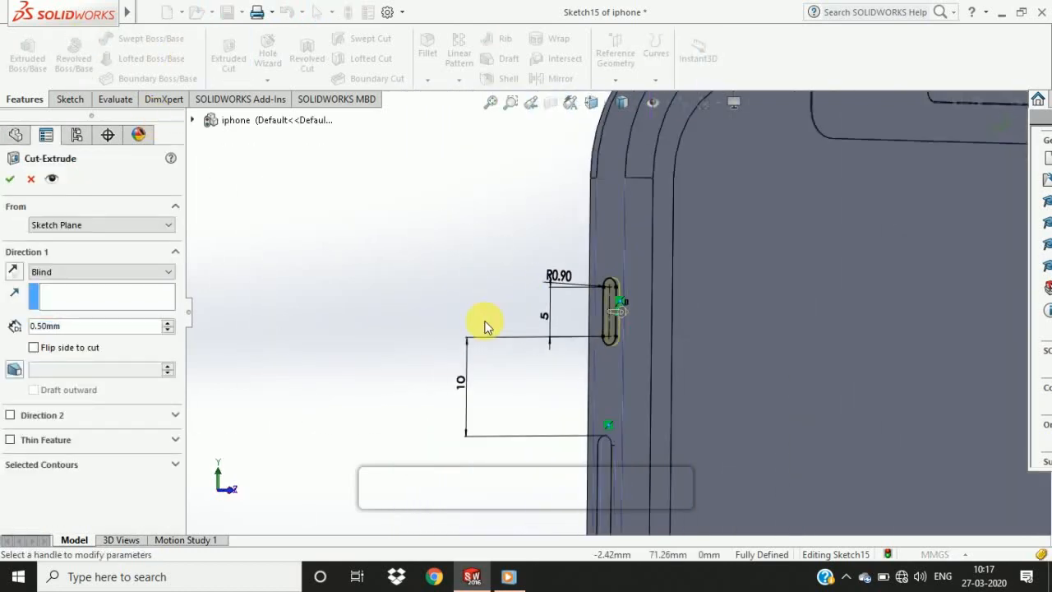
scroll(499, 294, down, 4)
click(10, 179)
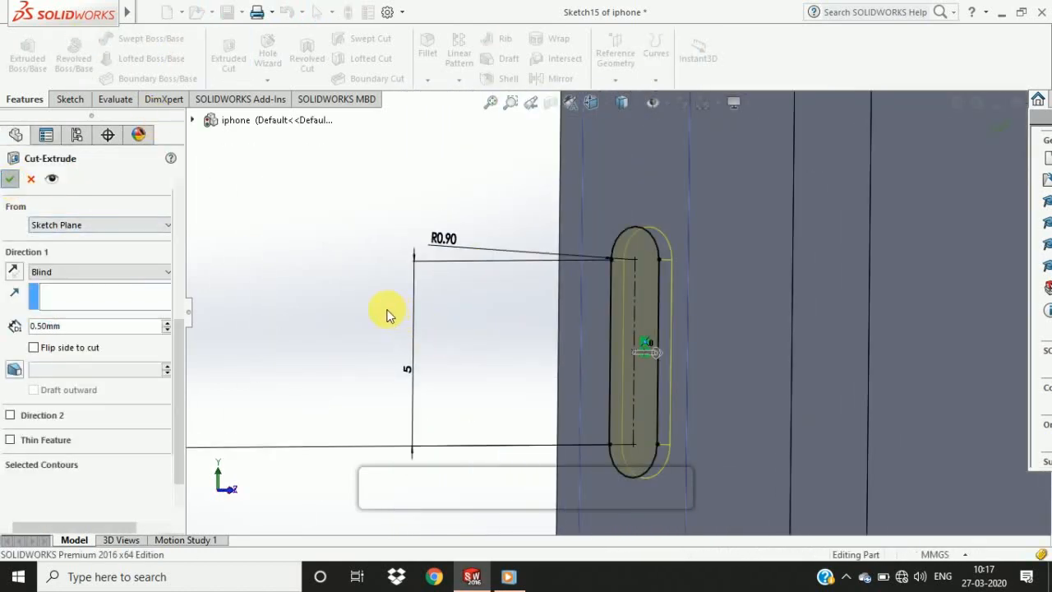
Start a new sketch on the floor of the small slot recess, facing it squarely.
scroll(477, 345, up, 8)
scroll(688, 329, down, 6)
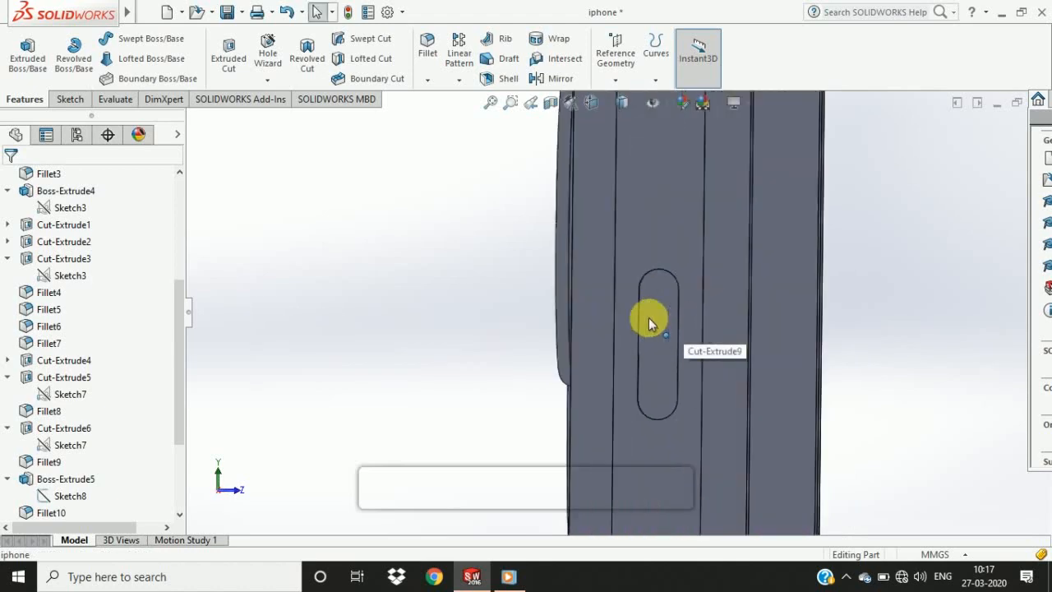
middle_drag(651, 318, 658, 344)
click(677, 331)
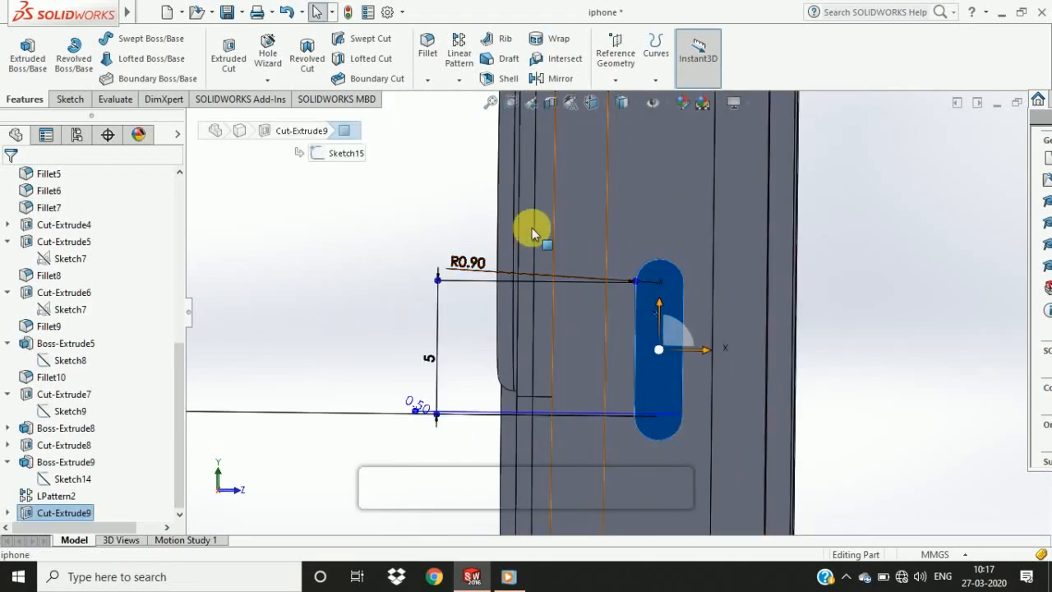
click(70, 99)
click(20, 52)
click(591, 102)
click(590, 268)
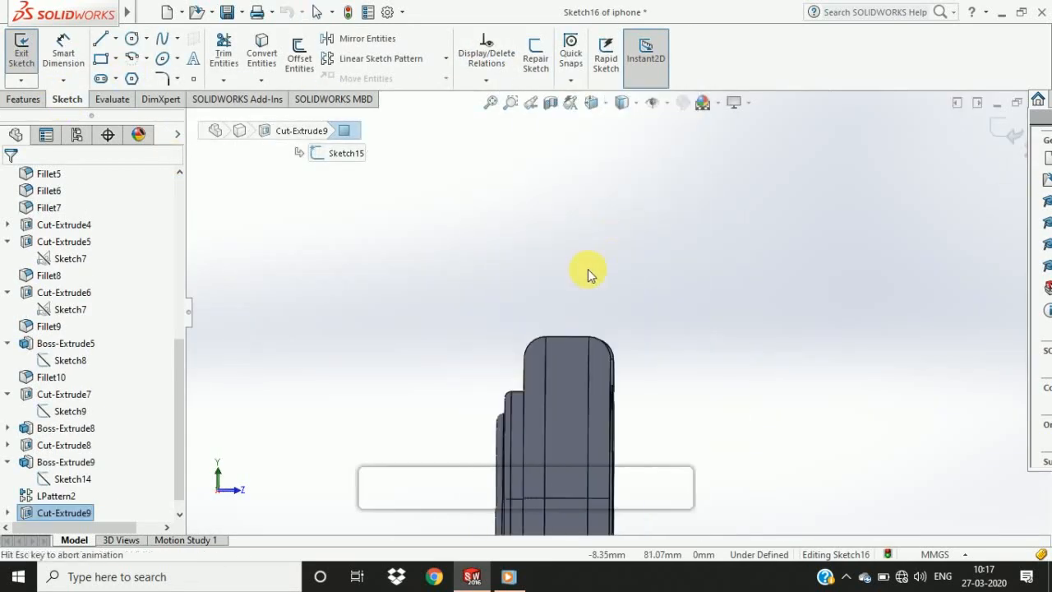
scroll(630, 239, down, 8)
scroll(653, 329, up, 3)
scroll(653, 328, down, 2)
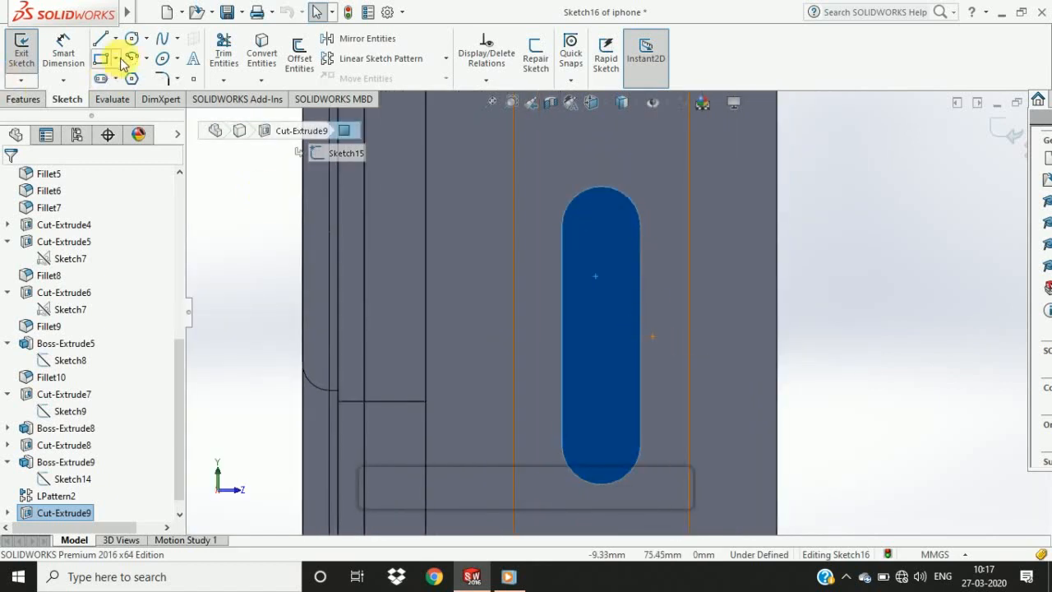
Sketch a narrow vertical slot about 2.4 mm long inside the recess outline and adjust it to be narrower and shorter.
click(101, 79)
click(626, 327)
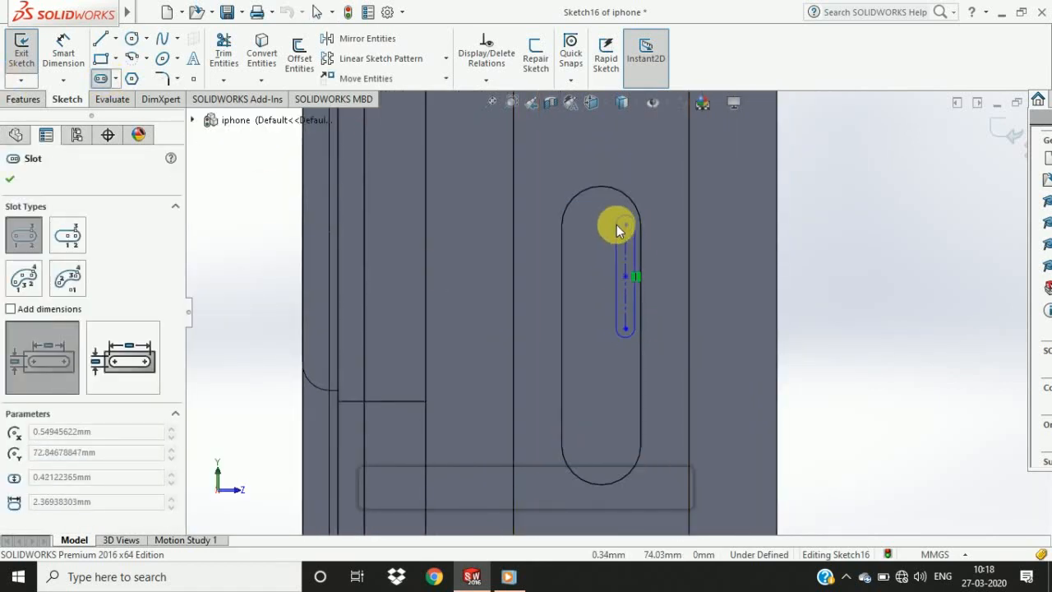
click(617, 225)
key(Escape)
mouse_move(624, 274)
mouse_down()
mouse_move(613, 285)
mouse_move(623, 289)
mouse_up()
click(618, 291)
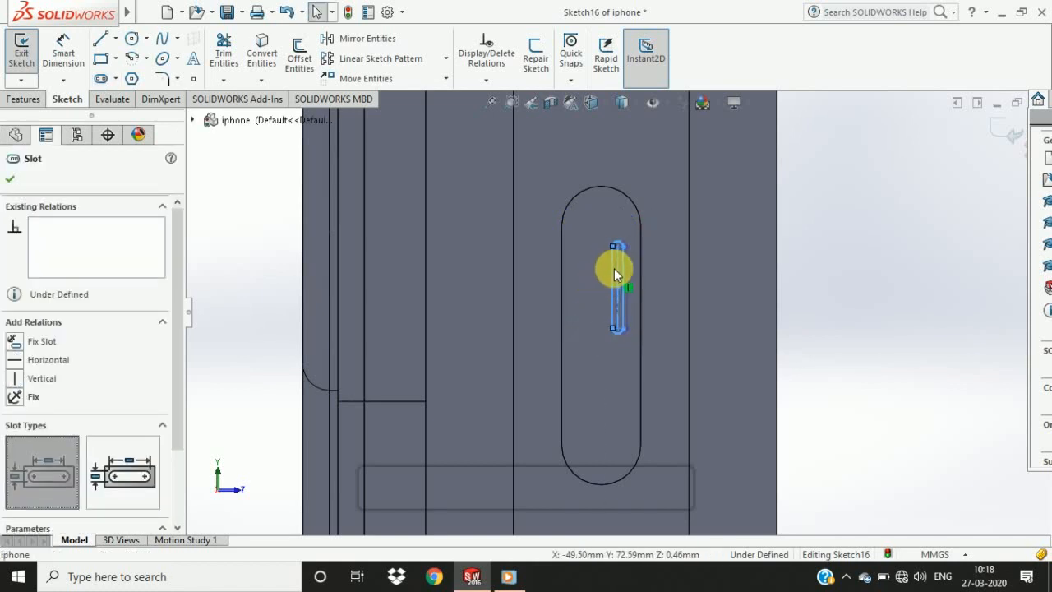
click(615, 268)
click(63, 53)
click(620, 245)
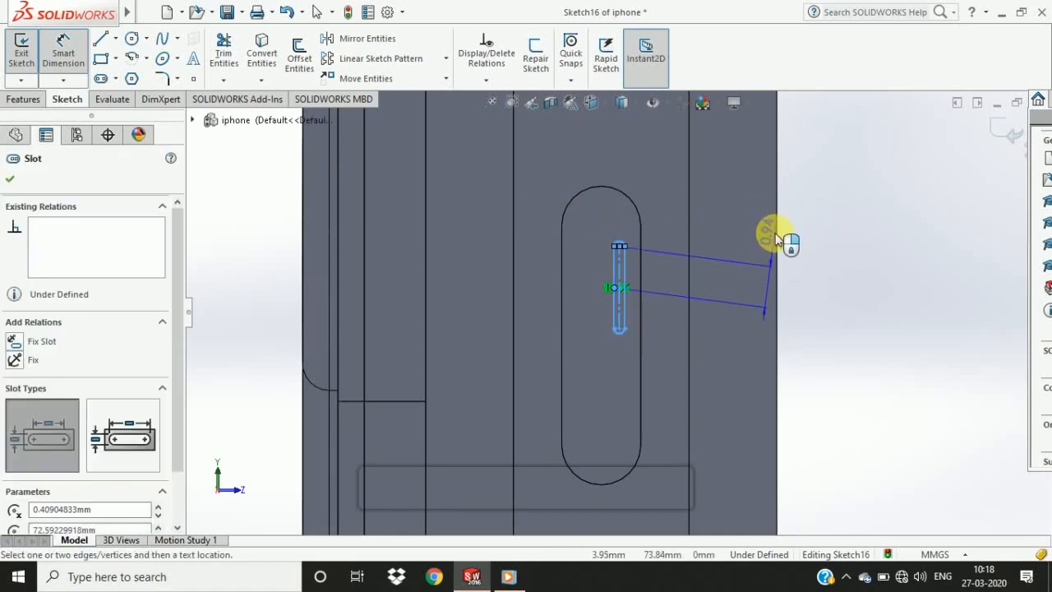
key(Escape)
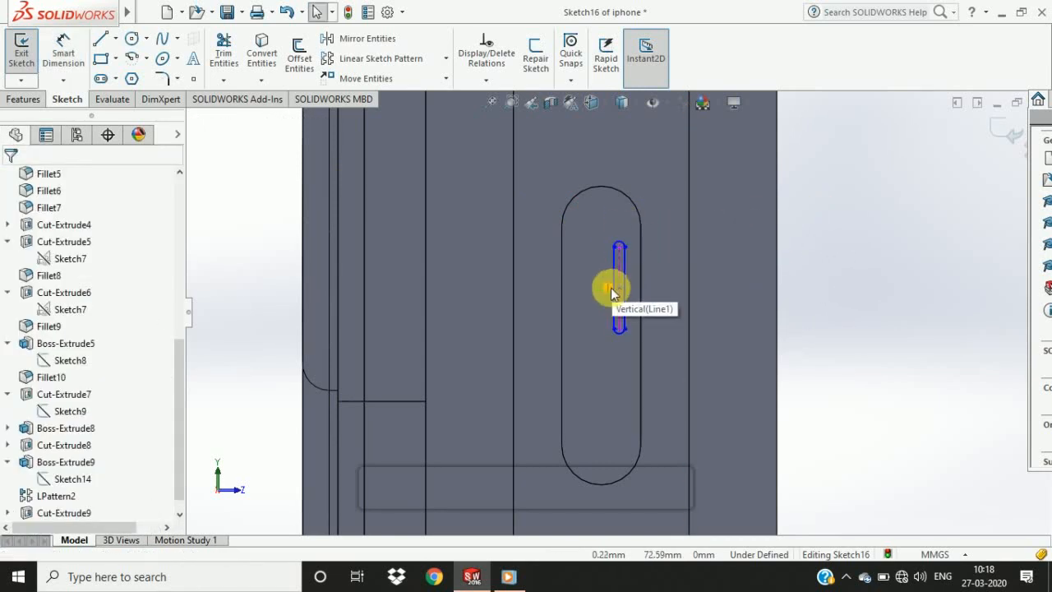
Dimension the inner slot's upper end arc with a radius of 0.85 mm.
scroll(644, 251, down, 8)
click(63, 51)
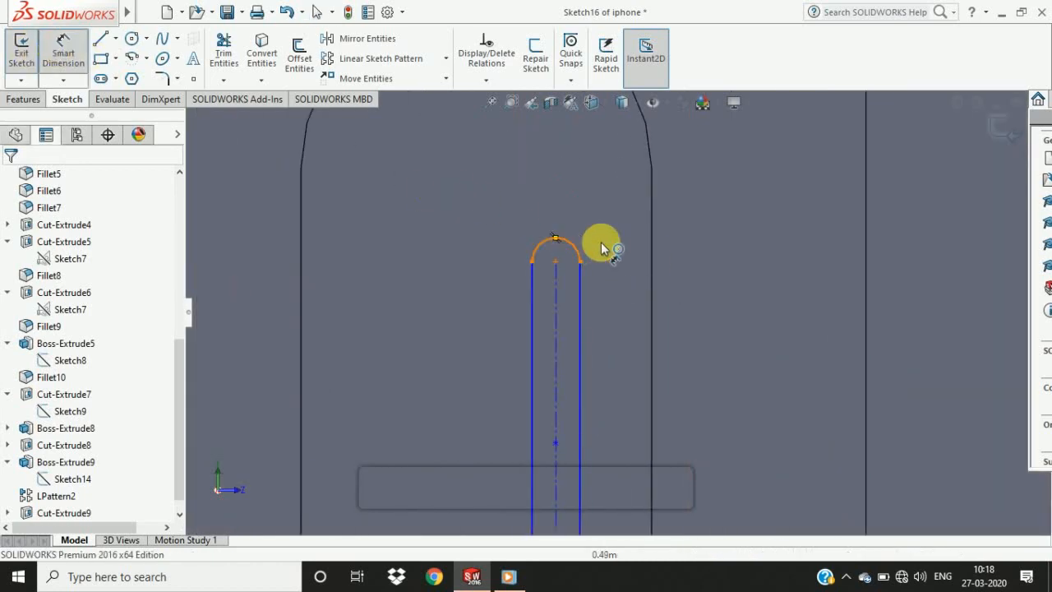
click(581, 249)
click(720, 248)
text(.85)
key(Return)
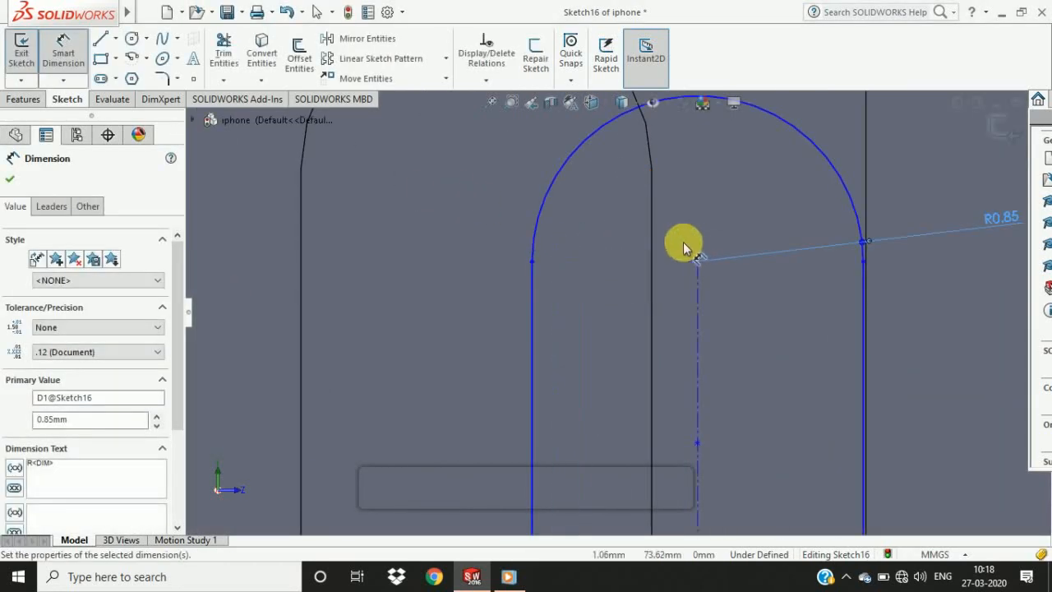
Try to relate the midpoint of the inner slot's upper arc to the midpoint of the recess's upper arc edge.
scroll(678, 247, up, 4)
key(Escape)
click(631, 386)
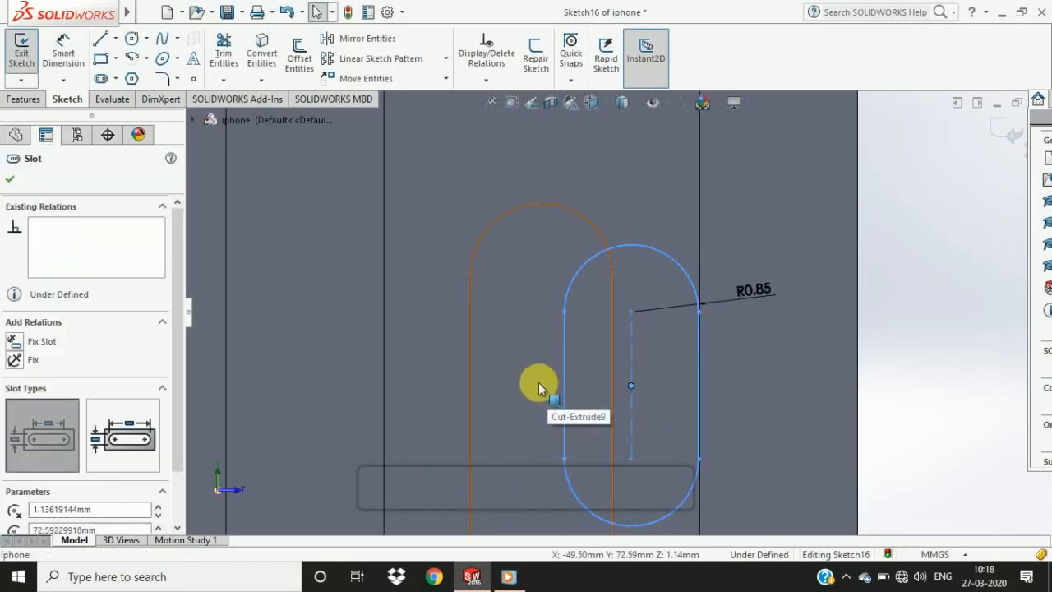
key(Escape)
click(632, 244)
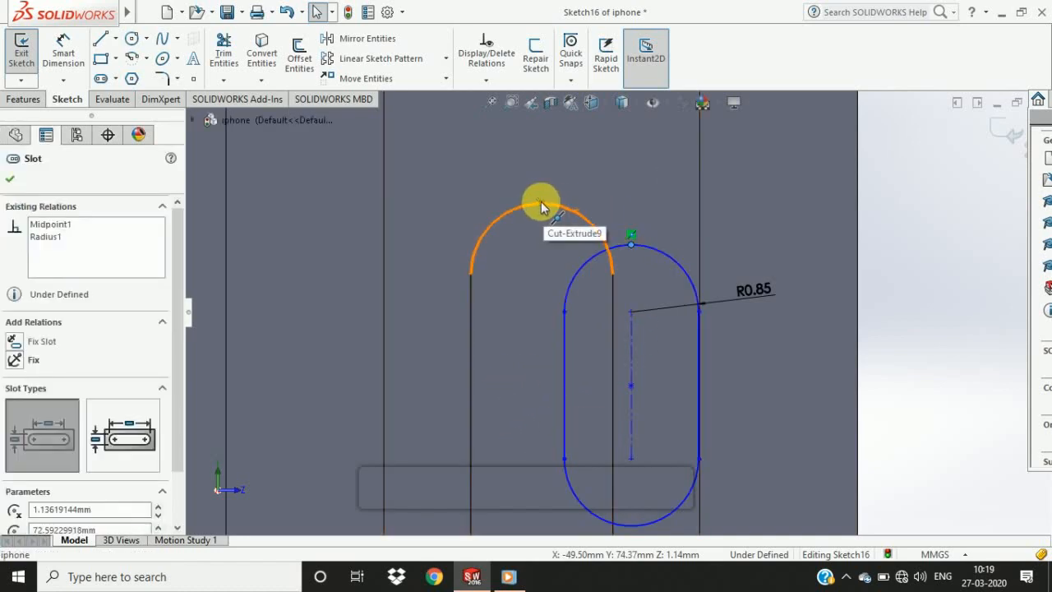
ctrl+click(541, 201)
click(11, 179)
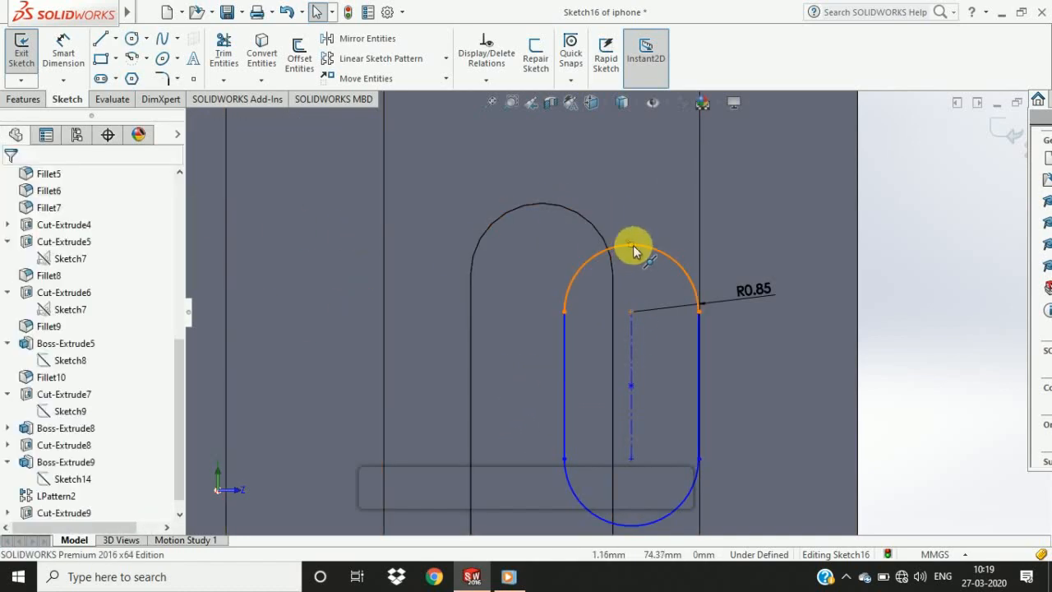
click(632, 245)
click(633, 233)
key(Delete)
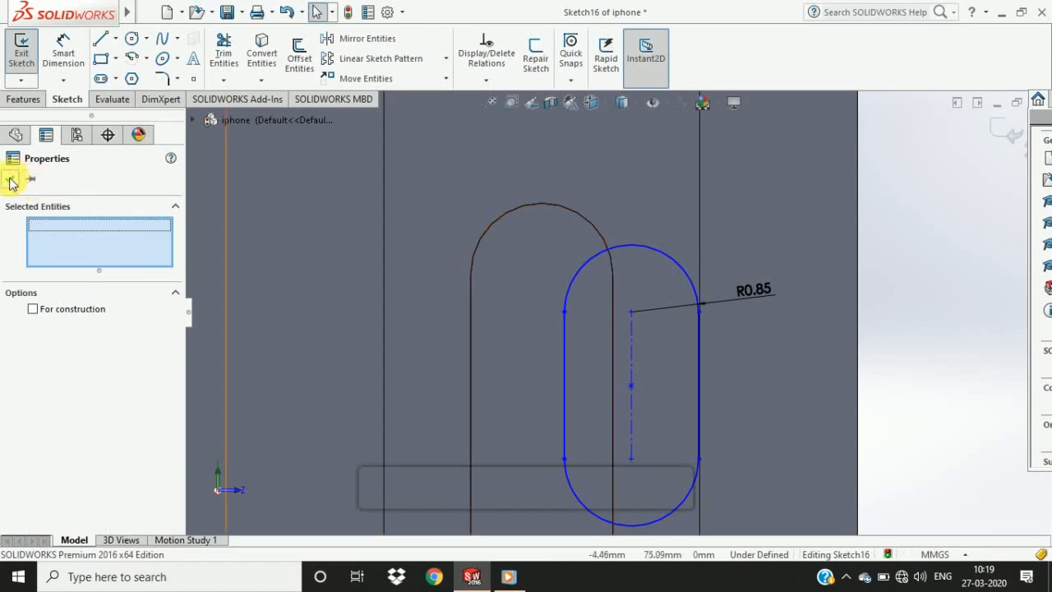
click(11, 180)
click(632, 245)
ctrl+click(541, 202)
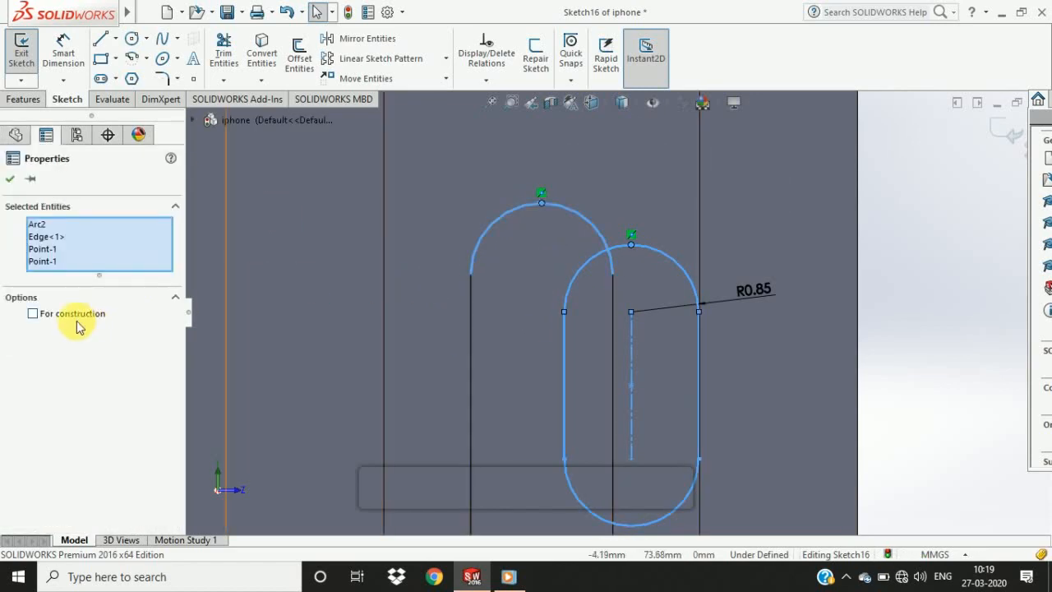
key(Escape)
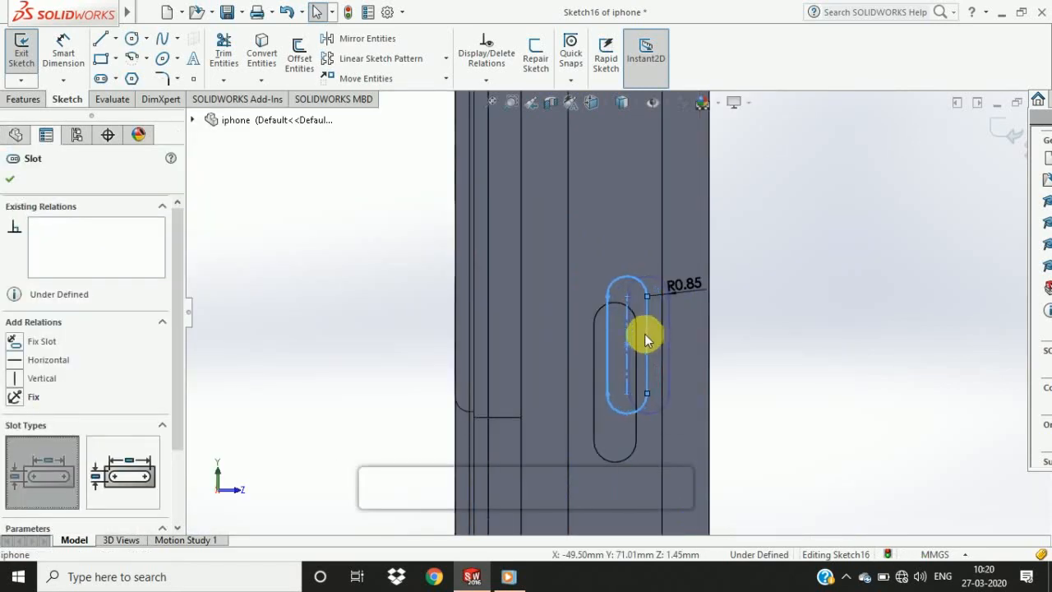
Shift the inner slot sideways toward the recess outline and set its end arc radius to 0.4 mm.
drag(645, 334, 640, 343)
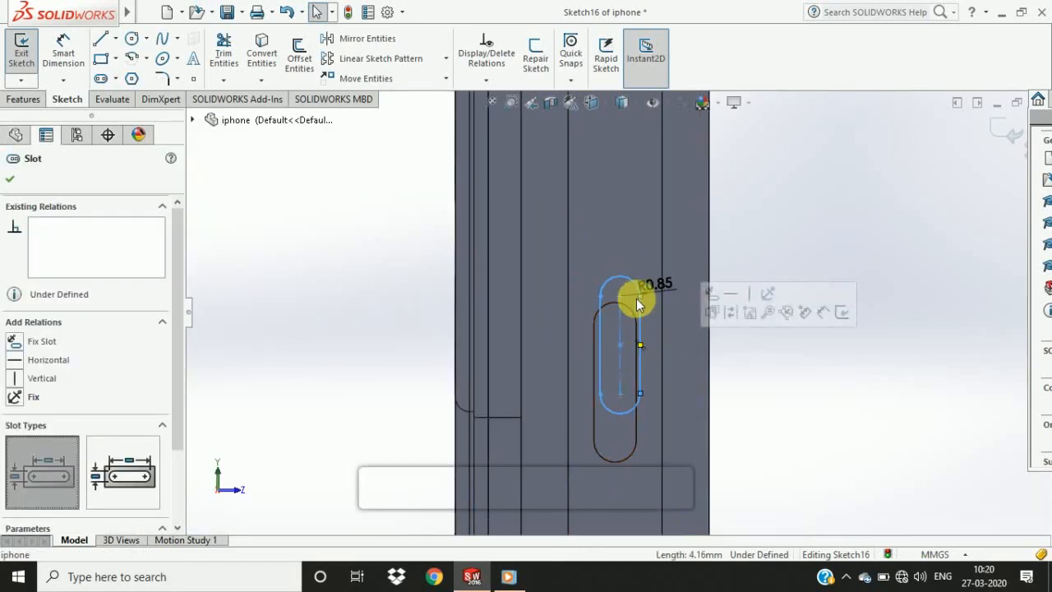
click(64, 51)
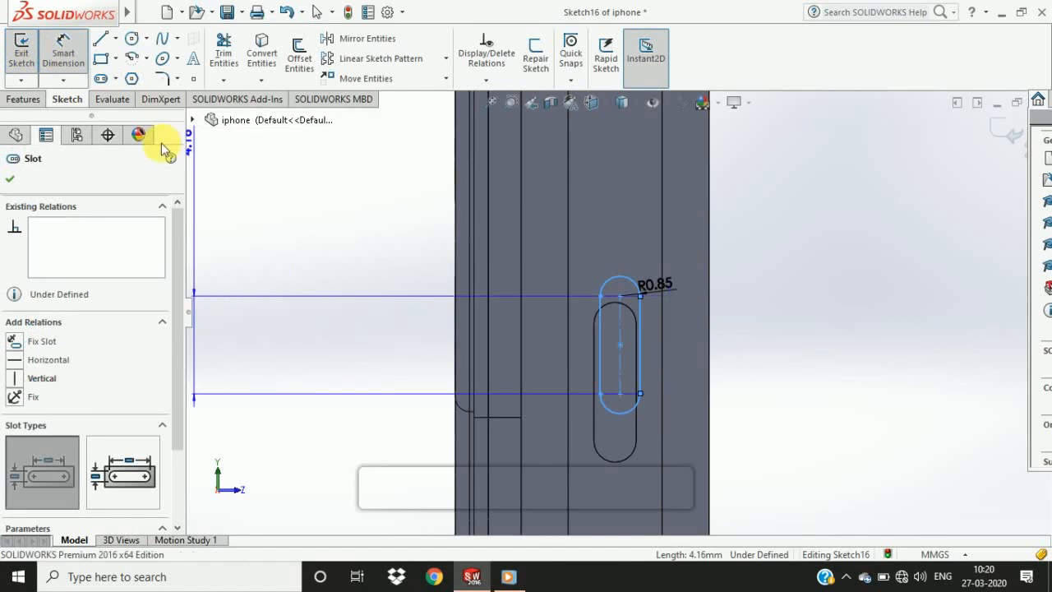
double_click(651, 287)
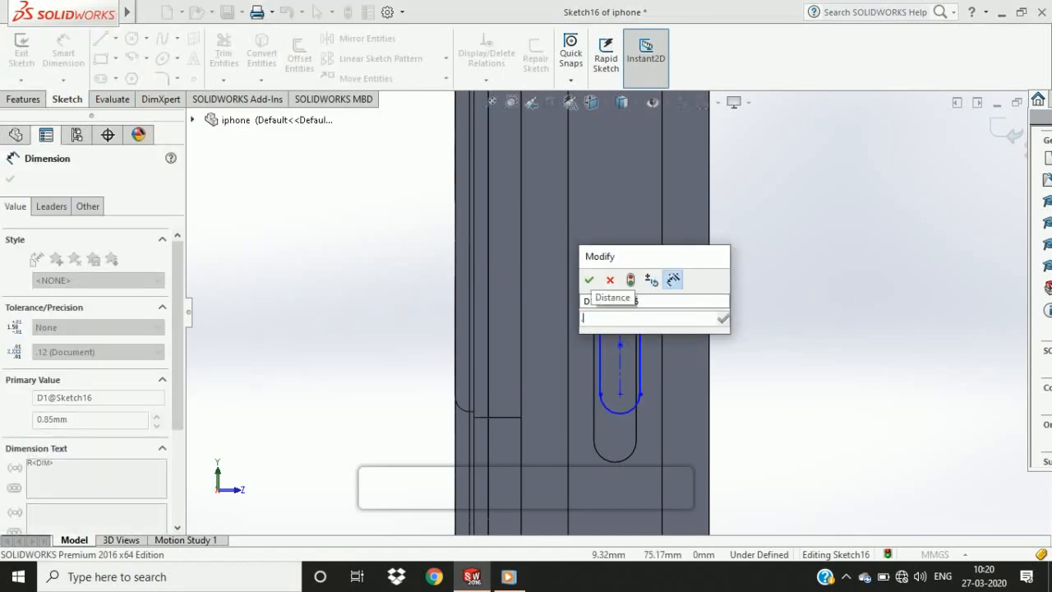
text(0.4)
key(Return)
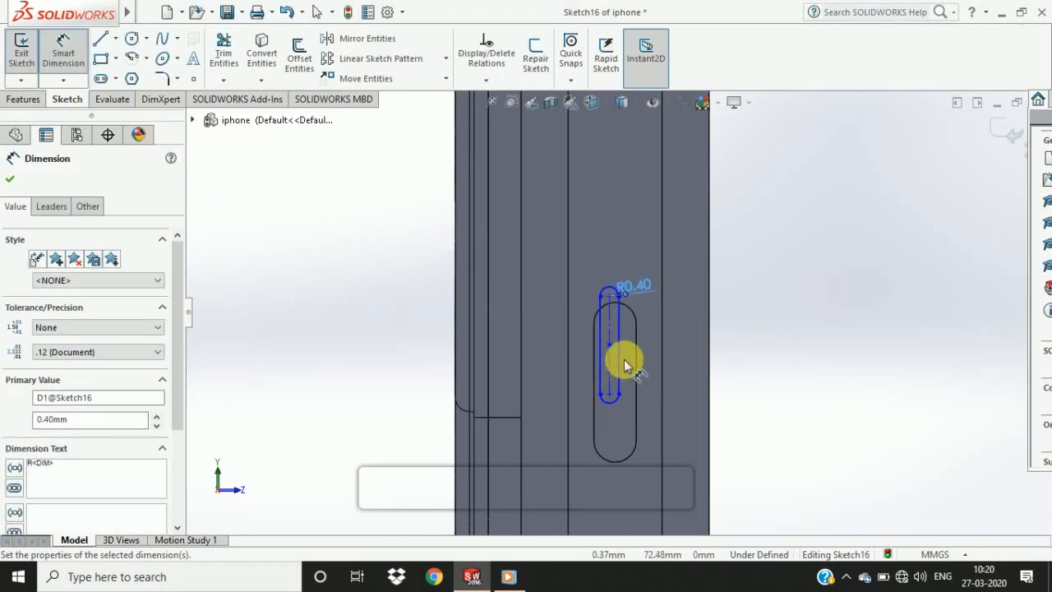
key(Escape)
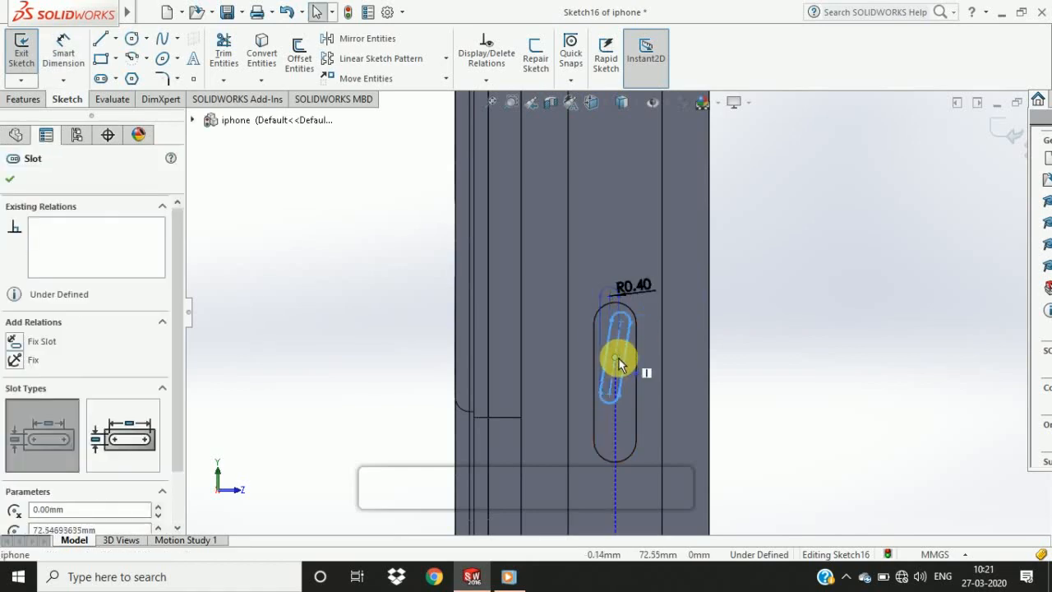